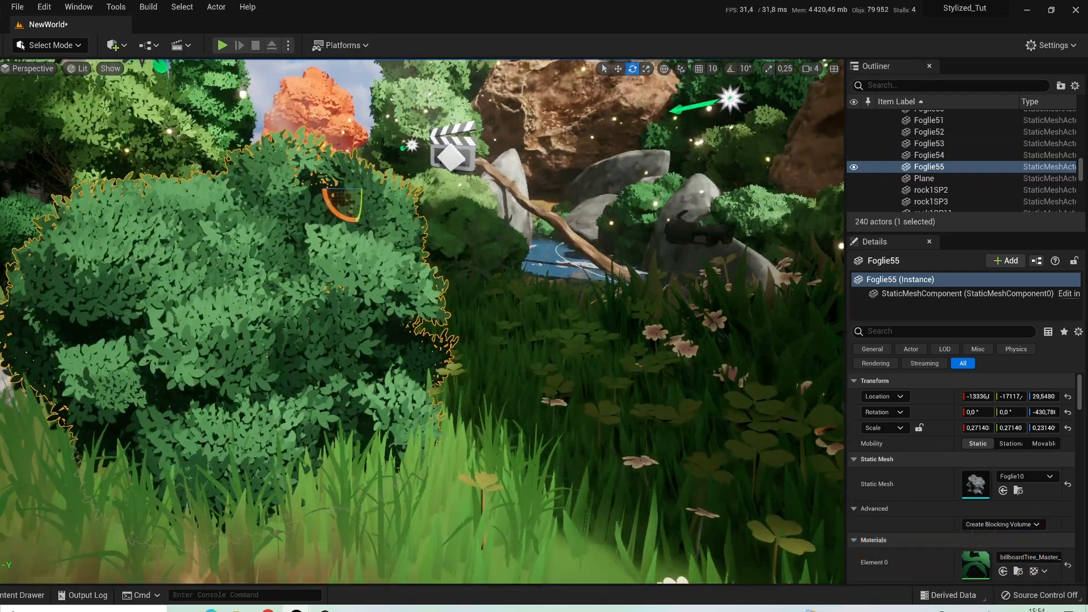
# Assign NewMaterial to the selected Foglie55 bush and put the billboardTree_Master_Inst13 material instance back on it
pyautogui.click(16, 594)
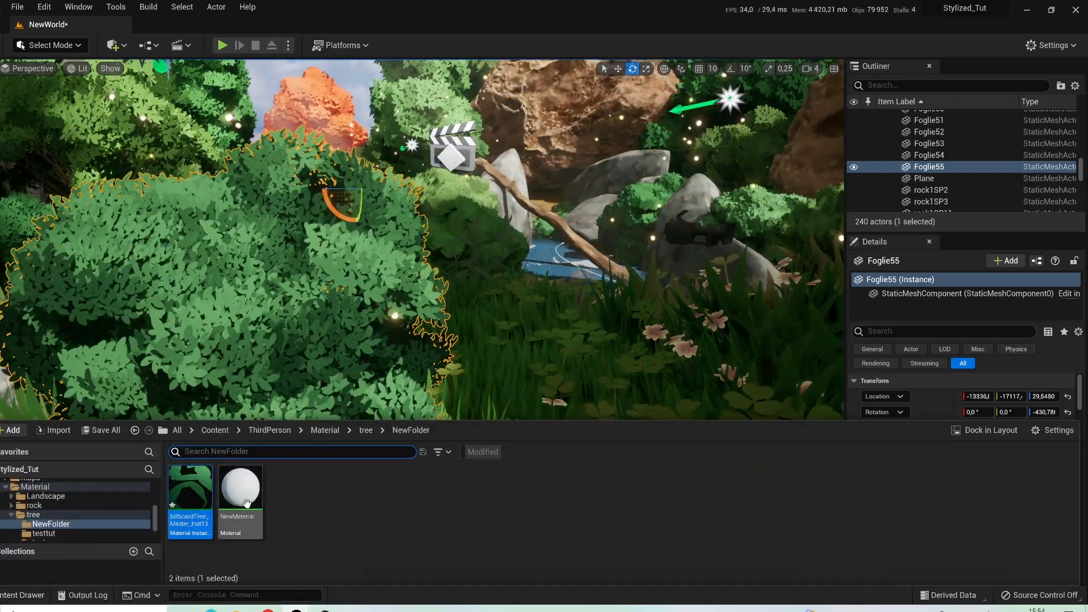
pyautogui.moveTo(241, 509); pyautogui.dragTo(356, 196)
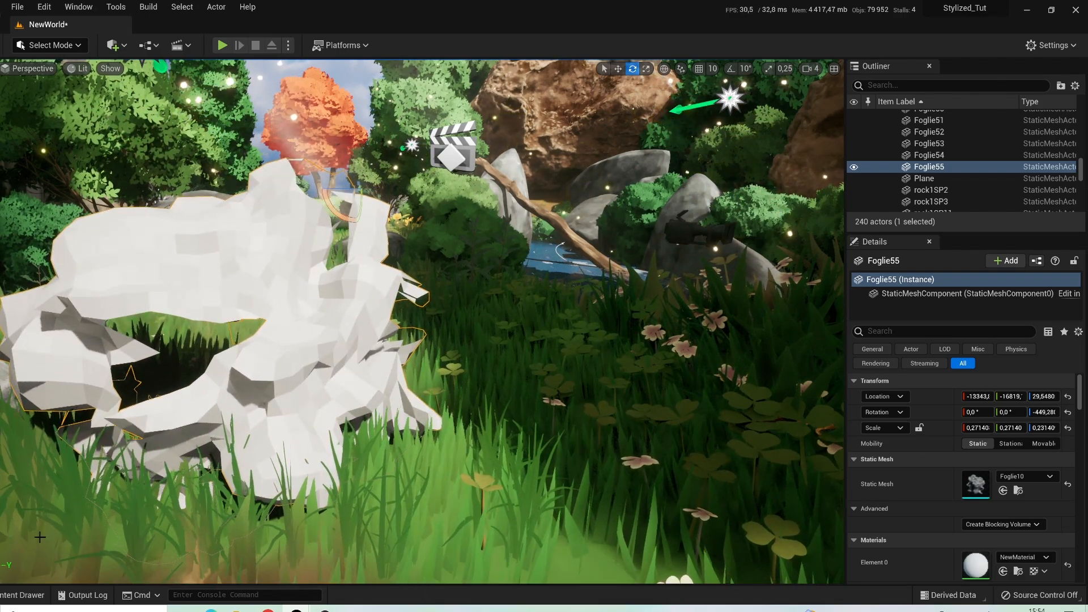
pyautogui.click(22, 594)
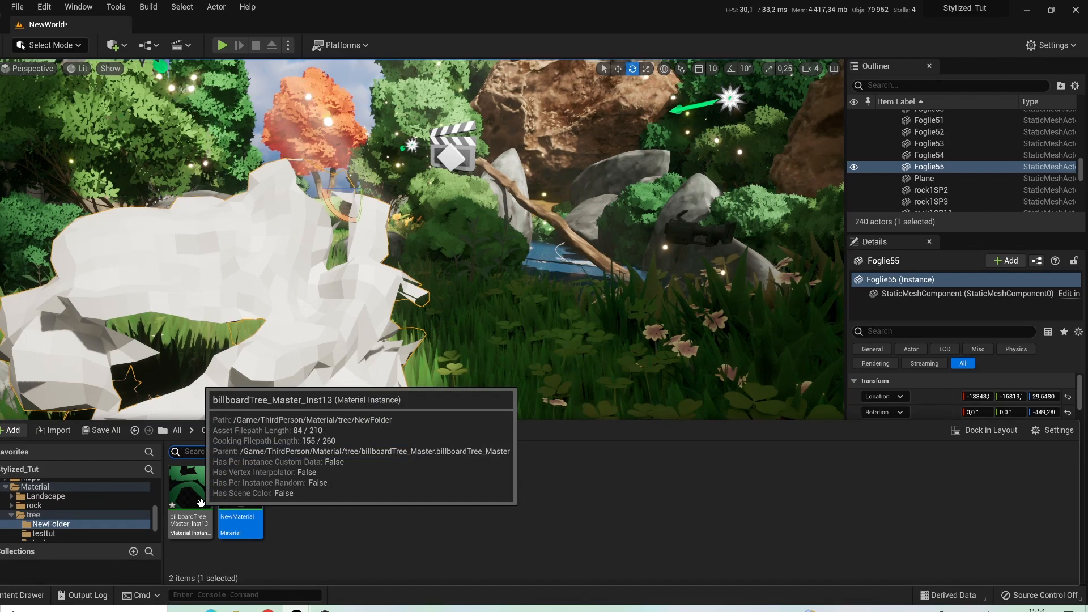
pyautogui.moveTo(175, 523); pyautogui.dragTo(237, 298)
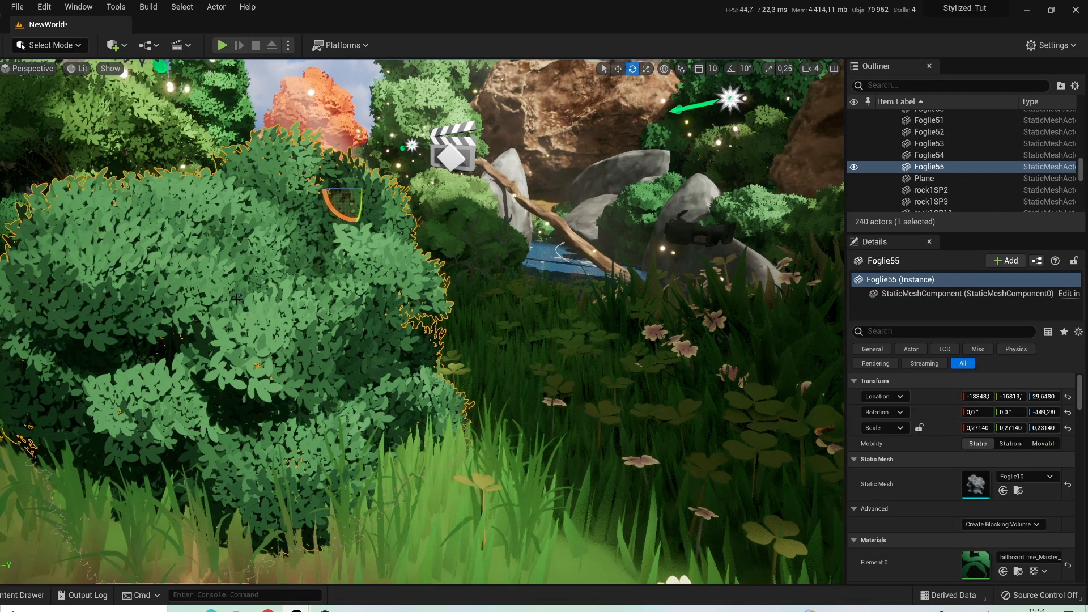
# Open the billboardTree_Master_Inst13 material instance and set billBoardSize, billboardWPOScale and inflate to 0
pyautogui.click(23, 594)
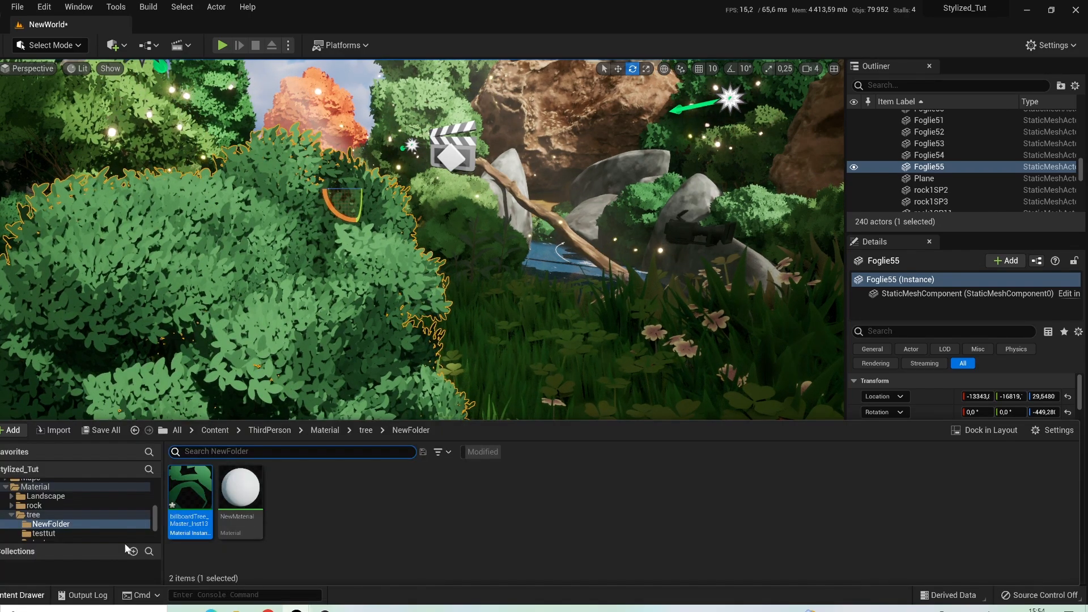
pyautogui.doubleClick(190, 496)
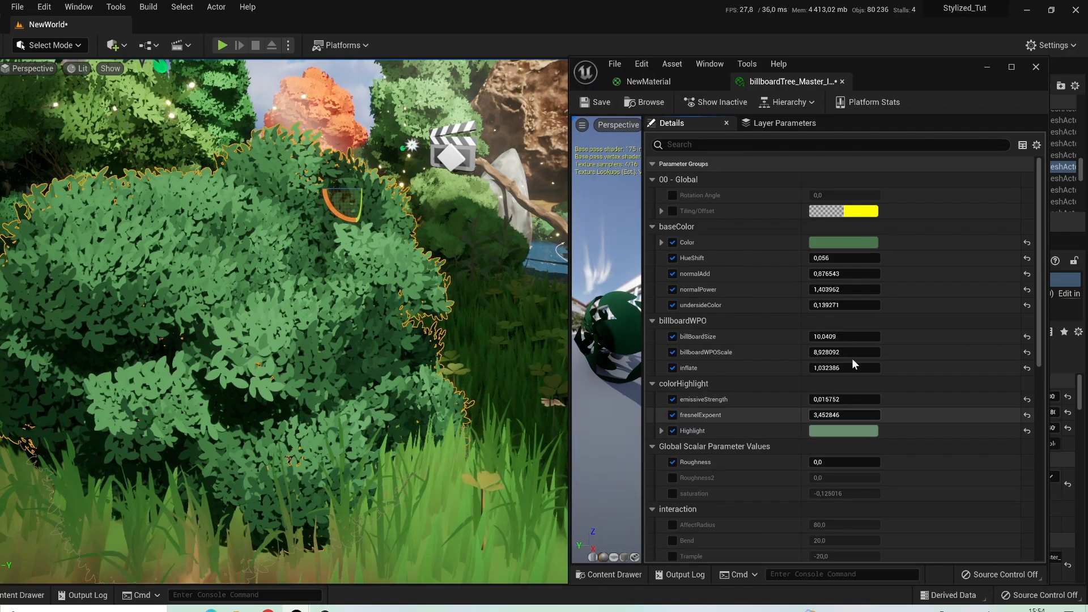
pyautogui.click(843, 337)
pyautogui.write('0')
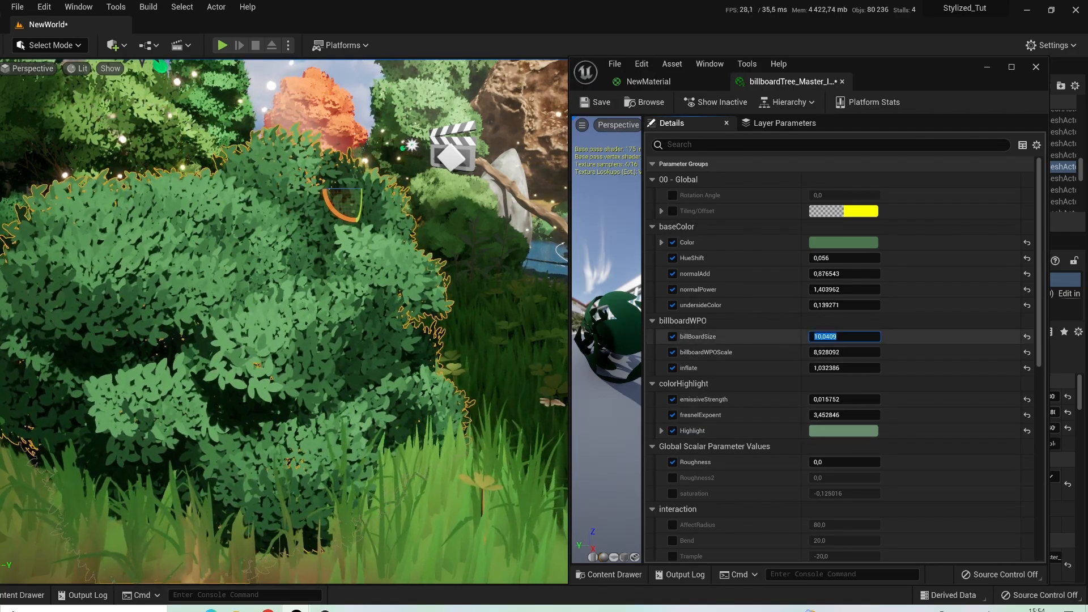
pyautogui.click(842, 352)
pyautogui.write('0')
pyautogui.click(837, 369)
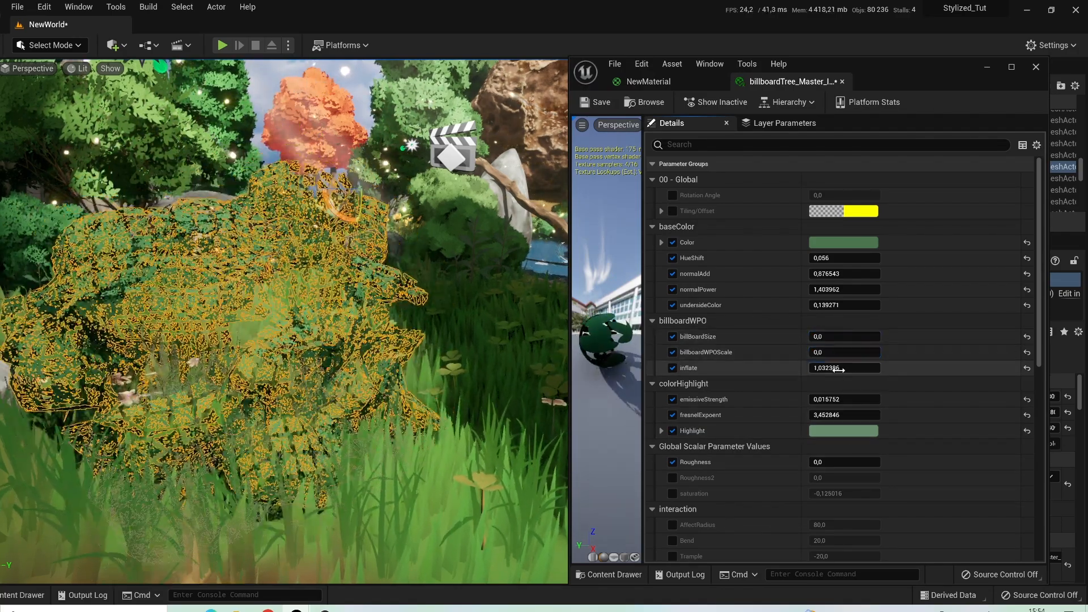
pyautogui.write('0')
pyautogui.press('Return')
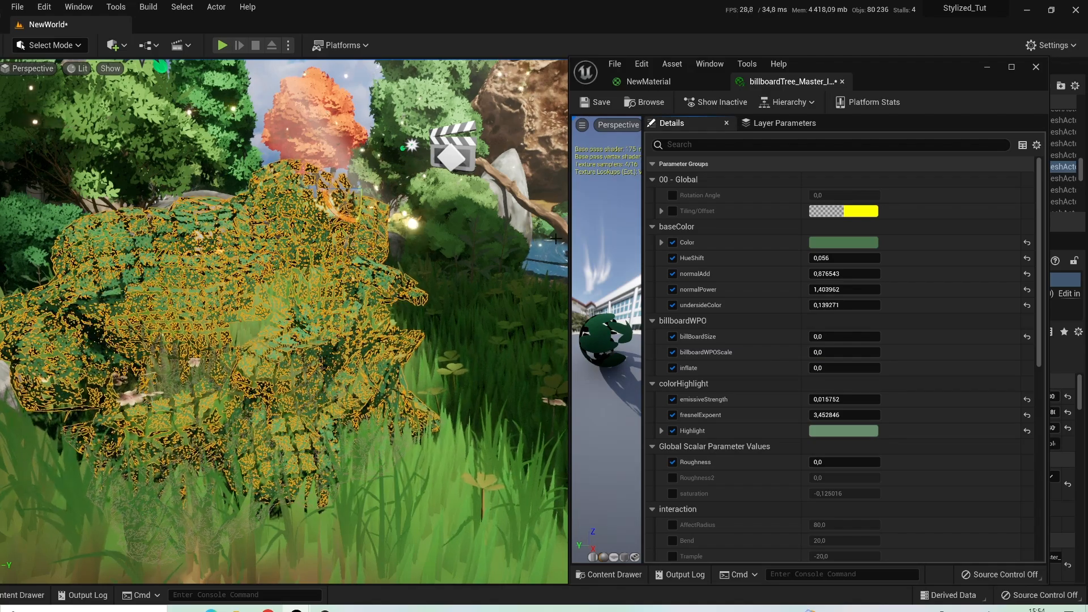
# Set billBoardSize to 10, billboardWPOScale to 9 and inflate to 1, and vary billBoardSize to test its effect on the leaves
pyautogui.click(440, 291)
pyautogui.moveTo(428, 342); pyautogui.dragTo(405, 342, button='right')
pyautogui.press('w')
pyautogui.press('s')
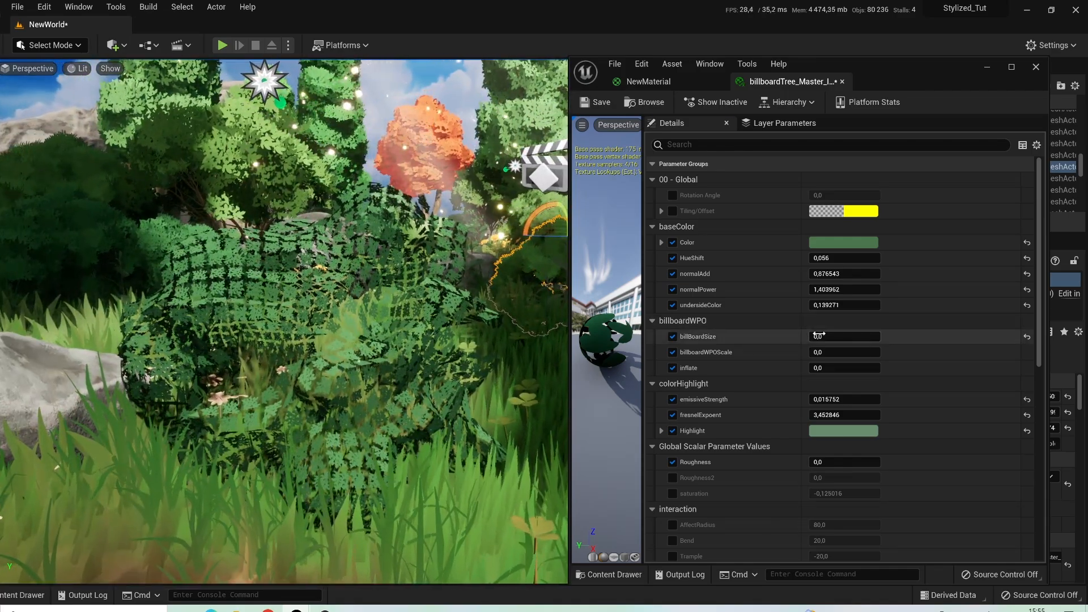
pyautogui.write('10')
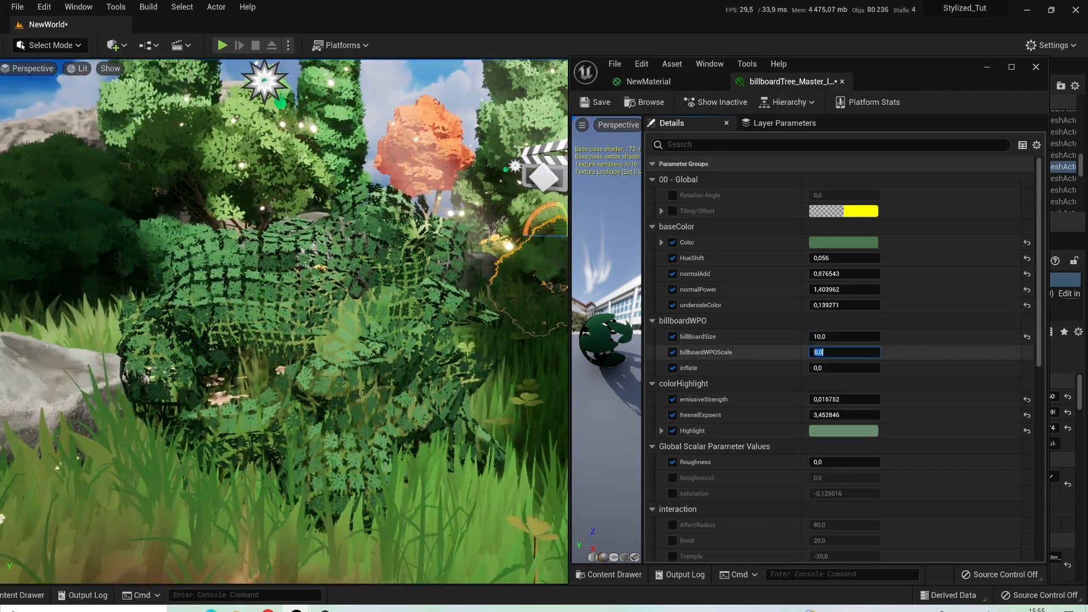
pyautogui.write('9')
pyautogui.press('Tab')
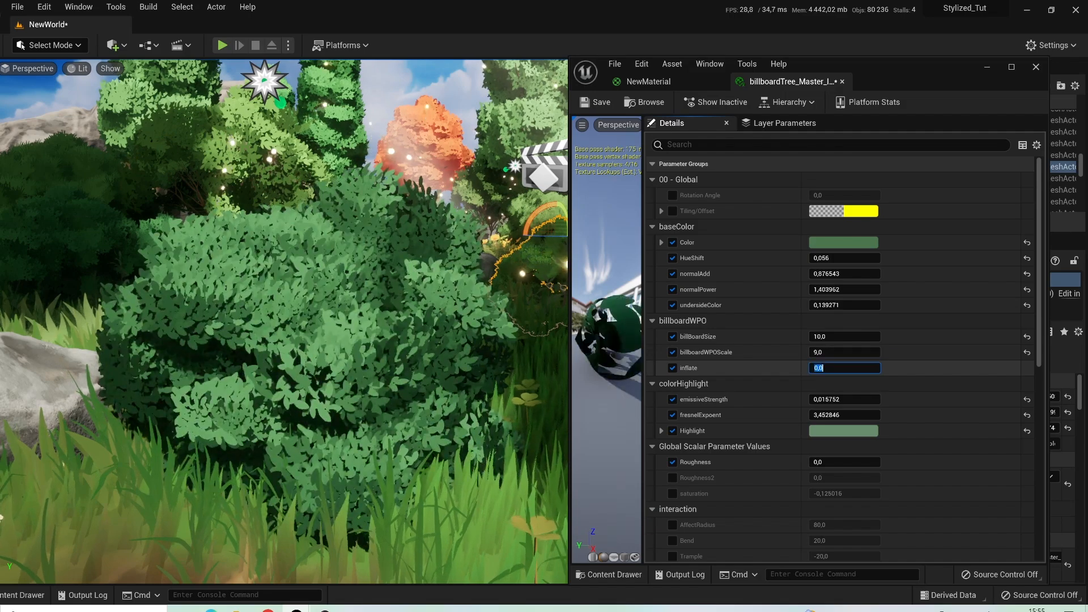
pyautogui.write('1')
pyautogui.press('Return')
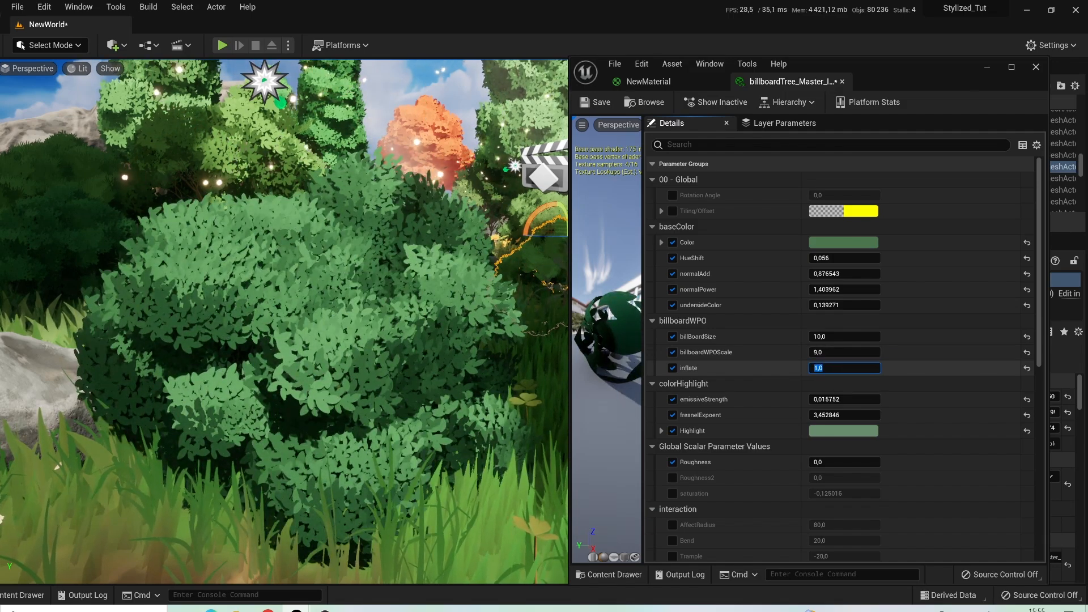
pyautogui.click(1021, 343)
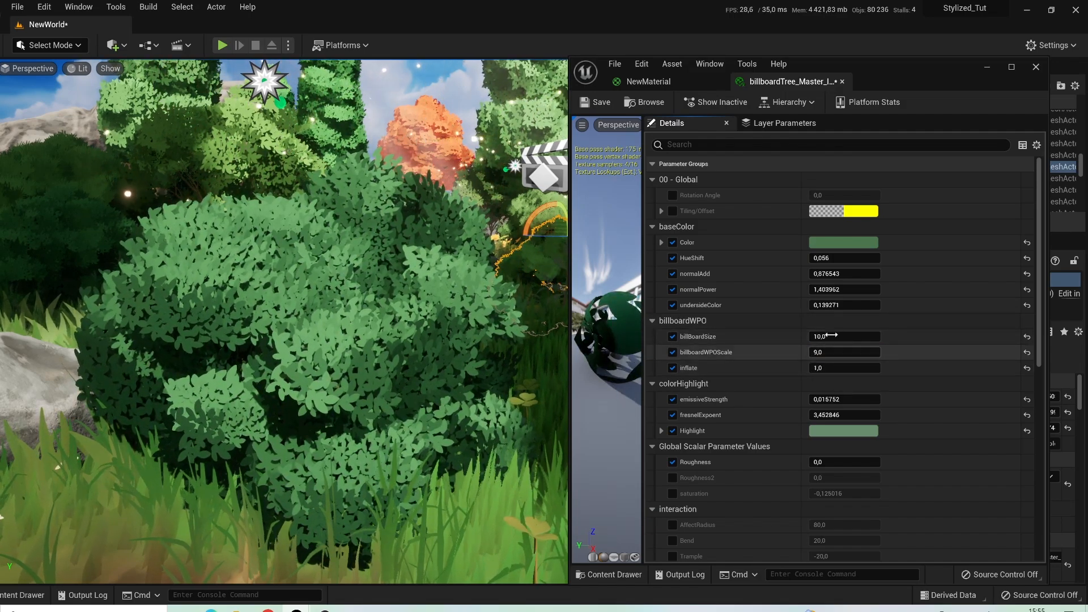
pyautogui.moveTo(830, 335); pyautogui.dragTo(849, 336)
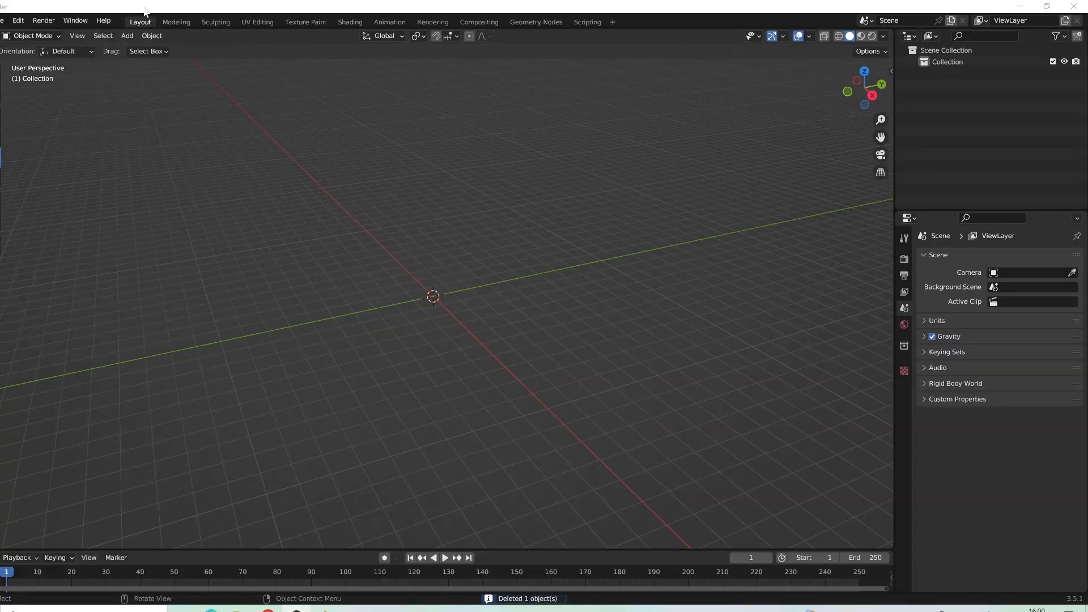
# Switch to Blender and add a mesh cube to the empty scene
pyautogui.click(127, 35)
pyautogui.moveTo(143, 50)
pyautogui.click(242, 62)
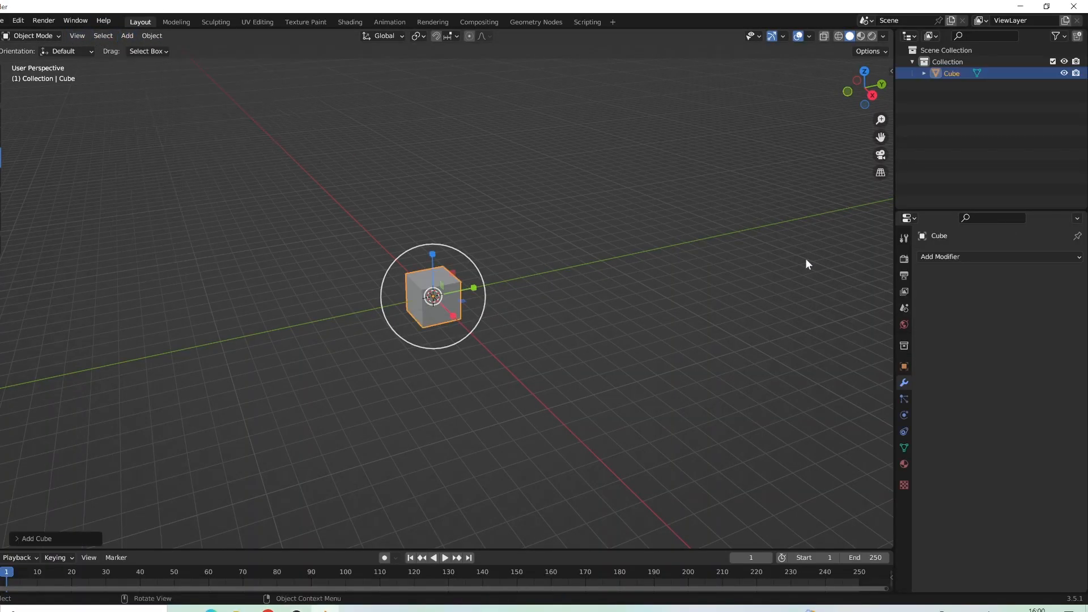
# Add a Subdivision Surface modifier to the cube with 3 viewport levels and apply it
pyautogui.click(941, 257)
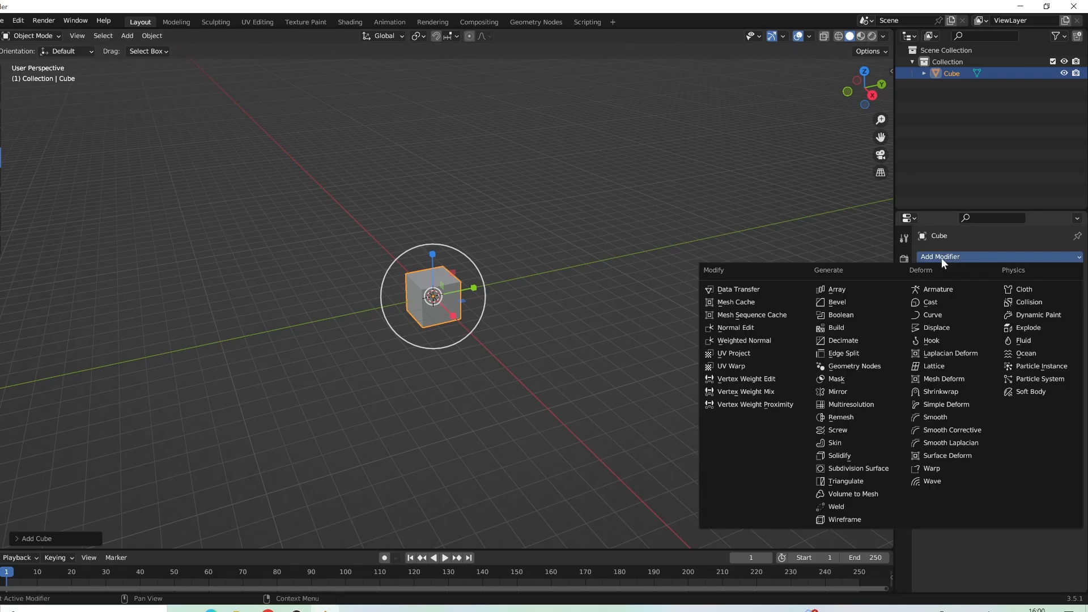
pyautogui.click(848, 471)
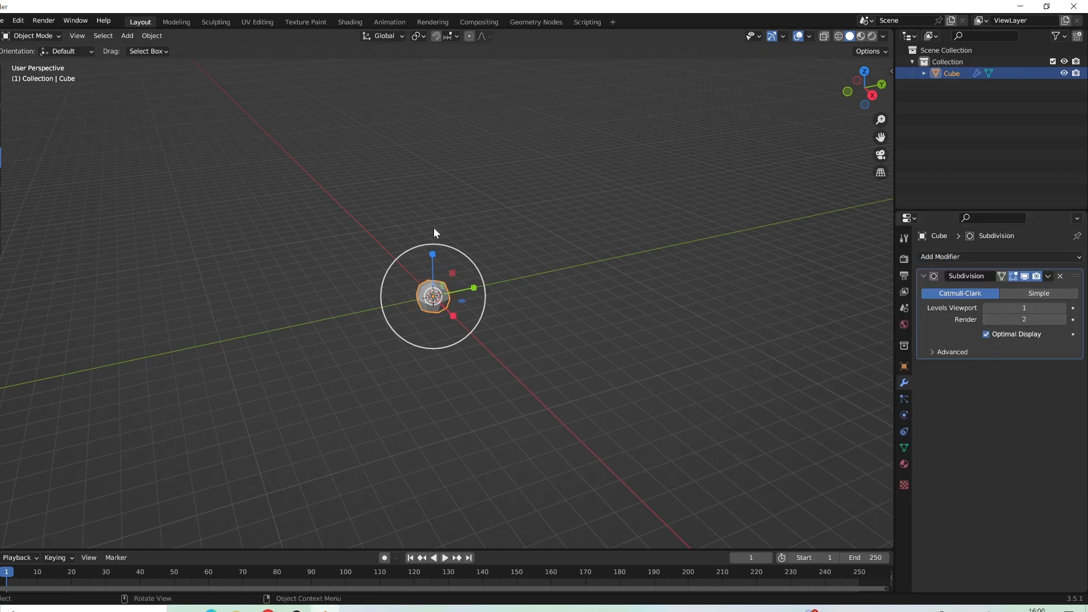
pyautogui.scroll(6, 432, 226)
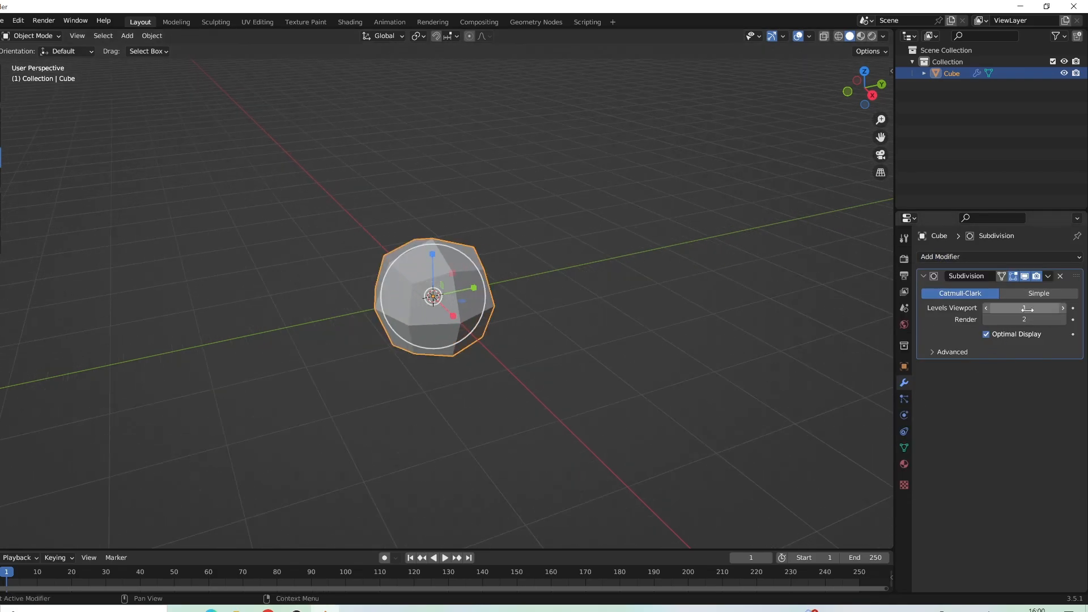
pyautogui.click(1062, 307)
pyautogui.click(1062, 307)
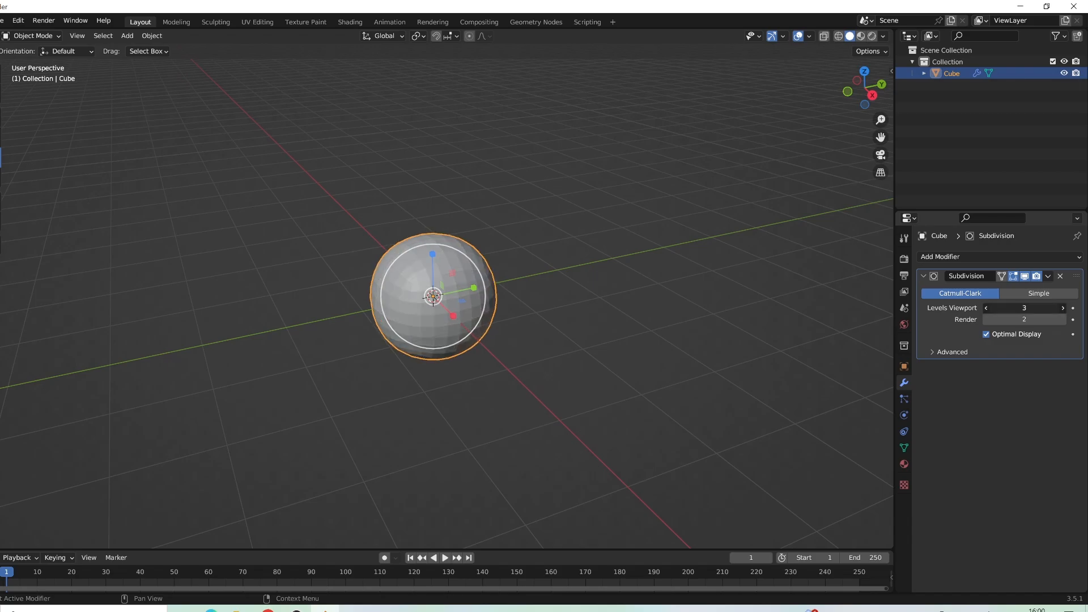
pyautogui.click(1048, 277)
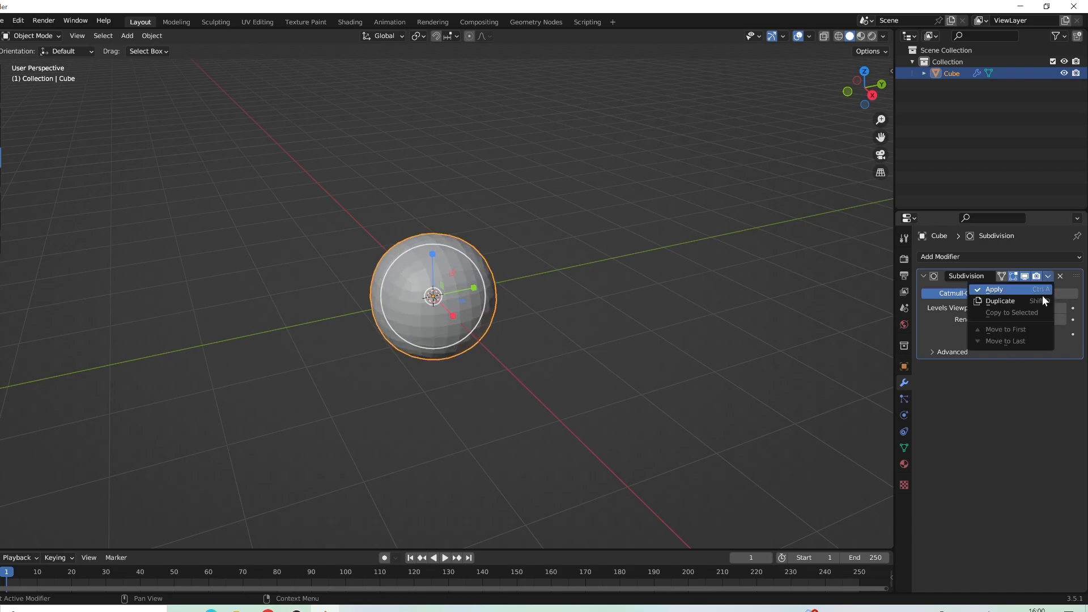
pyautogui.click(1030, 293)
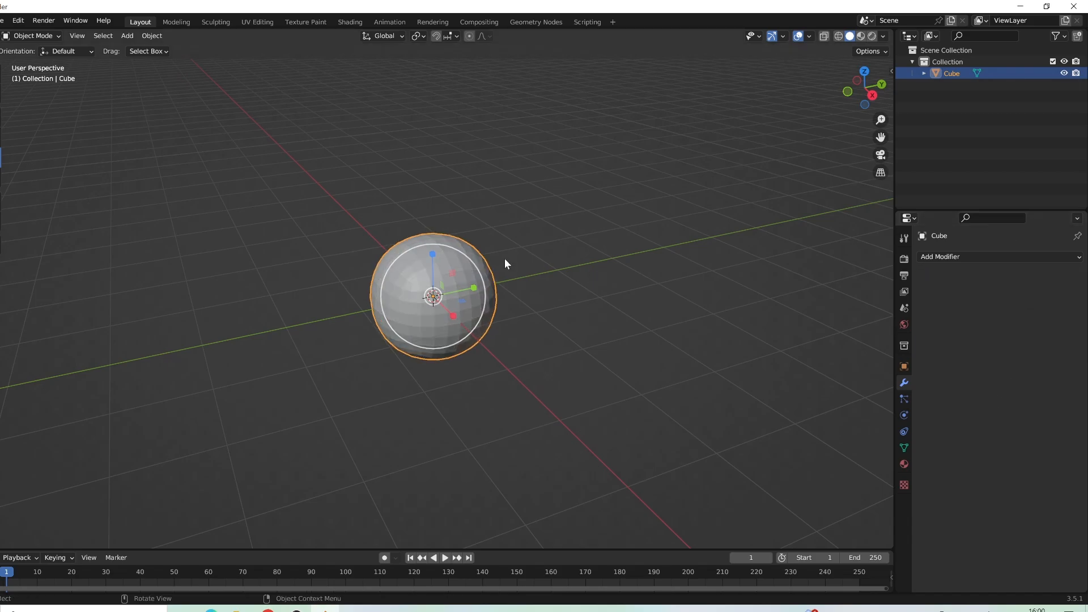
# Examine the sphere's mesh topology in wireframe and return to solid shading
pyautogui.click(552, 221)
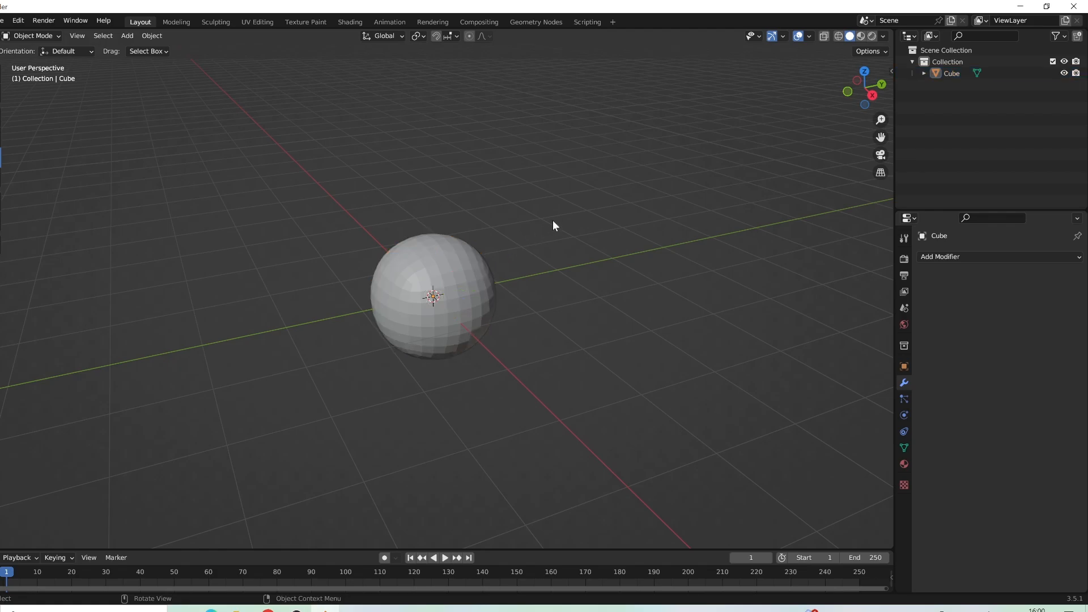
pyautogui.click(839, 36)
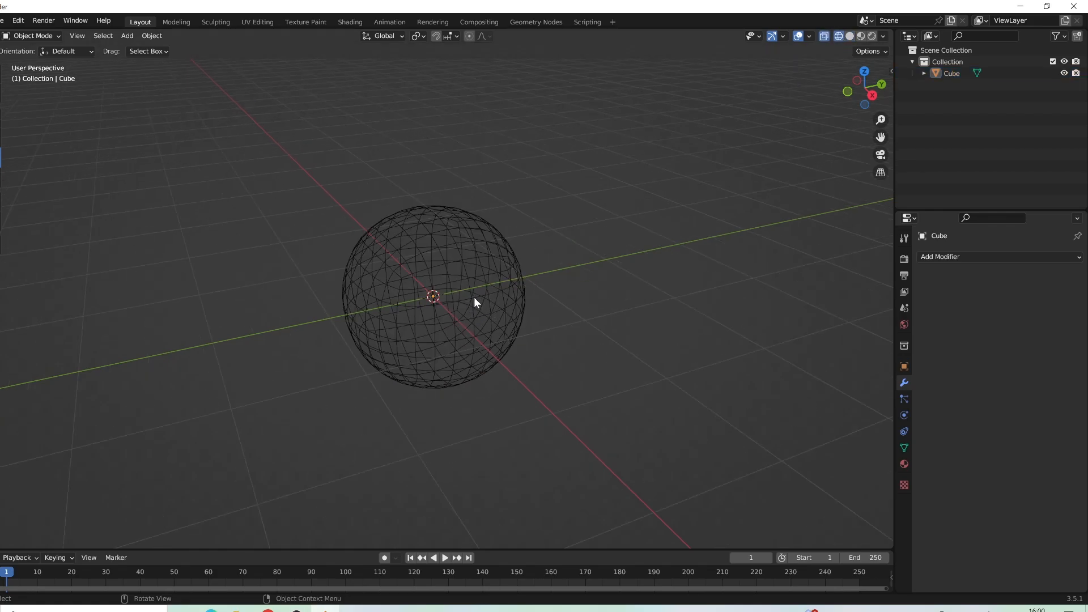
pyautogui.click(856, 39)
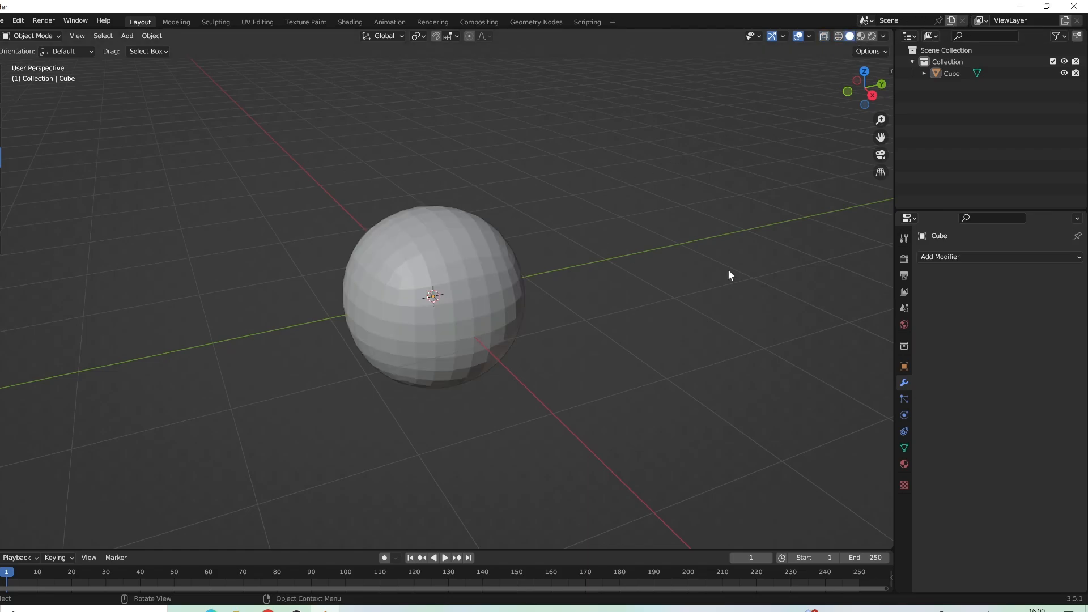
# Add a Displace modifier to the sphere and give it a new Voronoi texture
pyautogui.click(937, 257)
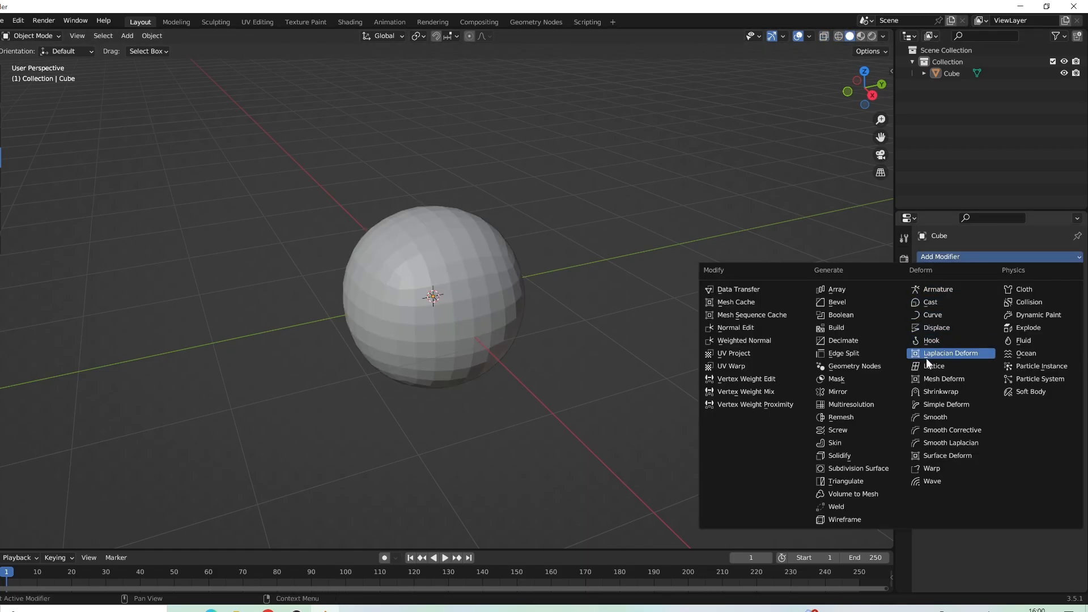
pyautogui.click(934, 326)
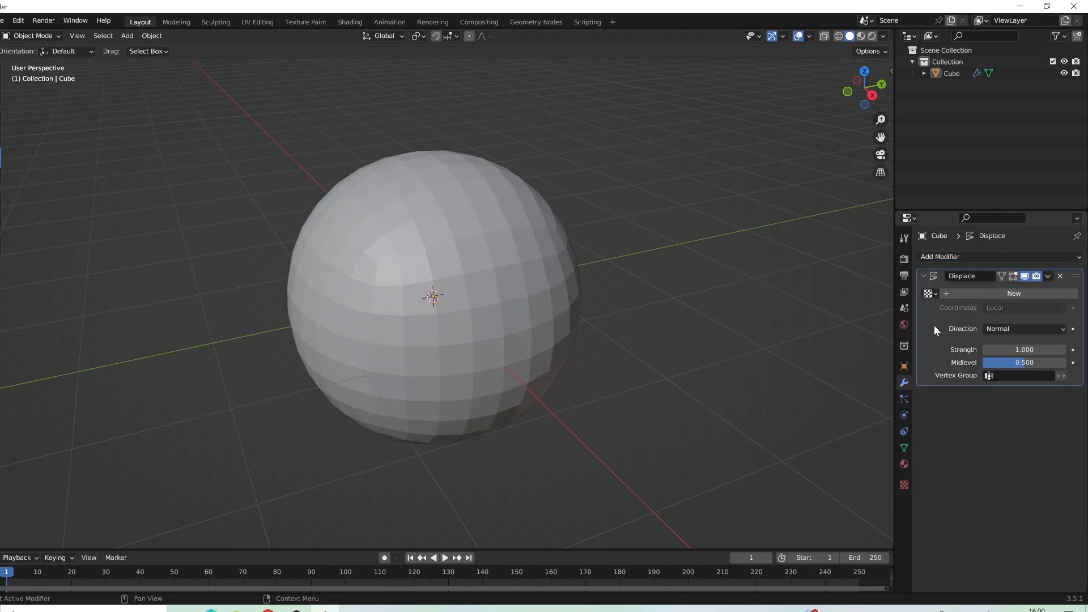
pyautogui.click(905, 485)
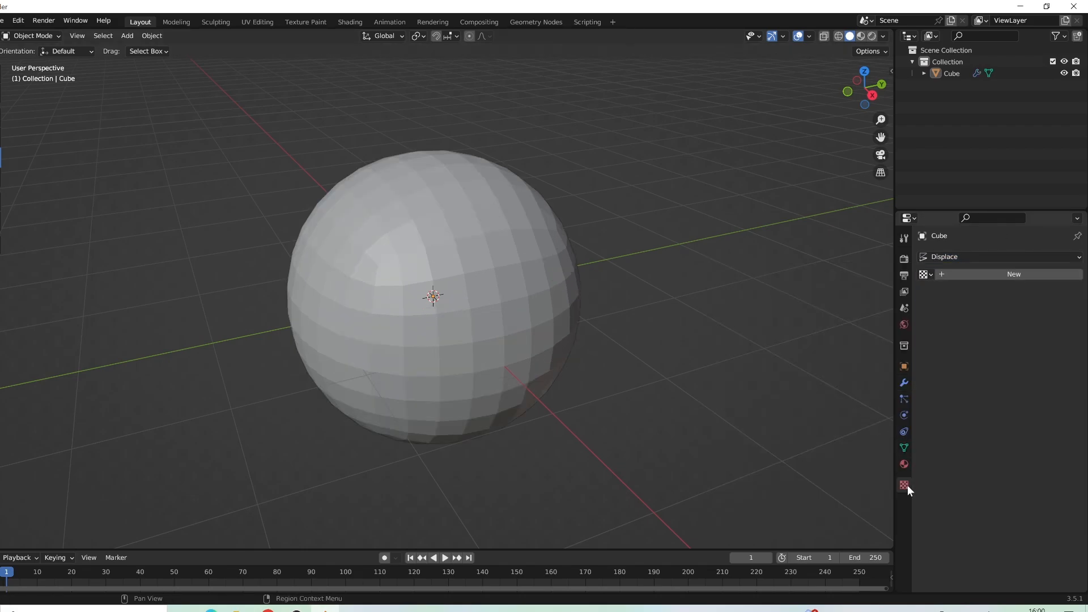
pyautogui.click(940, 276)
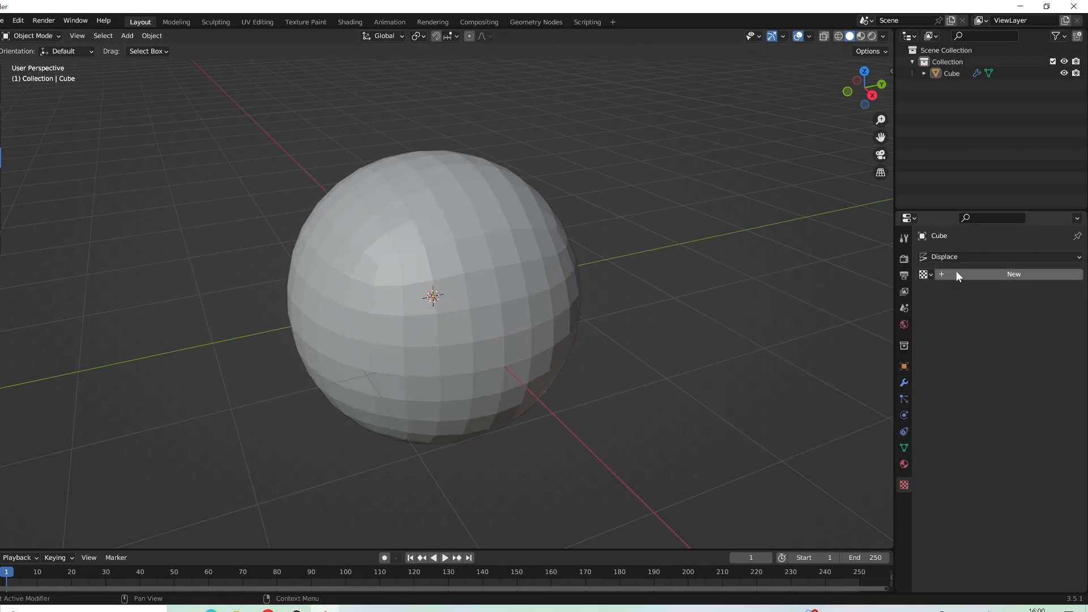
pyautogui.click(974, 293)
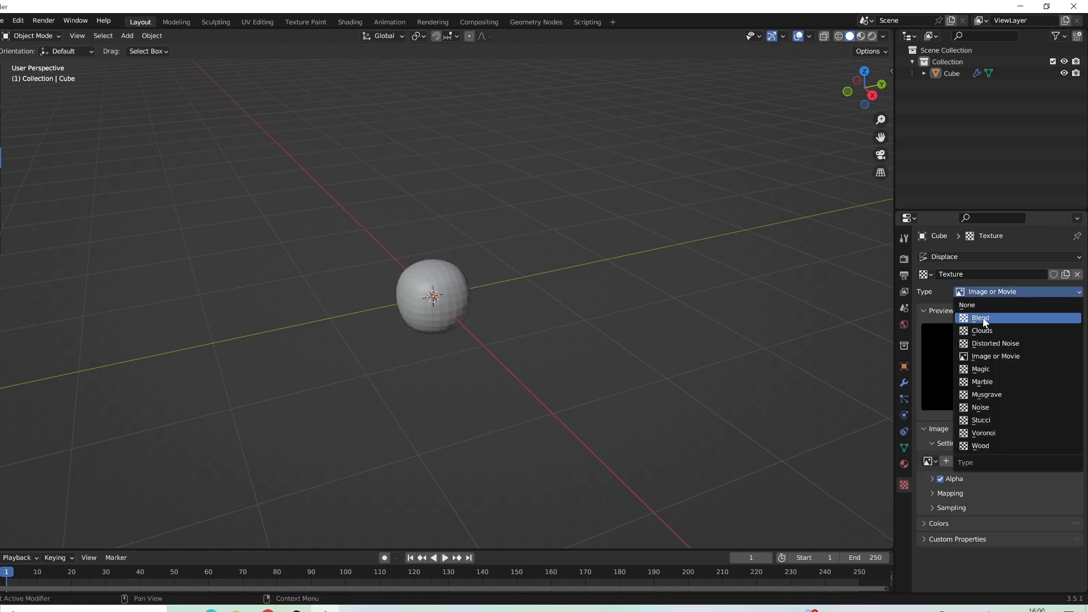
pyautogui.click(988, 437)
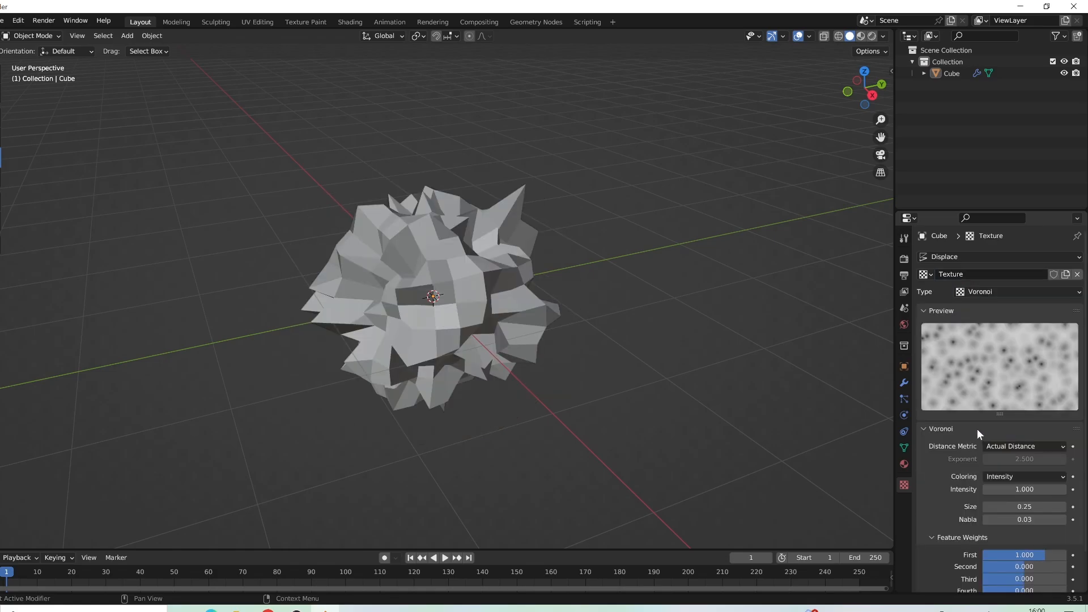
# Set the Displace strength to 0.400 and the midlevel to 0.773, and apply the modifier to the mesh
pyautogui.click(903, 386)
pyautogui.moveTo(1031, 349); pyautogui.dragTo(1047, 363)
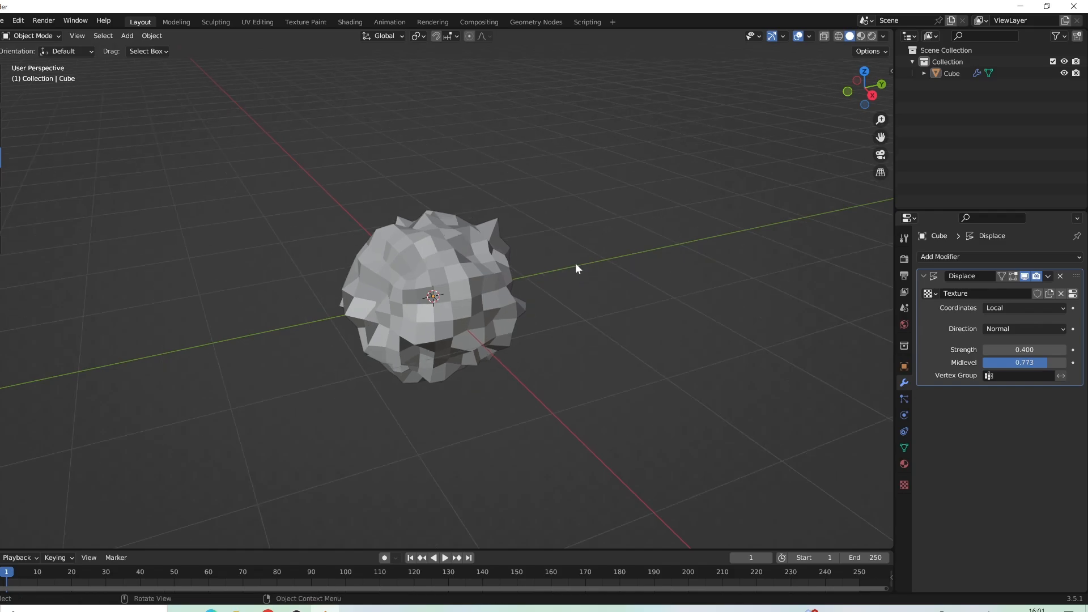
pyautogui.moveTo(576, 263); pyautogui.dragTo(492, 251, button='middle')
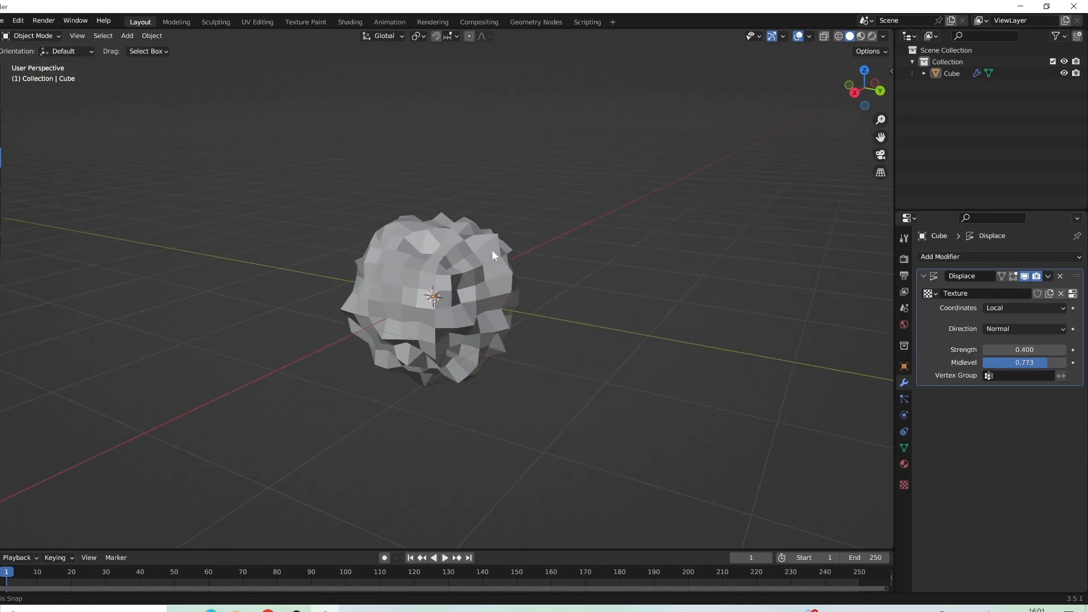
pyautogui.scroll(3, 488, 251)
pyautogui.click(379, 210)
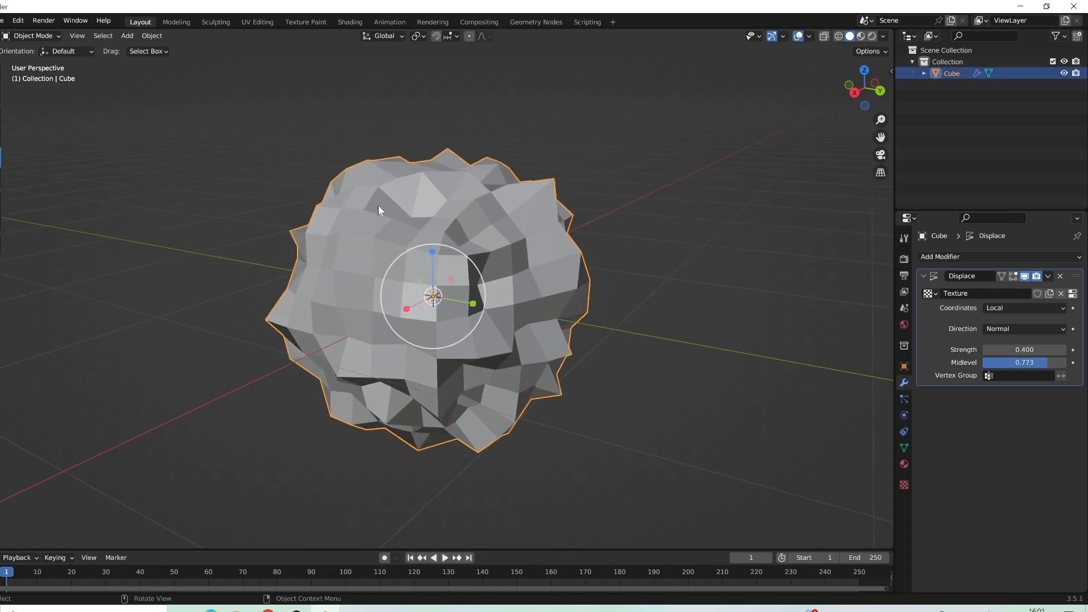
pyautogui.click(1047, 276)
pyautogui.click(1041, 287)
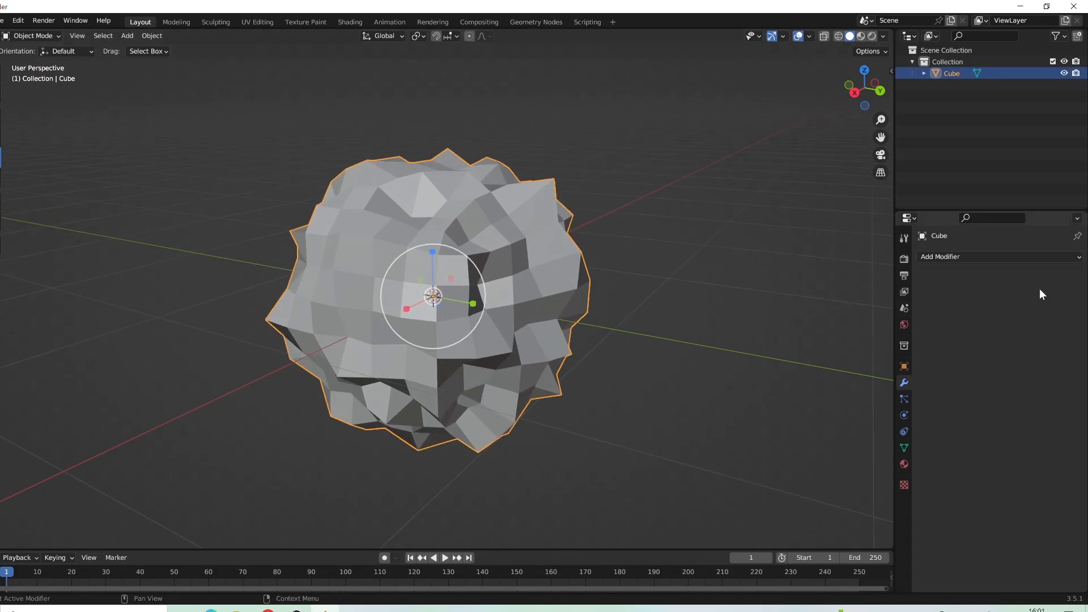
# Select all faces of the bush mesh in Edit Mode and unwrap them so each face fills the whole UV square
pyautogui.click(37, 35)
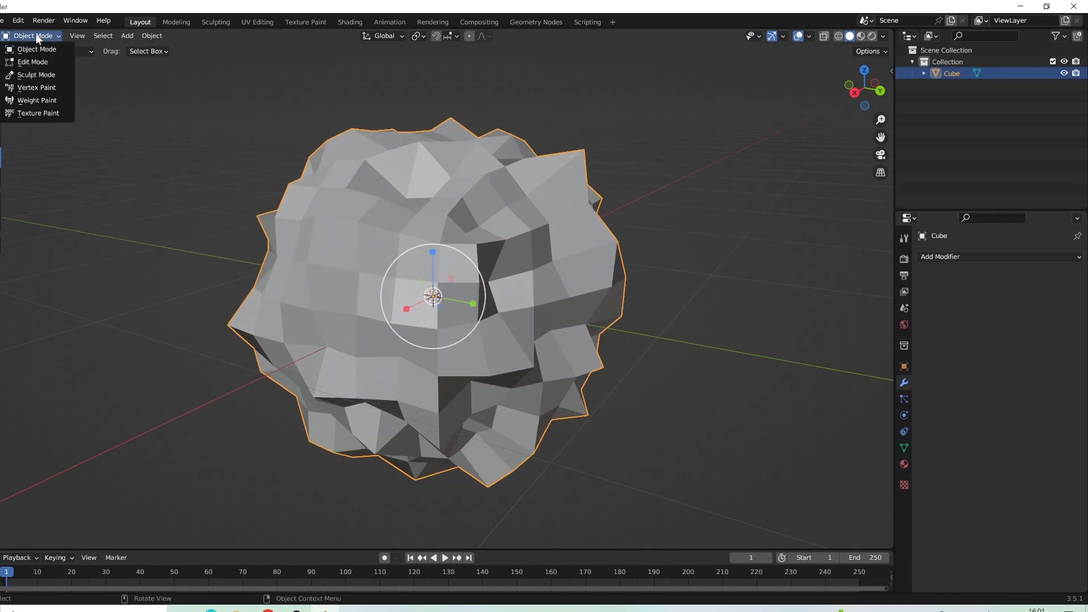
pyautogui.click(35, 63)
pyautogui.scroll(-3, 634, 223)
pyautogui.hotkey('alt', 'a')
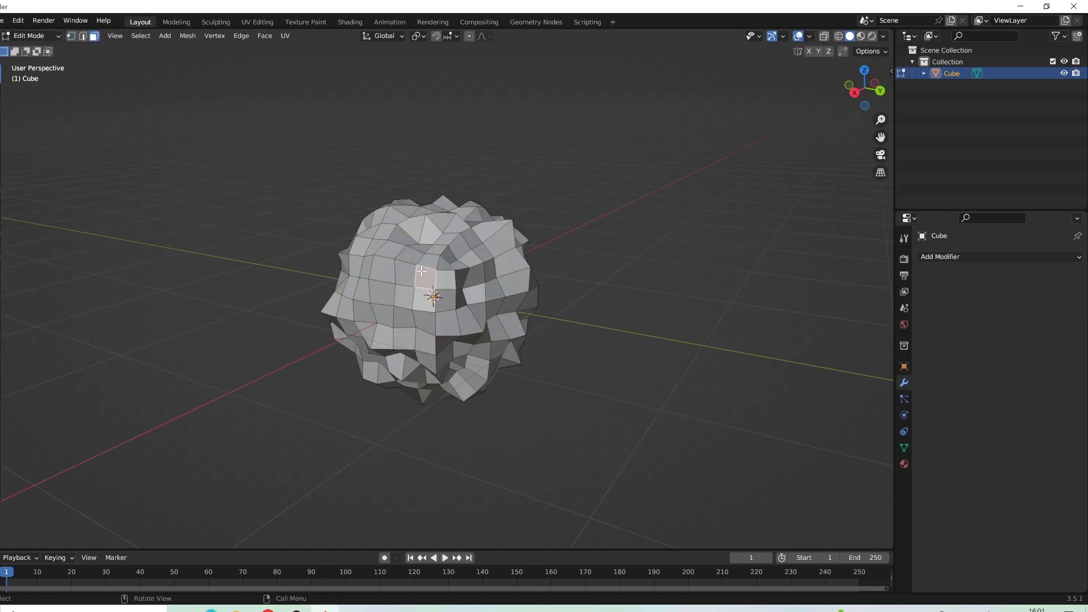
pyautogui.press('a')
pyautogui.rightClick(421, 271)
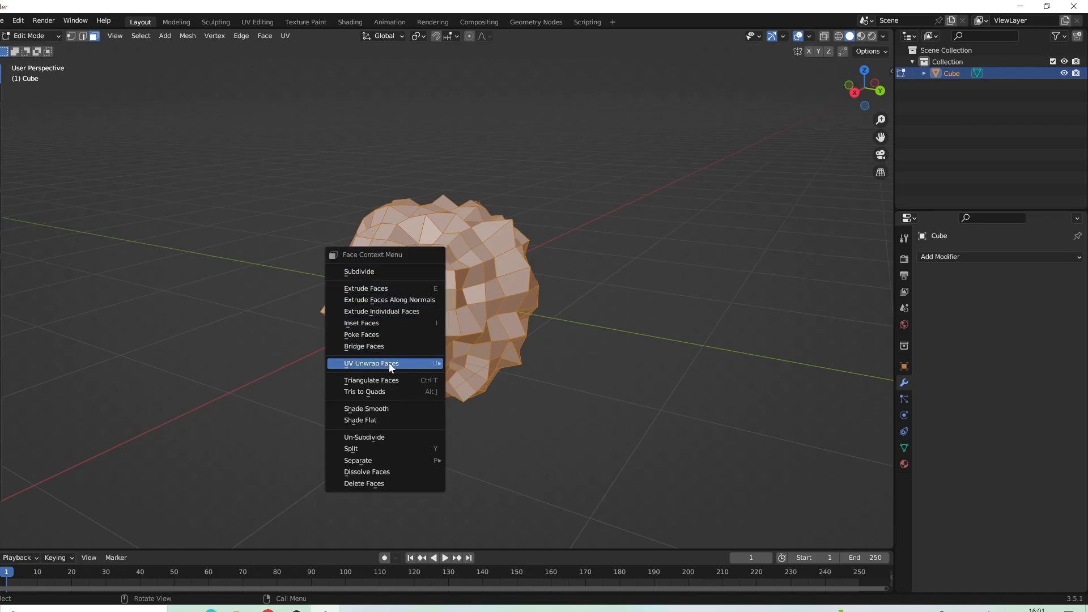
pyautogui.moveTo(389, 363)
pyautogui.click(479, 516)
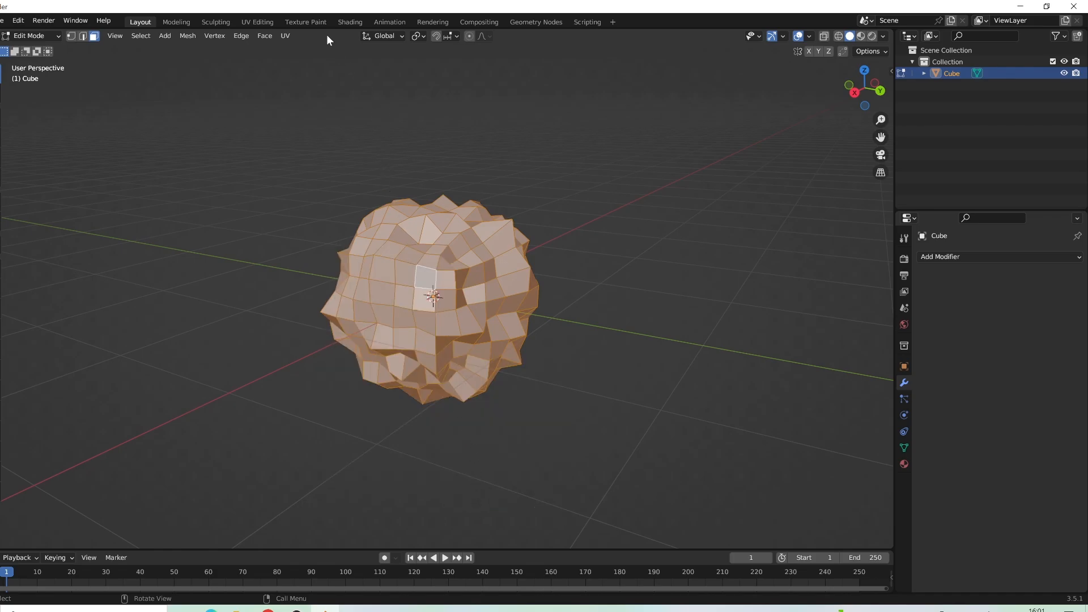
# Examine the UV layout of individual bush faces in the UV Editing workspace
pyautogui.click(258, 21)
pyautogui.scroll(5, 663, 253)
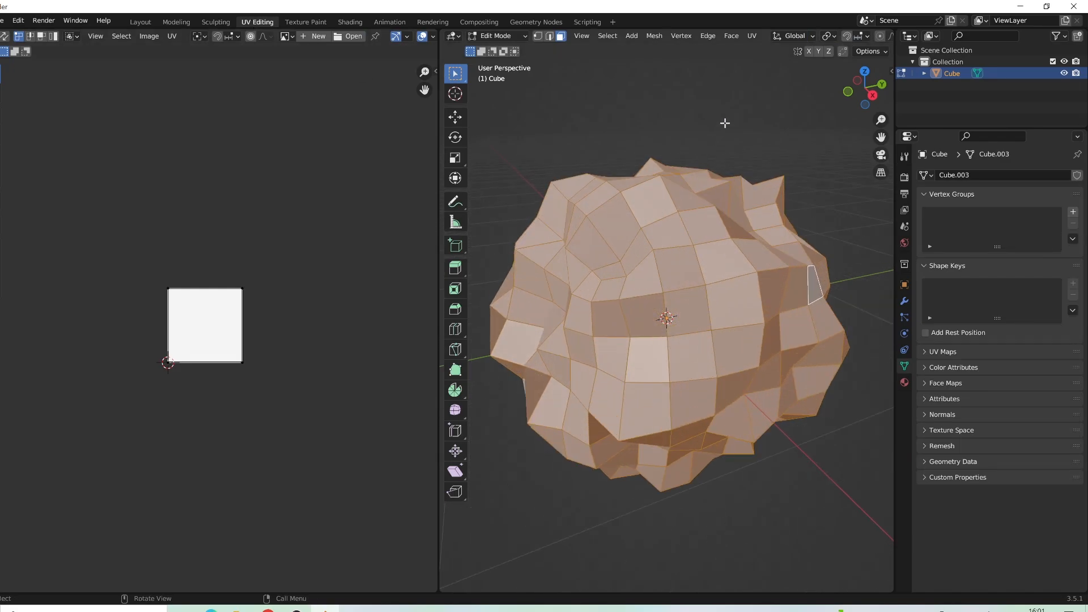
pyautogui.hotkey('alt', 'a')
pyautogui.click(703, 265)
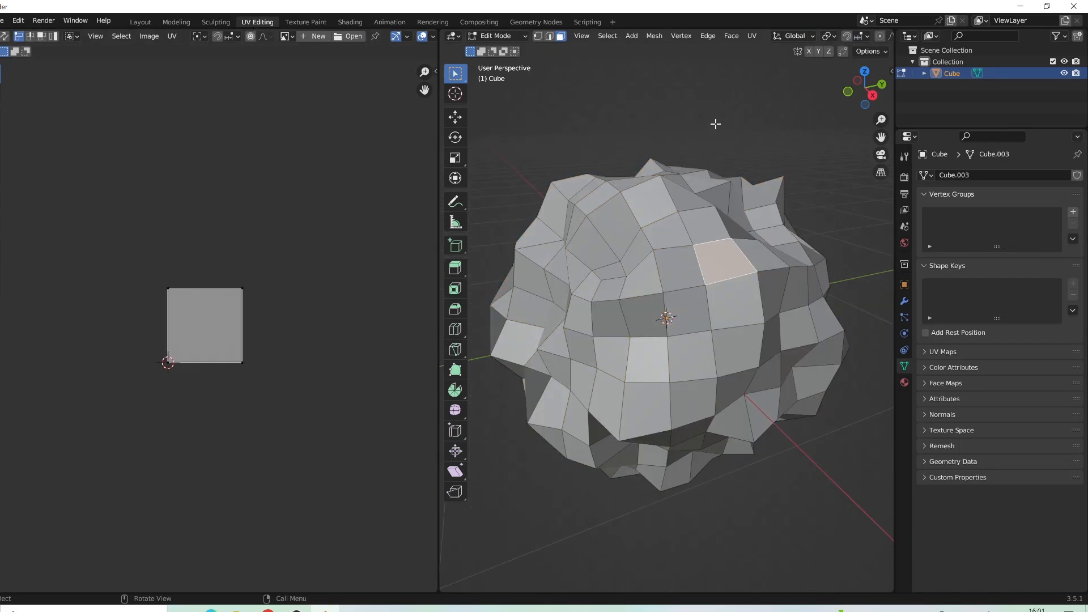
pyautogui.hotkey('alt', 'a')
pyautogui.scroll(-2, 608, 241)
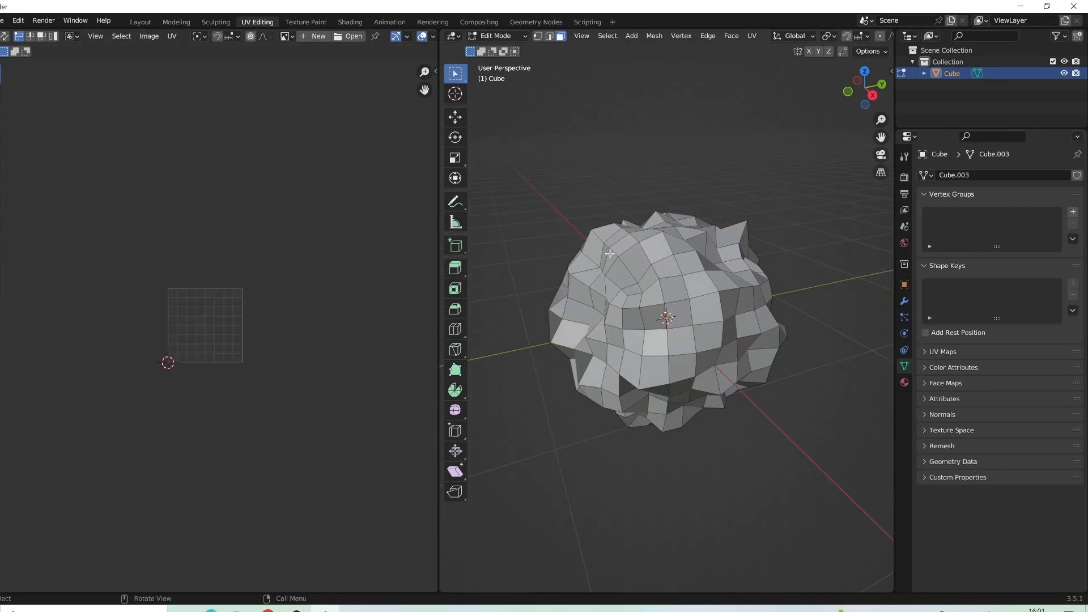
pyautogui.click(630, 322)
pyautogui.click(650, 341)
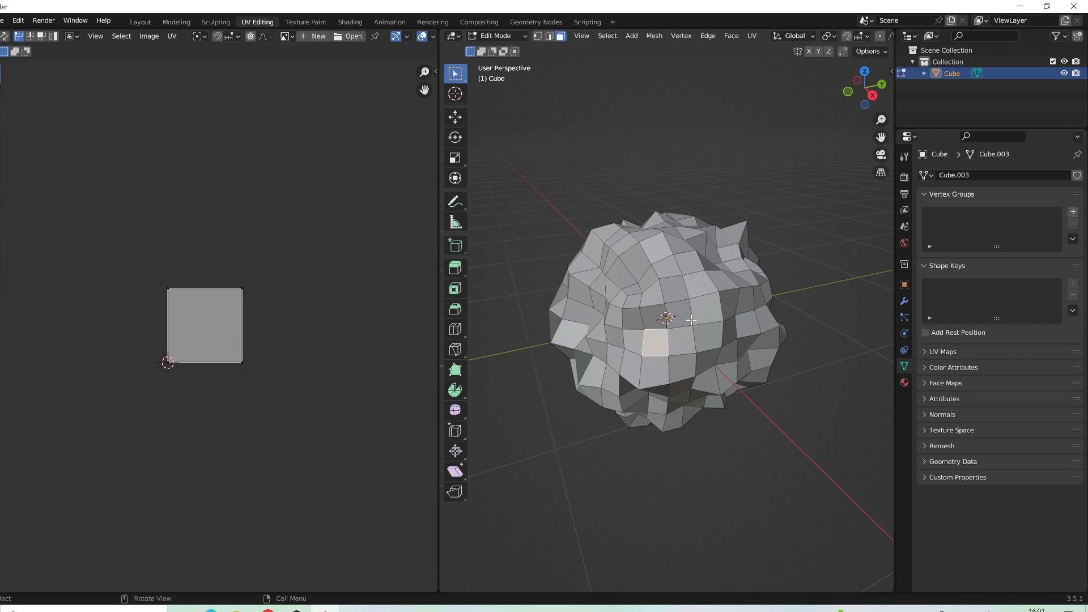
pyautogui.click(691, 319)
pyautogui.click(710, 476)
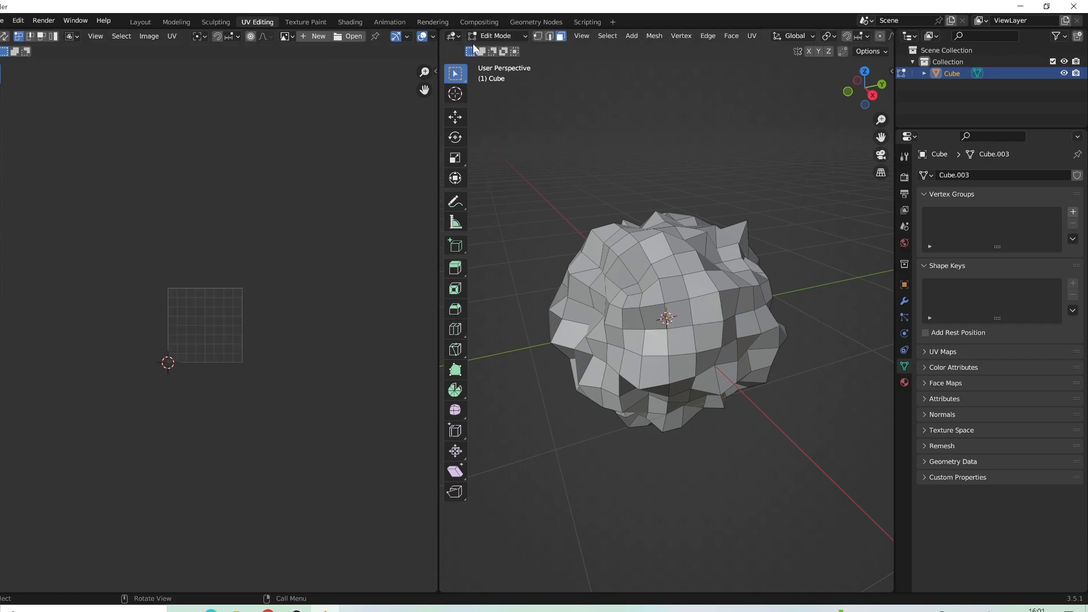
# Return the bush mesh to Object Mode and deselect it
pyautogui.click(488, 36)
pyautogui.click(497, 45)
pyautogui.click(724, 176)
pyautogui.scroll(-3, 700, 244)
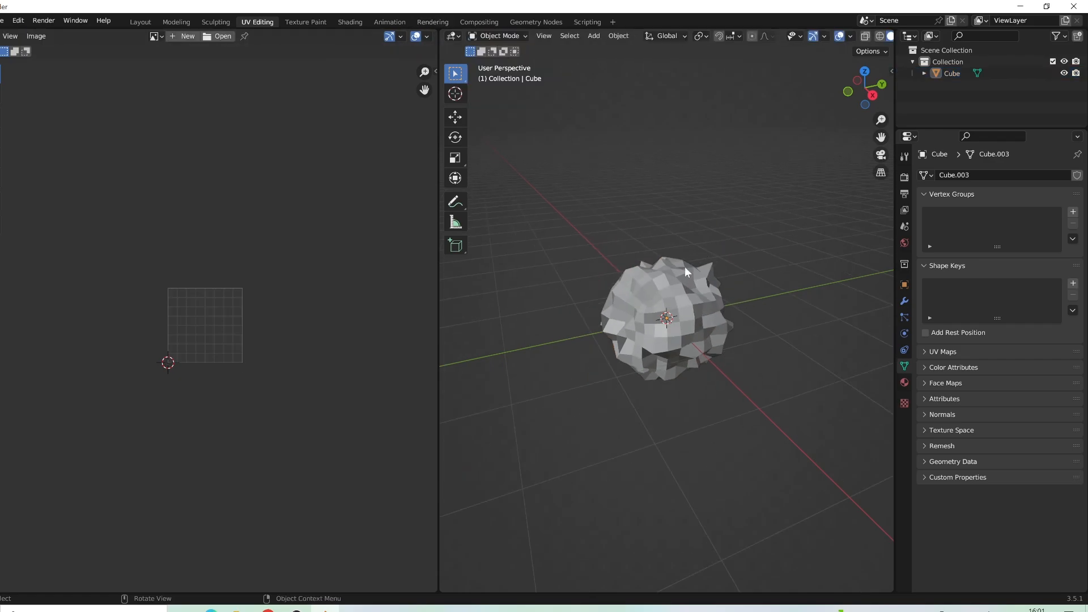
pyautogui.click(3, 20)
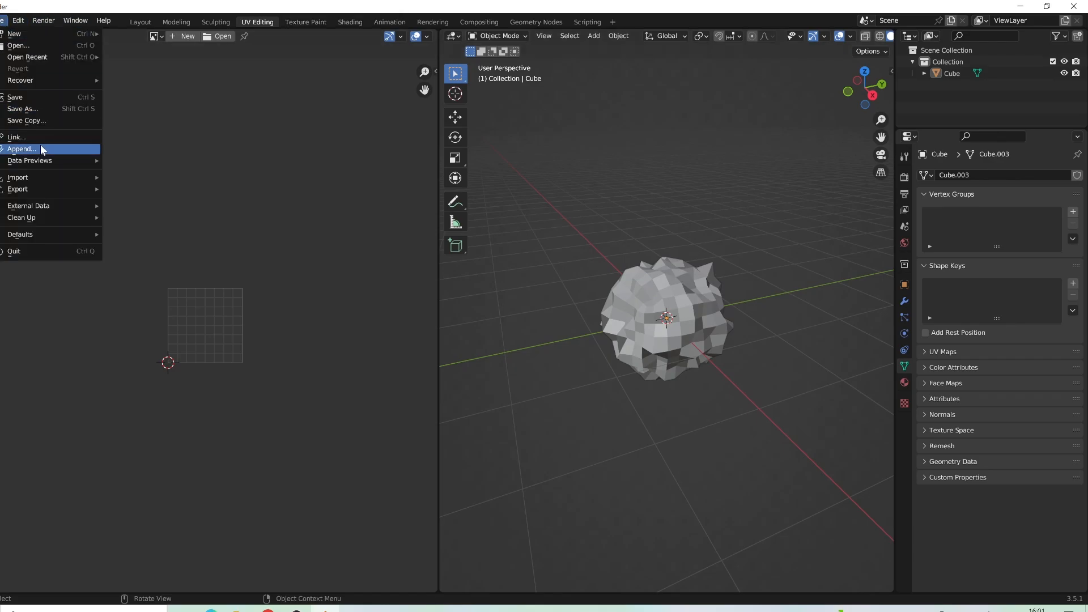
pyautogui.click(49, 100)
pyautogui.click(786, 168)
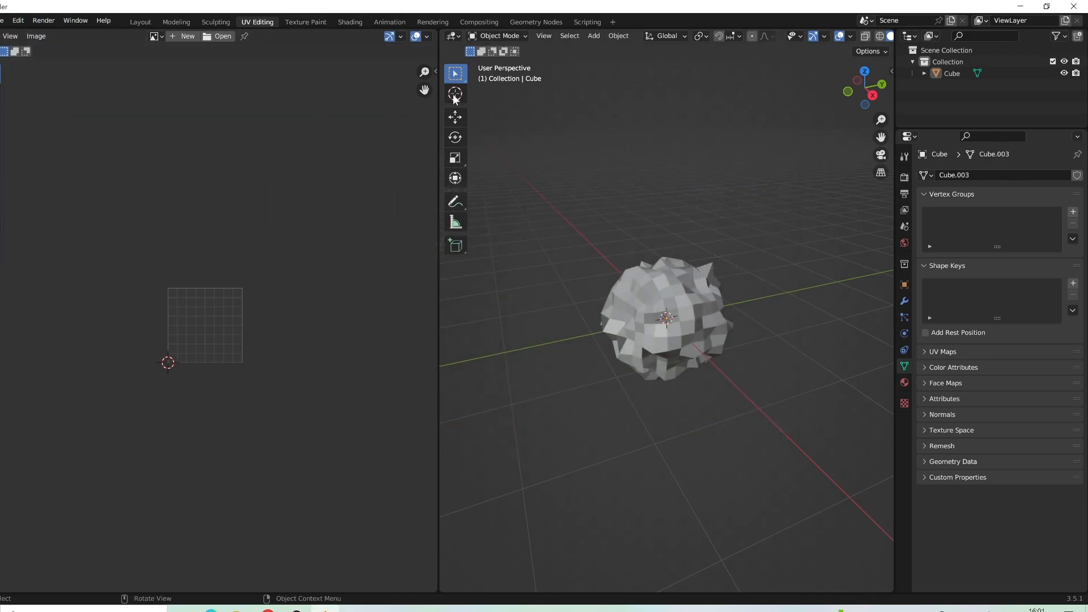
# Select the bush mesh in the Layout workspace and export it to the Desktop as an FBX named Bush, limited to Selected Objects
pyautogui.click(140, 22)
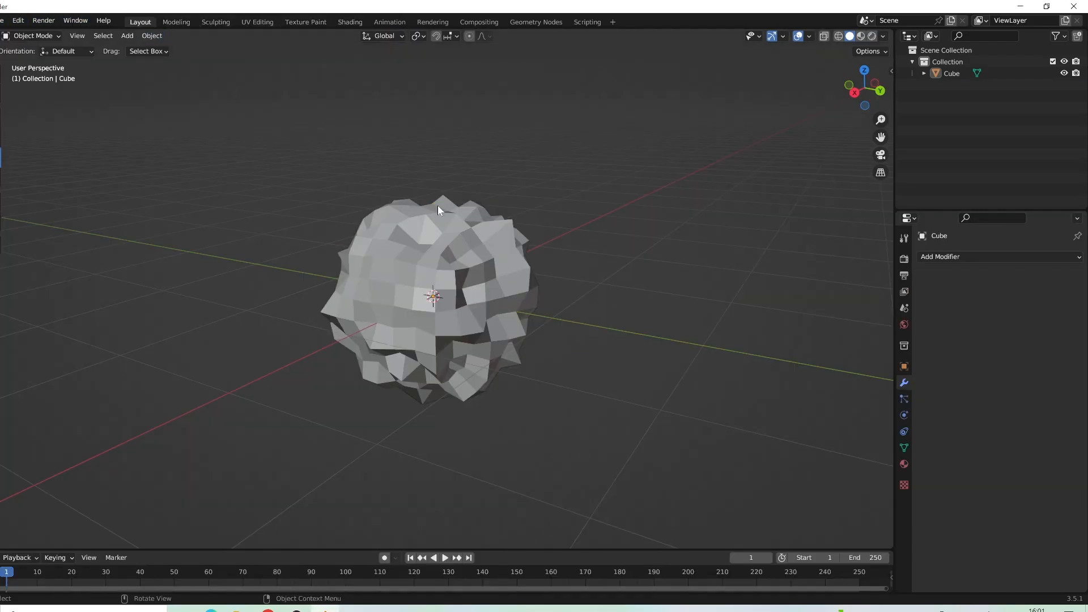
pyautogui.click(440, 211)
pyautogui.click(3, 20)
pyautogui.moveTo(48, 194)
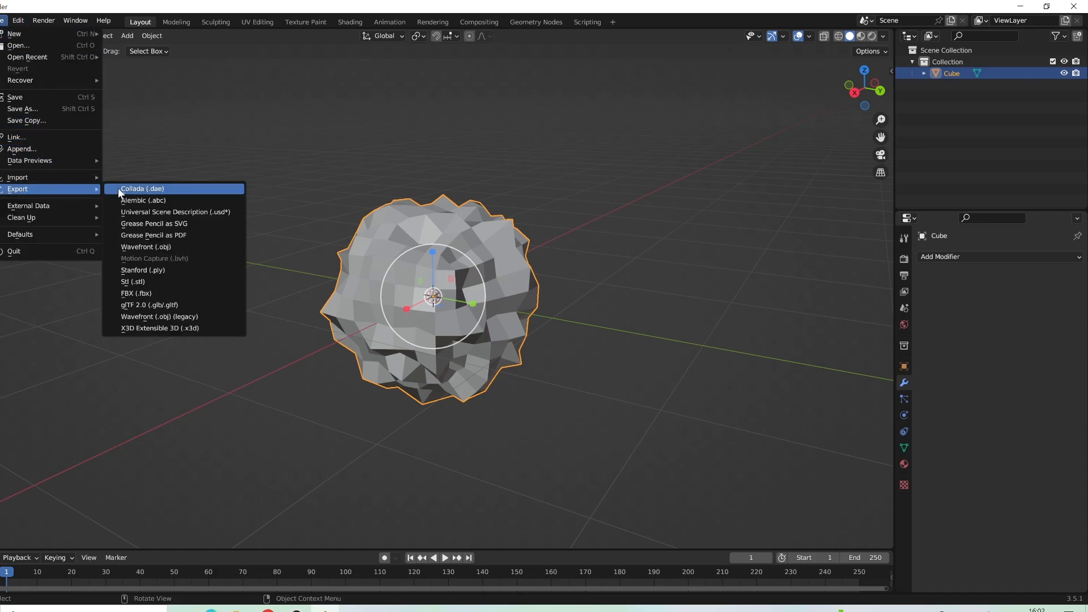
pyautogui.click(146, 294)
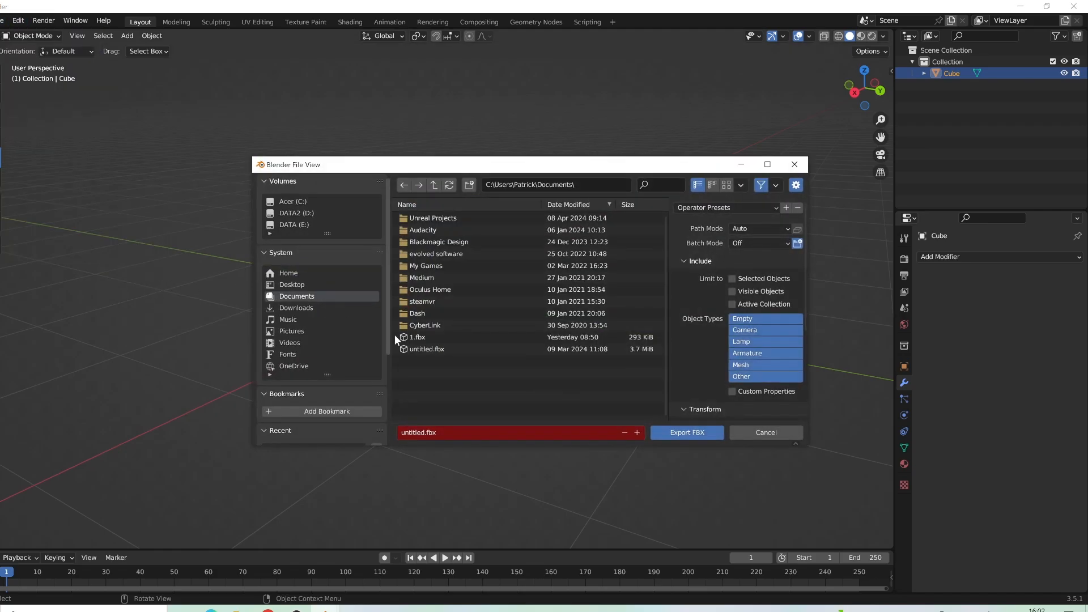
pyautogui.click(306, 285)
pyautogui.click(464, 437)
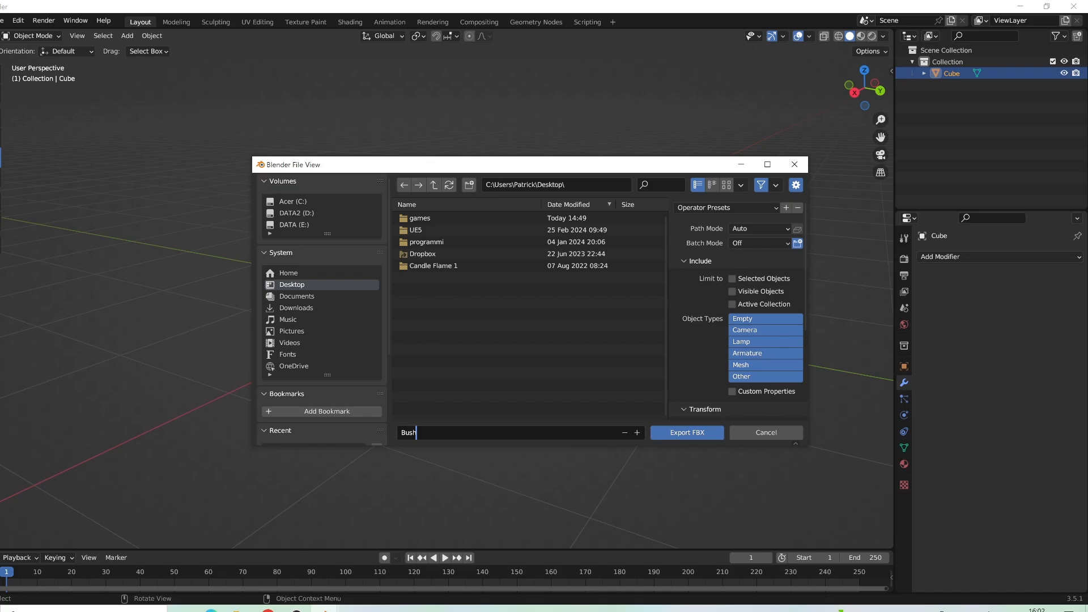
pyautogui.click(732, 279)
pyautogui.click(698, 430)
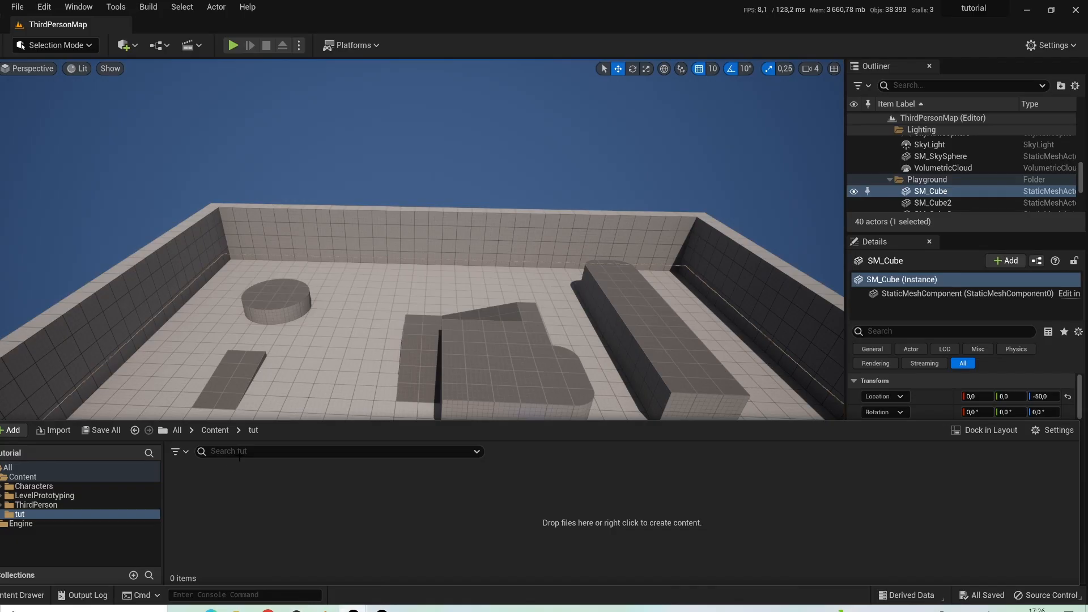
# In Unreal Engine, create a new material named BillboardLeaf in the tut content folder
pyautogui.rightClick(208, 528)
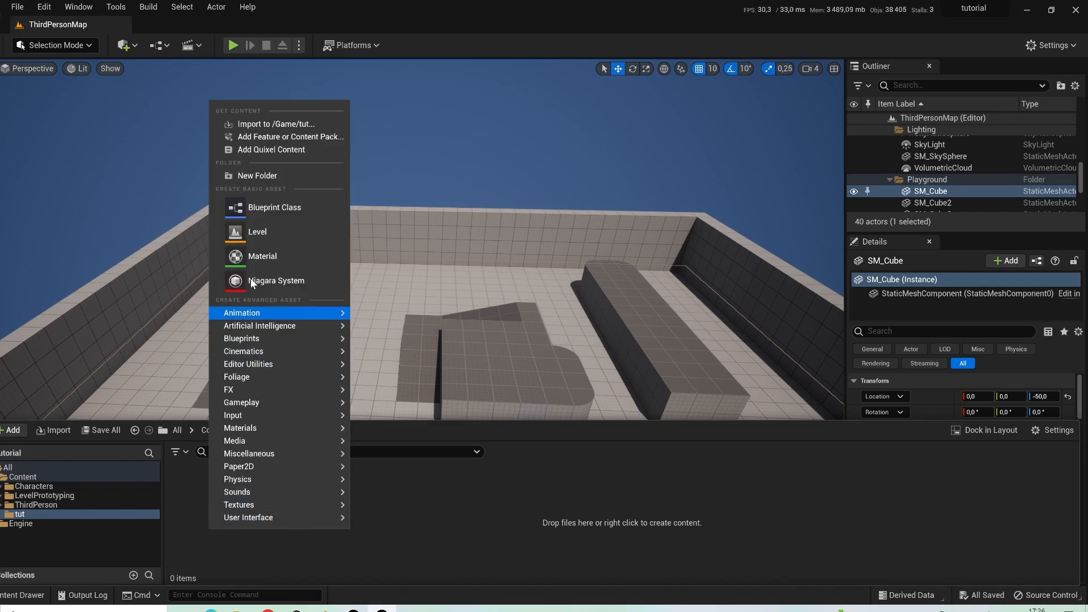
pyautogui.click(254, 263)
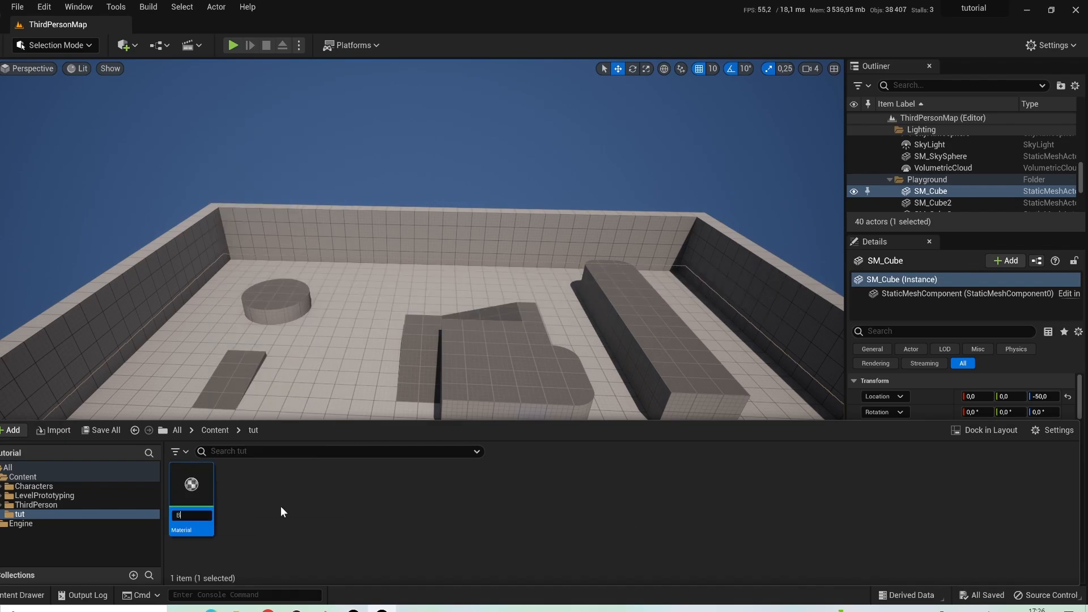
pyautogui.write('Billboard')
pyautogui.write('Leaf')
pyautogui.press('Return')
# Open the BillboardLeaf material and set its blend mode to Masked
pyautogui.doubleClick(192, 488)
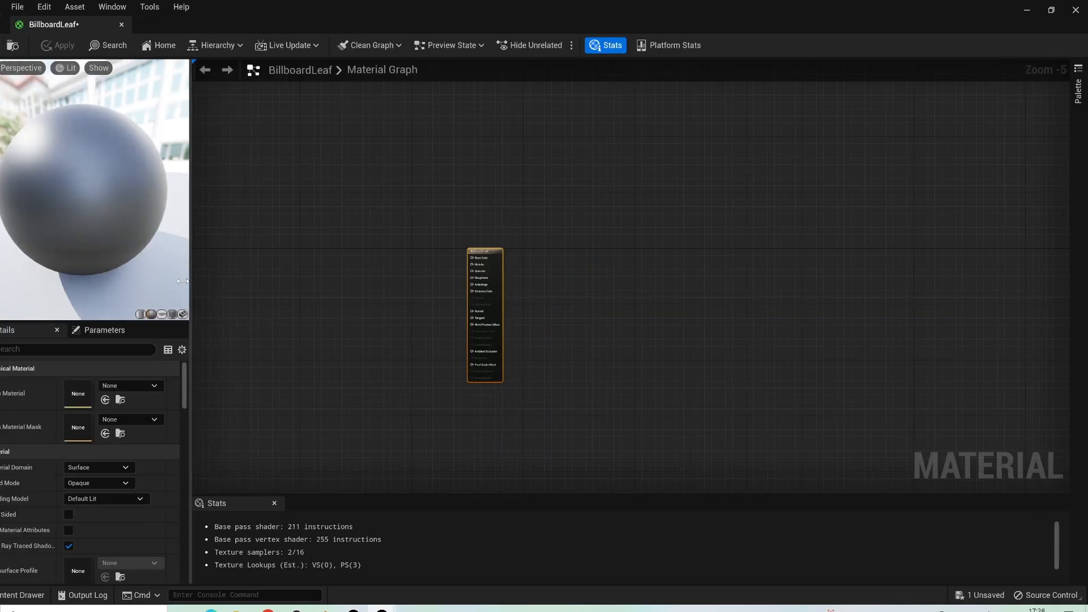
pyautogui.click(112, 483)
pyautogui.click(108, 500)
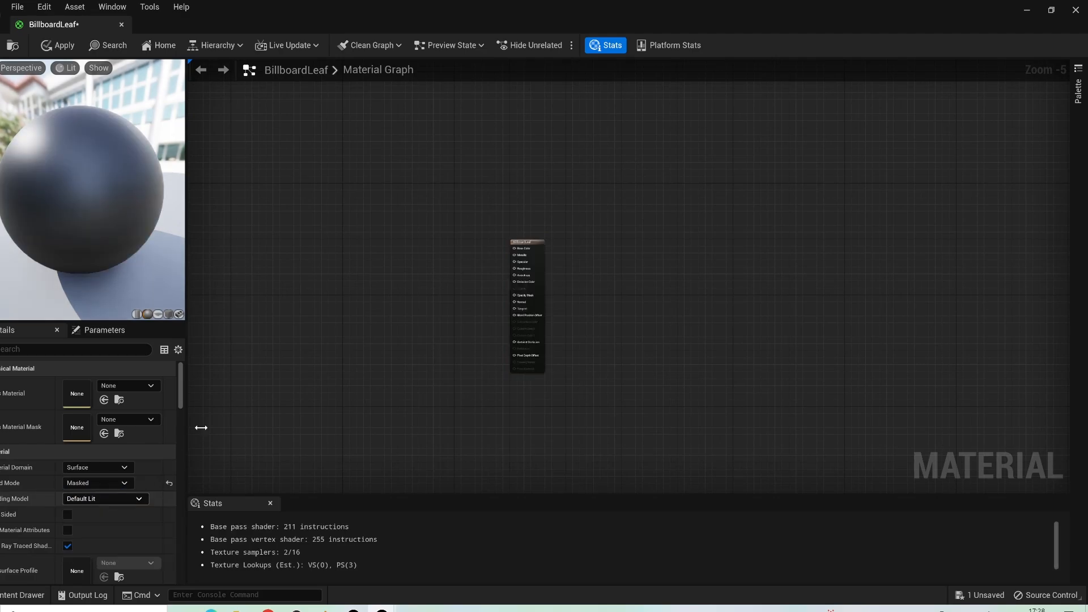
# Add a Constant3Vector node well away from the material output and set its color to green 0.198, 0.458, 0.161
pyautogui.scroll(5, 548, 276)
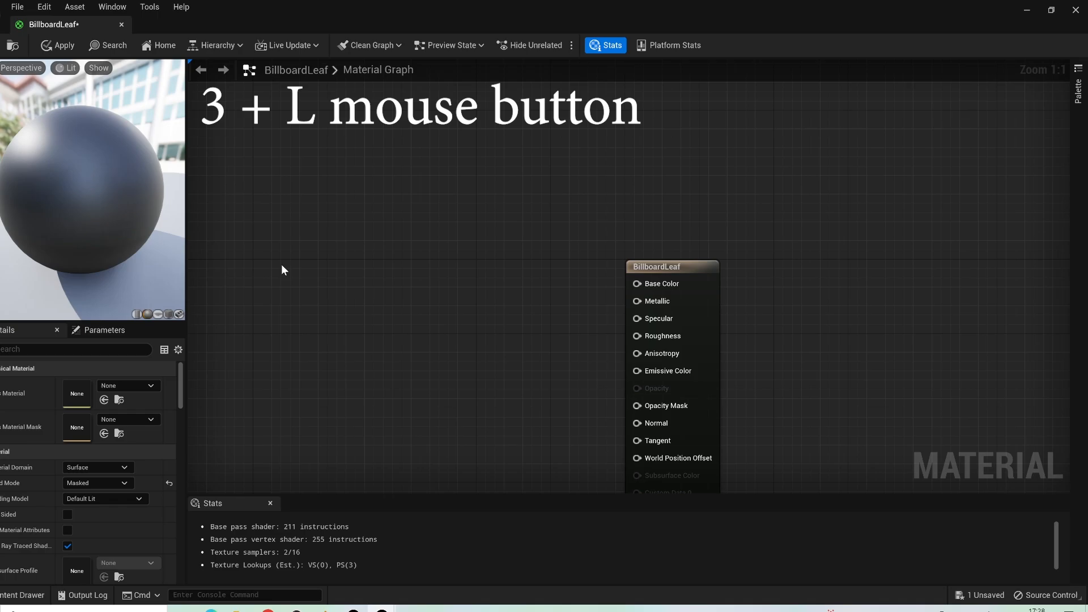
pyautogui.click(297, 274)
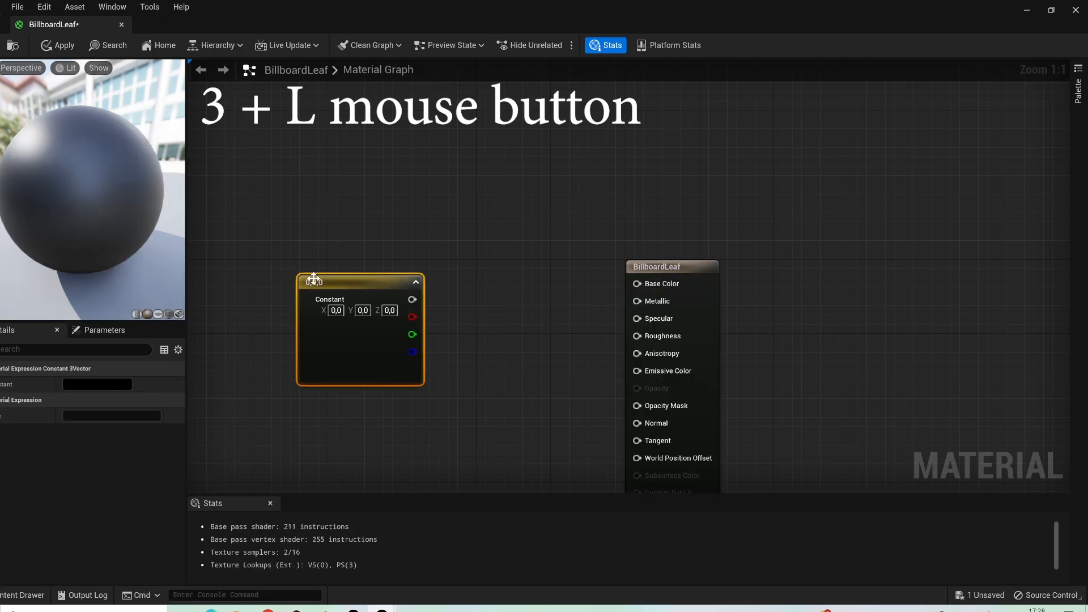
pyautogui.moveTo(313, 276); pyautogui.dragTo(241, 235)
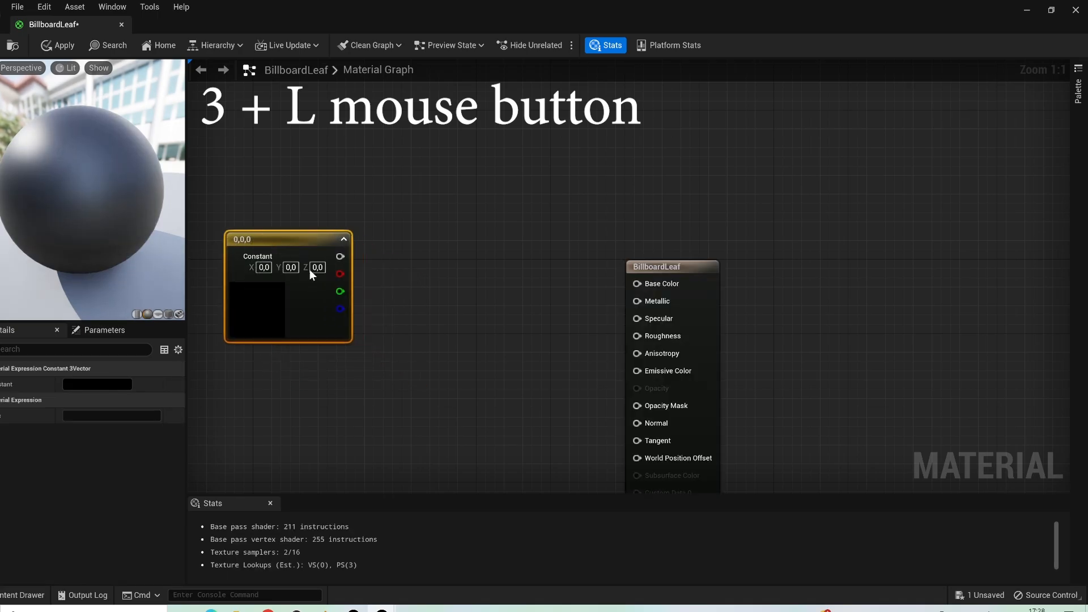
pyautogui.doubleClick(273, 319)
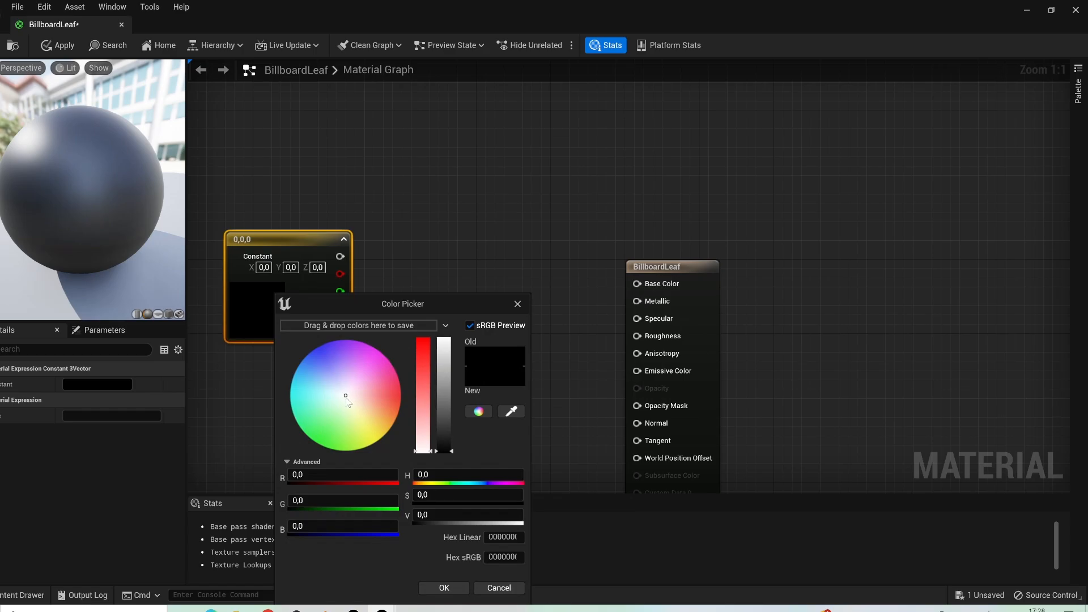
pyautogui.click(332, 429)
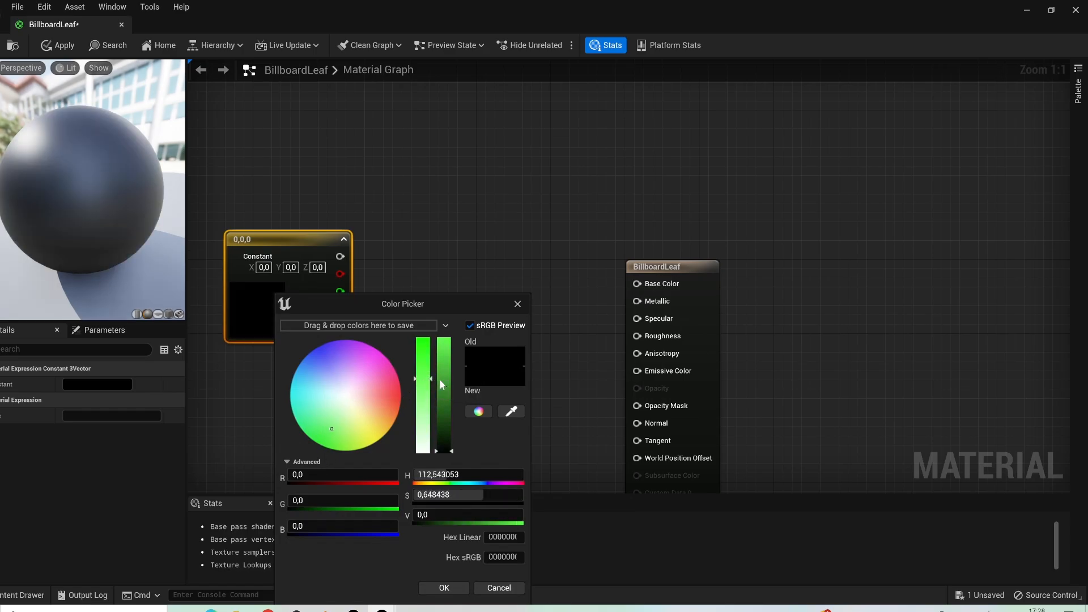
pyautogui.moveTo(439, 378); pyautogui.dragTo(444, 400)
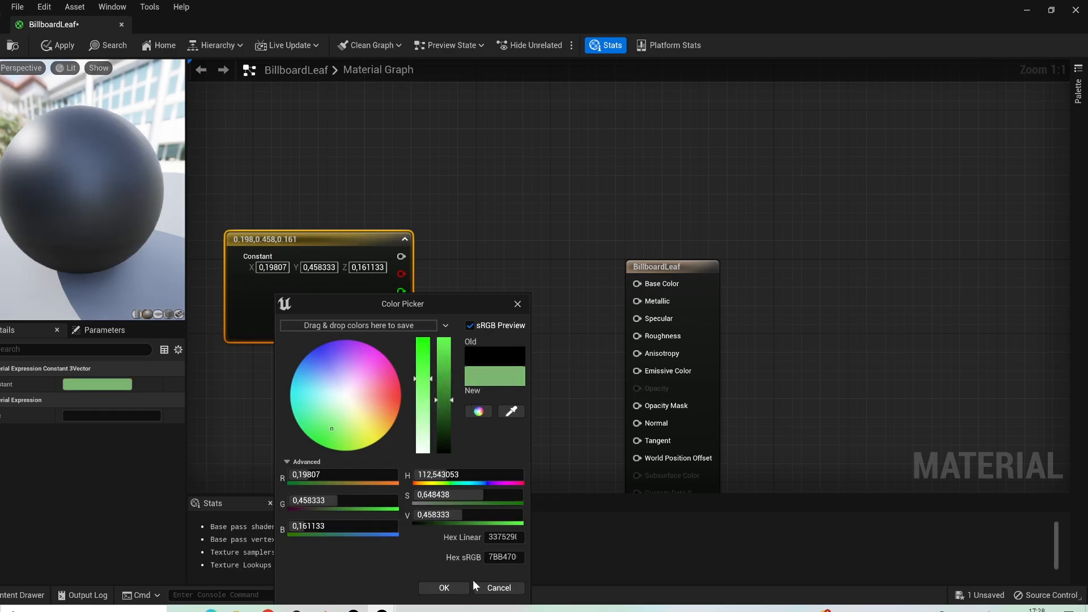
pyautogui.click(458, 587)
pyautogui.moveTo(316, 244); pyautogui.dragTo(283, 231)
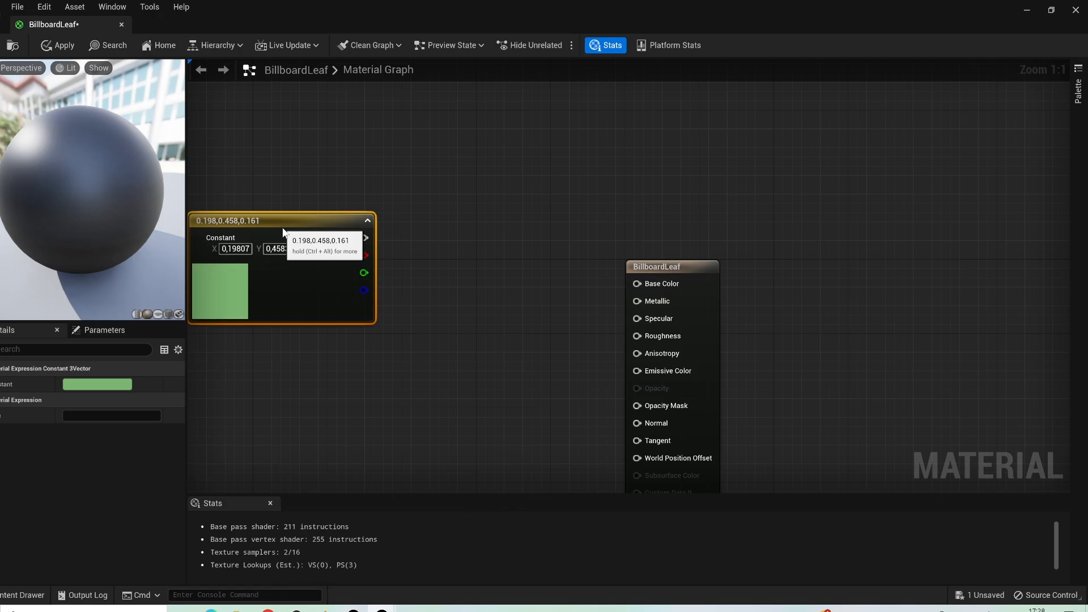
# Add a Lerp node, connect the green color vector to its A input, and arrange both nodes side by side
pyautogui.moveTo(361, 162); pyautogui.dragTo(411, 150, button='right')
pyautogui.moveTo(411, 150); pyautogui.dragTo(404, 146, button='right')
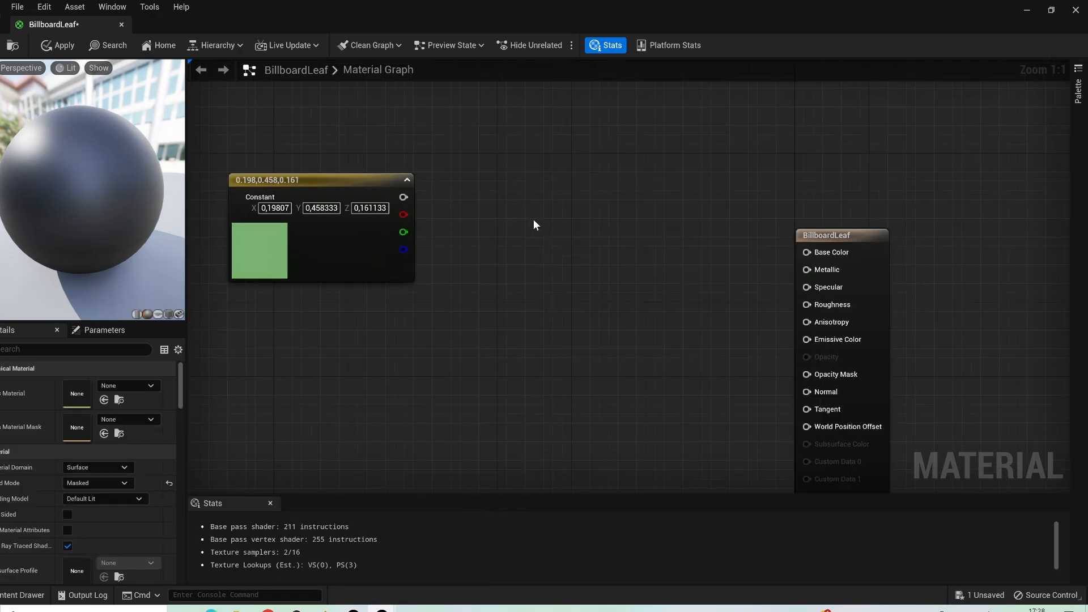
pyautogui.click(535, 216)
pyautogui.moveTo(403, 197); pyautogui.dragTo(594, 235)
pyautogui.moveTo(328, 128); pyautogui.dragTo(576, 254)
pyautogui.moveTo(359, 191); pyautogui.dragTo(339, 253)
pyautogui.moveTo(388, 187); pyautogui.dragTo(291, 212, button='right')
pyautogui.scroll(-3, 485, 220)
pyautogui.scroll(-5, 484, 225)
pyautogui.scroll(5, 478, 240)
pyautogui.moveTo(290, 210); pyautogui.dragTo(265, 197)
pyautogui.moveTo(480, 231); pyautogui.dragTo(436, 219)
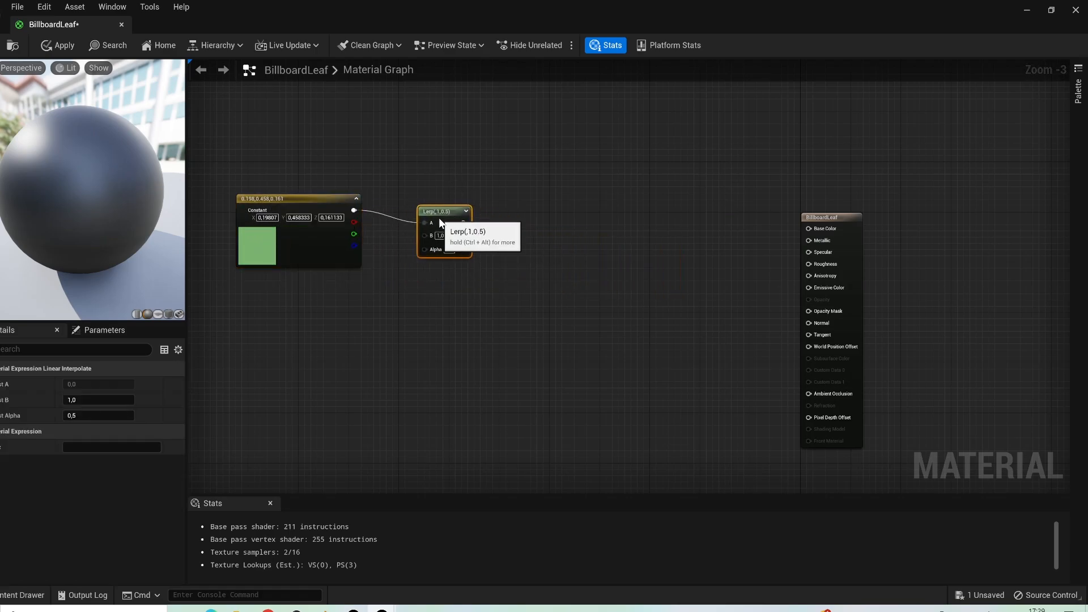
# Add a Multiply node above the Lerp, feeding the green color into A and a new Constant node into B
pyautogui.click(396, 150)
pyautogui.moveTo(398, 153); pyautogui.dragTo(425, 125)
pyautogui.moveTo(352, 210); pyautogui.dragTo(430, 140)
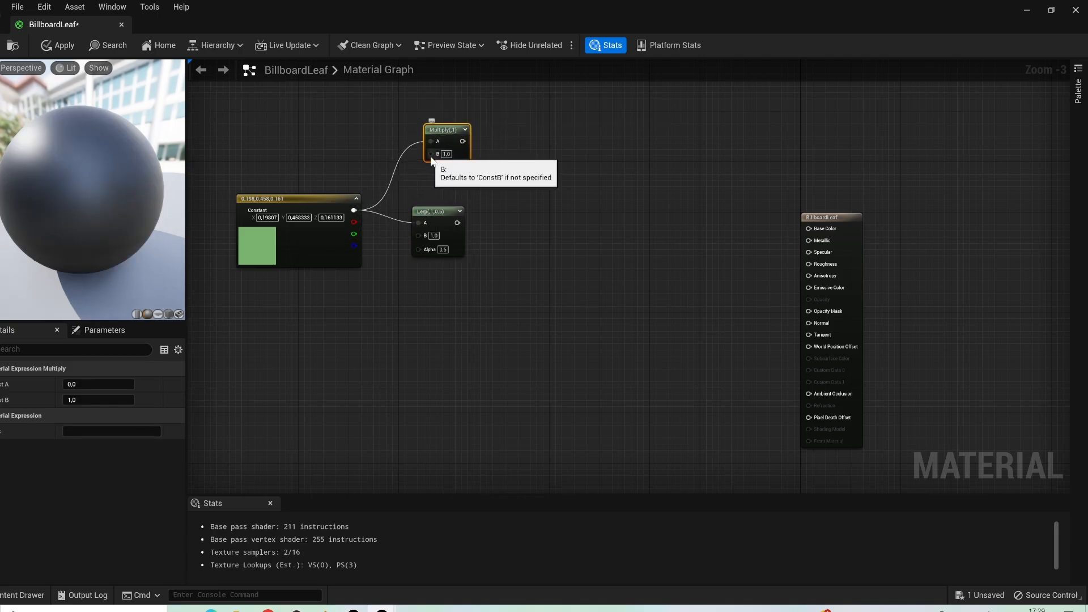
pyautogui.click(354, 159)
pyautogui.click(351, 154)
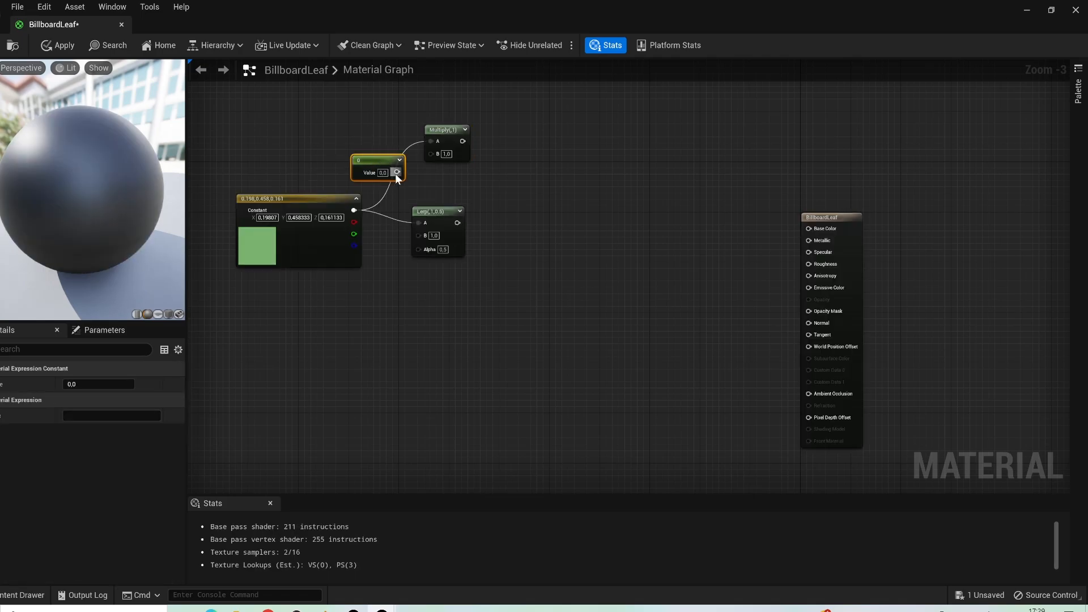
pyautogui.moveTo(397, 173); pyautogui.dragTo(354, 150)
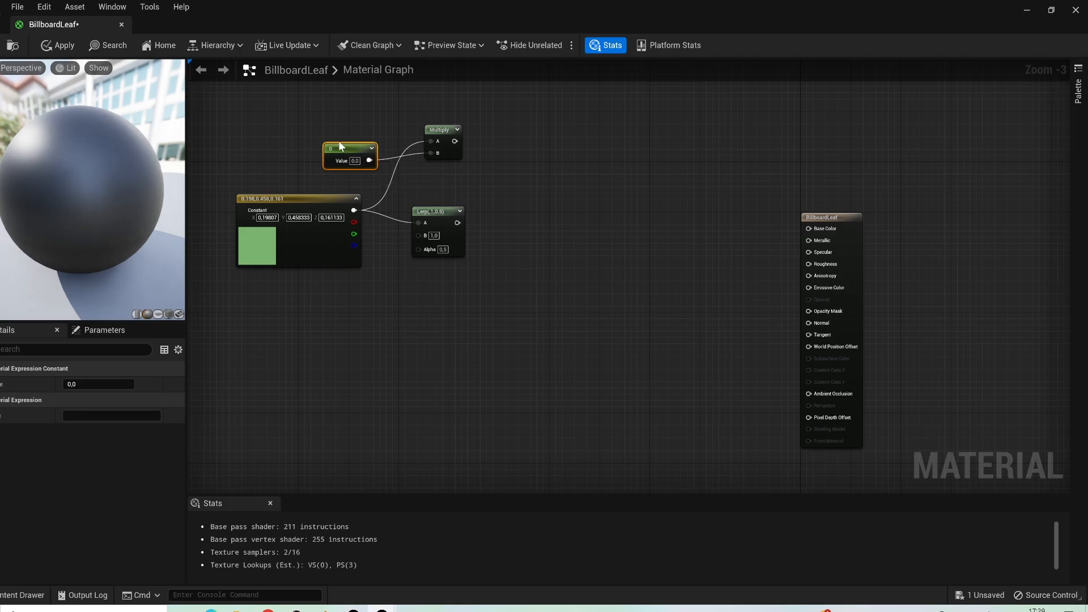
# Convert the Constant feeding the Multiply node into a parameter named "Underside color"
pyautogui.rightClick(340, 147)
pyautogui.click(374, 169)
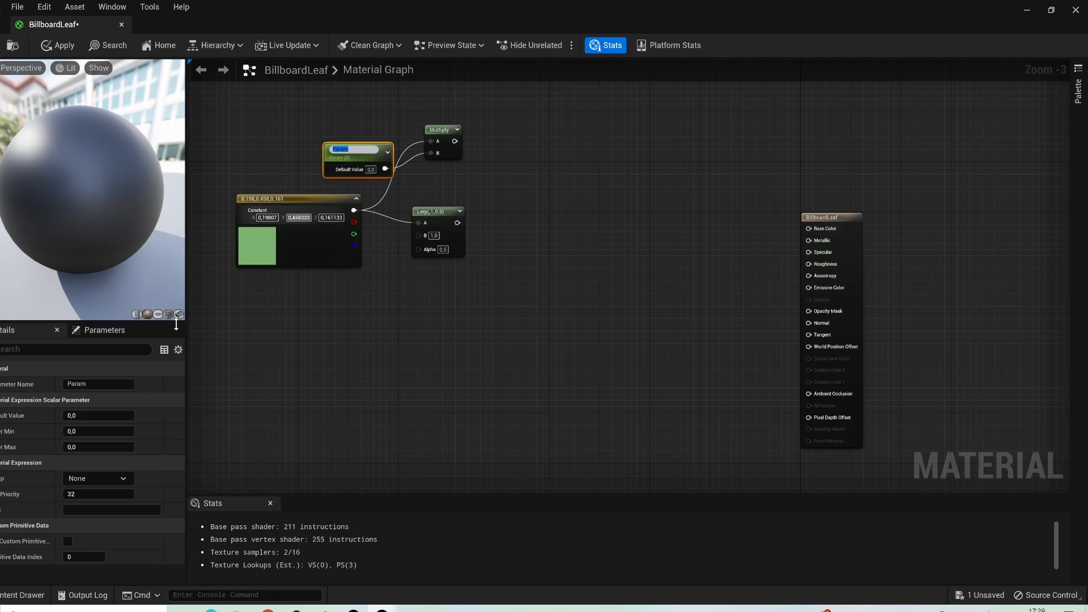
pyautogui.write('Underside c')
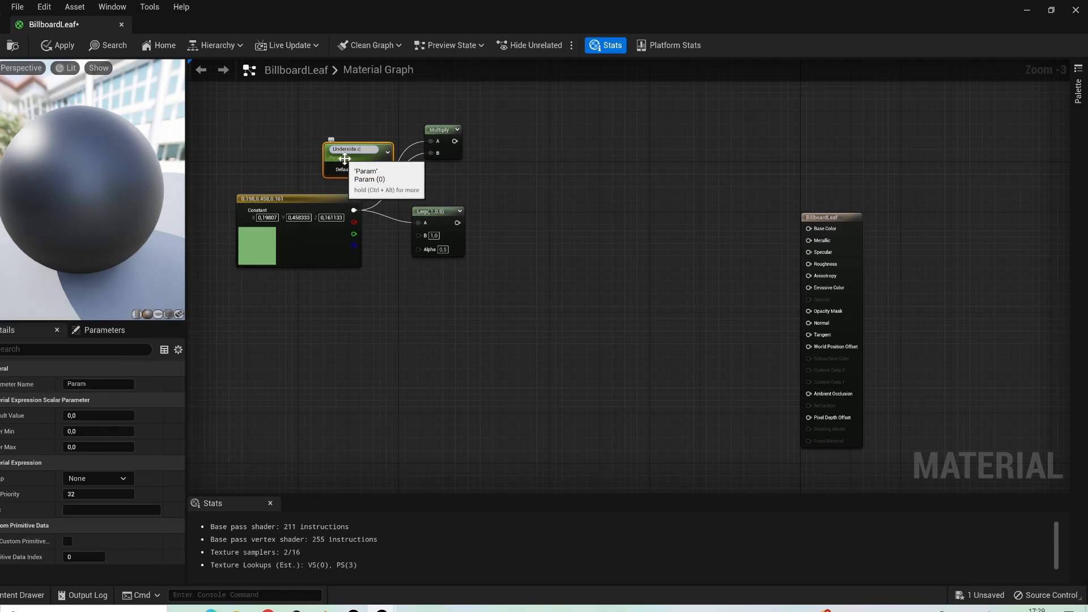
pyautogui.write('olor')
pyautogui.click(356, 116)
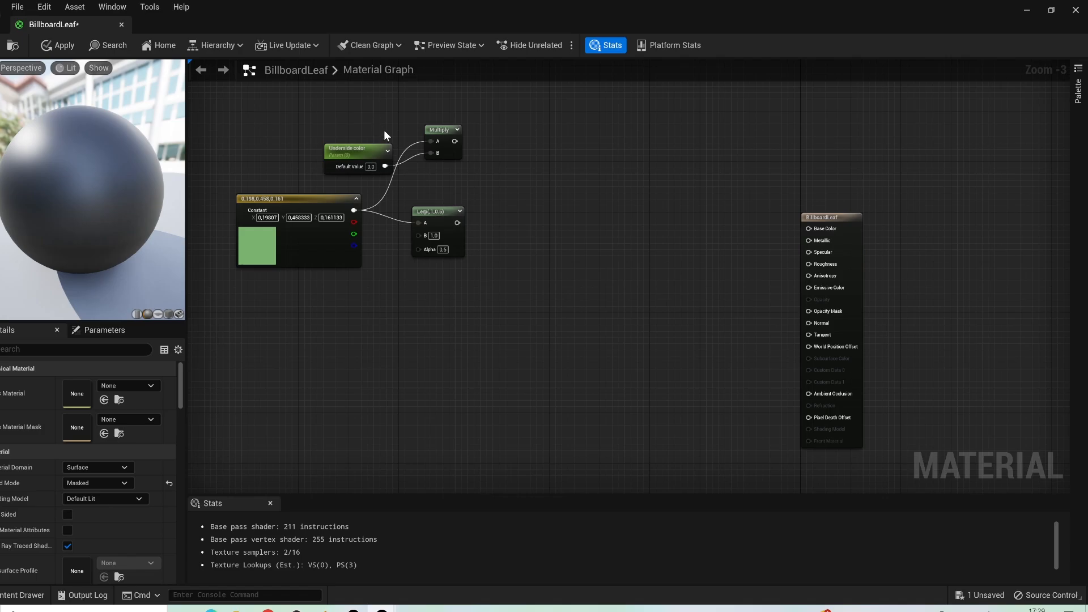
# Add a HueShift node beyond the Multiply node and connect the Multiply output to its Texture input
pyautogui.moveTo(371, 158); pyautogui.dragTo(519, 113)
pyautogui.write('hu')
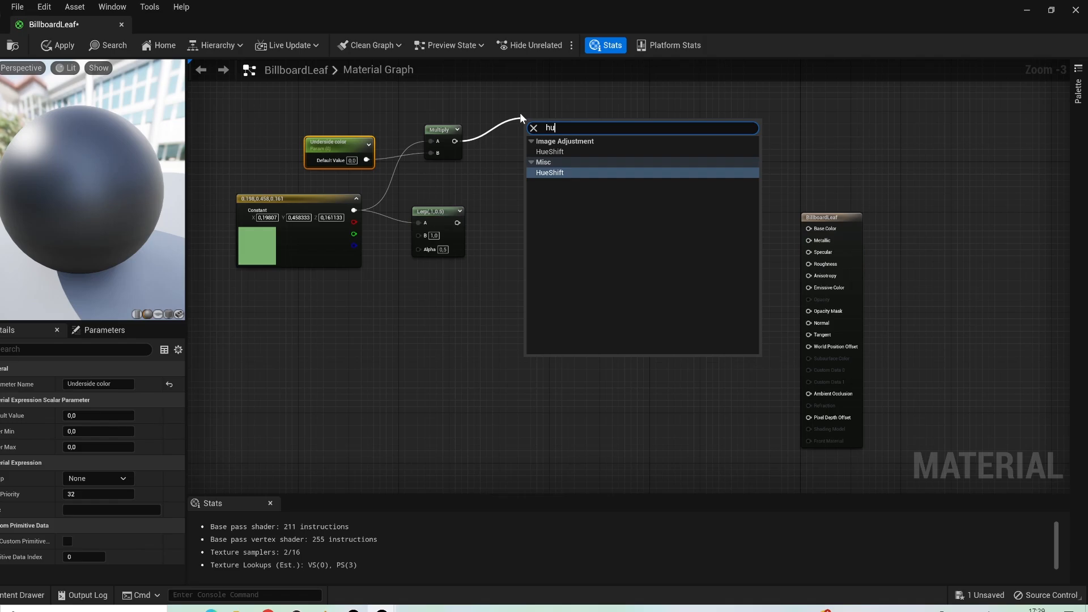
pyautogui.write('e')
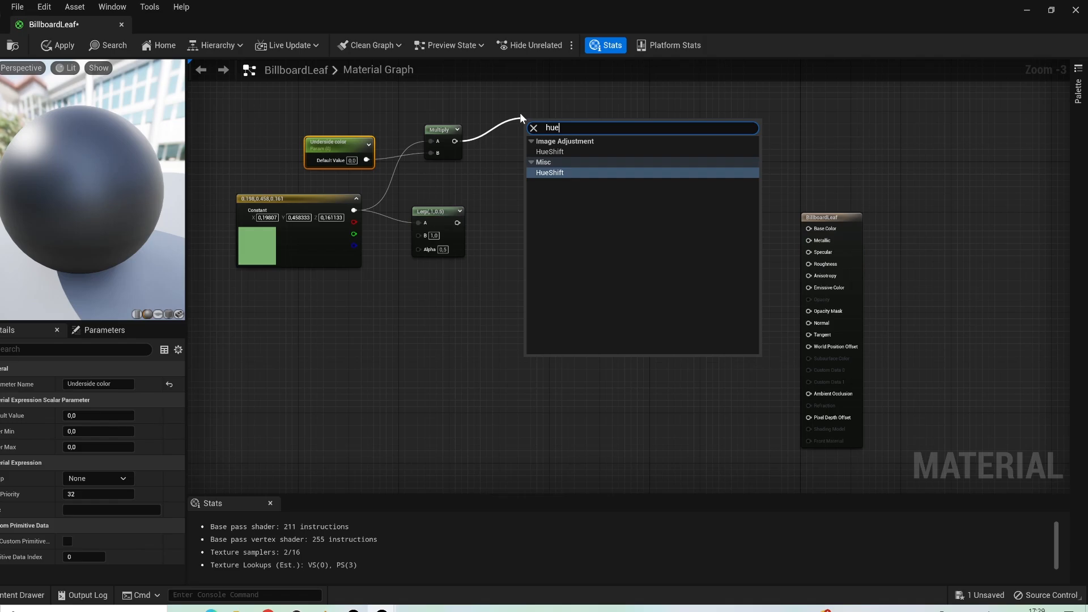
pyautogui.click(560, 153)
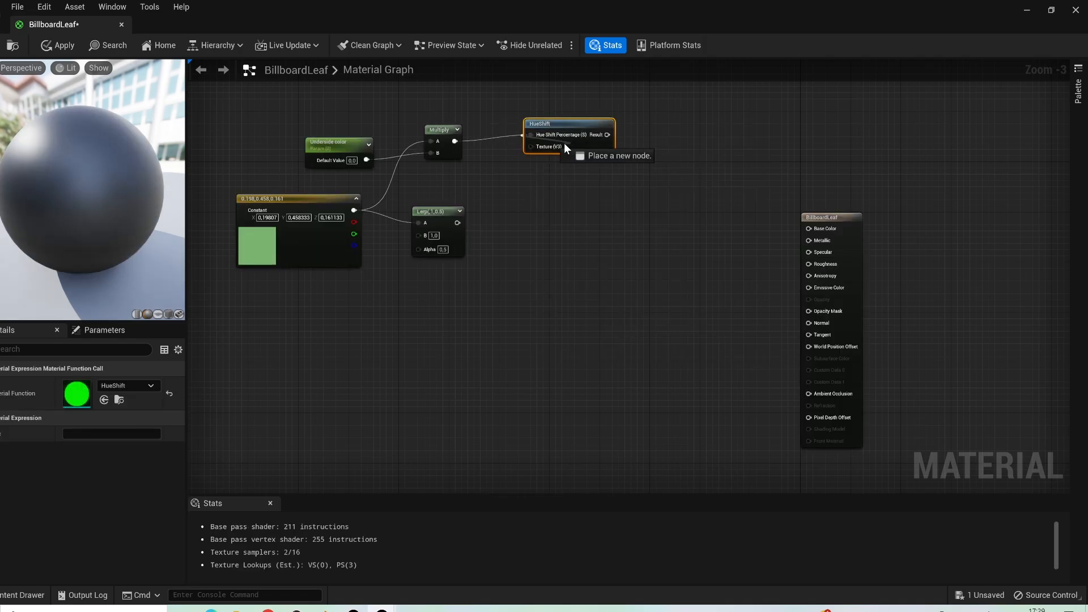
pyautogui.moveTo(564, 144); pyautogui.dragTo(614, 105)
pyautogui.click(534, 208)
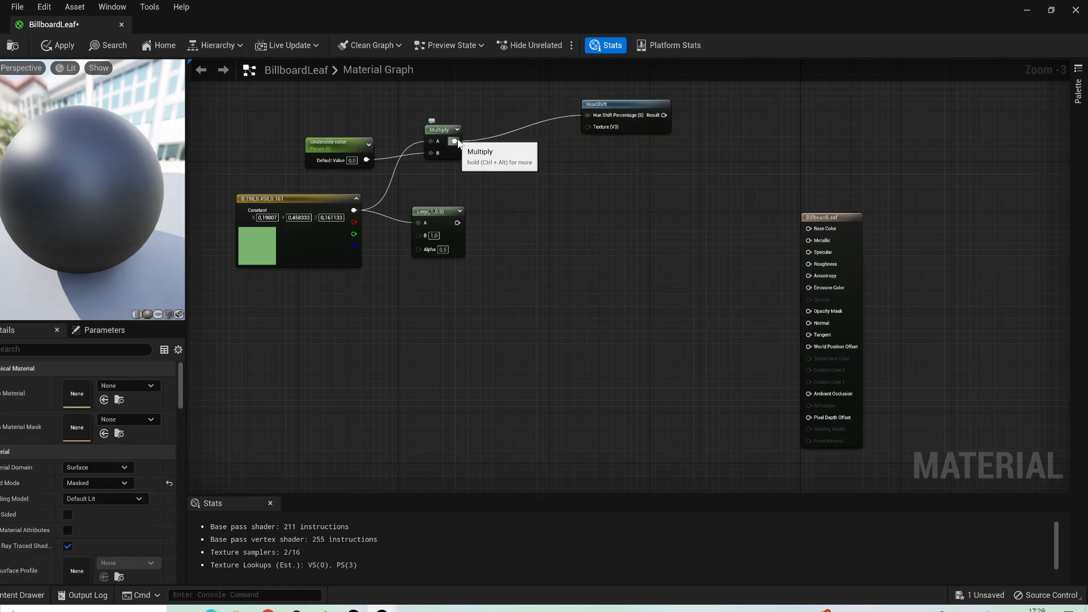
pyautogui.moveTo(455, 141); pyautogui.dragTo(594, 127)
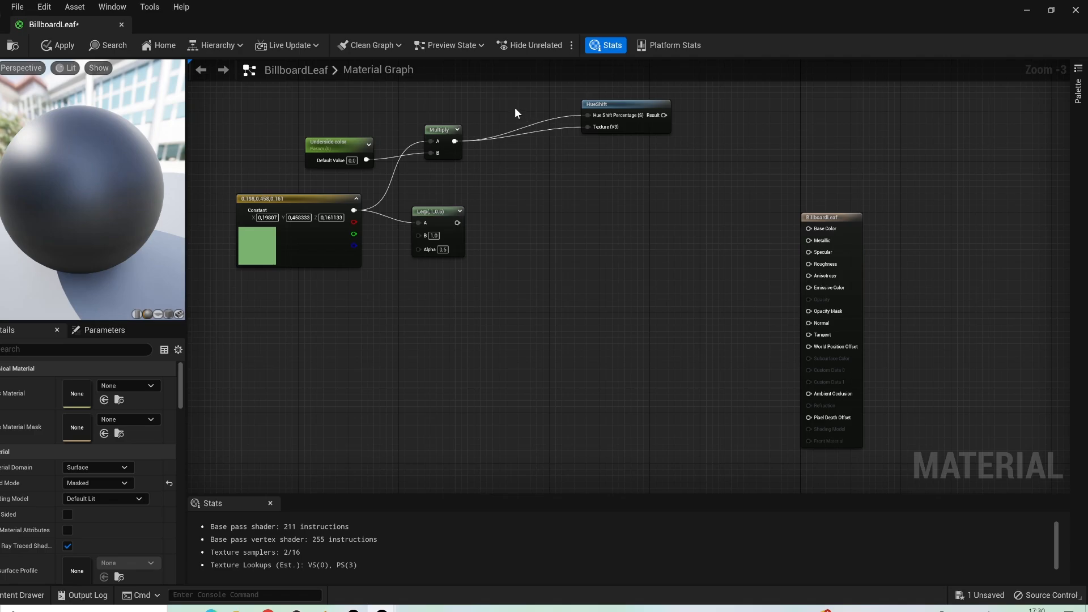
# Add a Constant, convert it to a parameter named "Hue shift", and connect it to HueShift's Hue Shift Percentage input
pyautogui.click(502, 98)
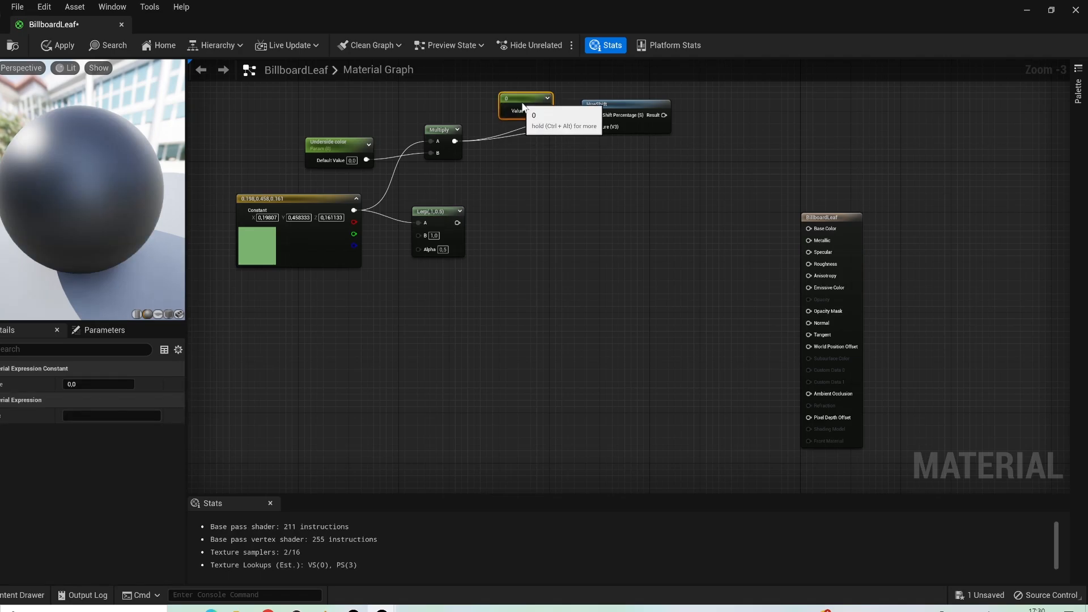
pyautogui.rightClick(502, 101)
pyautogui.click(540, 125)
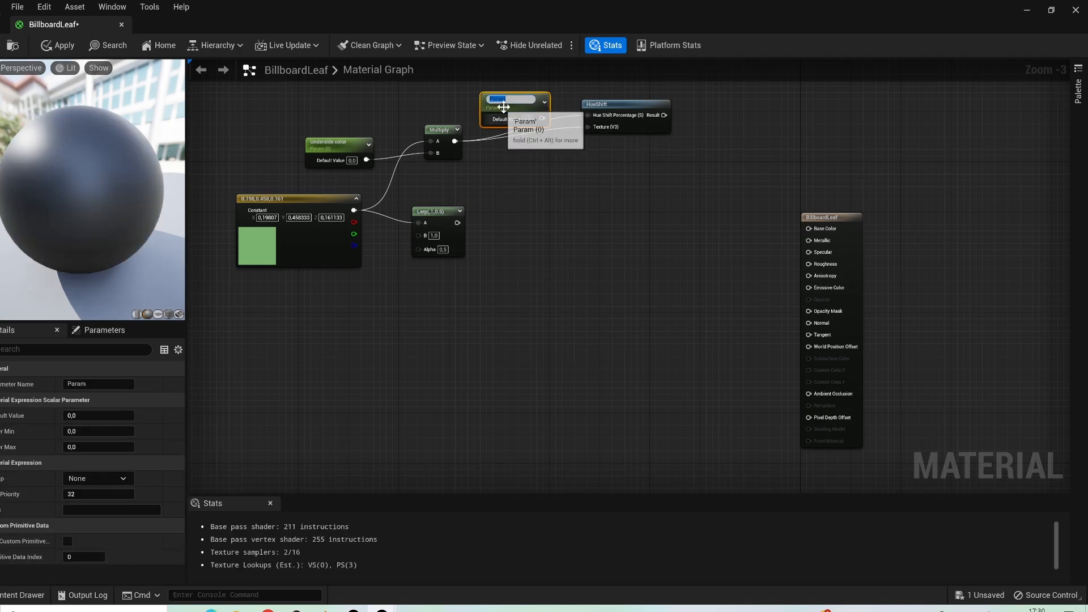
pyautogui.write('H')
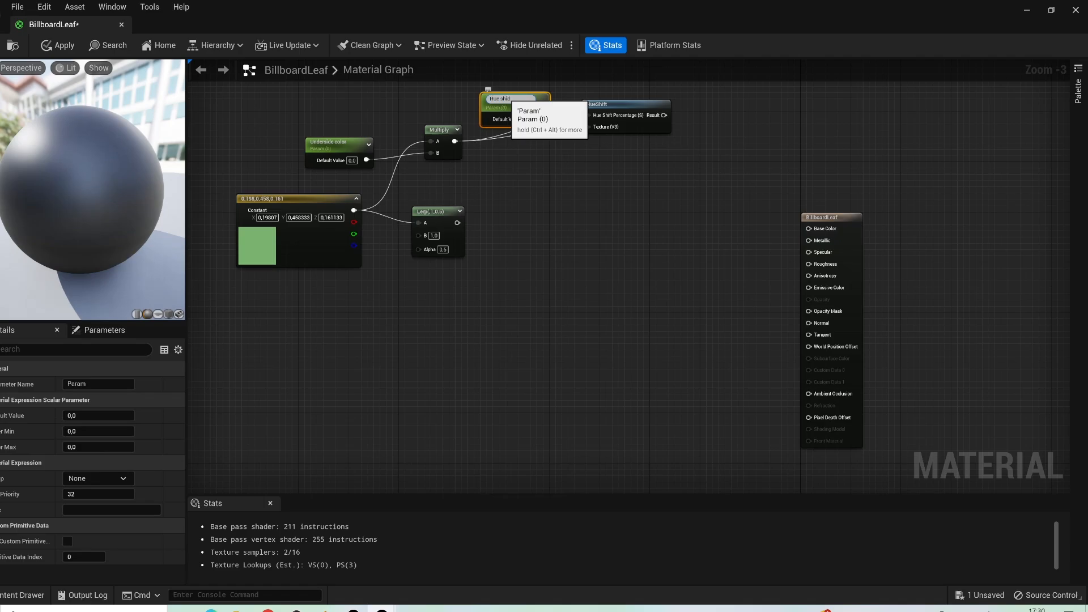
pyautogui.write('ue shift')
pyautogui.press('Return')
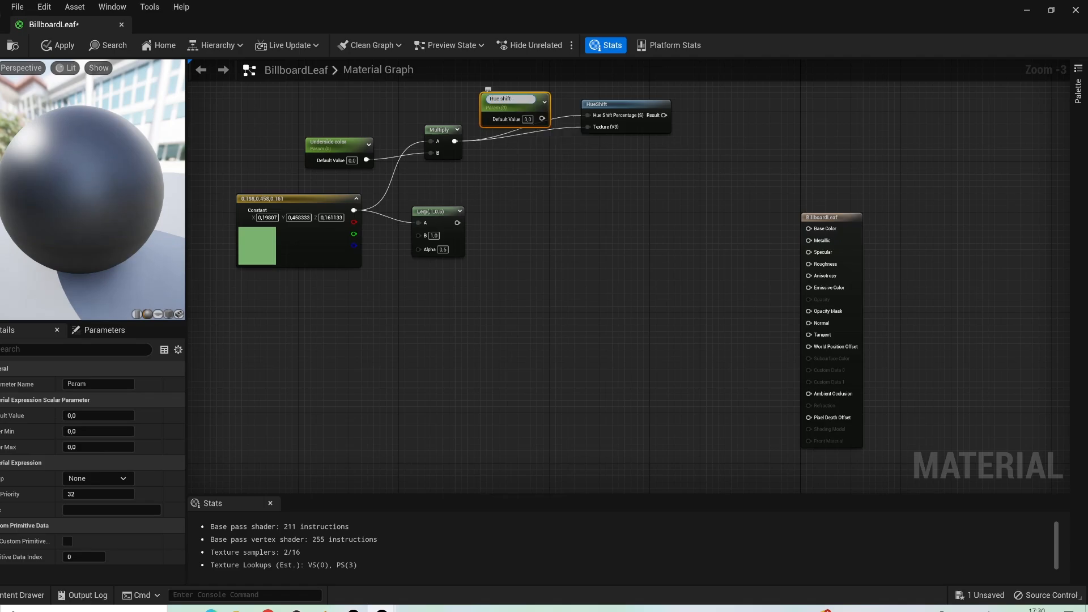
pyautogui.moveTo(542, 116); pyautogui.dragTo(587, 114)
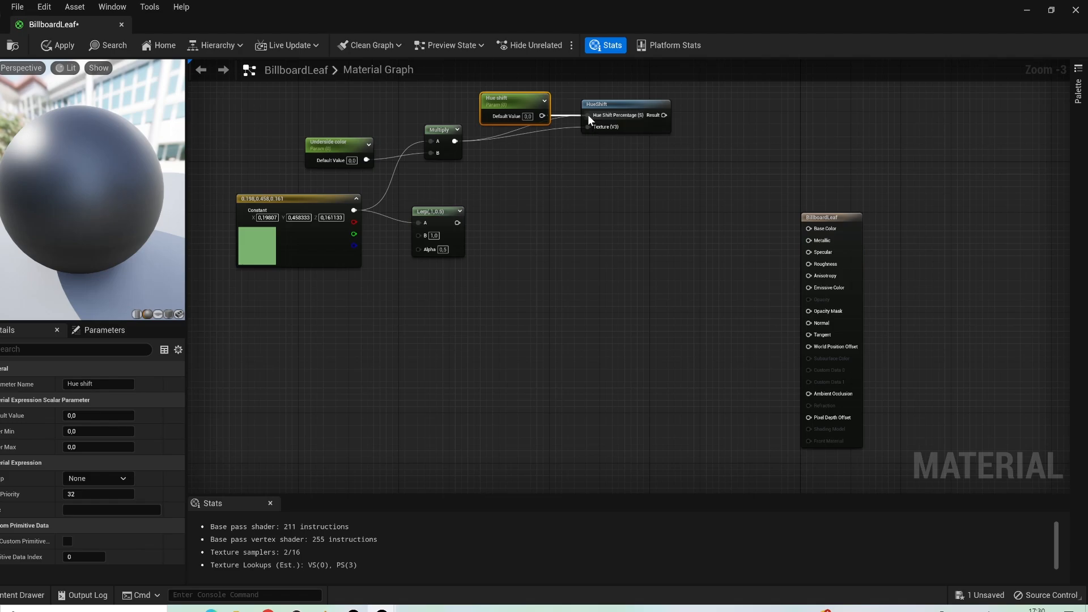
pyautogui.moveTo(512, 103); pyautogui.dragTo(495, 97)
# Move the Lerp node closer to the material output and connect the HueShift result to its B input
pyautogui.moveTo(570, 181); pyautogui.dragTo(458, 181, button='right')
pyautogui.moveTo(277, 235); pyautogui.dragTo(499, 237)
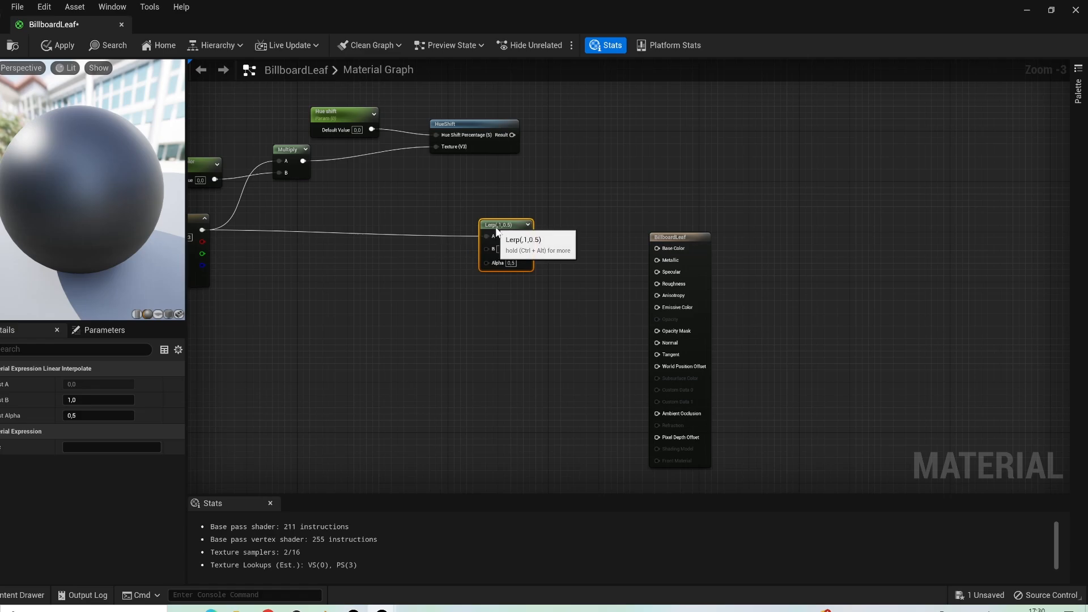
pyautogui.moveTo(512, 135); pyautogui.dragTo(487, 248)
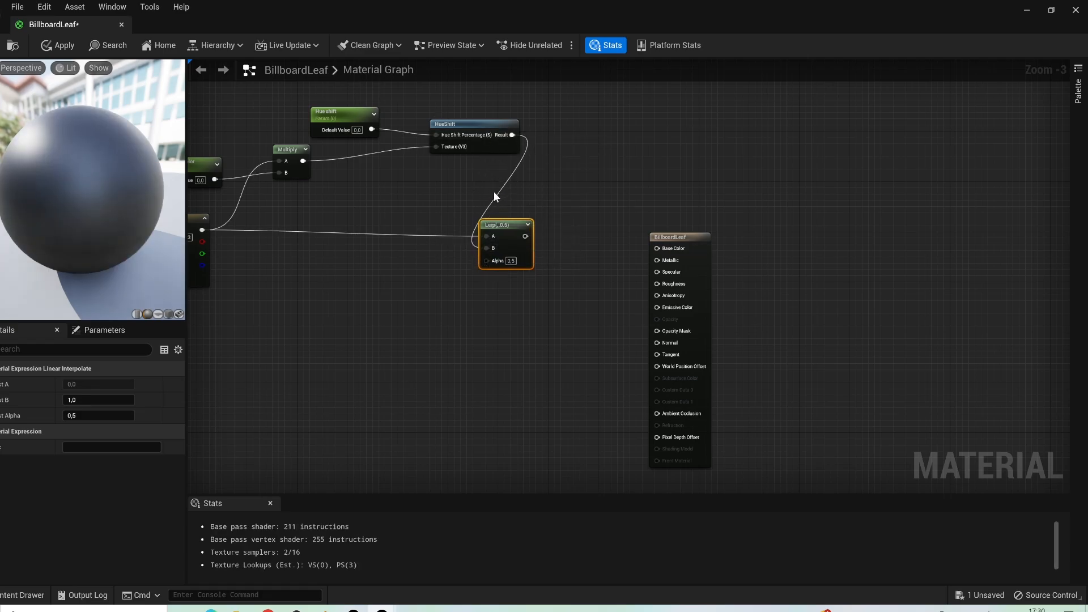
# Move the material output node farther away and add a Desaturation node fed by the Lerp output, placed between the two
pyautogui.moveTo(542, 182); pyautogui.dragTo(434, 181, button='right')
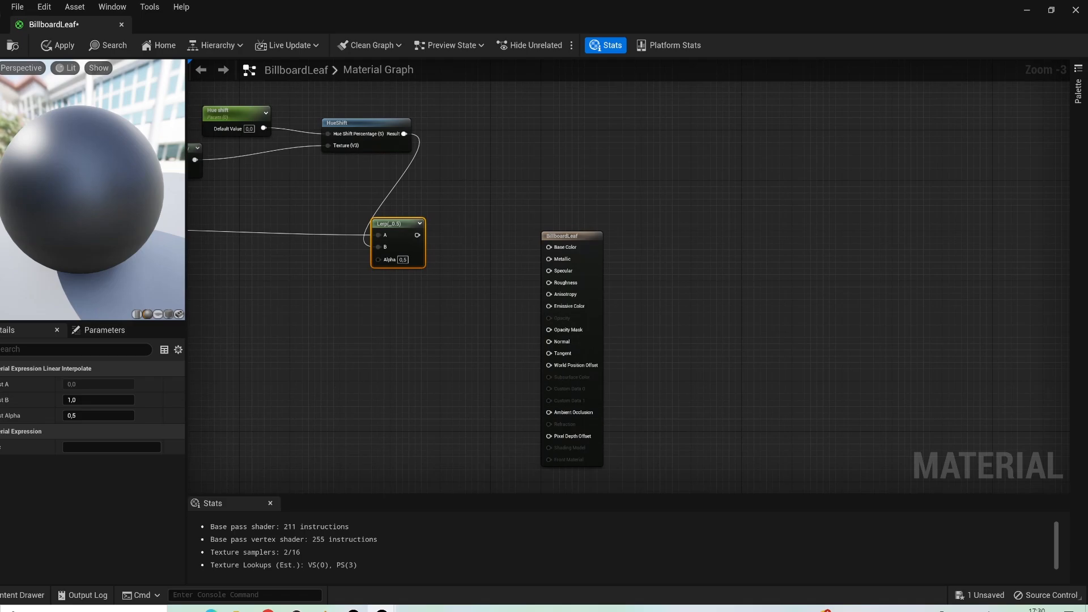
pyautogui.moveTo(589, 178); pyautogui.dragTo(459, 173, button='right')
pyautogui.moveTo(447, 241); pyautogui.dragTo(589, 241)
pyautogui.moveTo(288, 229); pyautogui.dragTo(358, 230)
pyautogui.write('desatur')
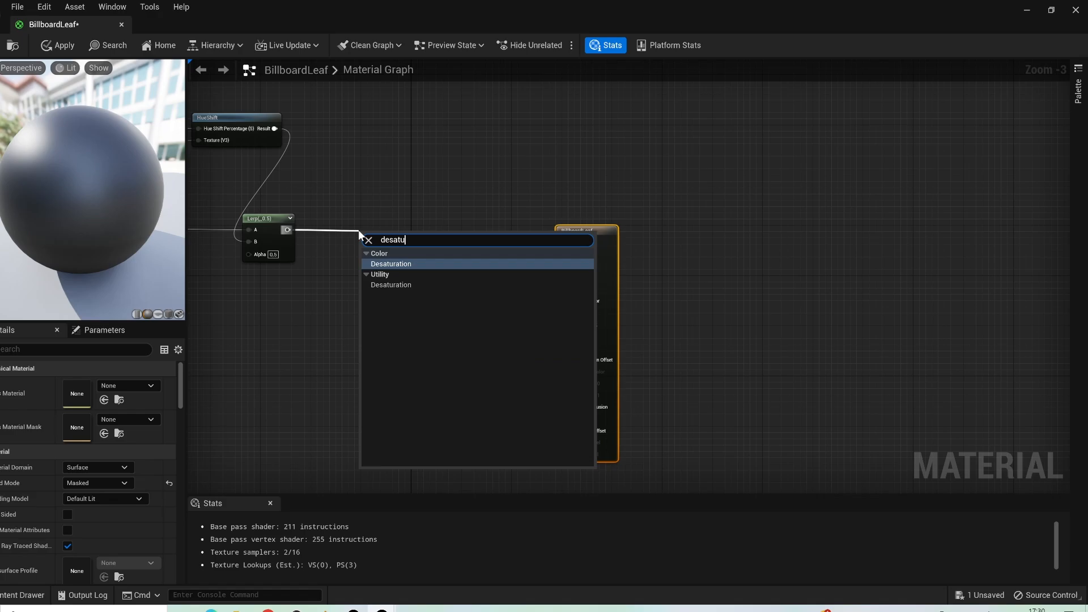
pyautogui.click(387, 263)
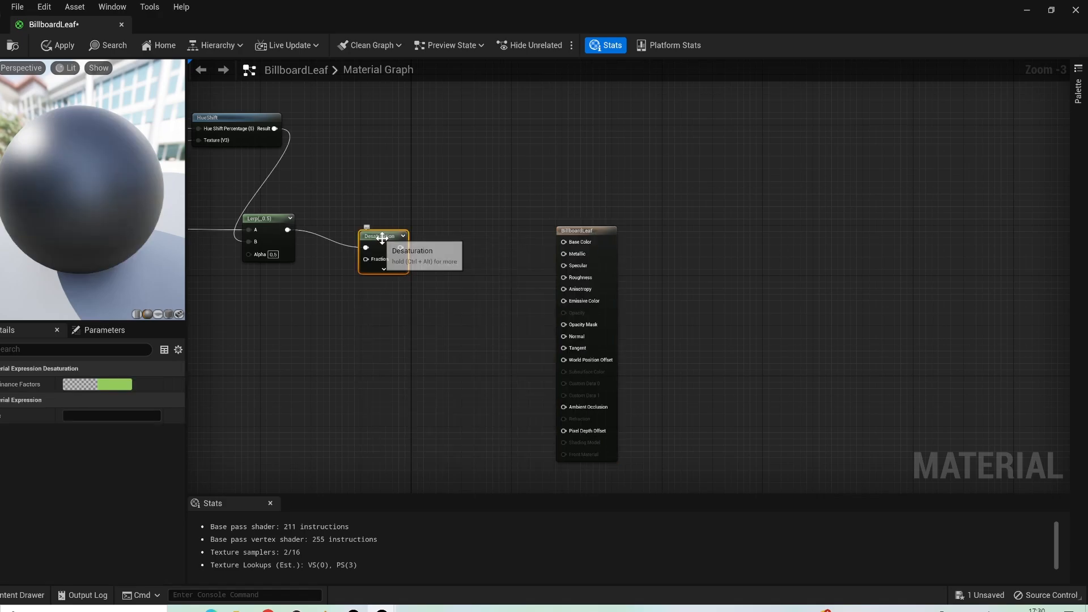
pyautogui.moveTo(379, 236); pyautogui.dragTo(431, 236)
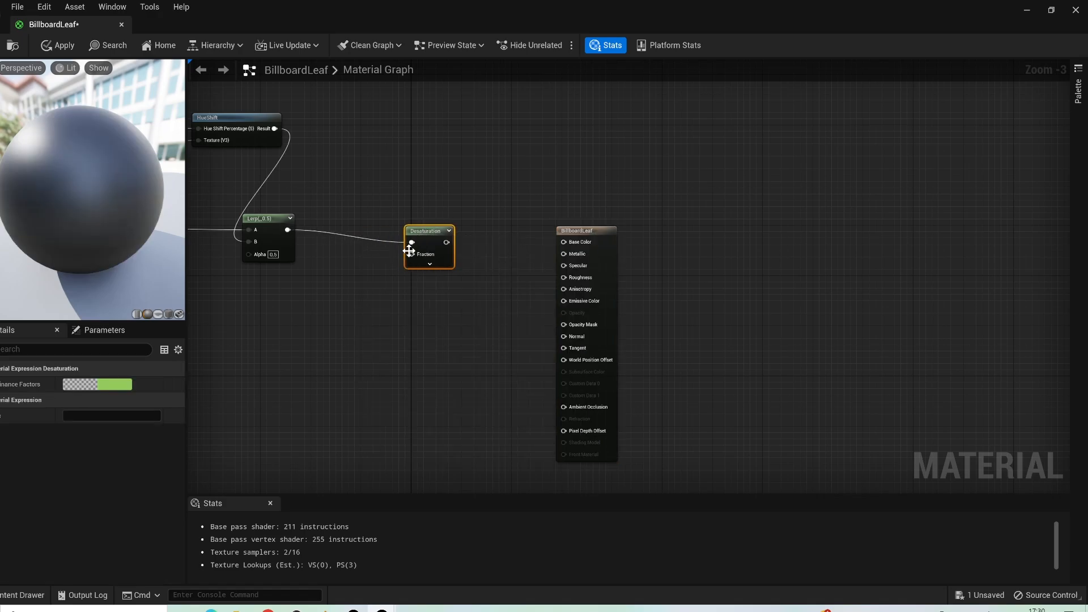
# Add a scalar parameter named "Saturation", connect it to Desaturation's Fraction input, and feed Desaturation into Base Color
pyautogui.click(340, 335)
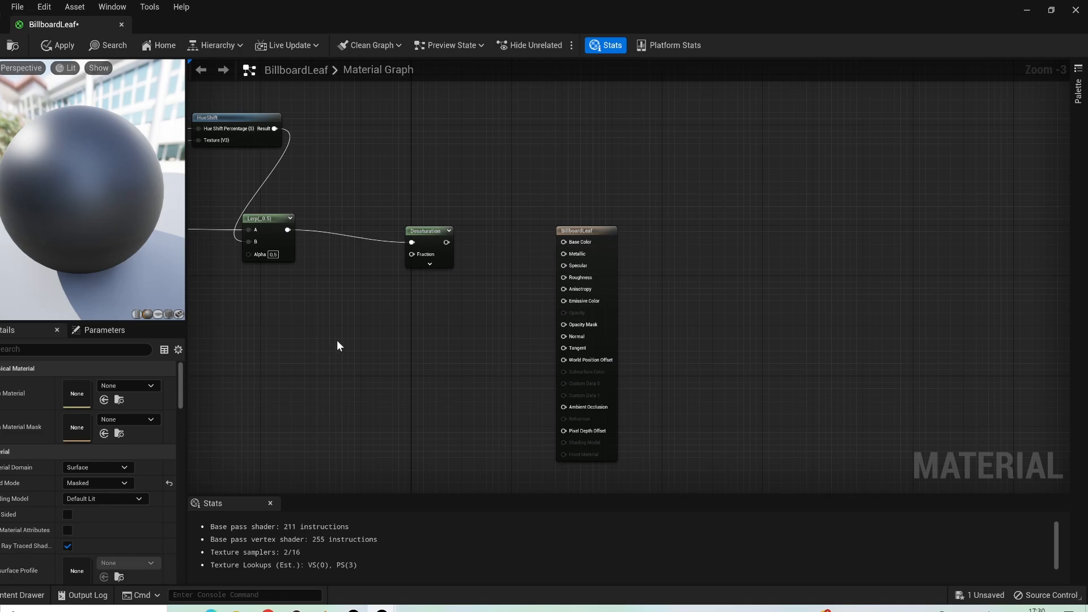
pyautogui.click(349, 316)
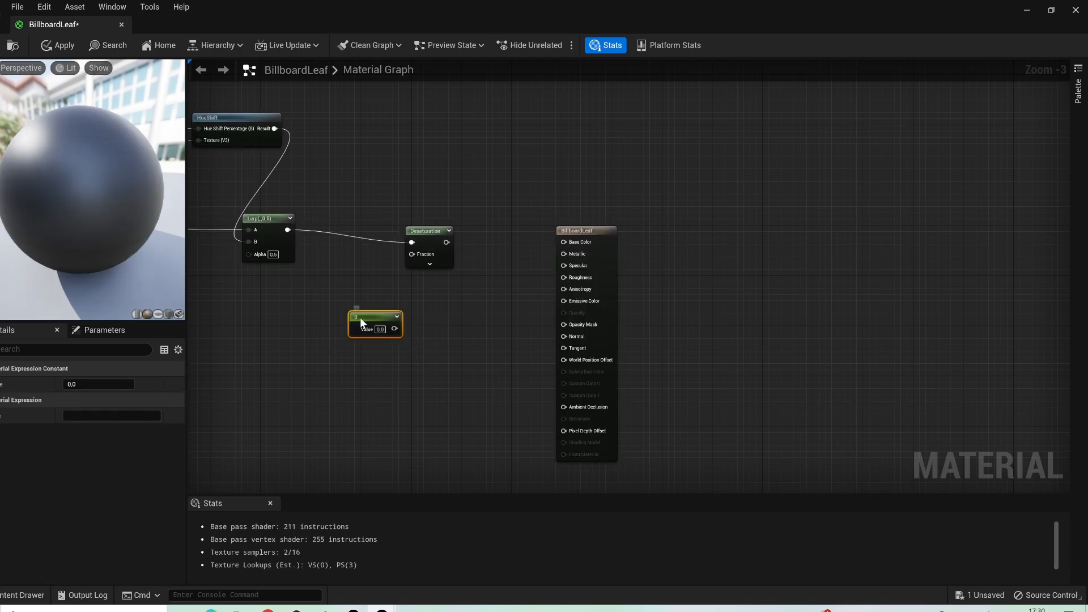
pyautogui.rightClick(360, 317)
pyautogui.click(389, 336)
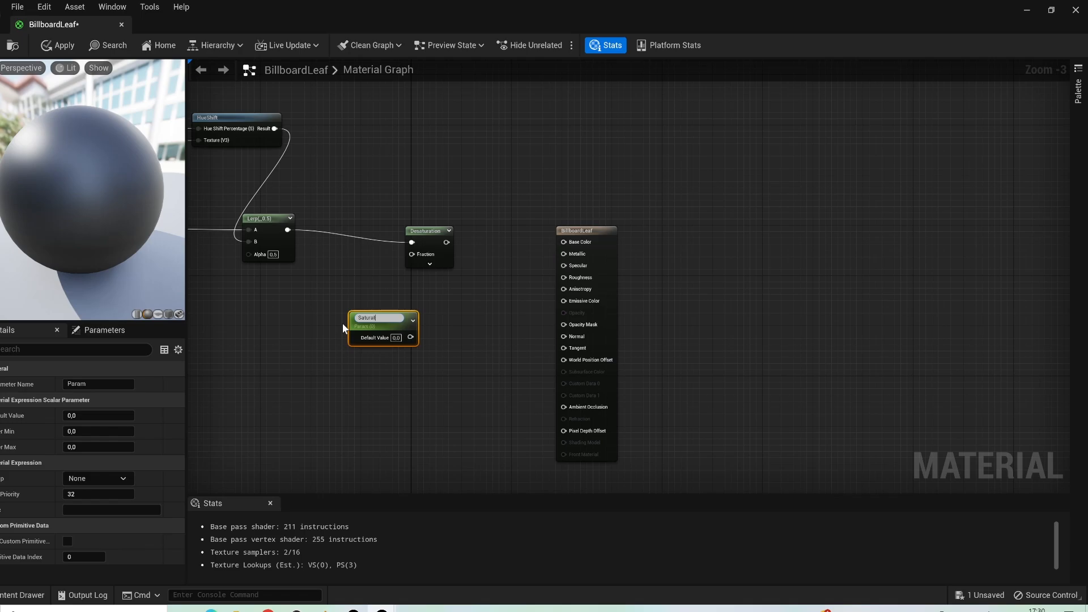
pyautogui.write('ion')
pyautogui.click(342, 327)
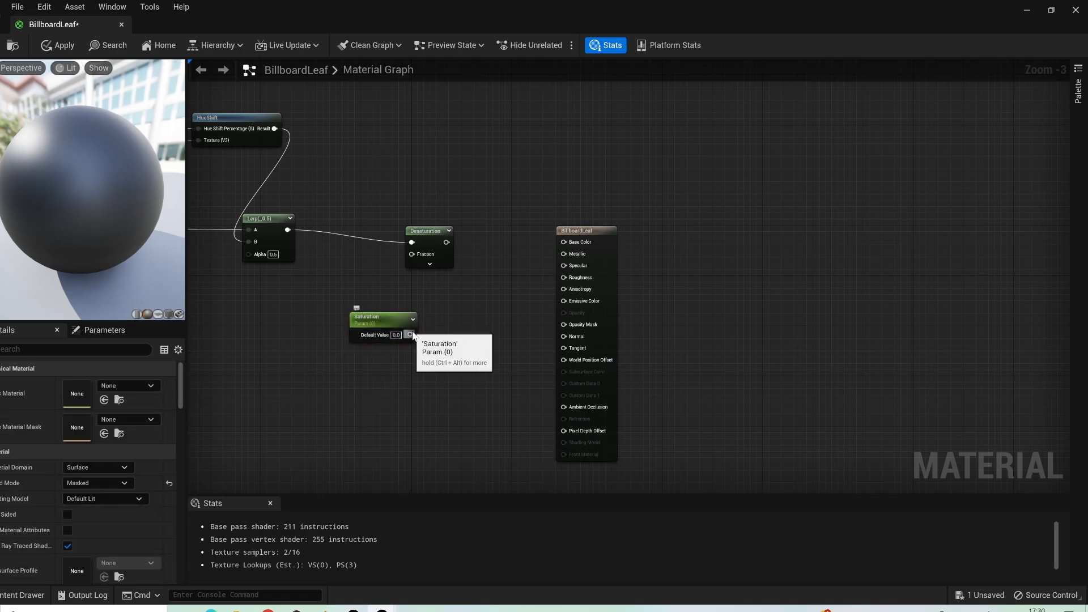
pyautogui.moveTo(410, 334); pyautogui.dragTo(569, 242)
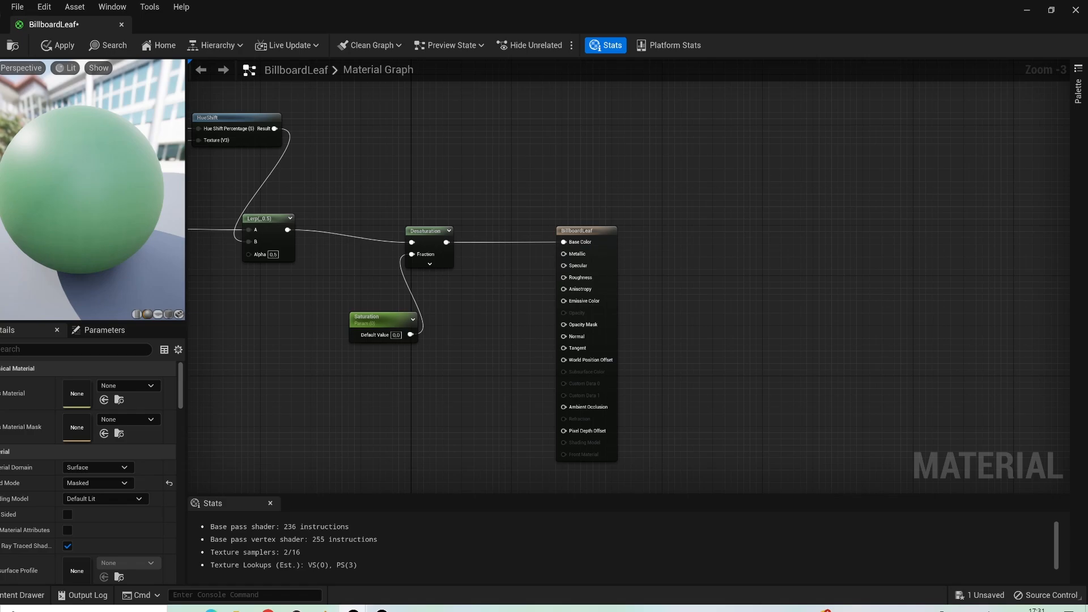
# Add a VertexNormalWS node in the empty area below the green color vector
pyautogui.moveTo(382, 168); pyautogui.dragTo(699, 198, button='right')
pyautogui.scroll(-3, 400, 195)
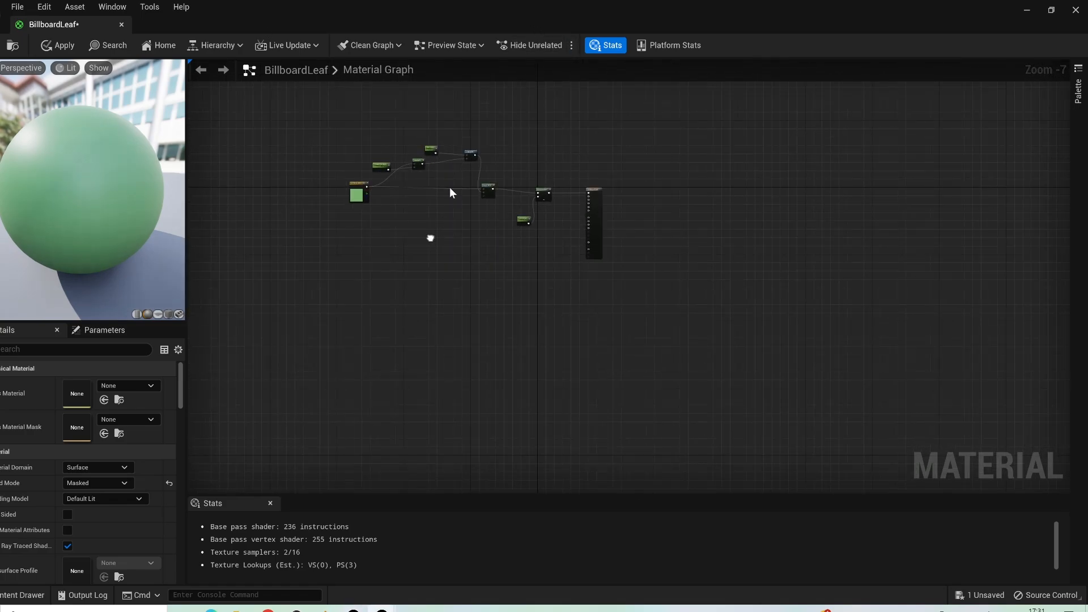
pyautogui.scroll(3, 430, 235)
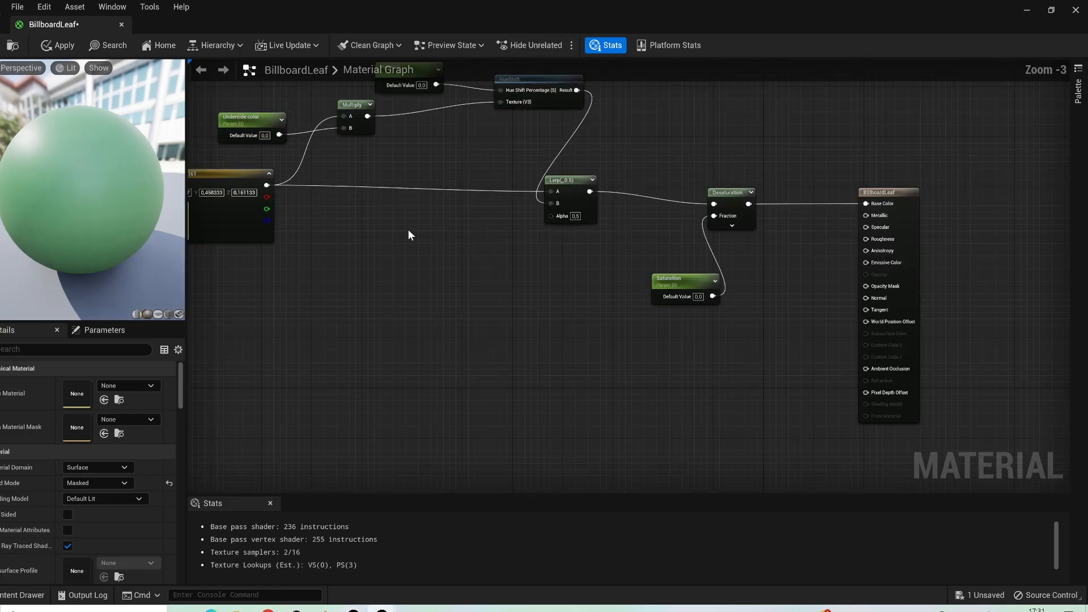
pyautogui.rightClick(310, 291)
pyautogui.write('vertex')
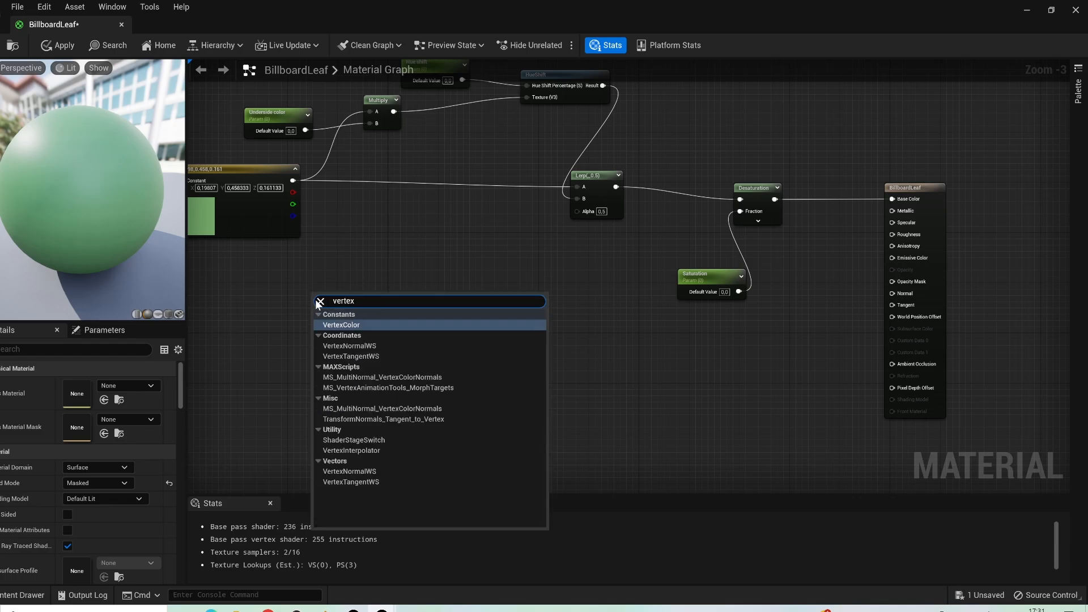
pyautogui.click(339, 346)
# Add a BreakOutFloat3Components node fed by VertexNormalWS and place it beside that node
pyautogui.moveTo(361, 315); pyautogui.dragTo(402, 309)
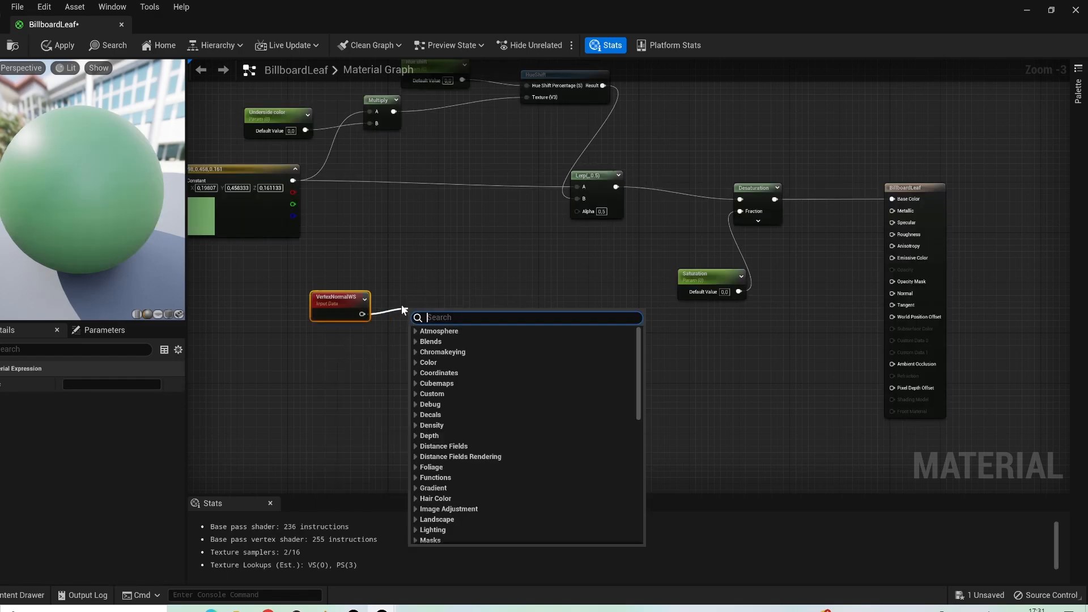
pyautogui.write('break')
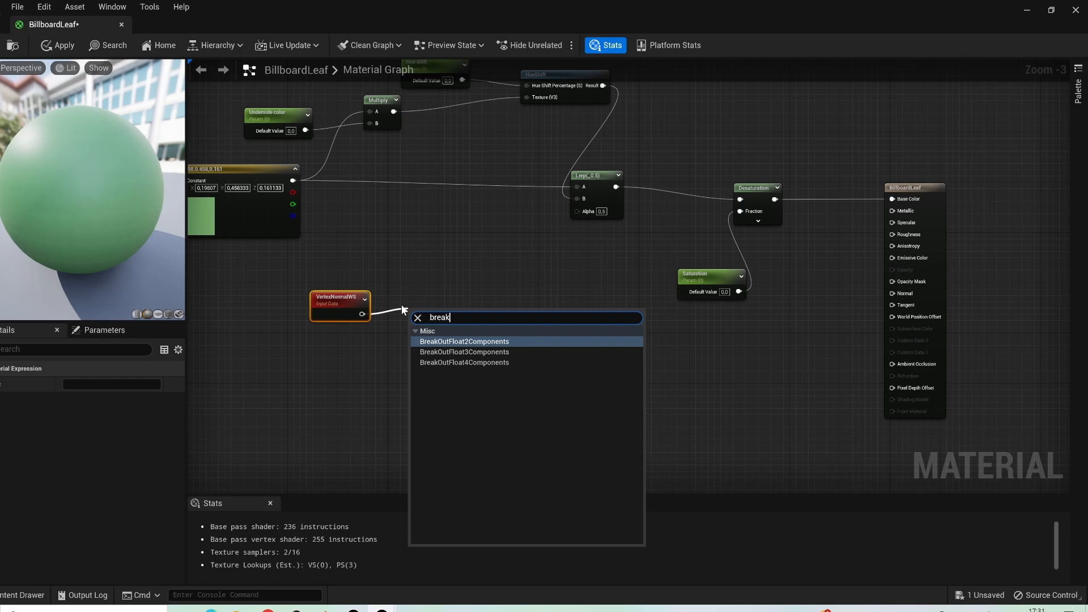
pyautogui.write('outflo')
pyautogui.click(471, 352)
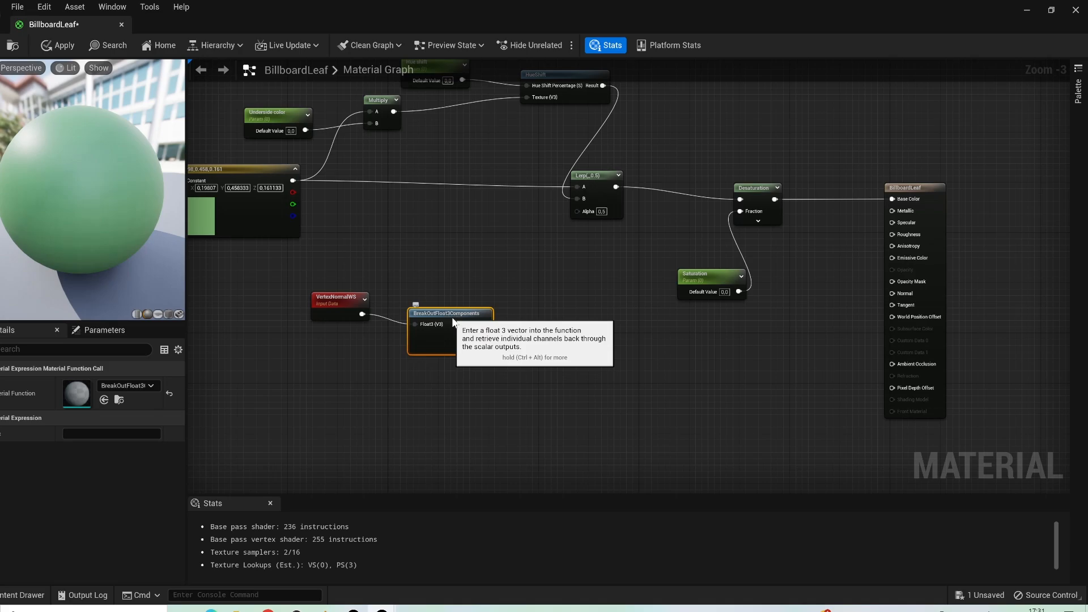
pyautogui.moveTo(454, 309); pyautogui.dragTo(452, 284)
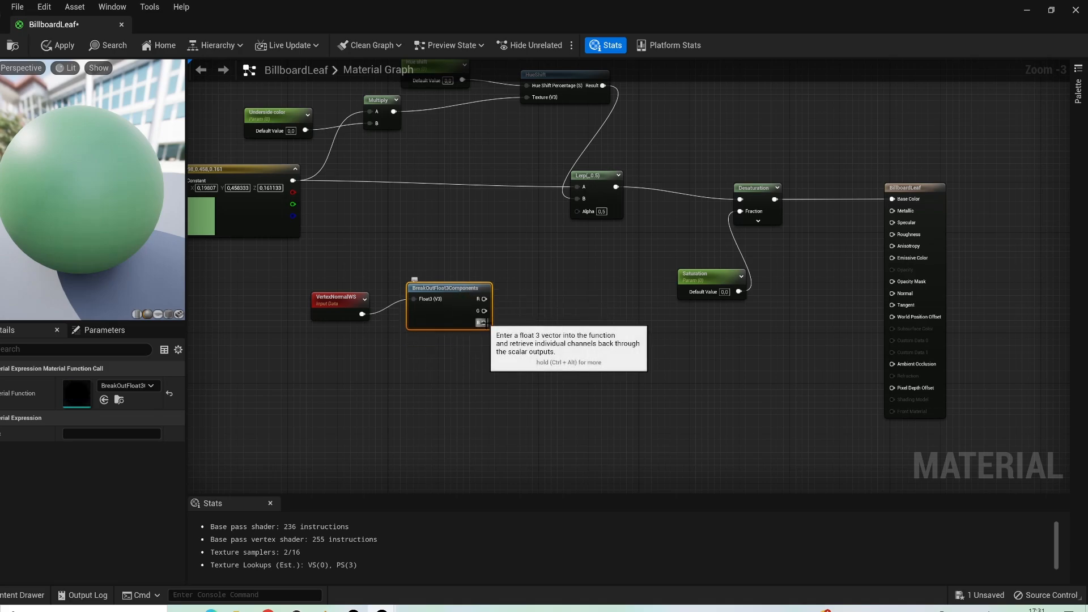
# Chain an Add, a Multiply and a Power node from the B output of BreakOutFloat3Components
pyautogui.moveTo(484, 322); pyautogui.dragTo(548, 317)
pyautogui.write('add')
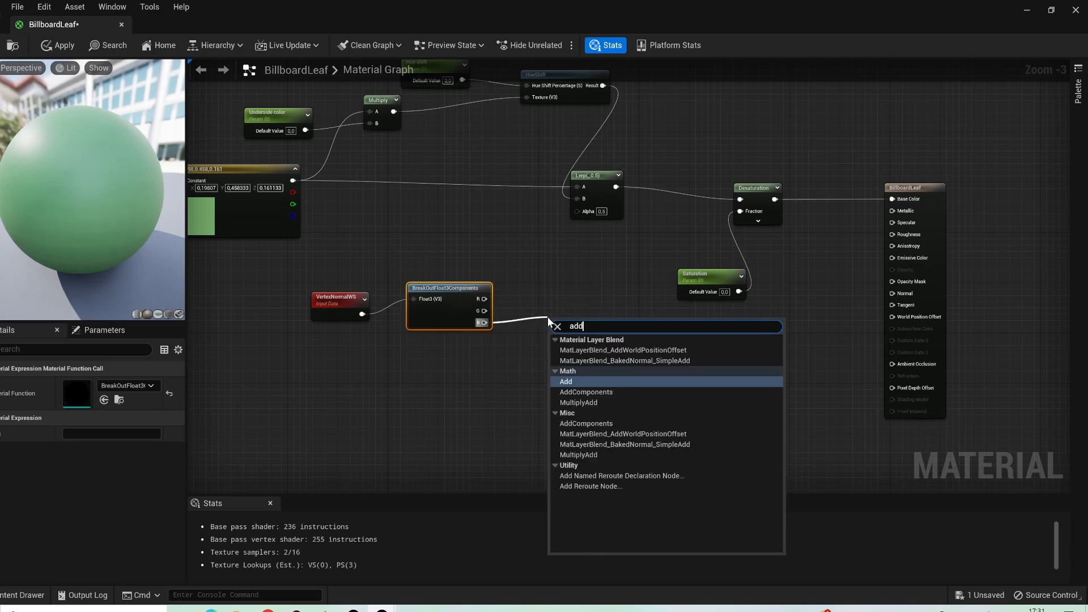
pyautogui.click(564, 381)
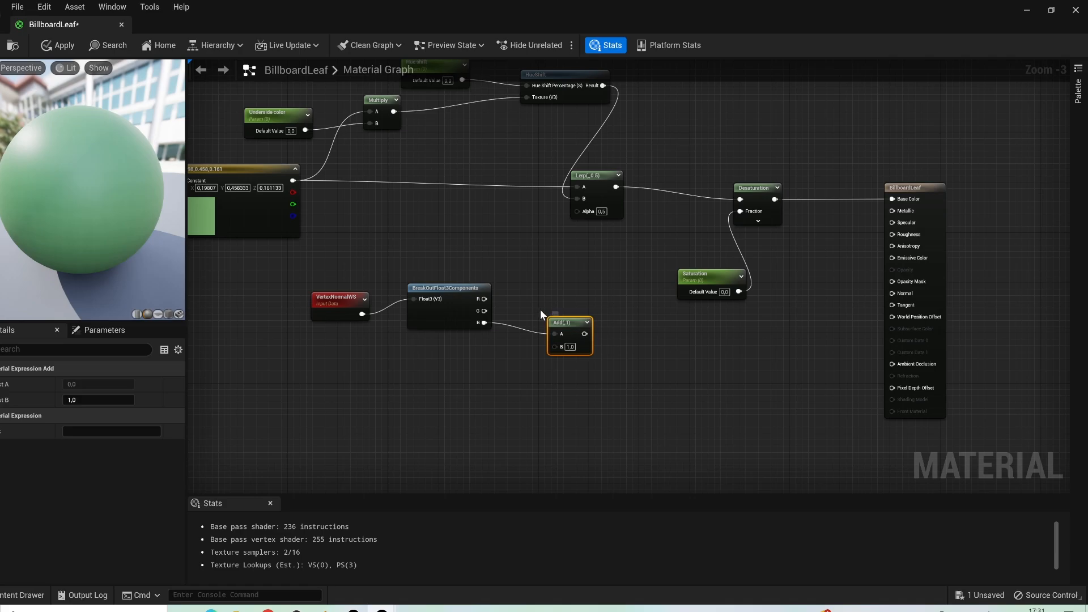
pyautogui.moveTo(560, 321); pyautogui.dragTo(656, 330)
pyautogui.write('mult')
pyautogui.click(644, 413)
pyautogui.write('power')
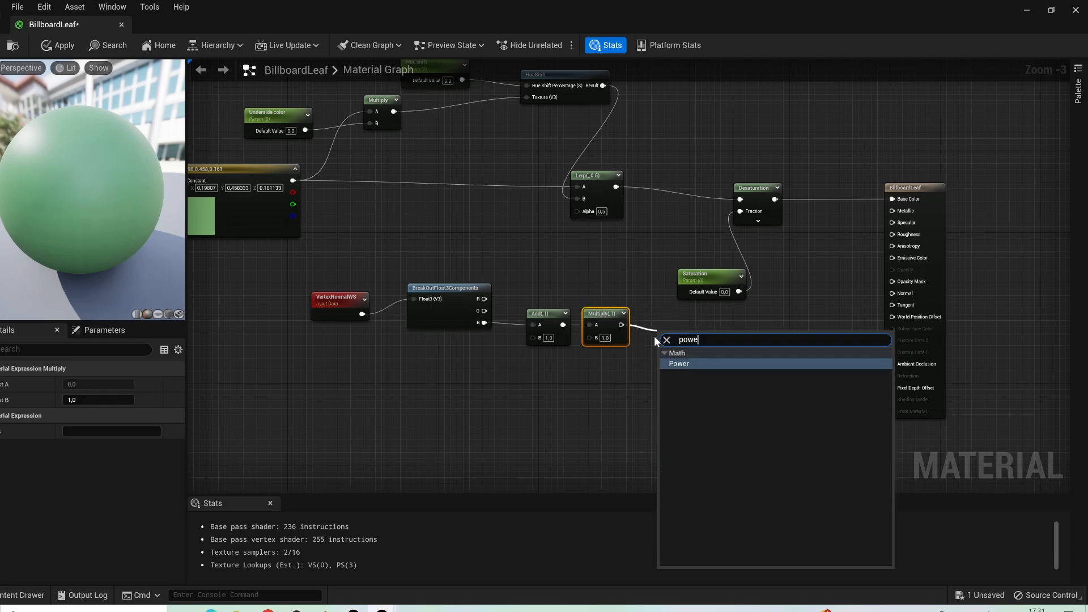
pyautogui.click(677, 368)
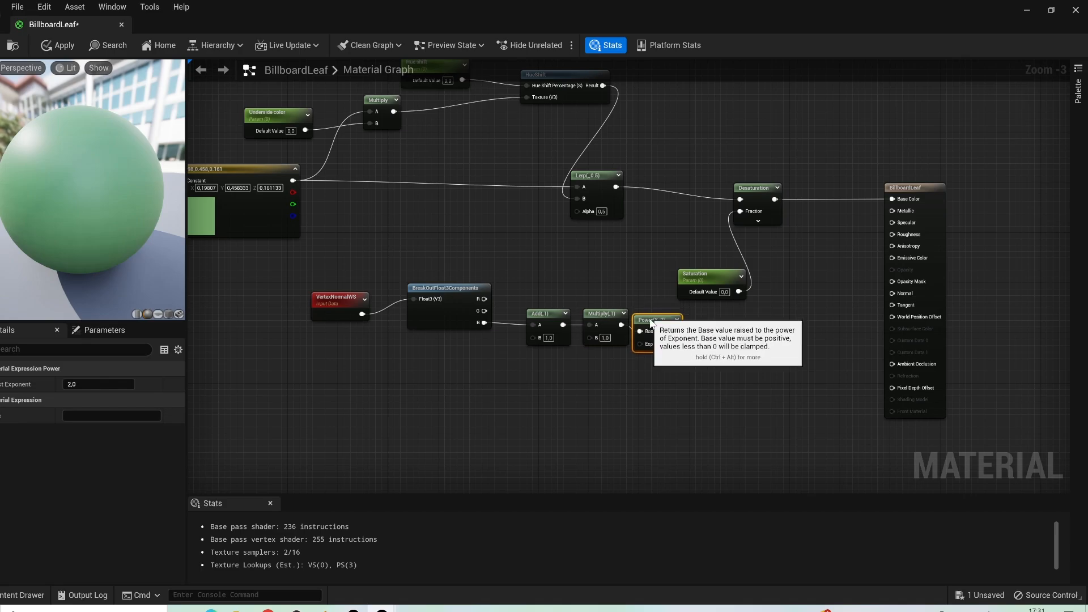
# Add a OneMinus node fed by the Power node's output and place it right beside Power
pyautogui.moveTo(672, 336); pyautogui.dragTo(722, 324)
pyautogui.write('1-')
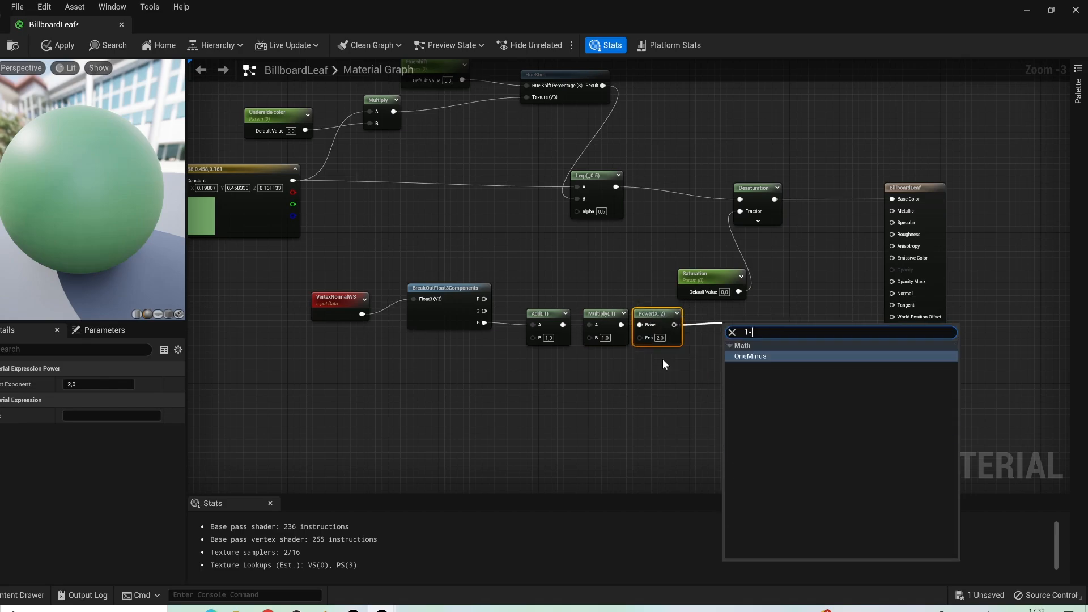
pyautogui.click(756, 357)
pyautogui.moveTo(739, 332); pyautogui.dragTo(713, 317)
# Shift the whole VertexNormalWS-to-OneMinus chain away from the Saturation parameter and connect OneMinus to the Lerp's Alpha
pyautogui.moveTo(274, 285); pyautogui.dragTo(658, 361)
pyautogui.moveTo(776, 388); pyautogui.dragTo(310, 287)
pyautogui.moveTo(452, 292); pyautogui.dragTo(307, 298)
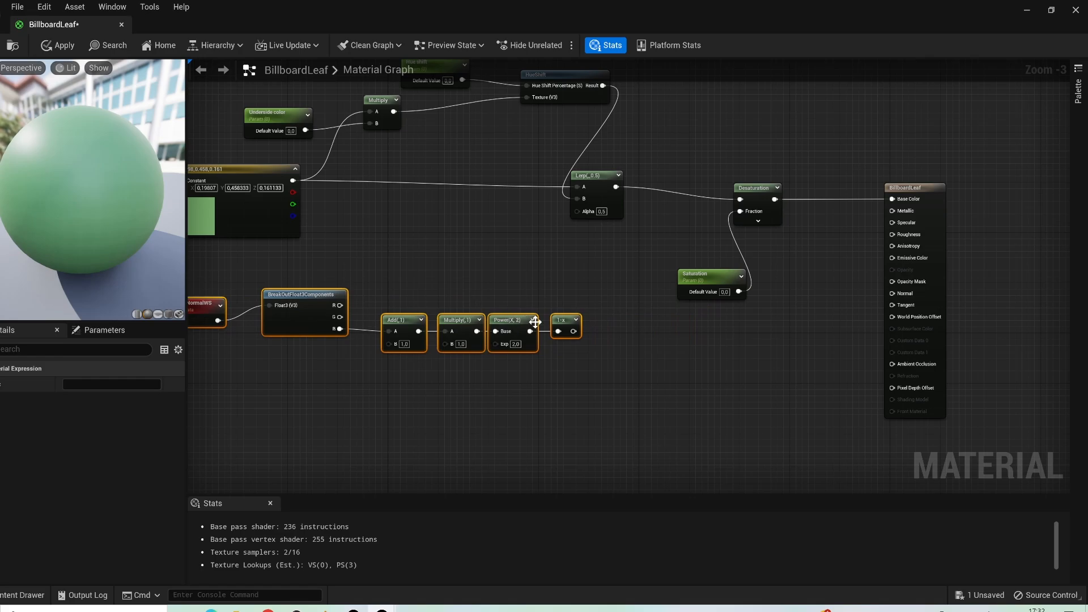
pyautogui.moveTo(573, 331); pyautogui.dragTo(576, 208)
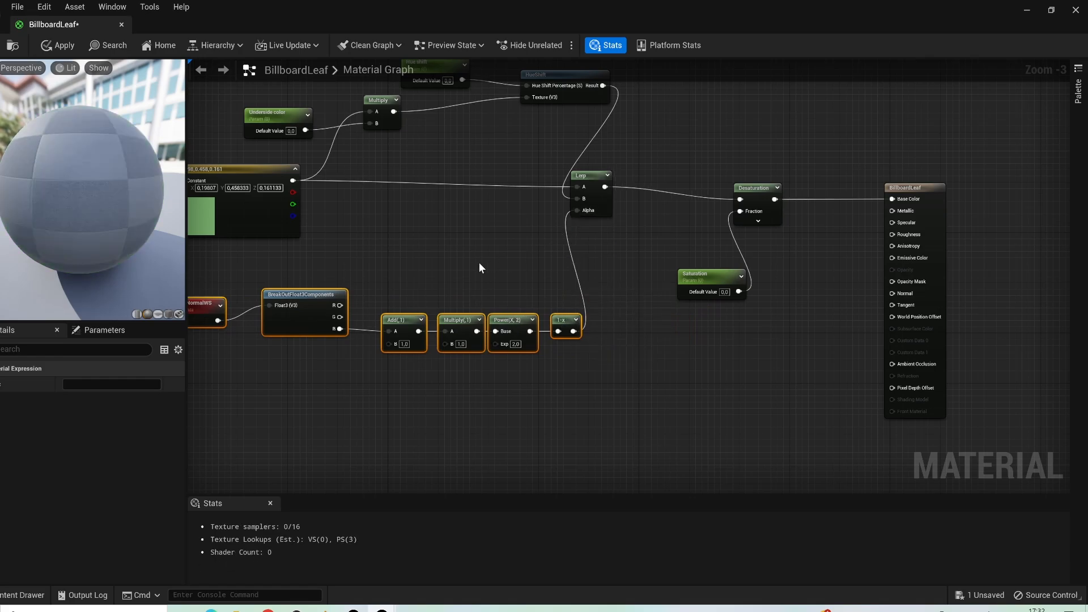
# Add a scalar parameter named "Normaladd" below the Add node
pyautogui.moveTo(478, 263); pyautogui.dragTo(625, 272, button='right')
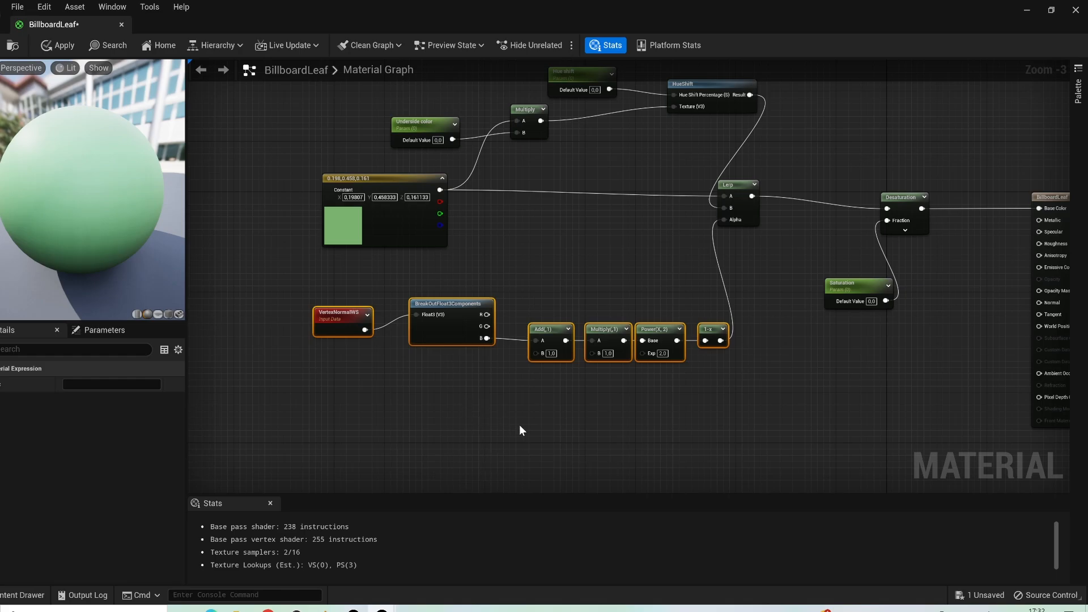
pyautogui.click(493, 396)
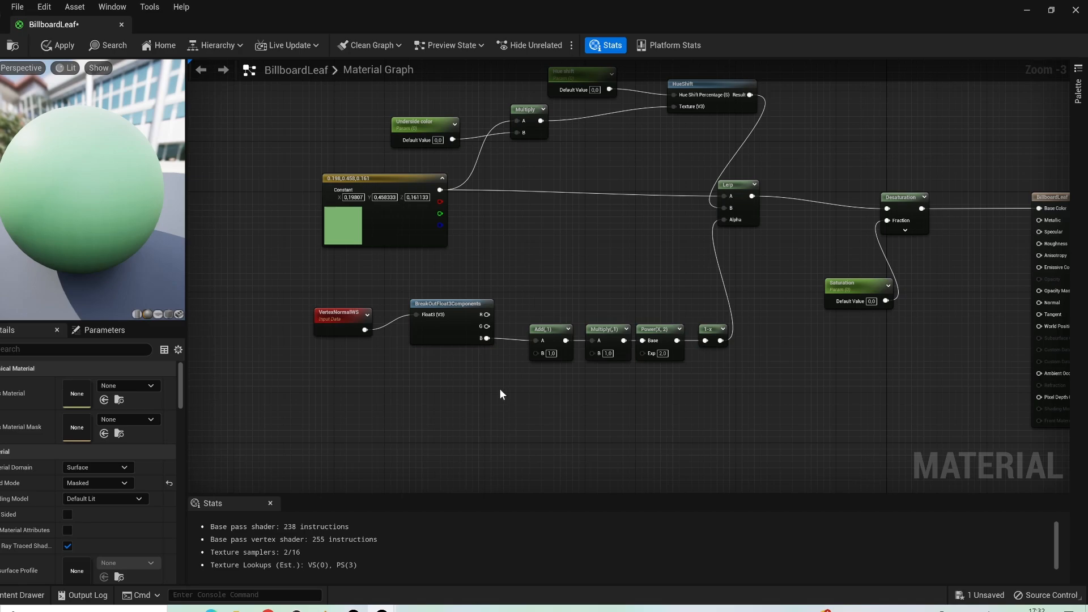
pyautogui.click(490, 398)
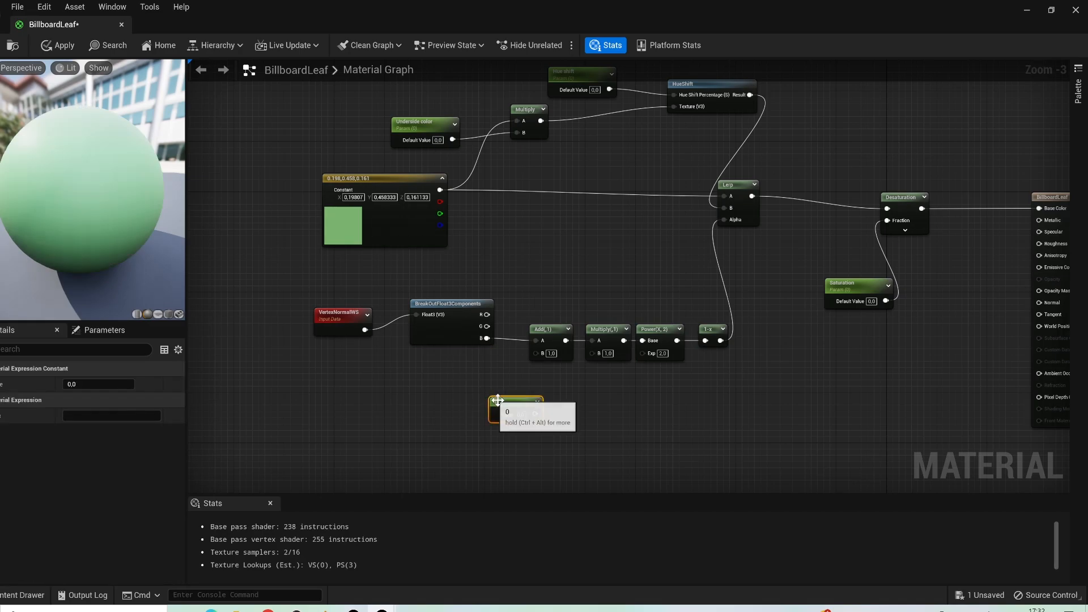
pyautogui.rightClick(498, 400)
pyautogui.click(544, 168)
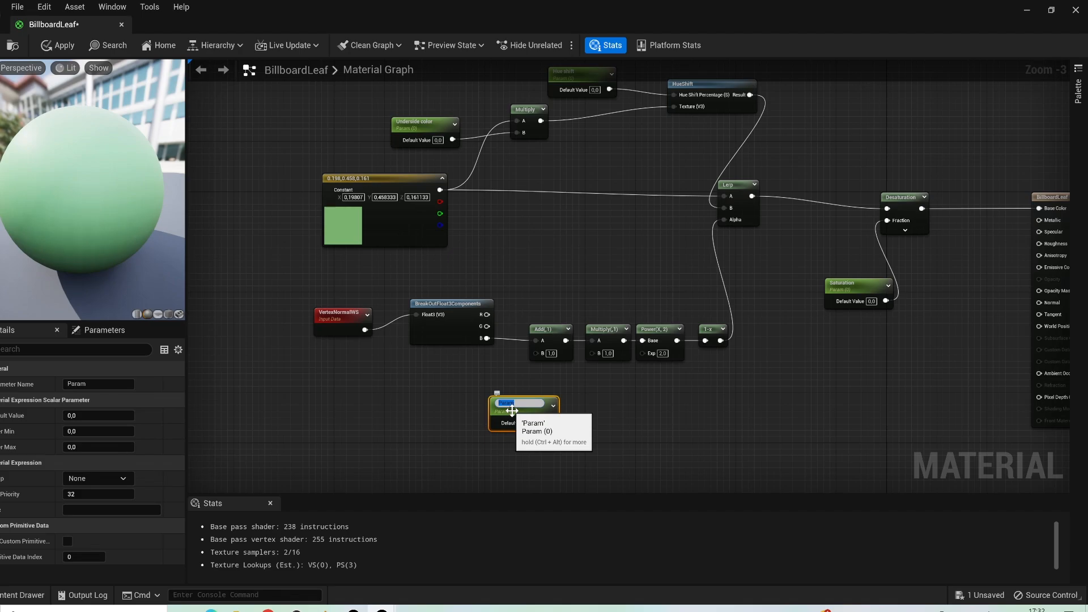
pyautogui.write('Normaladd')
pyautogui.click(617, 403)
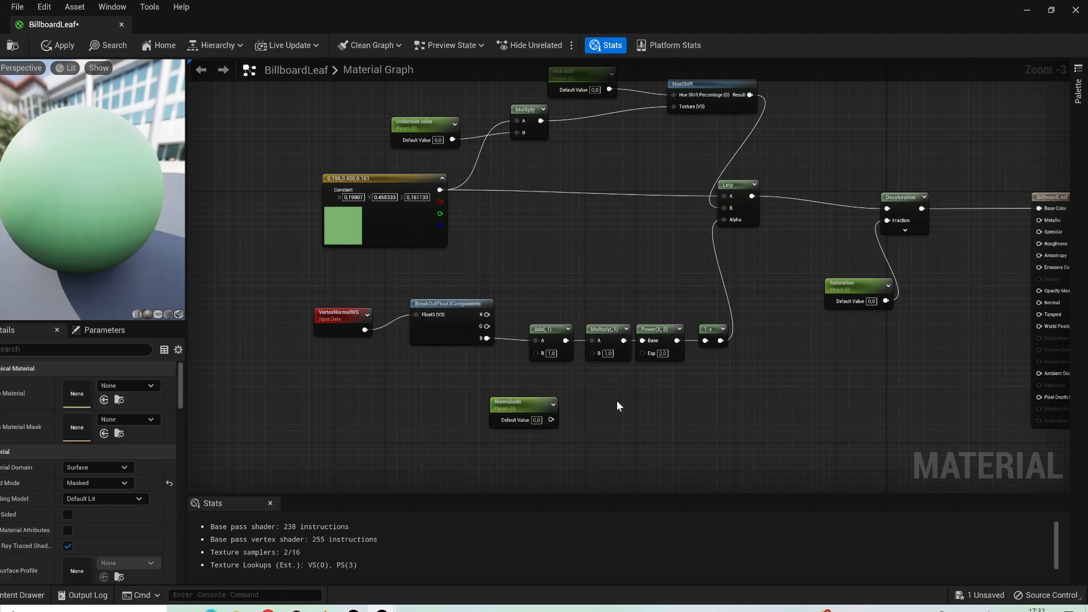
# Add a constant with value 0,5 and place it beside the Normaladd parameter
pyautogui.click(616, 400)
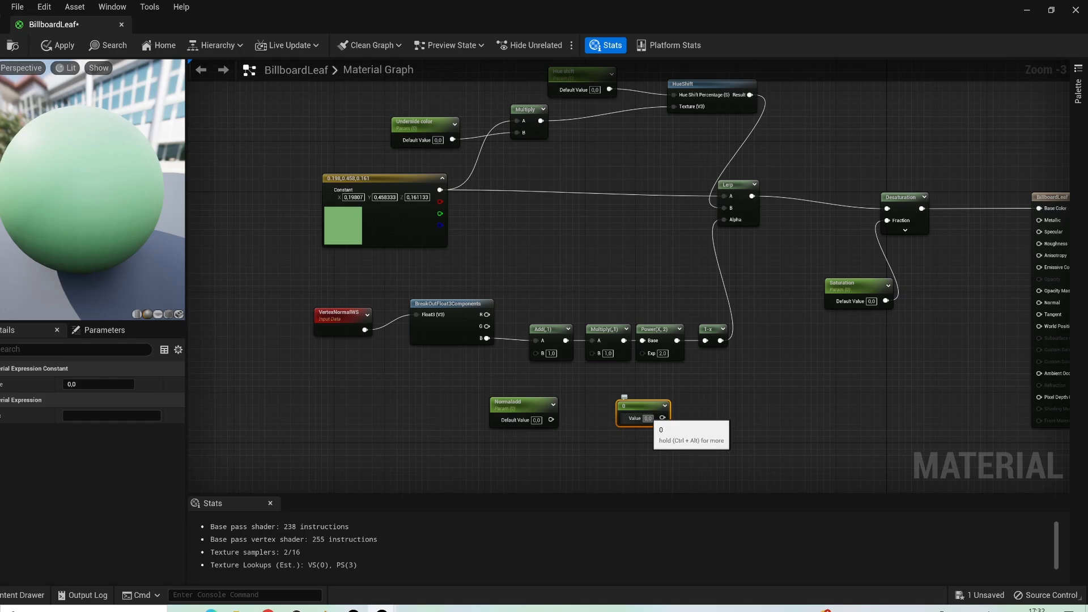
pyautogui.write('0')
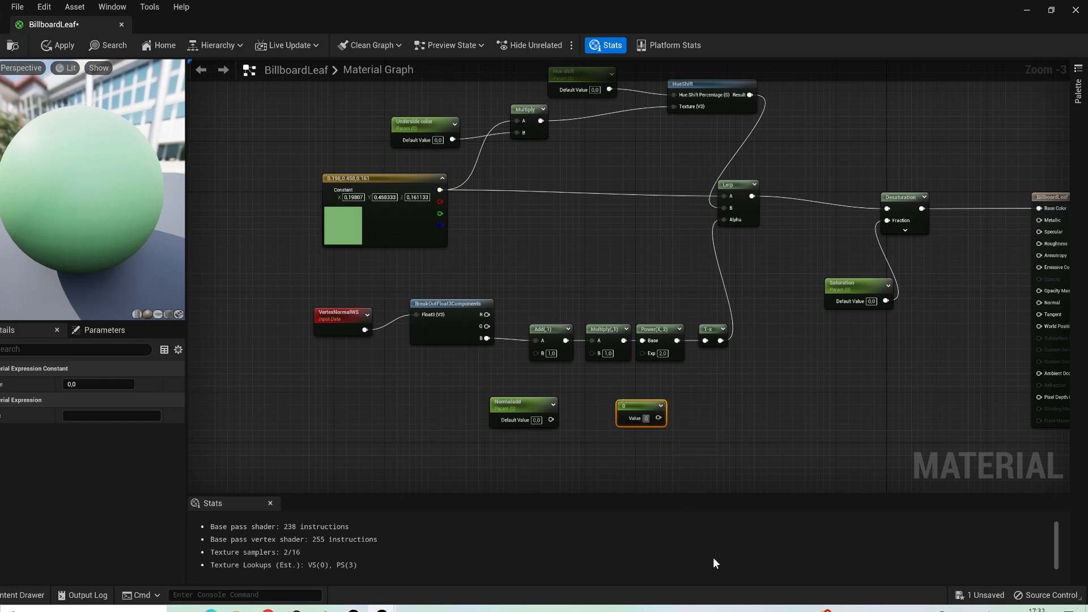
pyautogui.write(',5')
pyautogui.press('Return')
pyautogui.moveTo(617, 406); pyautogui.dragTo(572, 410)
pyautogui.click(647, 412)
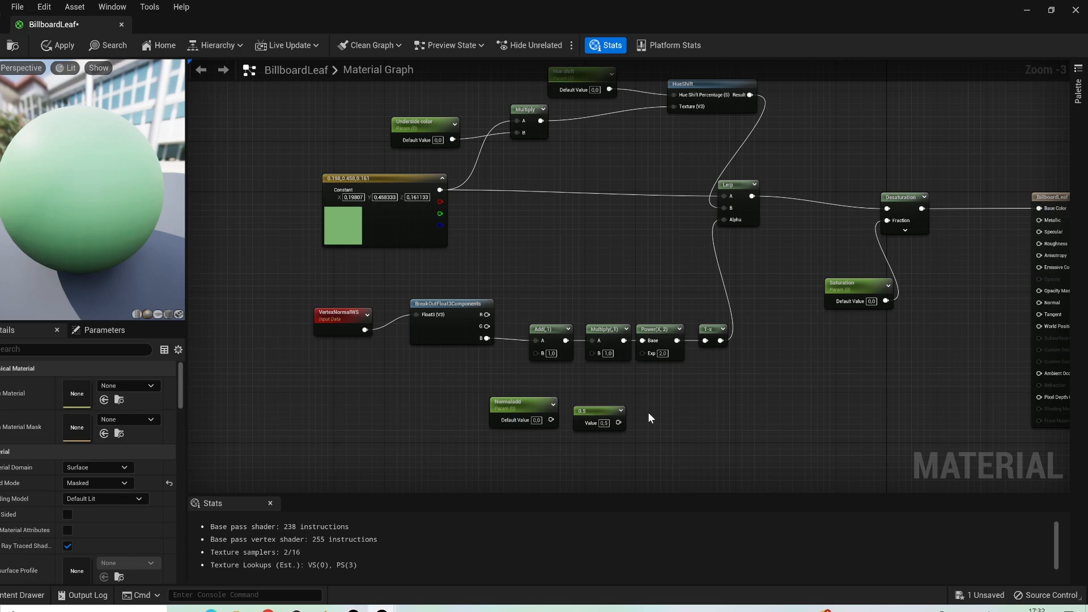
# Add a scalar parameter named "Normalpower" beside the 0,5 constant
pyautogui.click(648, 413)
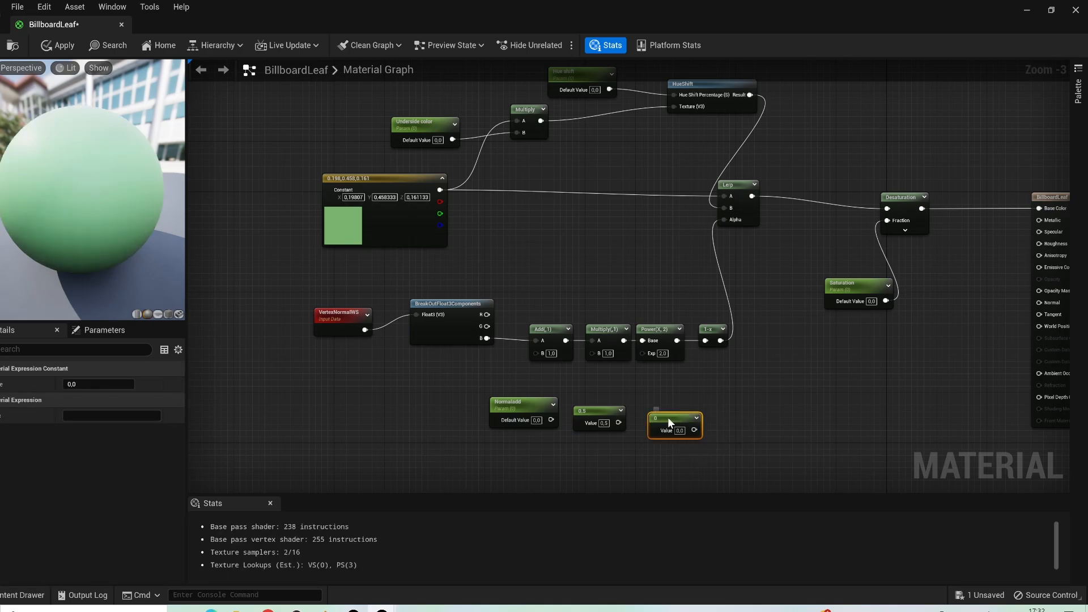
pyautogui.rightClick(668, 417)
pyautogui.click(689, 187)
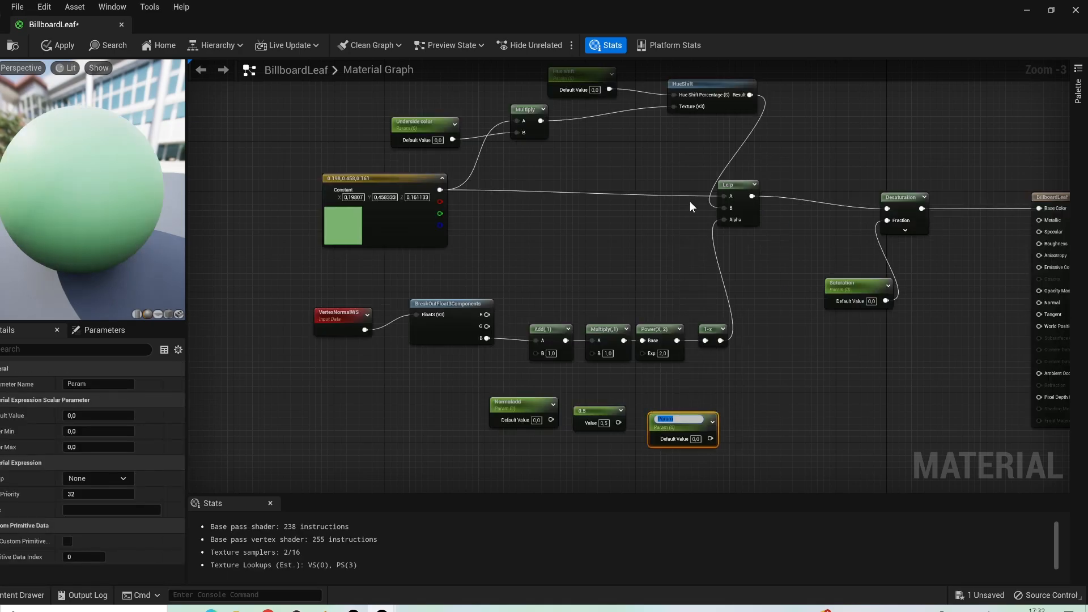
pyautogui.write('Normalpower')
pyautogui.click(749, 400)
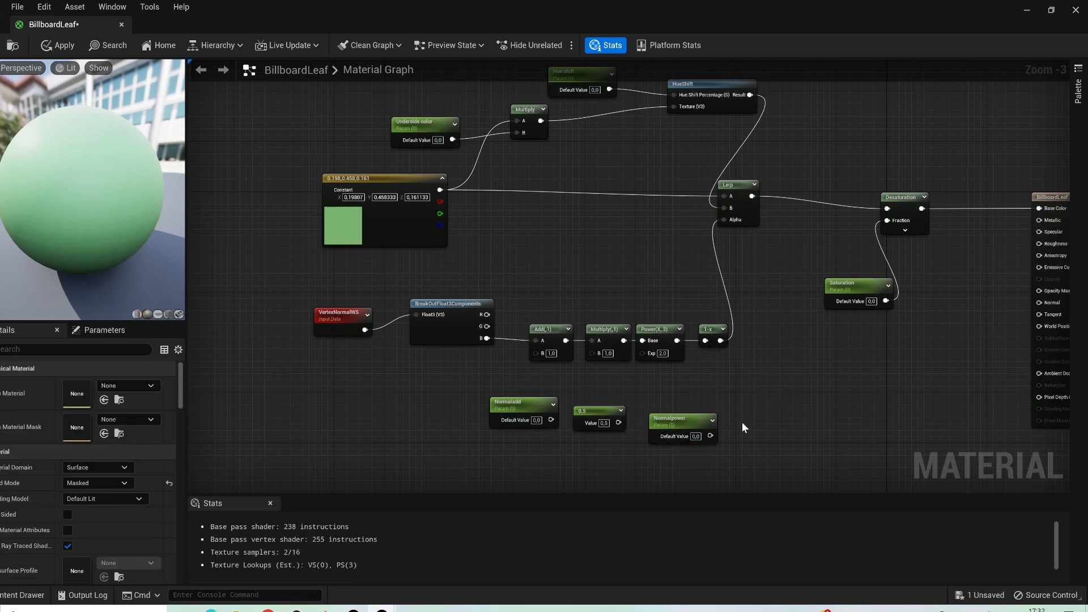
# Connect Normalpower to Power's Exp, the 0,5 constant to Multiply's B and Normaladd to Add's B
pyautogui.moveTo(710, 436); pyautogui.dragTo(644, 352)
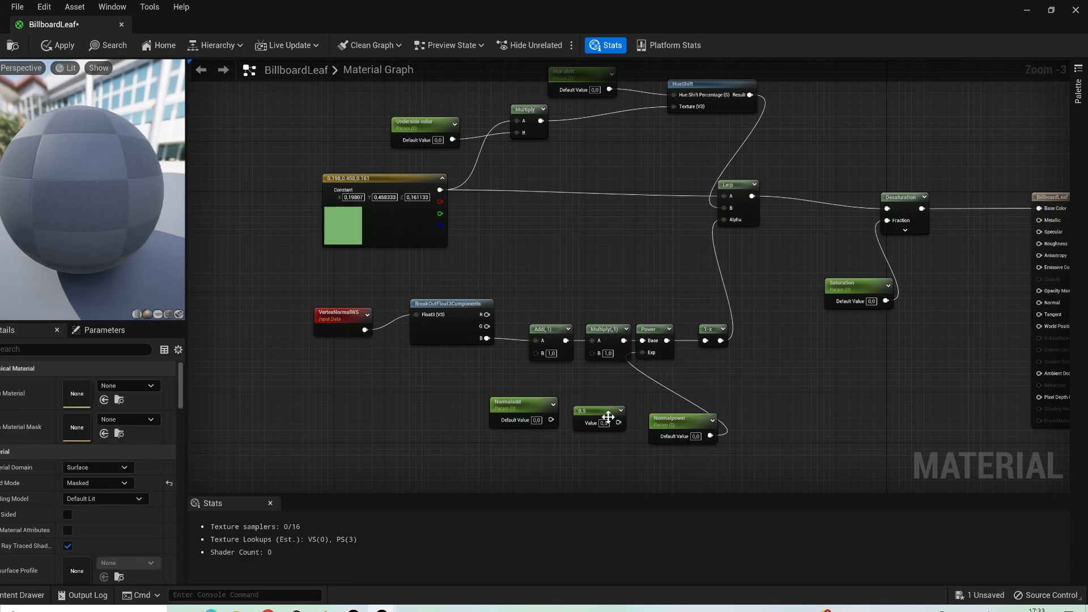
pyautogui.moveTo(618, 423); pyautogui.dragTo(592, 352)
pyautogui.moveTo(551, 420); pyautogui.dragTo(534, 352)
# Move the entire node network up and away from the BillboardLeaf output node and save the material
pyautogui.scroll(-5, 634, 311)
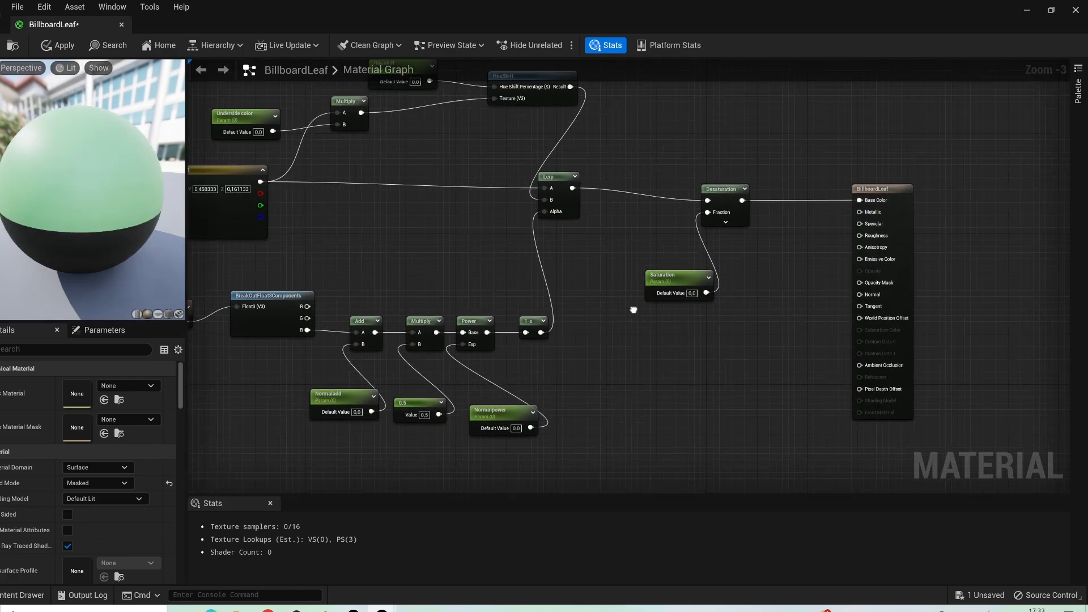
pyautogui.moveTo(423, 198); pyautogui.dragTo(677, 389)
pyautogui.moveTo(659, 278); pyautogui.dragTo(624, 219)
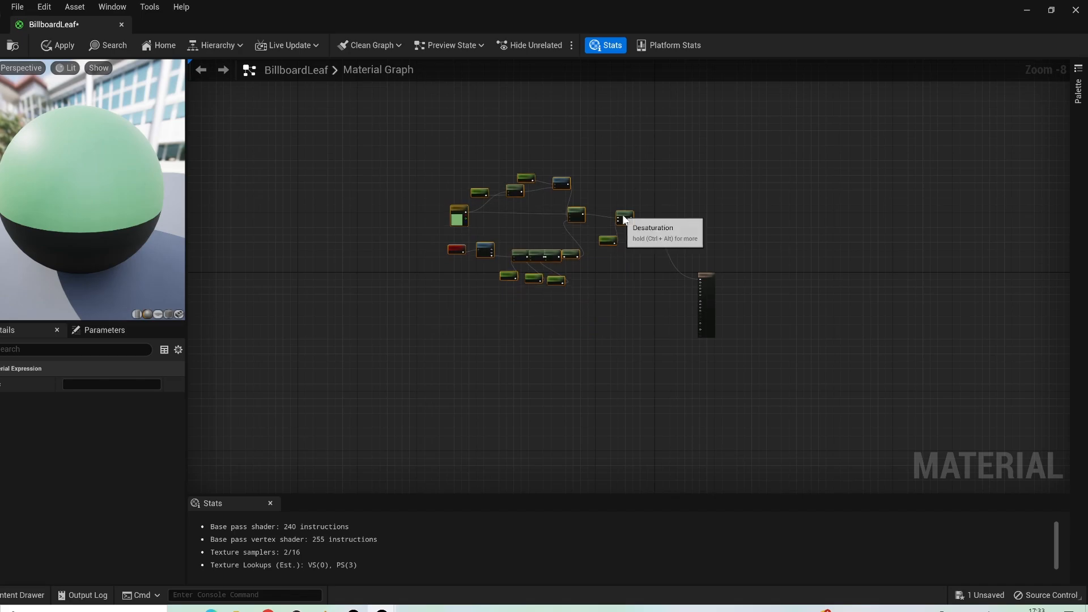
pyautogui.click(607, 296)
pyautogui.scroll(3, 521, 296)
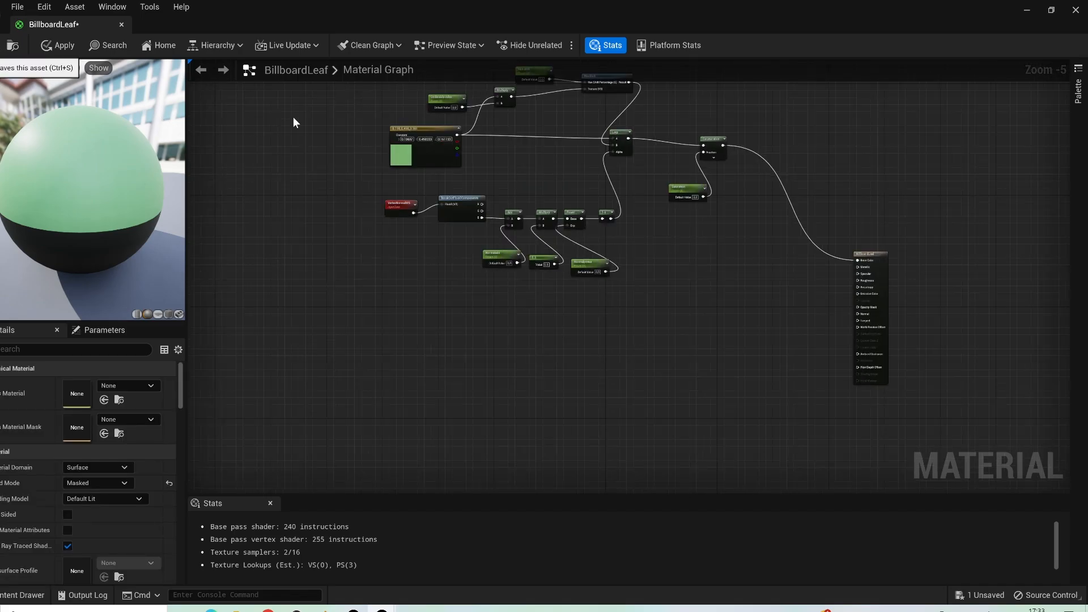
pyautogui.hotkey('ctrl', 's')
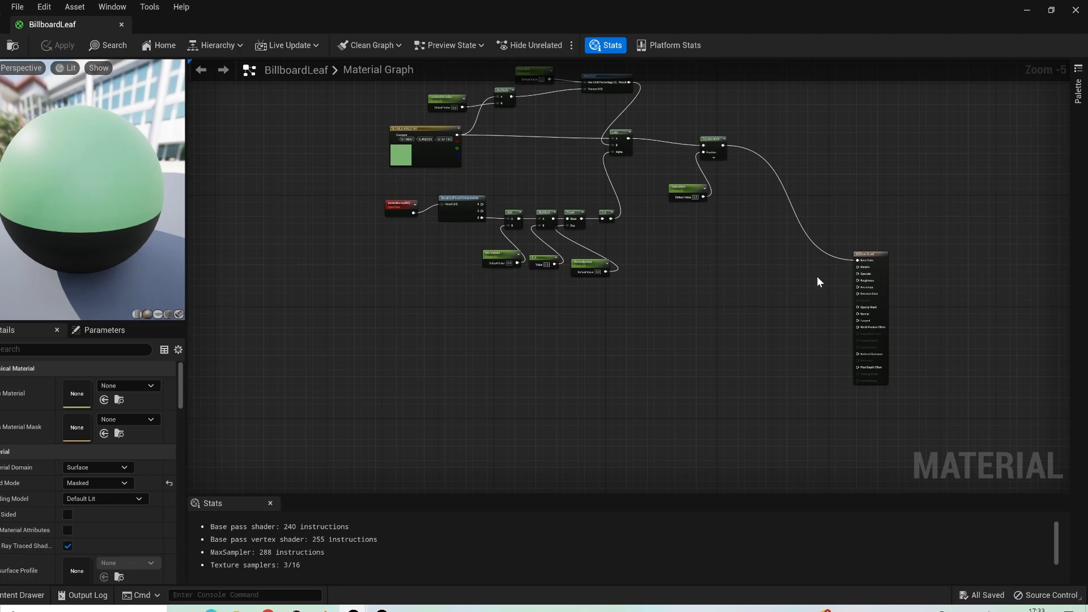
# Add a constant of 0 beside the BillboardLeaf output node and connect it to Metallic, Specular and Roughness
pyautogui.scroll(6, 817, 282)
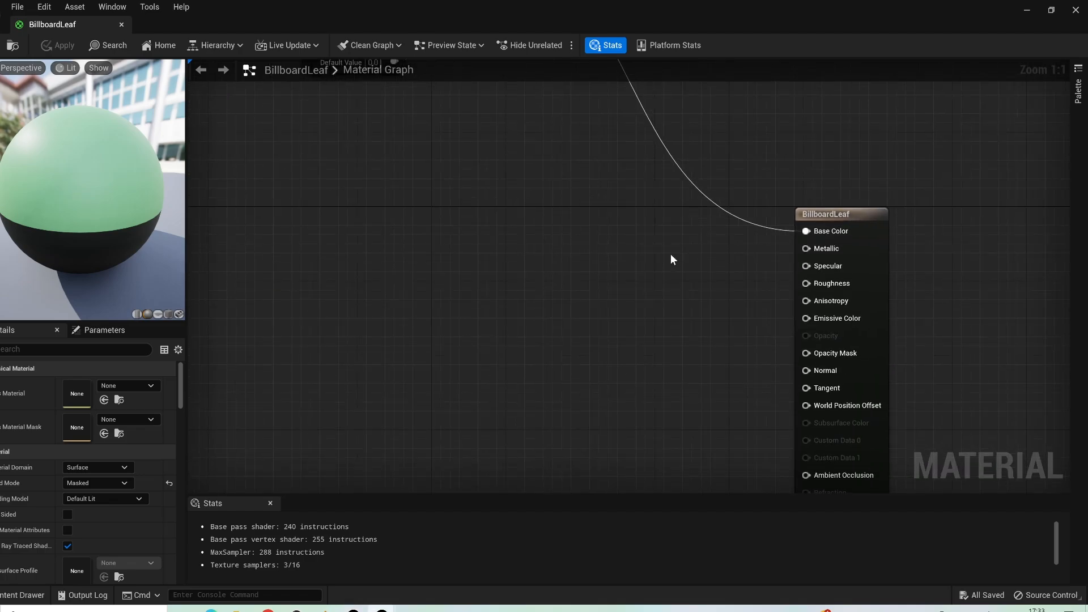
pyautogui.click(671, 254)
pyautogui.moveTo(738, 279); pyautogui.dragTo(806, 249)
pyautogui.moveTo(738, 278); pyautogui.dragTo(805, 266)
pyautogui.moveTo(742, 280); pyautogui.dragTo(805, 283)
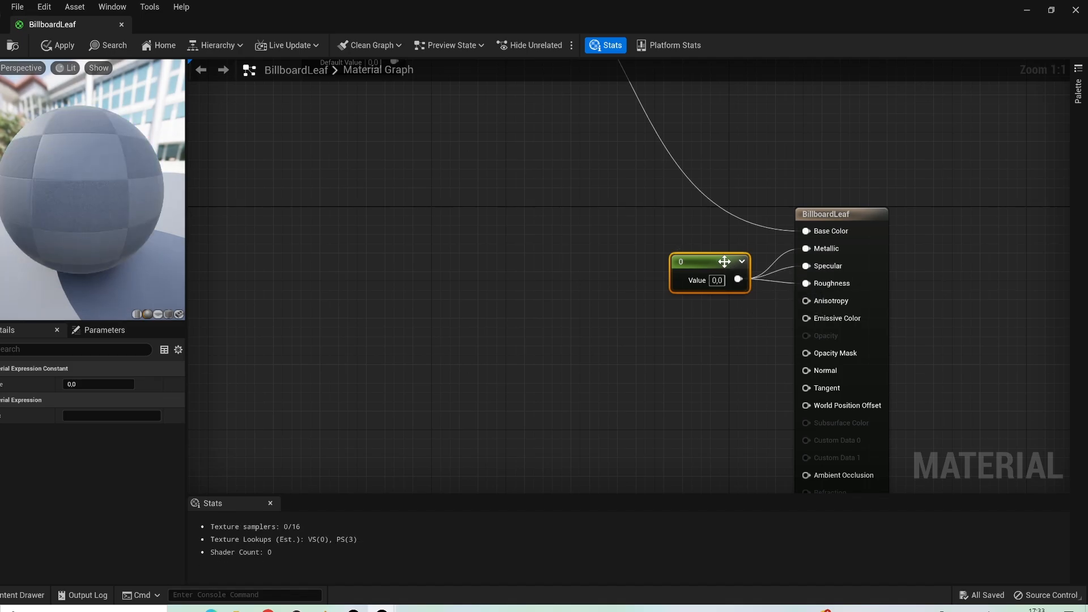
pyautogui.moveTo(724, 261); pyautogui.dragTo(706, 244)
# Tidy the graph by moving the vertex normal chain out from under the color nodes and shifting the green vector and Underside color toward Multiply
pyautogui.moveTo(543, 279); pyautogui.dragTo(613, 282, button='right')
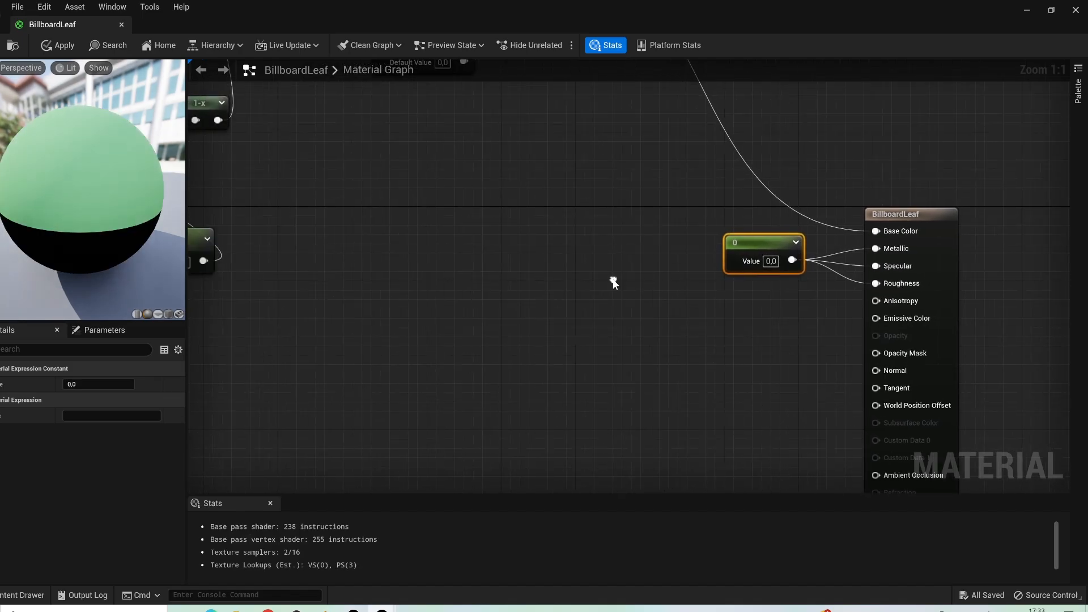
pyautogui.scroll(-8, 613, 281)
pyautogui.scroll(5, 613, 270)
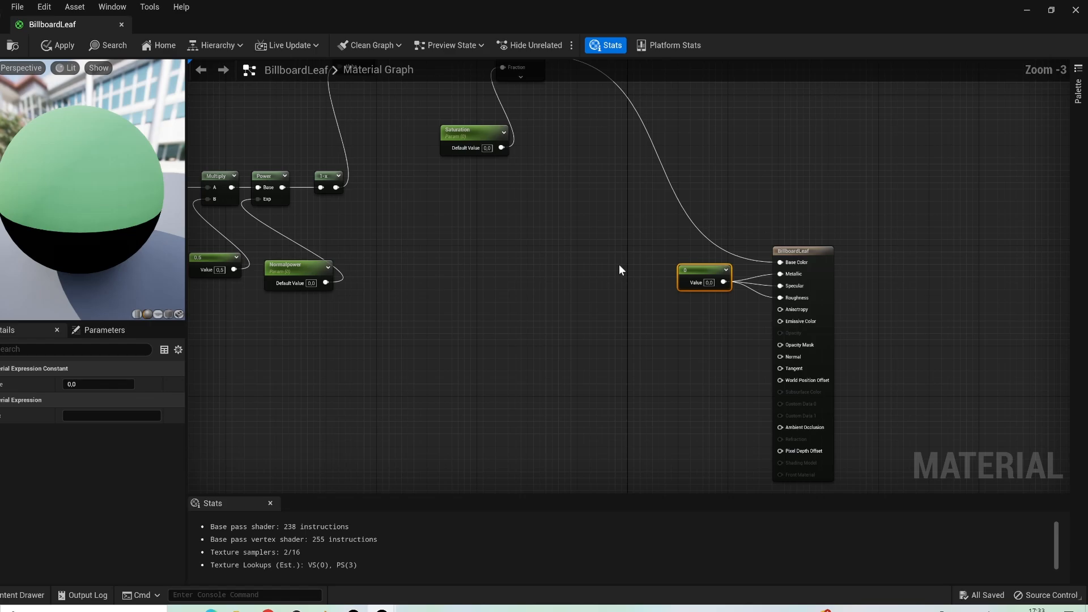
pyautogui.moveTo(491, 336); pyautogui.dragTo(747, 299, button='right')
pyautogui.scroll(-3, 681, 293)
pyautogui.moveTo(485, 221); pyautogui.dragTo(663, 287)
pyautogui.moveTo(568, 232); pyautogui.dragTo(422, 201)
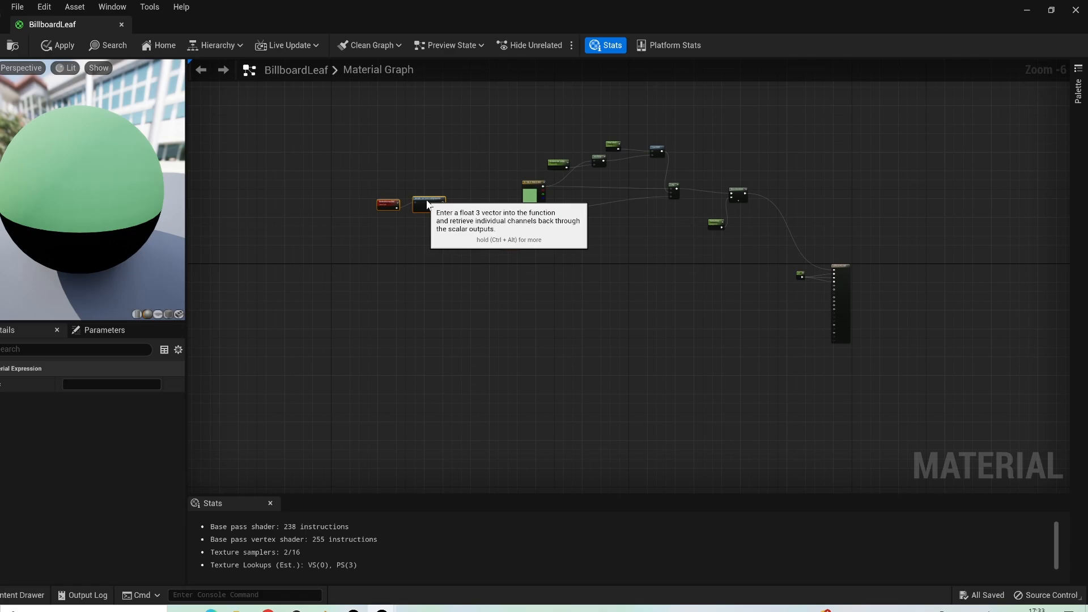
pyautogui.moveTo(526, 180); pyautogui.dragTo(565, 162)
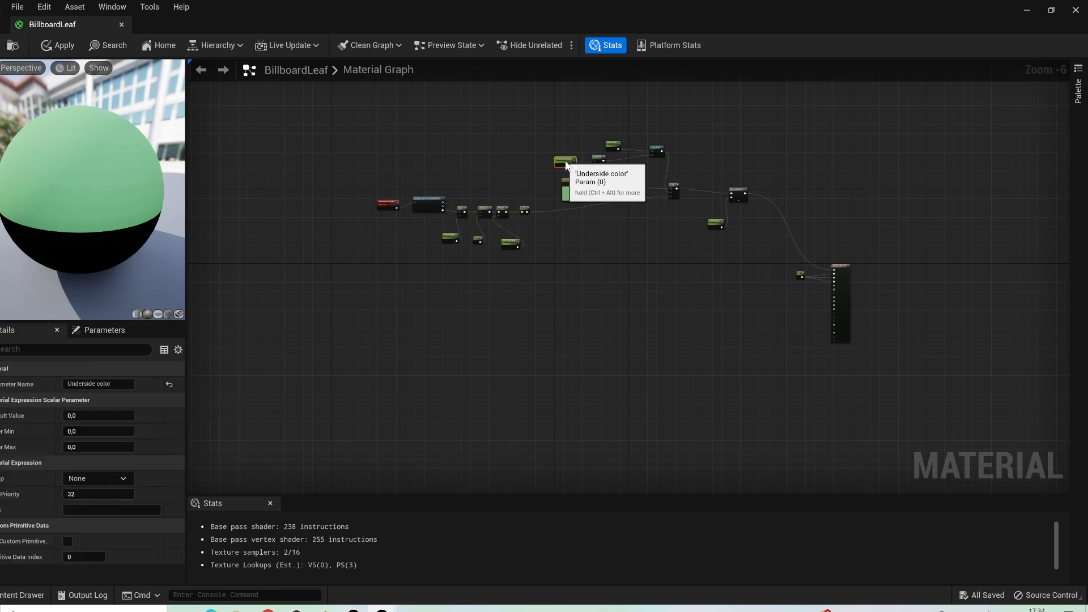
pyautogui.click(590, 310)
# Add a Fresnel node in the empty area below the existing node network
pyautogui.scroll(2, 587, 313)
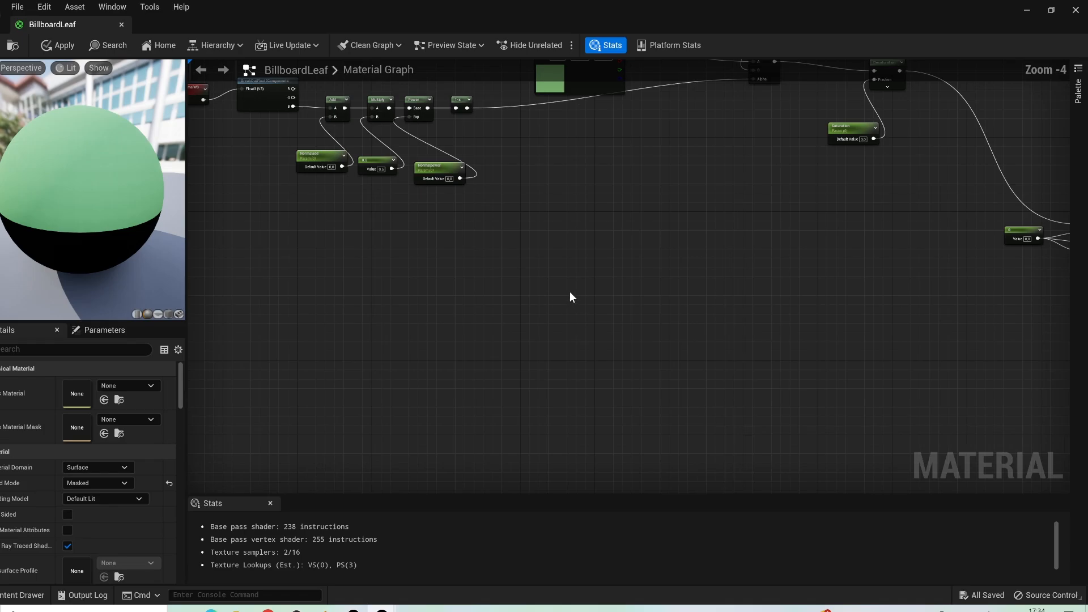
pyautogui.moveTo(873, 292); pyautogui.dragTo(769, 292, button='right')
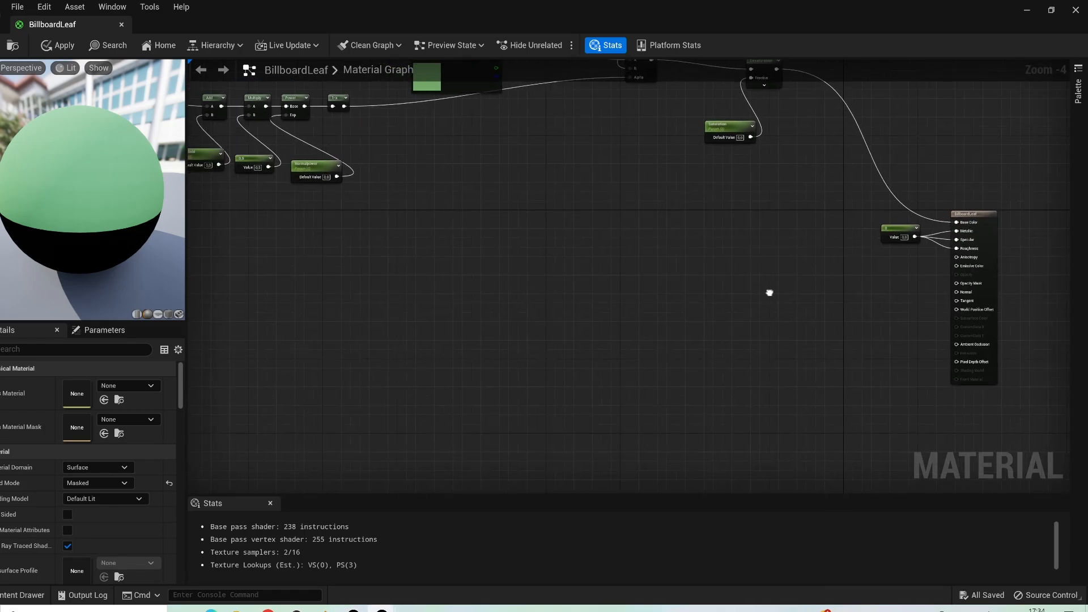
pyautogui.rightClick(478, 263)
pyautogui.write('fr')
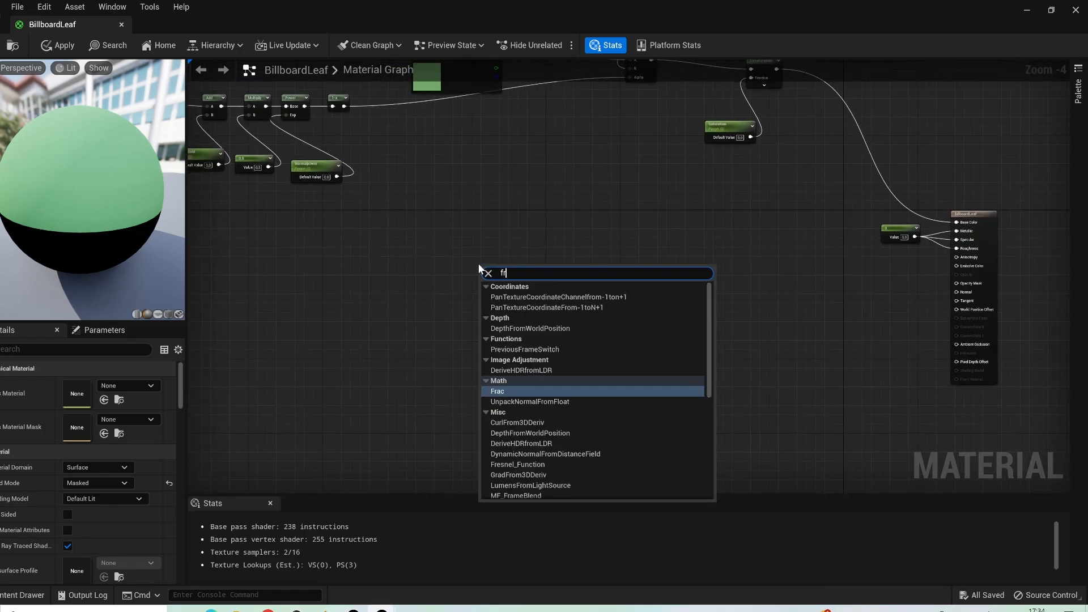
pyautogui.write('esnel')
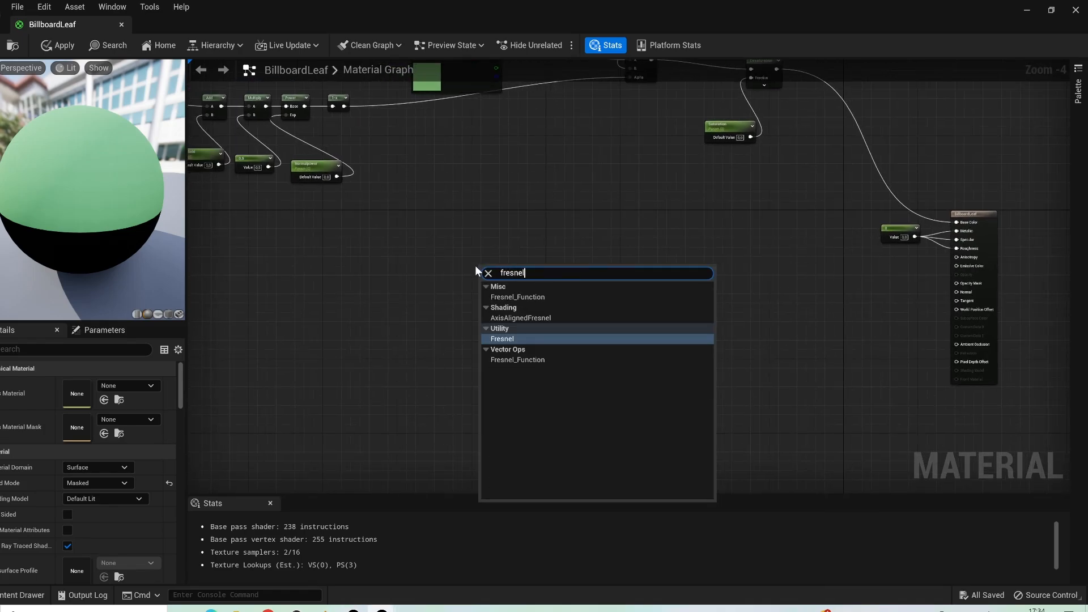
pyautogui.click(498, 328)
pyautogui.click(504, 339)
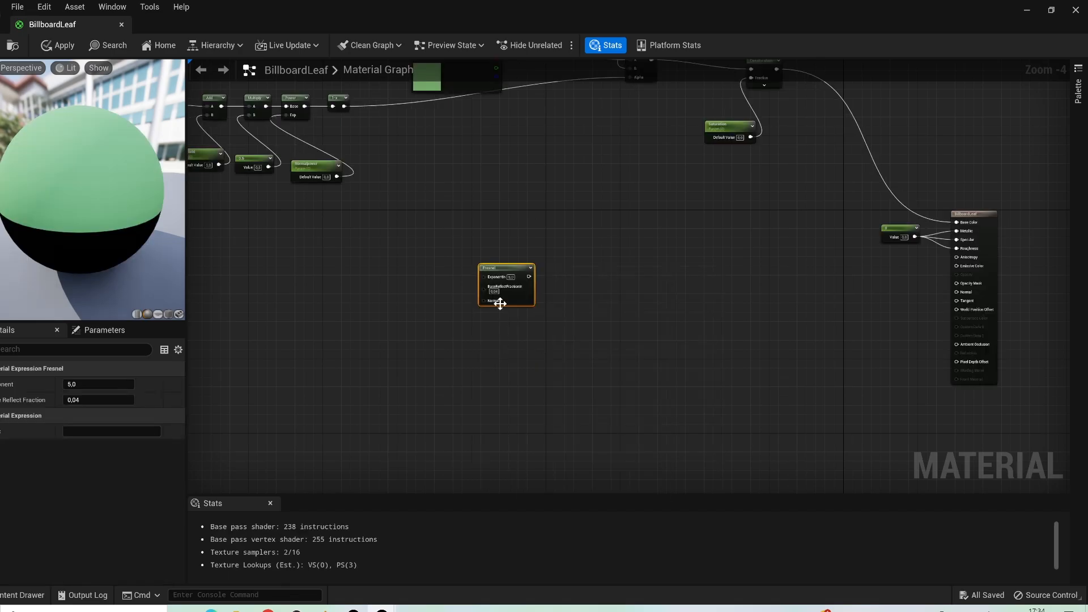
pyautogui.moveTo(506, 267); pyautogui.dragTo(506, 248)
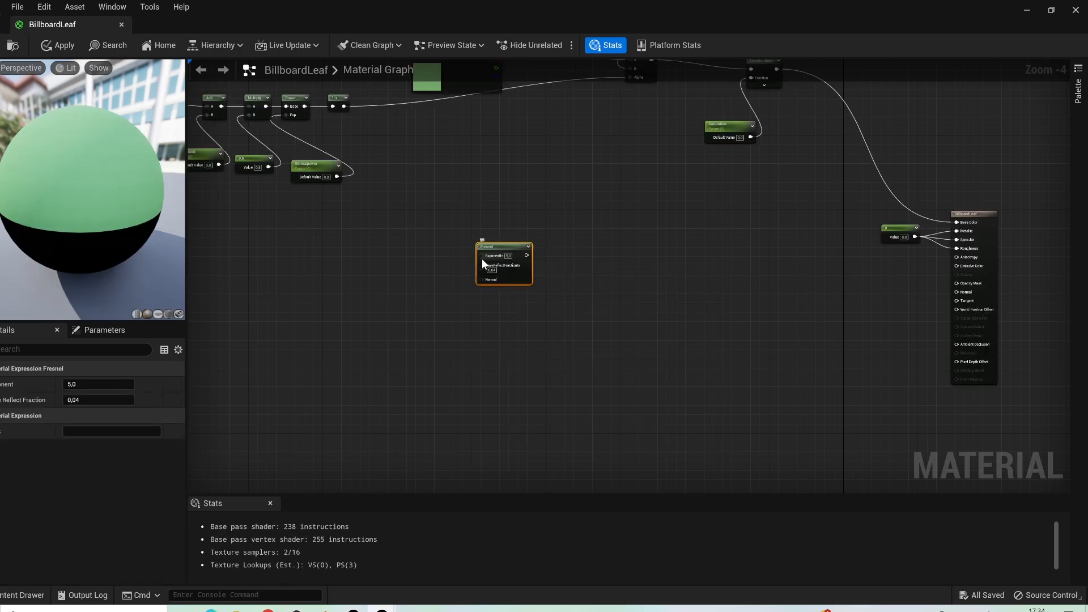
# Add a scalar parameter named Fresnelexponential beside the Fresnel node
pyautogui.click(402, 253)
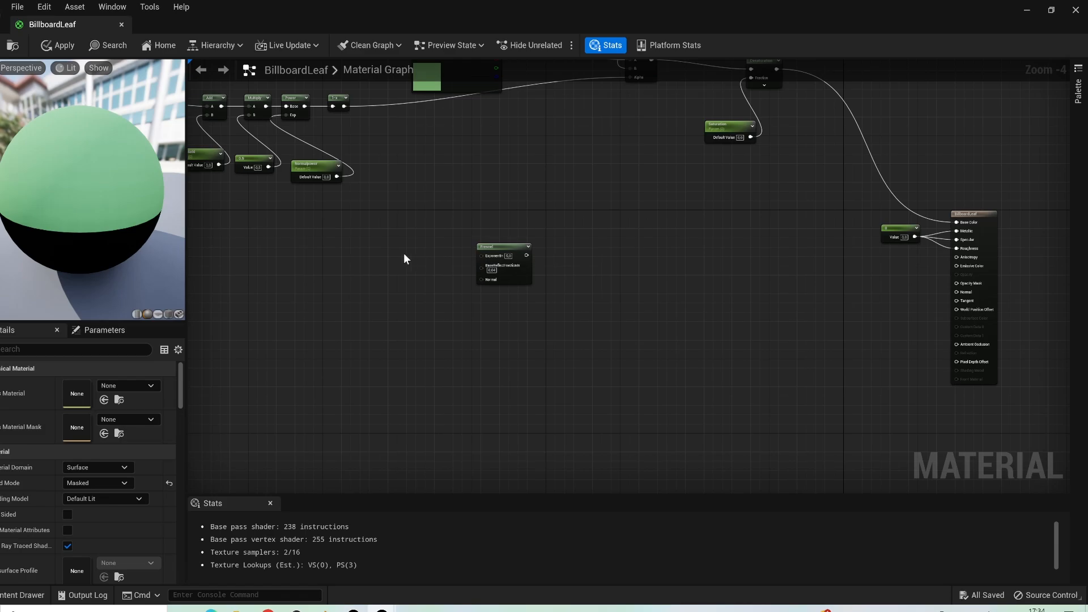
pyautogui.click(396, 250)
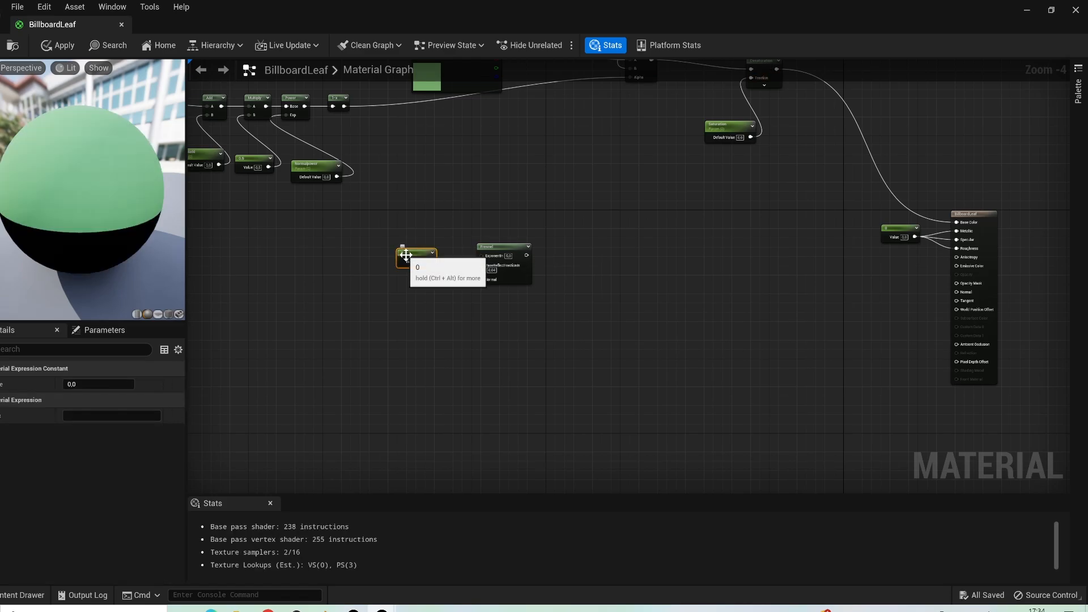
pyautogui.rightClick(411, 253)
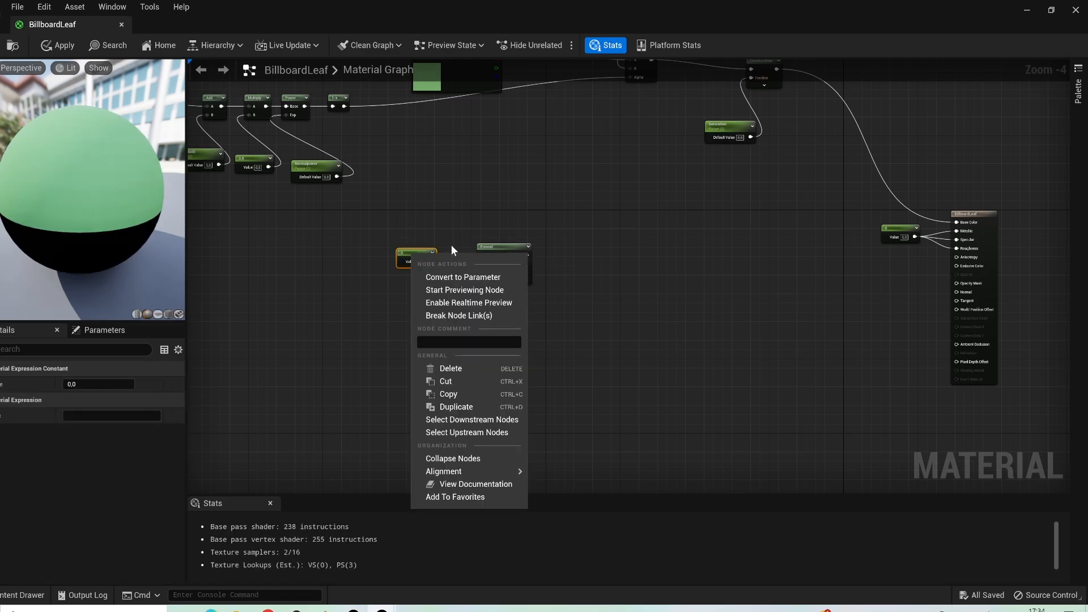
pyautogui.click(450, 277)
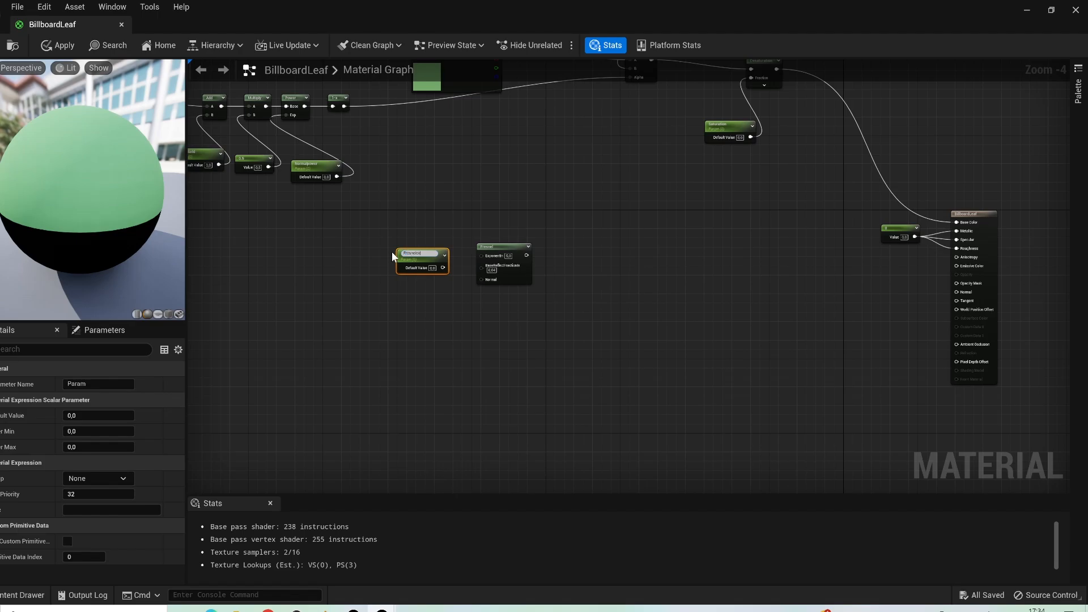
pyautogui.write('Fresnelexponential')
pyautogui.click(392, 251)
# Connect Fresnelexponential to the Fresnel node's exponent input and feed the Fresnel output into a new Saturate node
pyautogui.moveTo(442, 266); pyautogui.dragTo(582, 262)
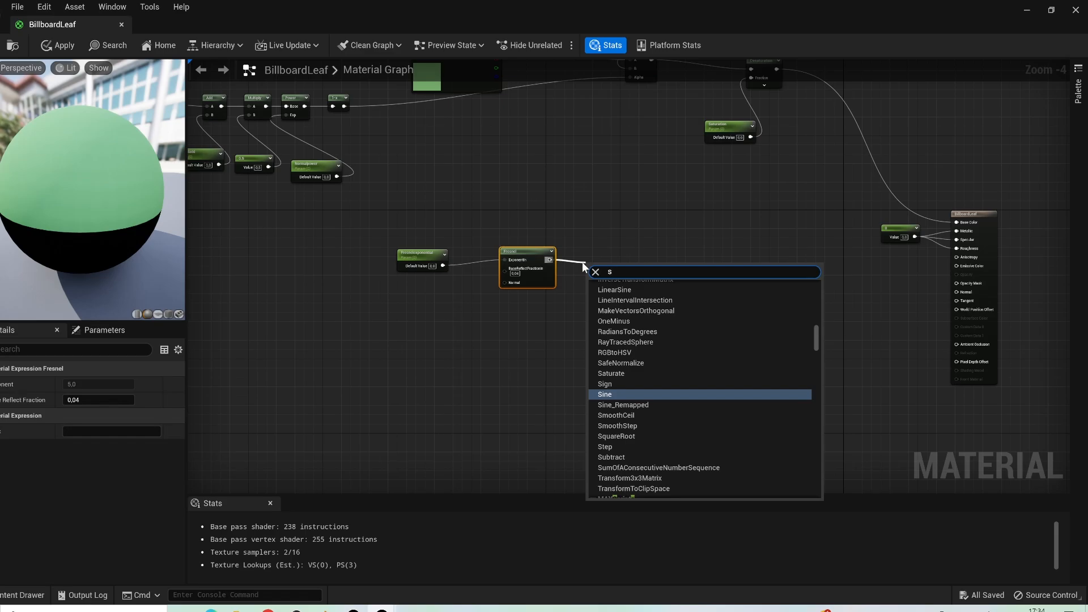
pyautogui.write('satu')
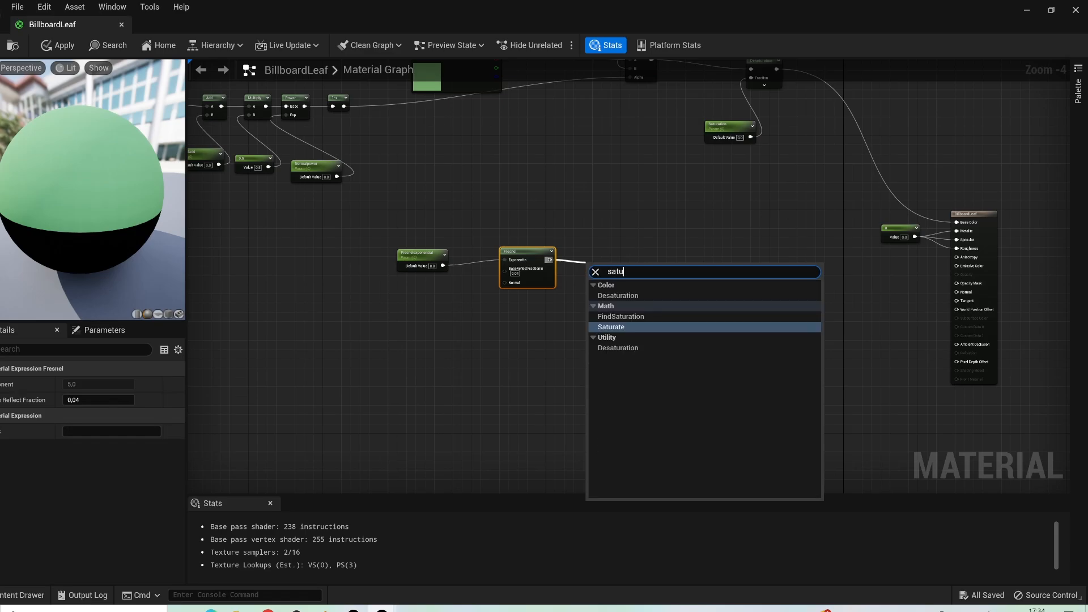
pyautogui.click(624, 321)
pyautogui.moveTo(600, 266); pyautogui.dragTo(597, 256)
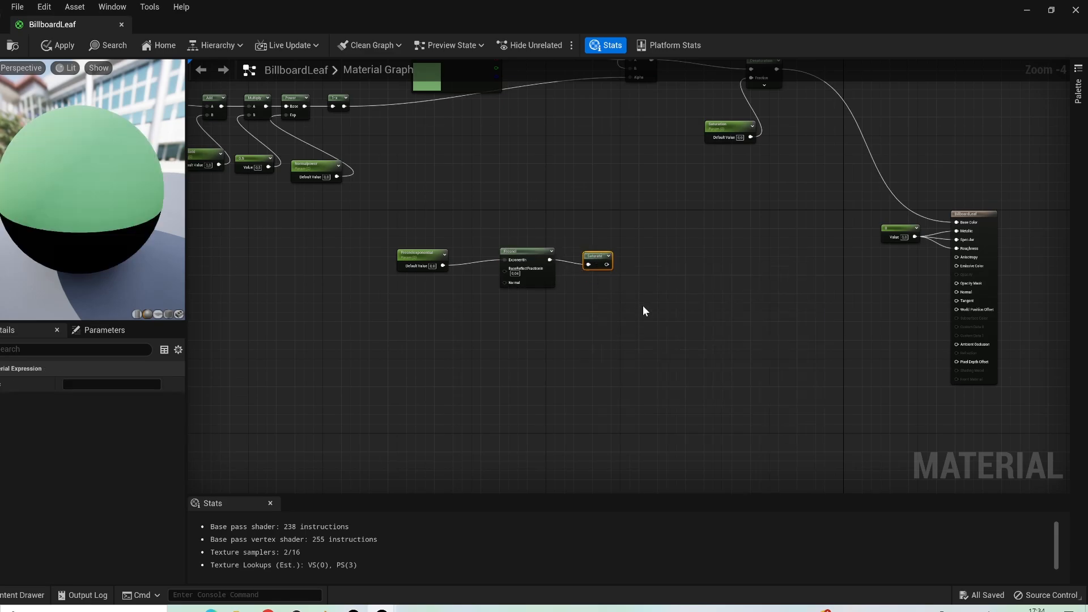
# Add a Multiply node fed by the Saturate output and place it just beyond Saturate
pyautogui.moveTo(642, 305); pyautogui.dragTo(545, 304, button='right')
pyautogui.moveTo(508, 263); pyautogui.dragTo(550, 282)
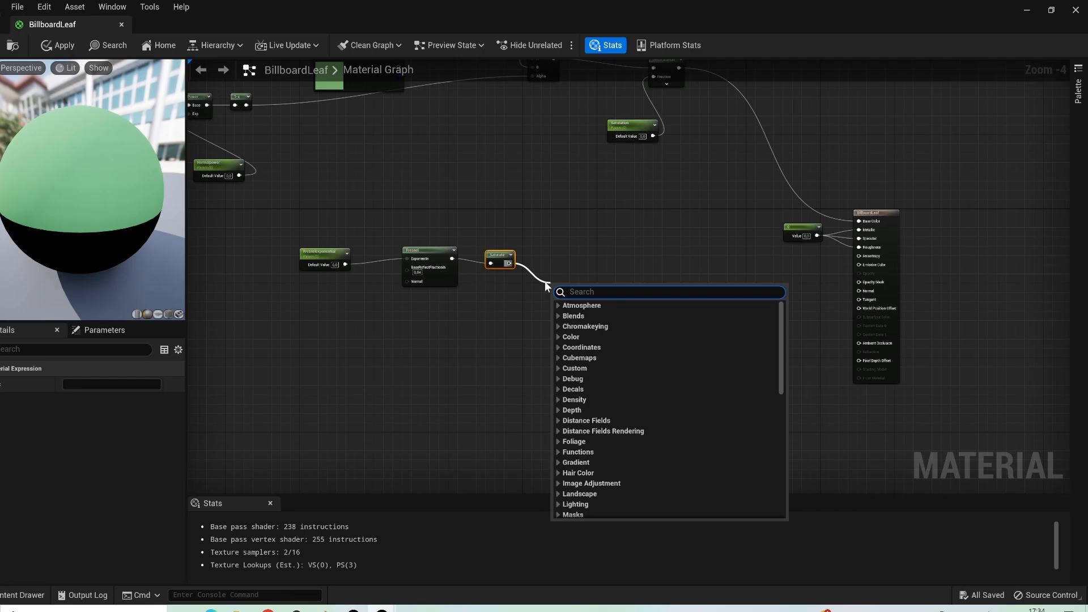
pyautogui.write('mult')
pyautogui.click(587, 381)
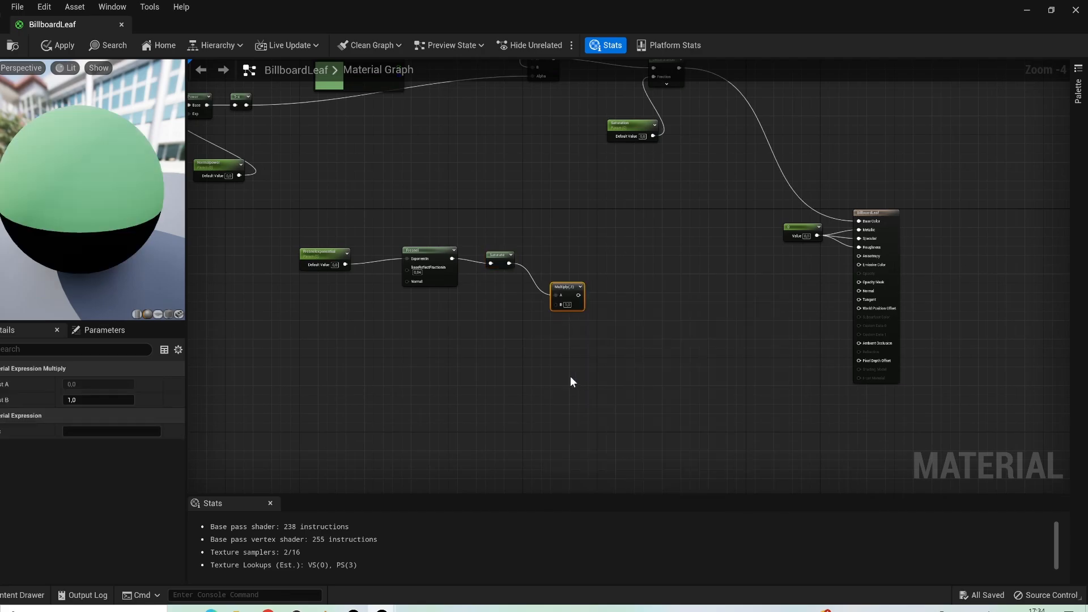
pyautogui.moveTo(565, 286); pyautogui.dragTo(559, 269)
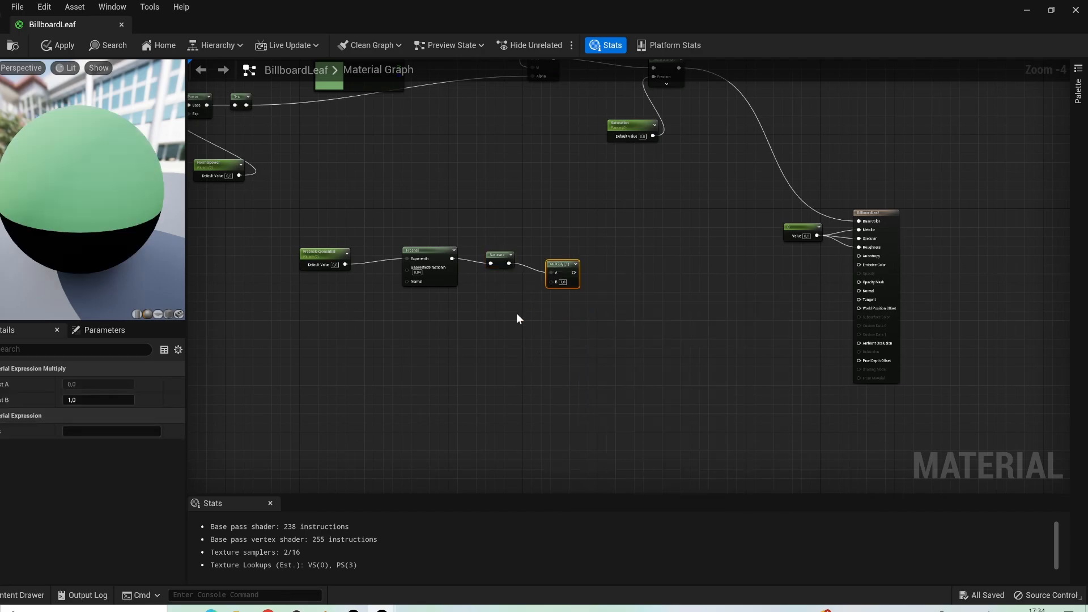
# Add a Constant 3Vector below the Fresnel node and connect it to the B input of Multiply
pyautogui.click(458, 355)
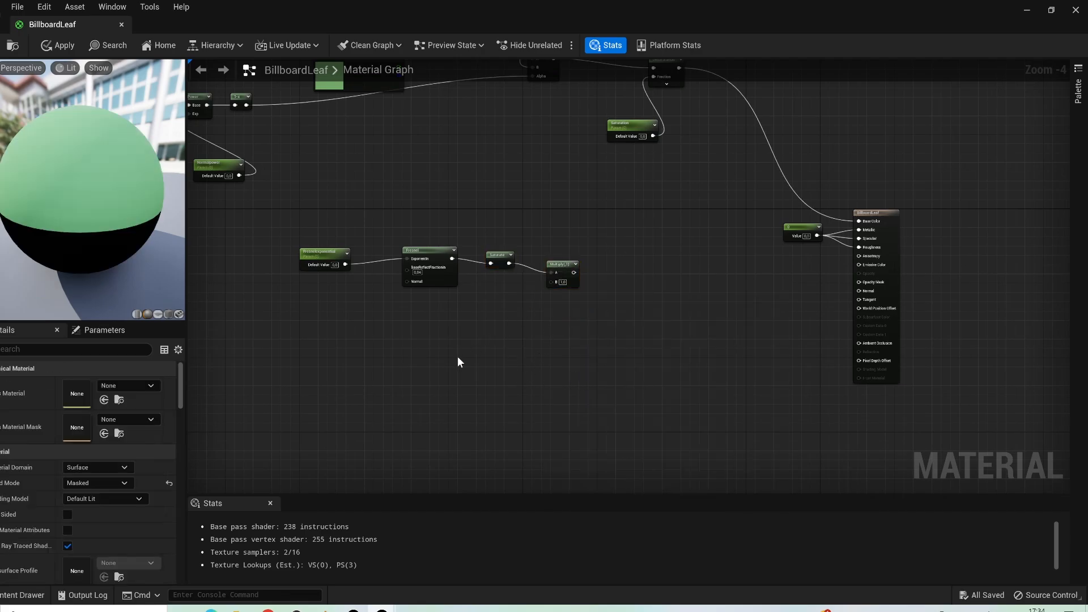
pyautogui.click(480, 334)
pyautogui.moveTo(500, 337); pyautogui.dragTo(553, 282)
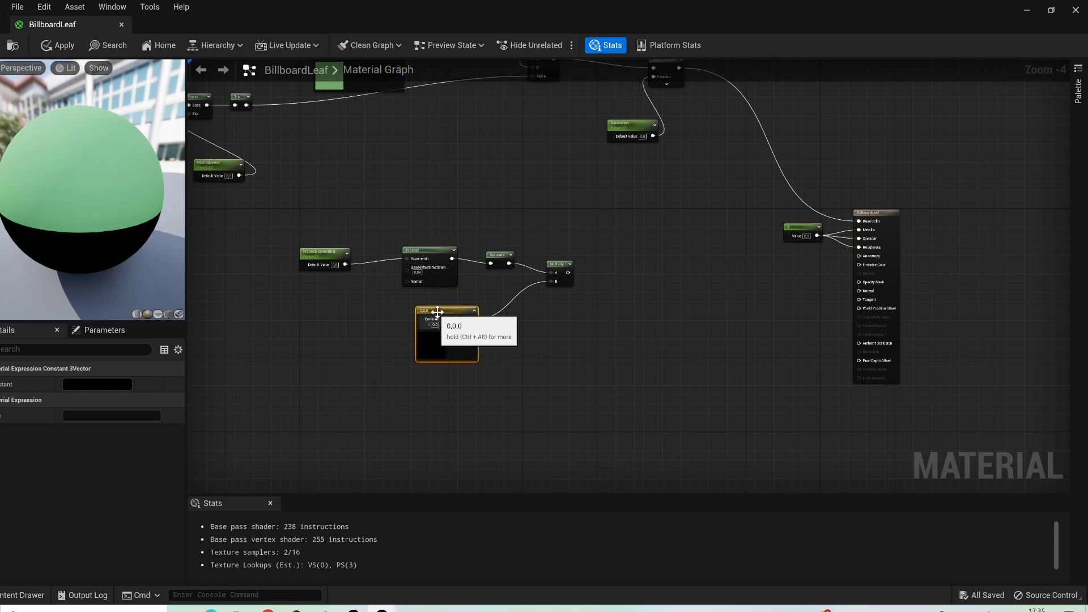
# Set the new vector's color to a pale yellow-green with sRGB hex BED696
pyautogui.doubleClick(443, 308)
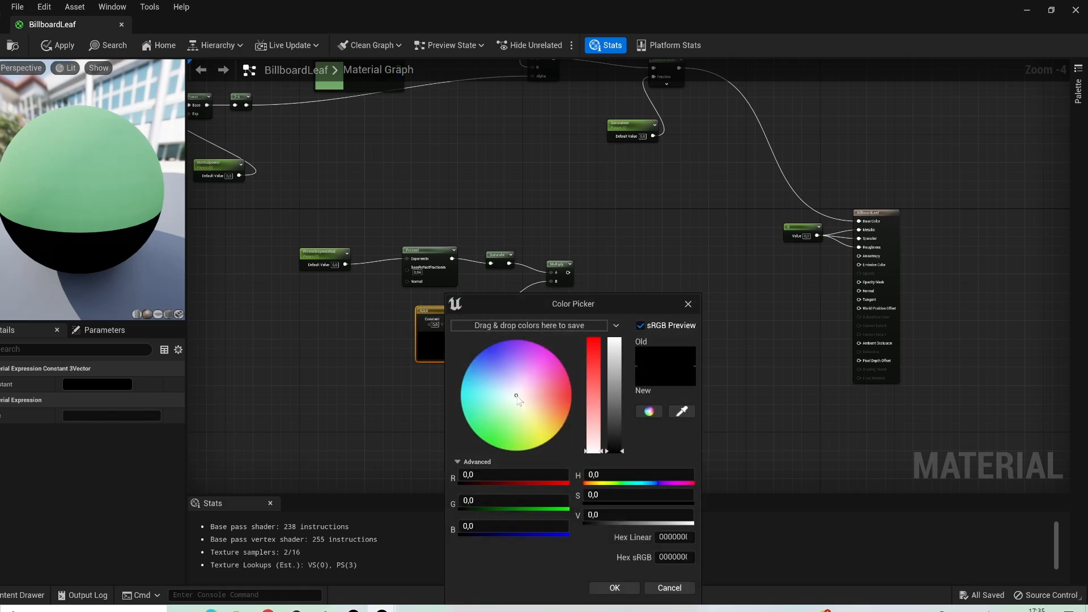
pyautogui.click(516, 444)
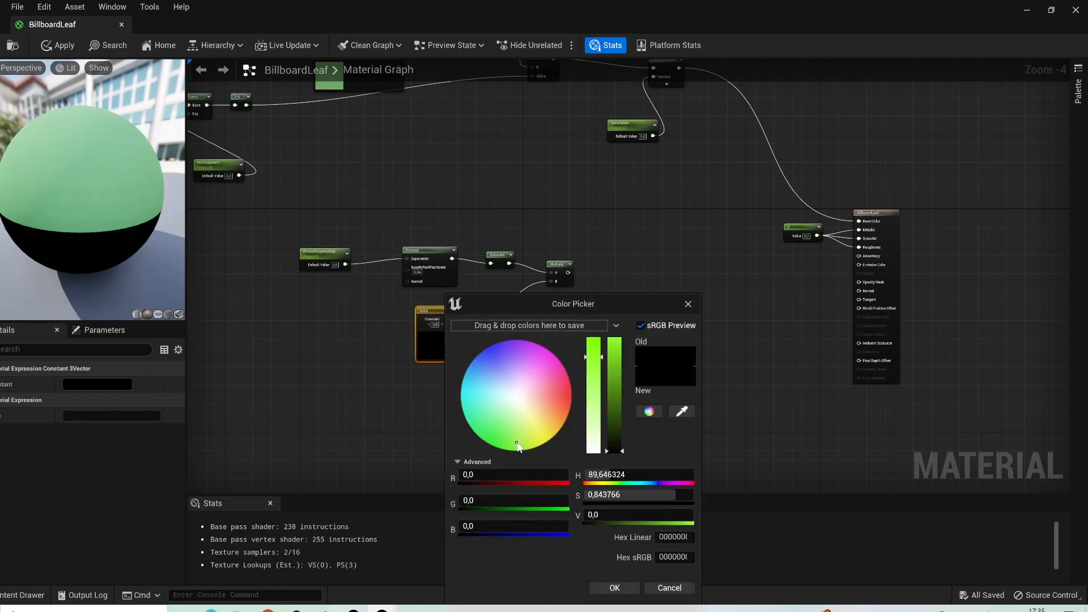
pyautogui.moveTo(516, 442); pyautogui.dragTo(521, 443)
pyautogui.moveTo(592, 359); pyautogui.dragTo(614, 376)
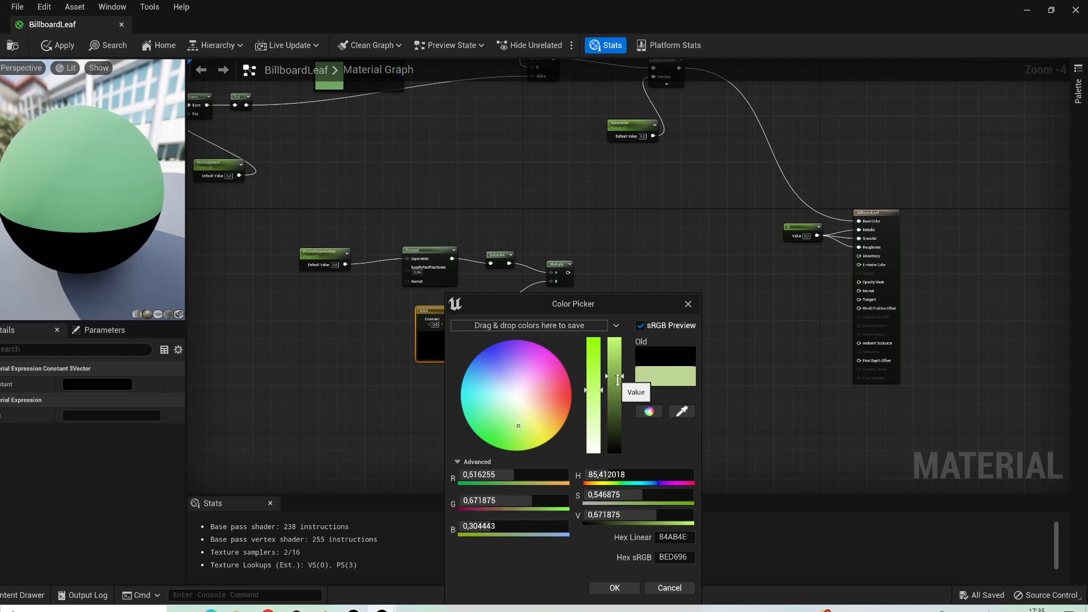
pyautogui.click(615, 588)
# Add a second Multiply node fed by the output of the Fresnel color Multiply
pyautogui.moveTo(507, 213); pyautogui.dragTo(490, 275, button='right')
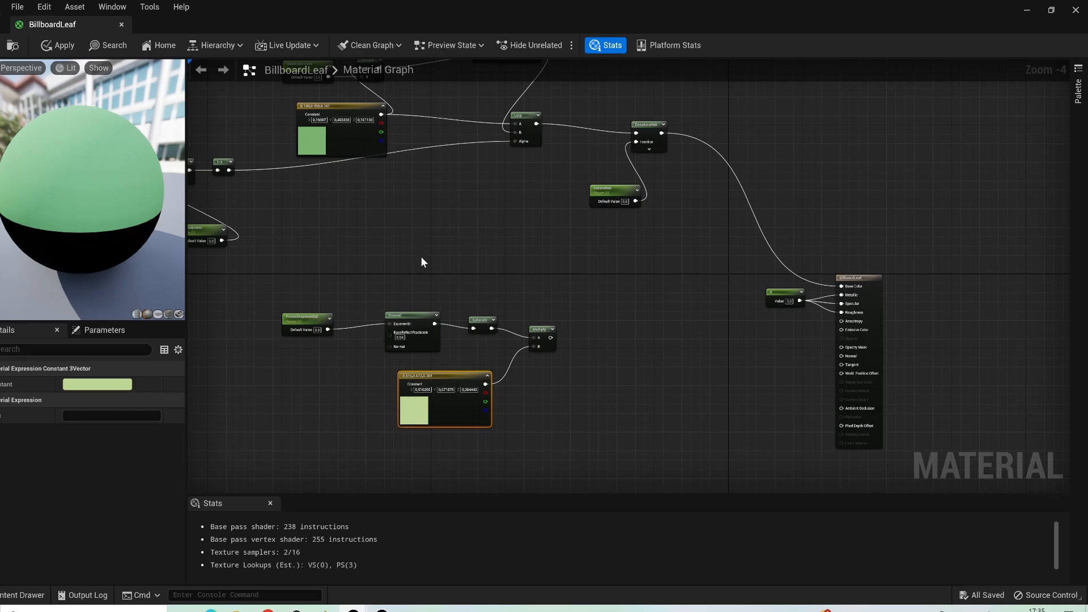
pyautogui.moveTo(549, 338); pyautogui.dragTo(584, 359)
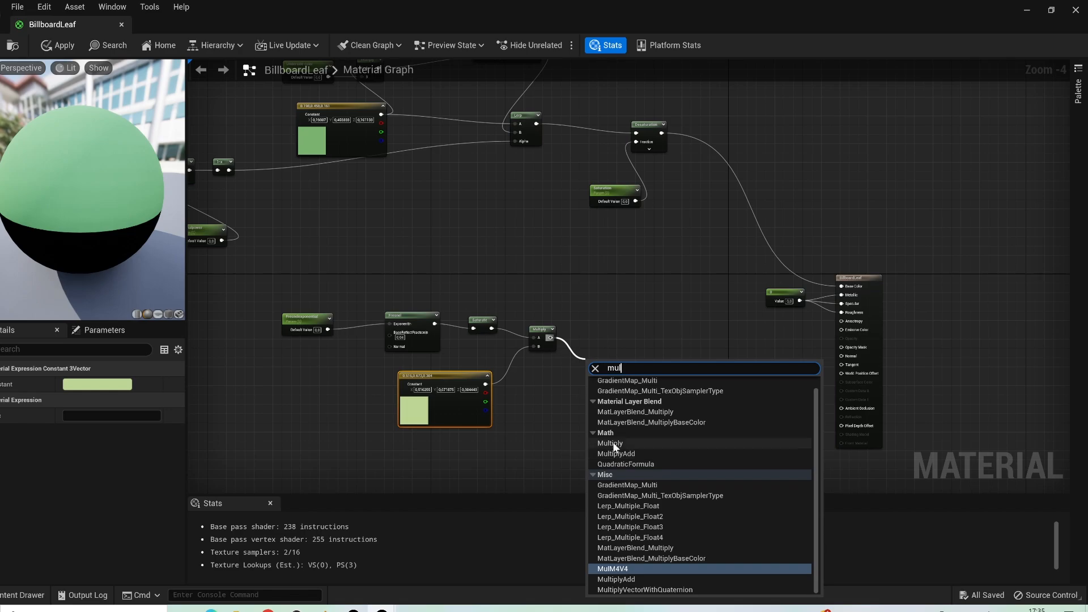
pyautogui.press('Escape')
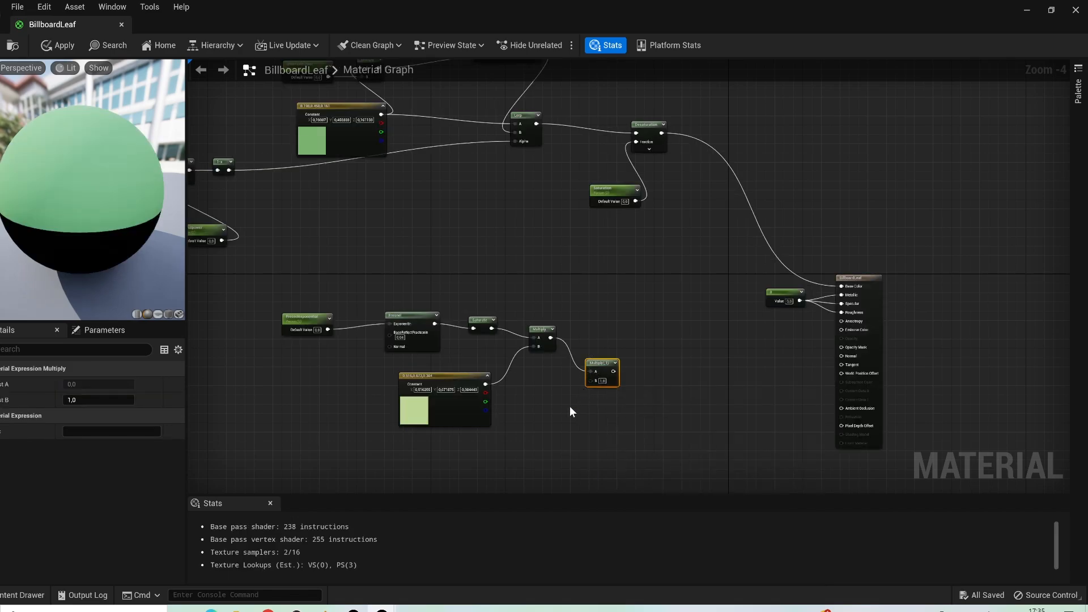
# Add a scalar parameter emissivestrength, connect it to the second Multiply's B input, and route that Multiply into Emissive Color
pyautogui.click(545, 411)
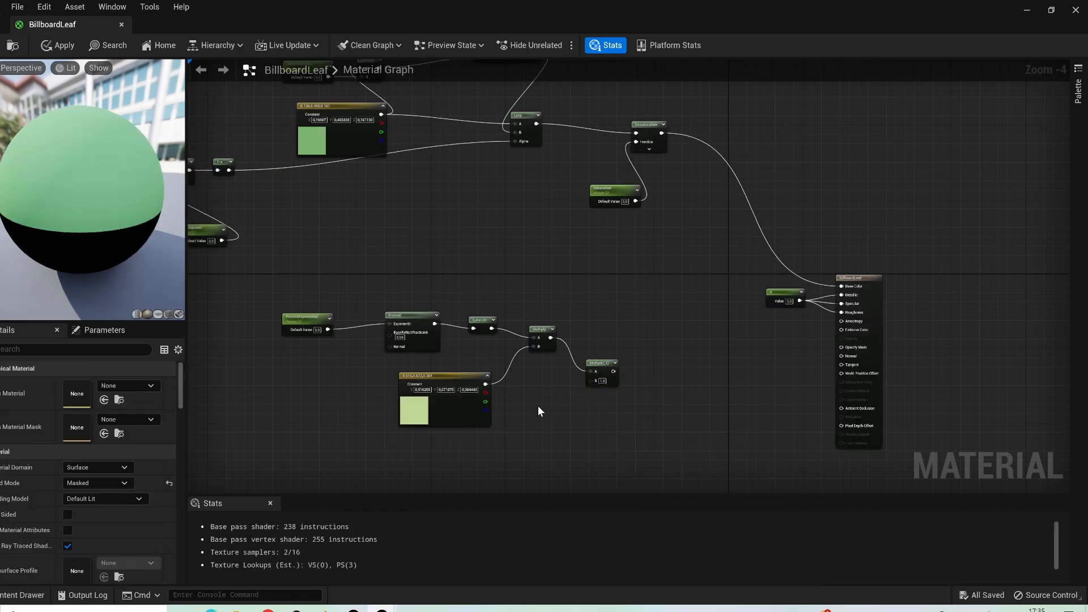
pyautogui.click(537, 398)
pyautogui.rightClick(545, 403)
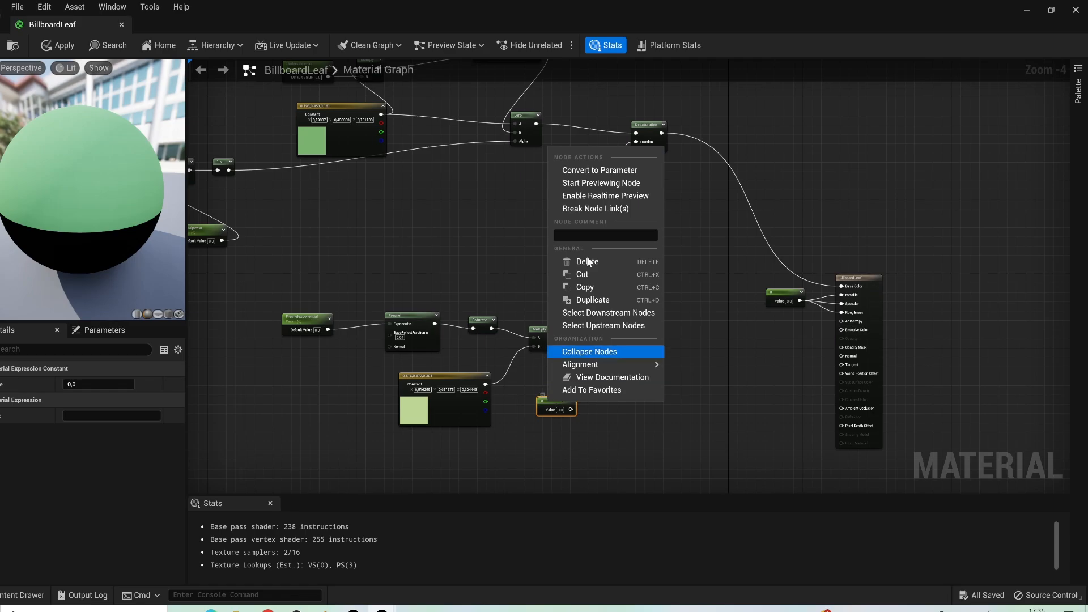
pyautogui.click(599, 170)
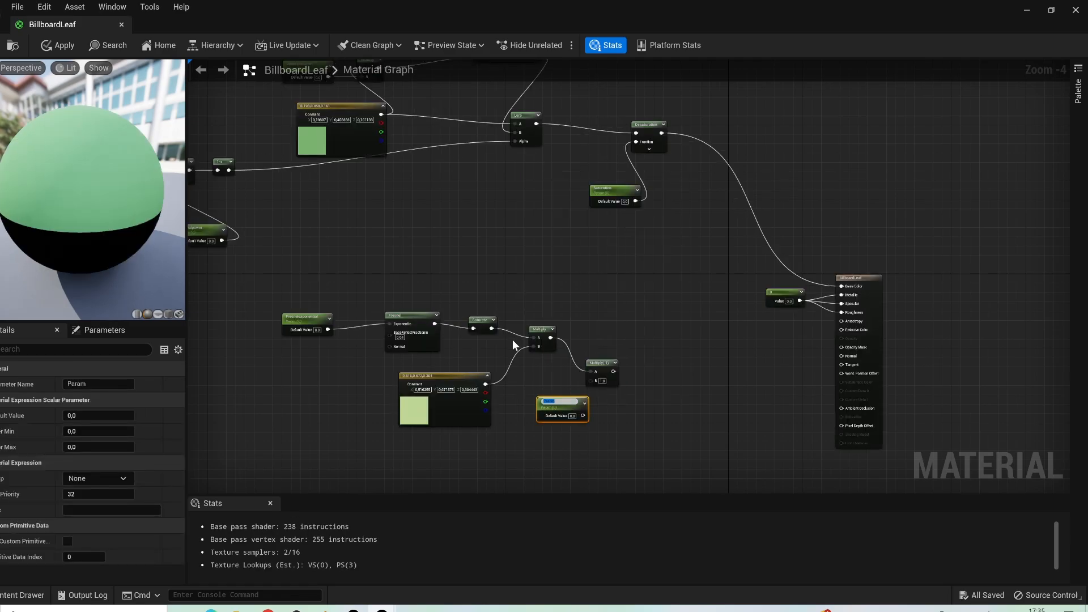
pyautogui.write('emissivestrength')
pyautogui.click(536, 376)
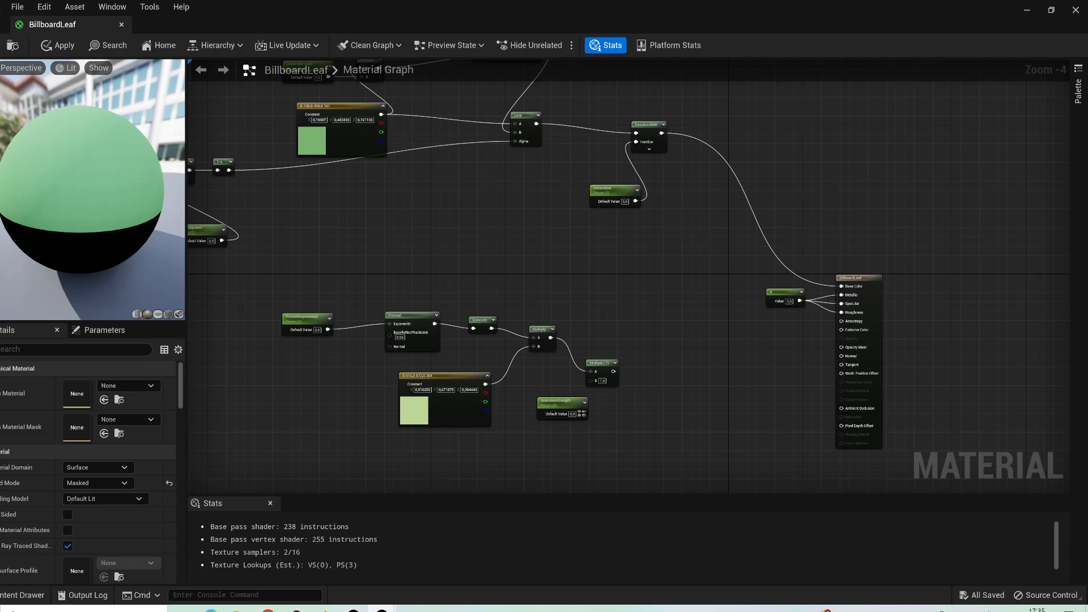
pyautogui.moveTo(583, 414); pyautogui.dragTo(843, 330)
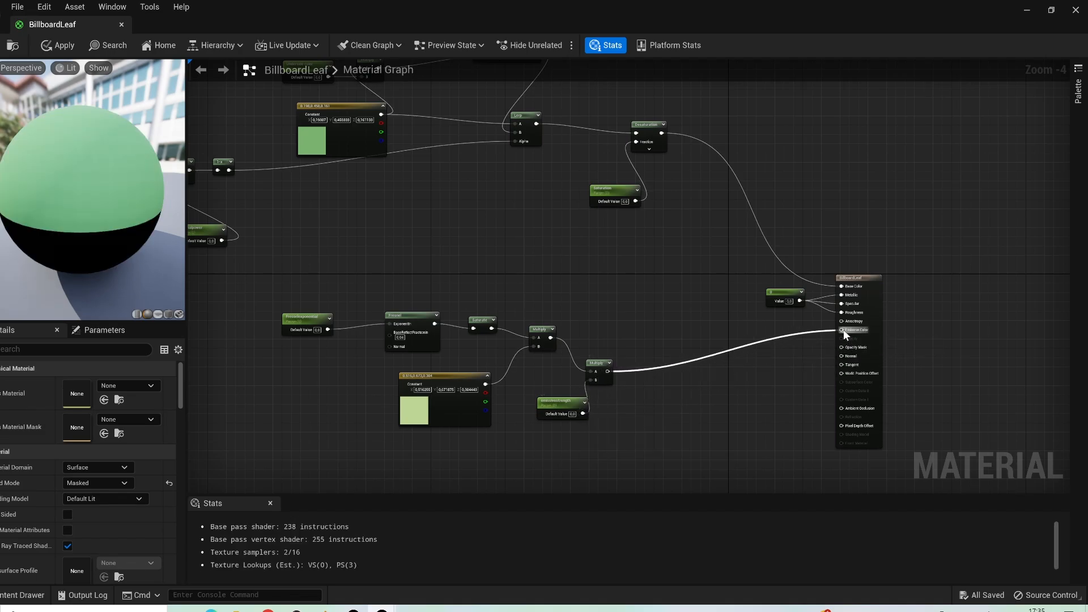
# Move the whole Fresnel node group up closer to the base color network
pyautogui.scroll(-2, 345, 301)
pyautogui.moveTo(296, 288); pyautogui.dragTo(484, 294)
pyautogui.click(493, 357)
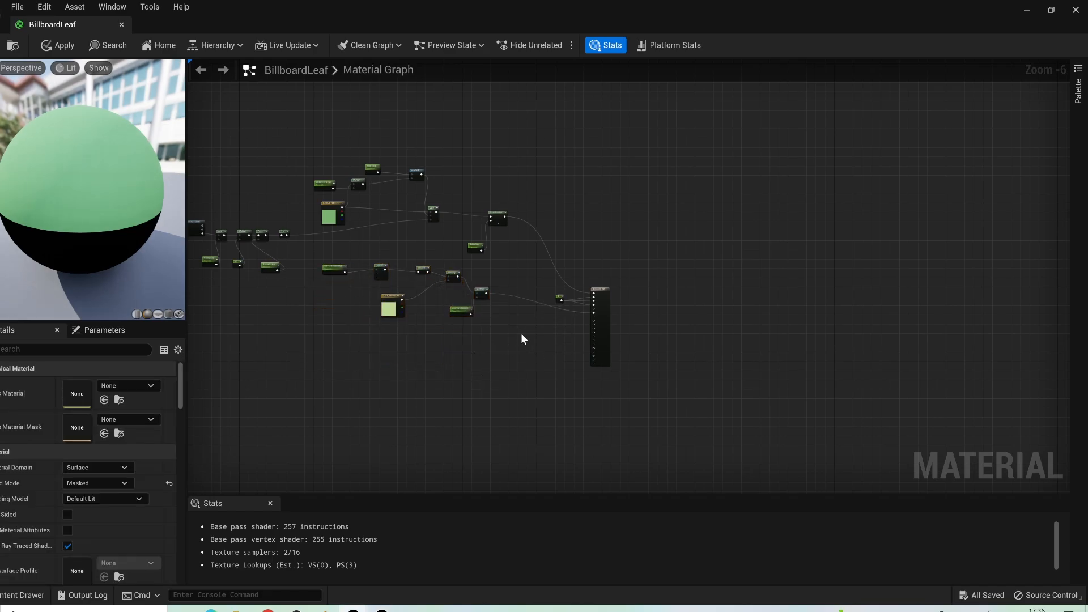
# Add a SimpleGrassWind node below the emissive nodes and connect its Result to World Position Offset
pyautogui.scroll(3, 521, 339)
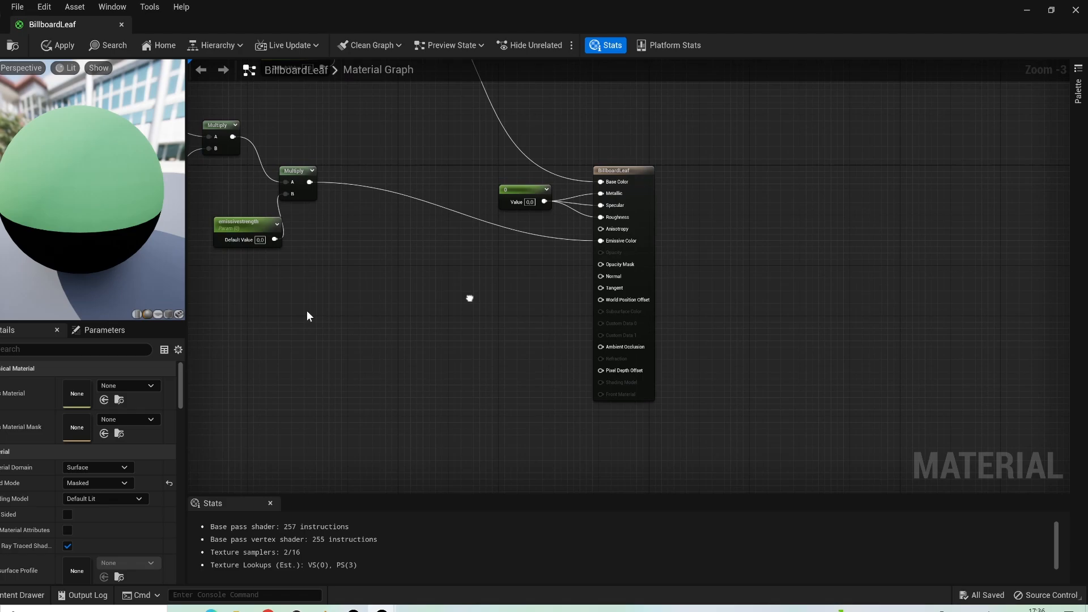
pyautogui.rightClick(319, 321)
pyautogui.write('grass')
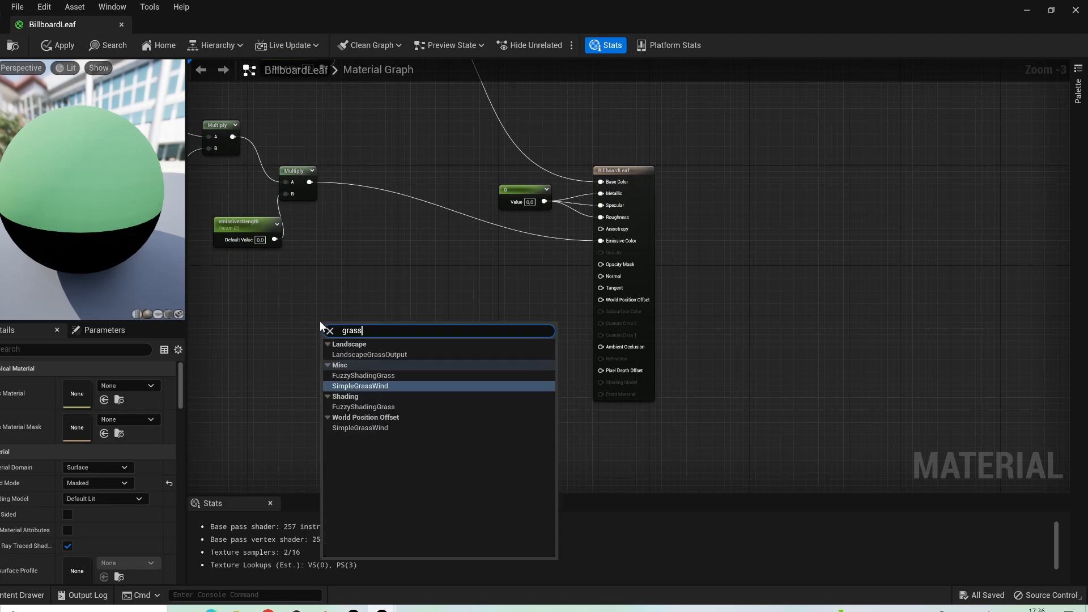
pyautogui.click(359, 386)
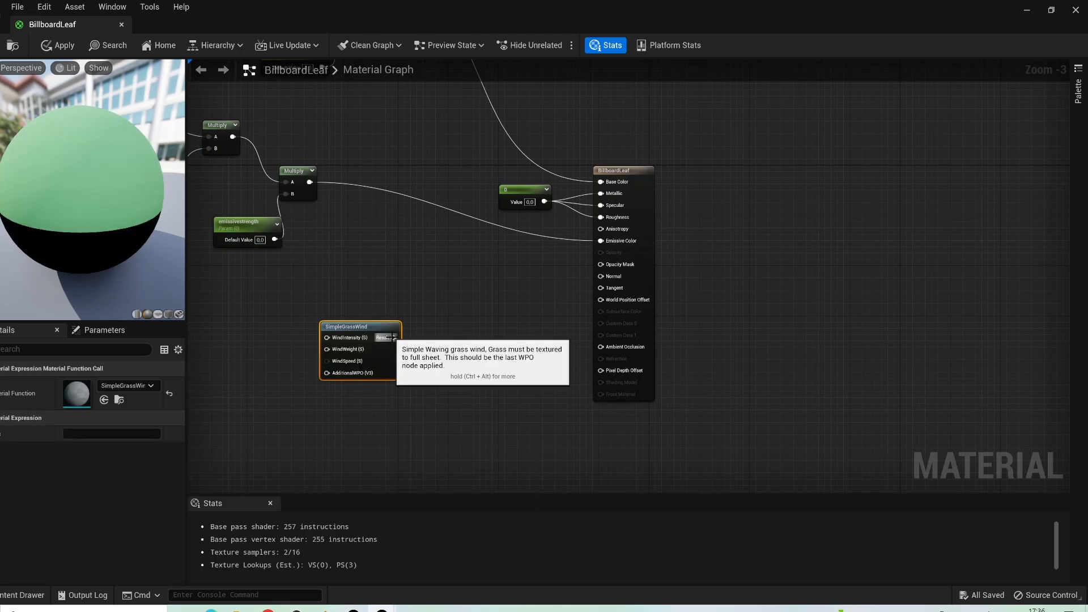
pyautogui.moveTo(393, 337); pyautogui.dragTo(600, 300)
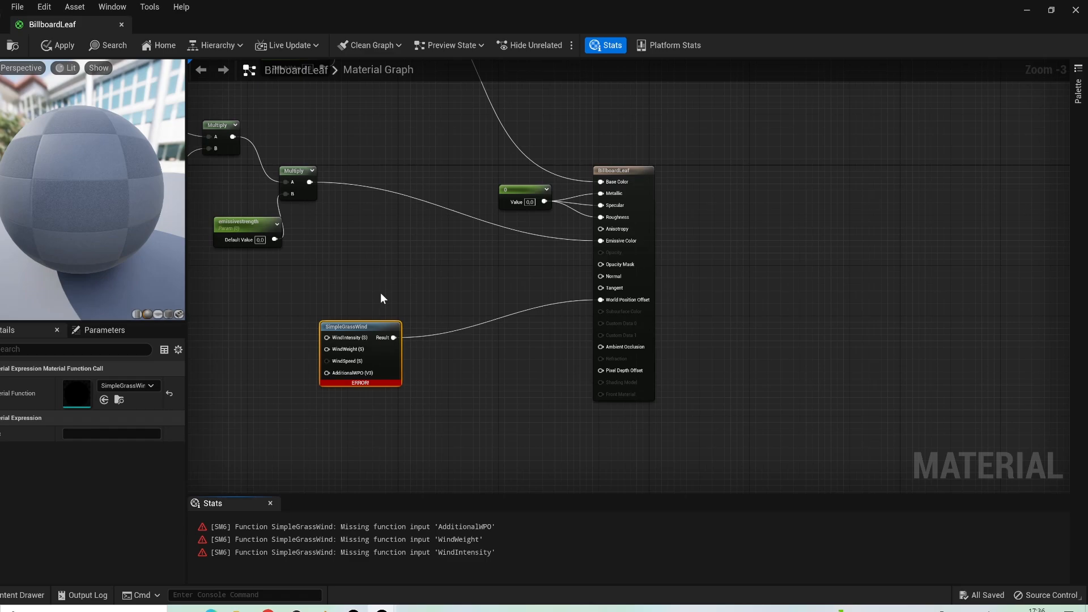
# Promote SimpleGrassWind's WindIntensity input to a parameter and place it clear of the node on its input side
pyautogui.moveTo(381, 296); pyautogui.dragTo(515, 284, button='right')
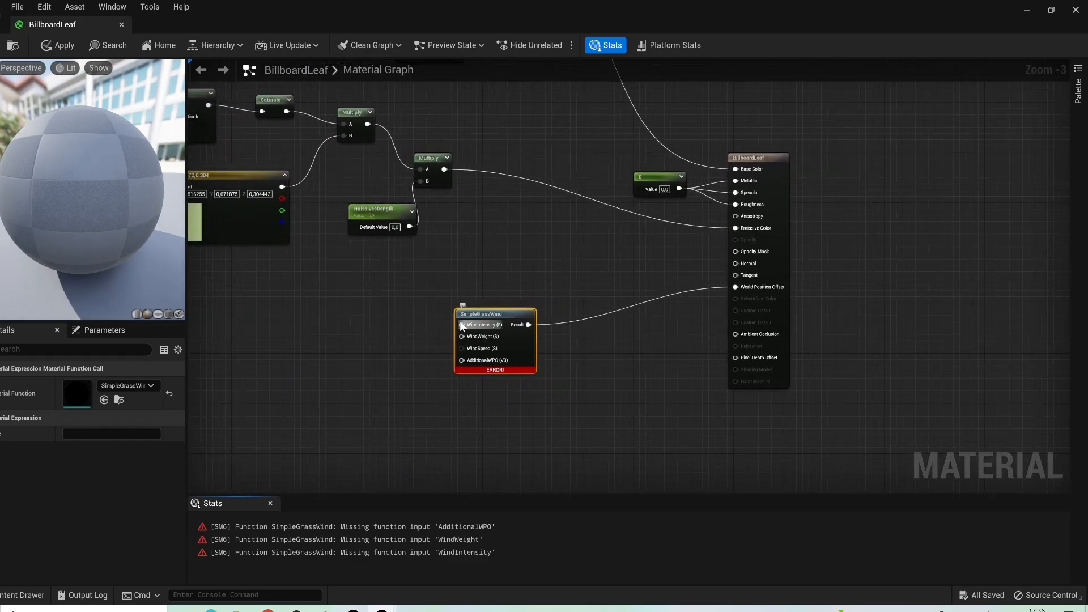
pyautogui.moveTo(461, 326); pyautogui.dragTo(402, 304)
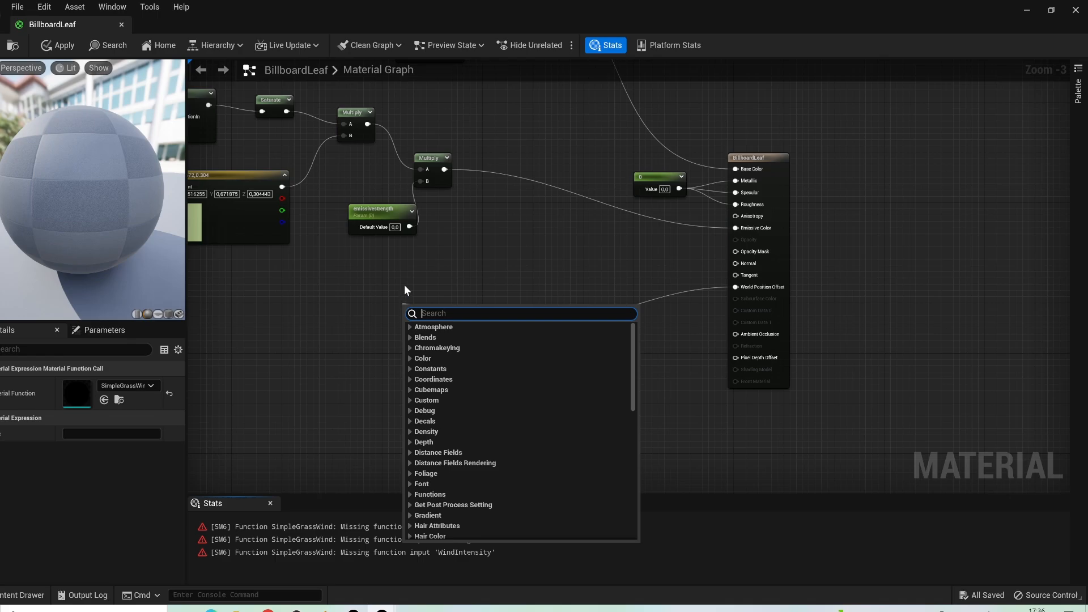
pyautogui.press('Escape')
pyautogui.rightClick(460, 325)
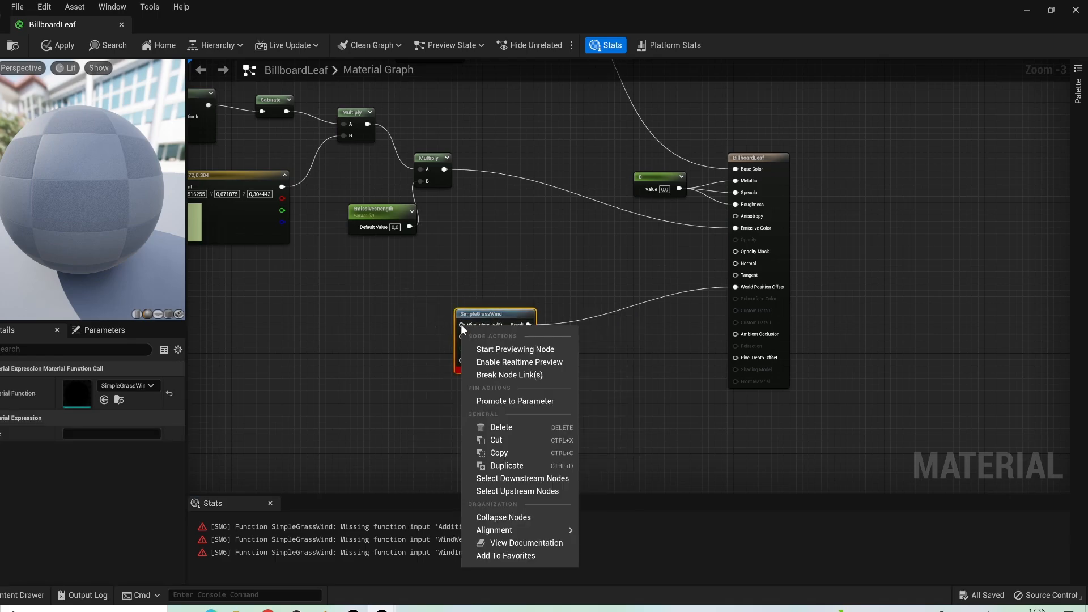
pyautogui.click(502, 400)
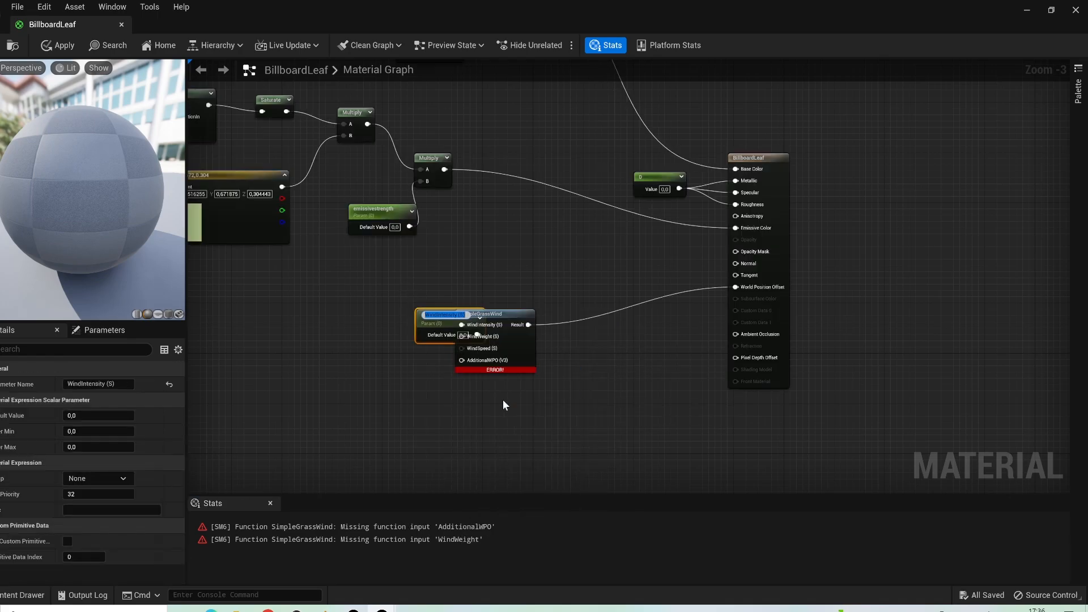
pyautogui.moveTo(412, 315); pyautogui.dragTo(347, 295)
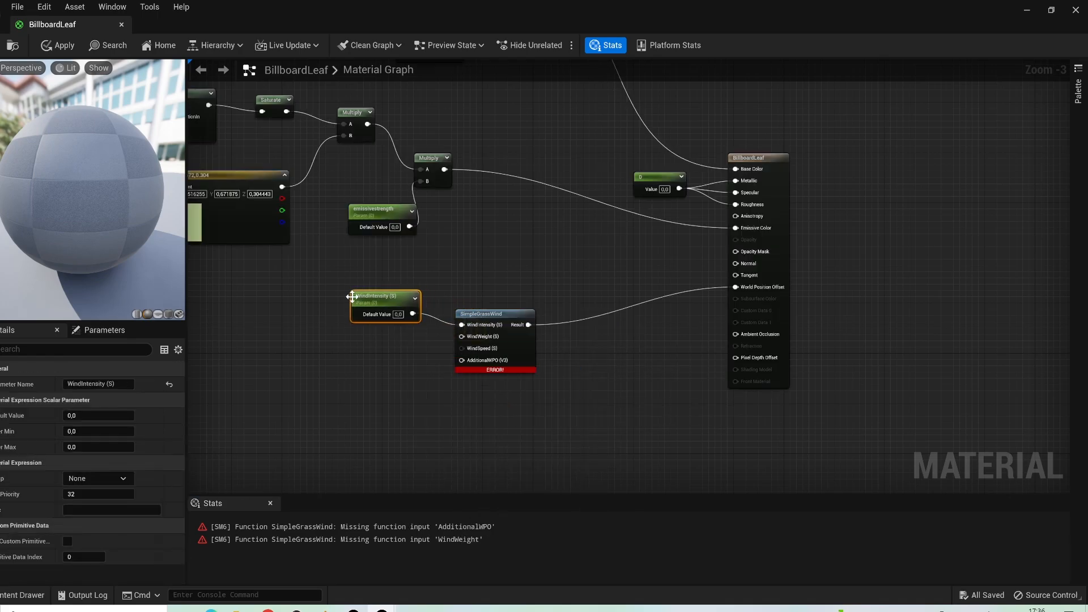
# Promote SimpleGrassWind's WindWeight input to a parameter and place it below the WindIntensity parameter
pyautogui.rightClick(462, 336)
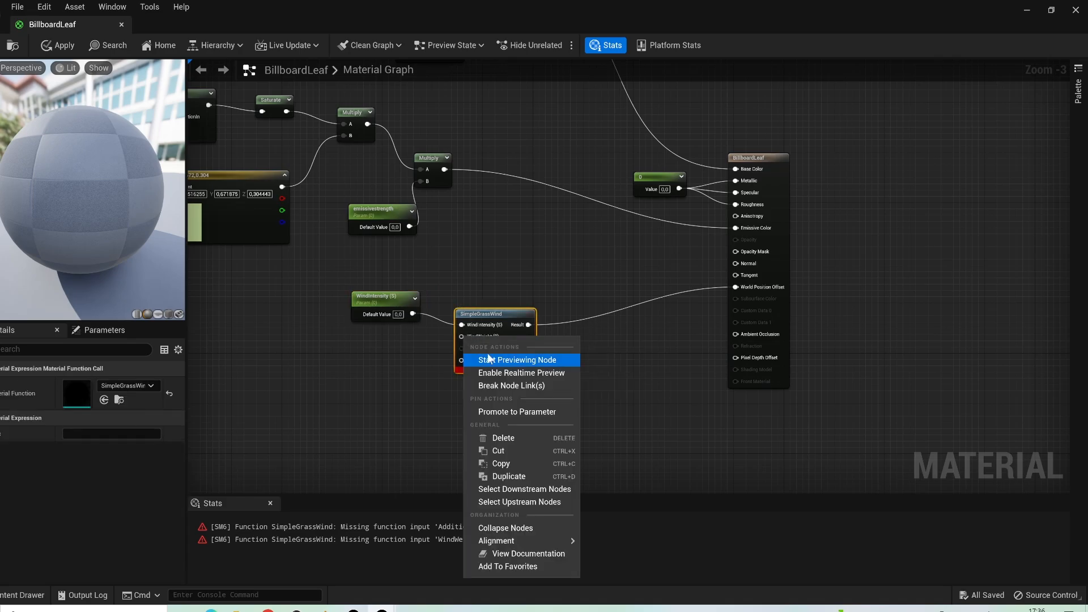
pyautogui.click(502, 411)
pyautogui.moveTo(441, 357); pyautogui.dragTo(339, 350)
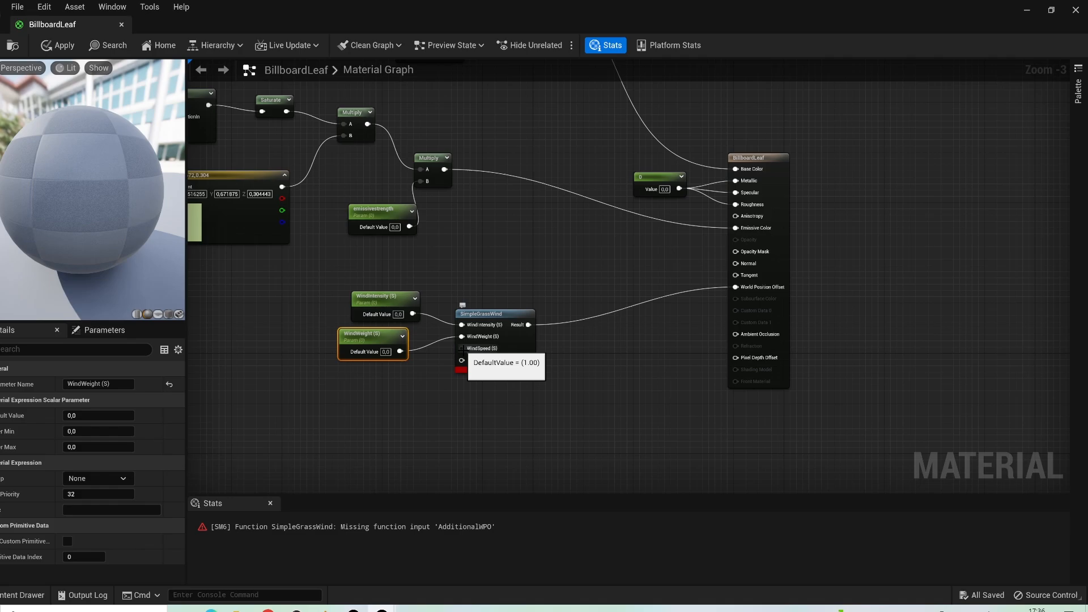
# Promote SimpleGrassWind's WindSpeed input to a parameter and place it below the WindWeight parameter
pyautogui.rightClick(464, 349)
pyautogui.click(488, 420)
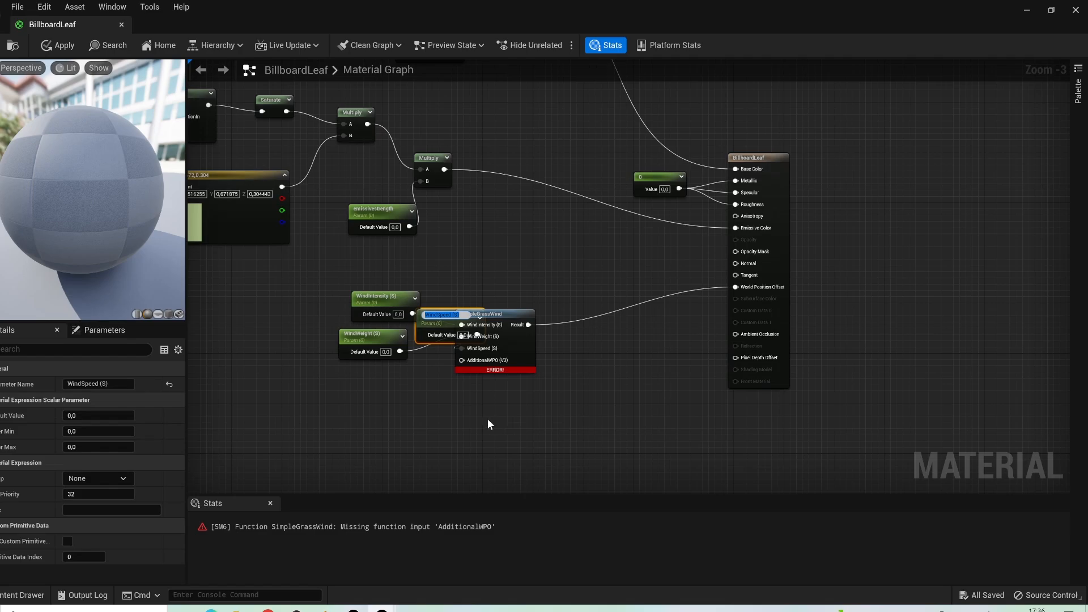
pyautogui.moveTo(438, 330); pyautogui.dragTo(362, 388)
pyautogui.click(460, 296)
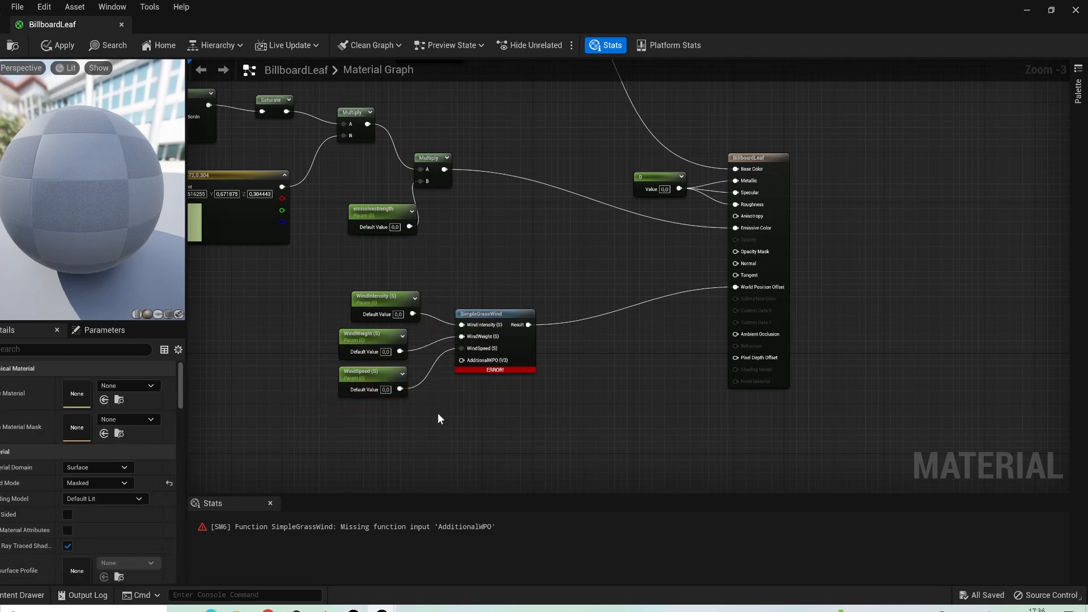
# Add a TextureCoordinate node in the empty graph area below the constant color node, on the input side of the wind parameters
pyautogui.moveTo(438, 413); pyautogui.dragTo(679, 369, button='right')
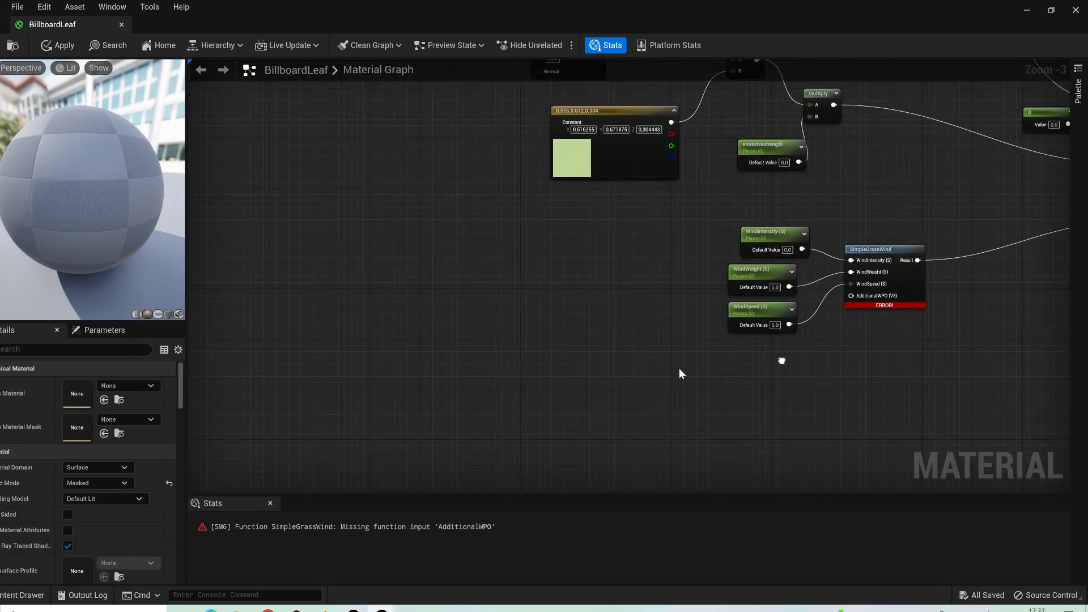
pyautogui.rightClick(389, 336)
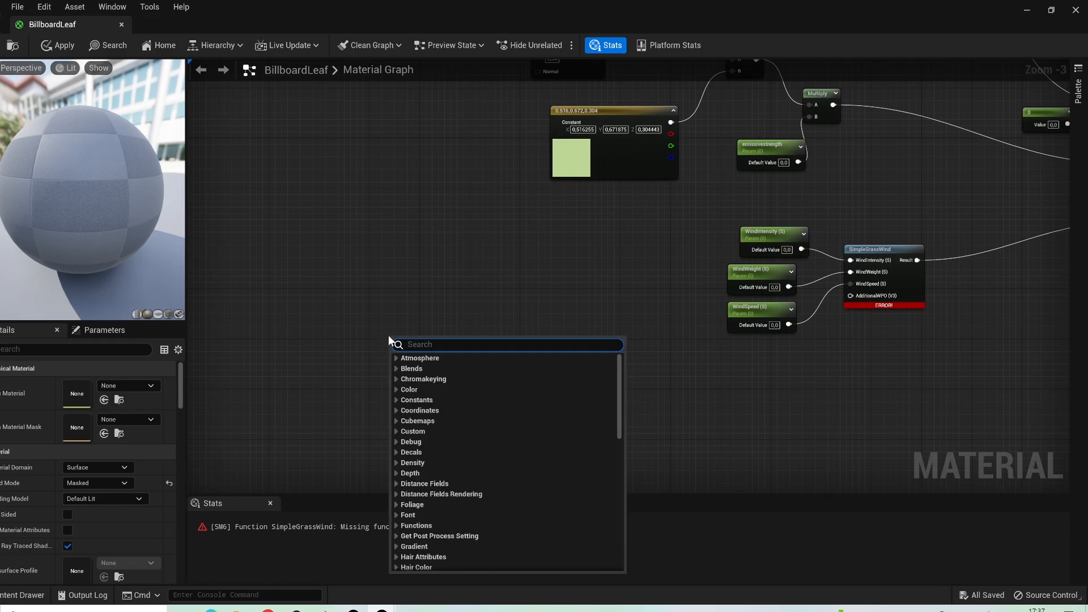
pyautogui.write('text')
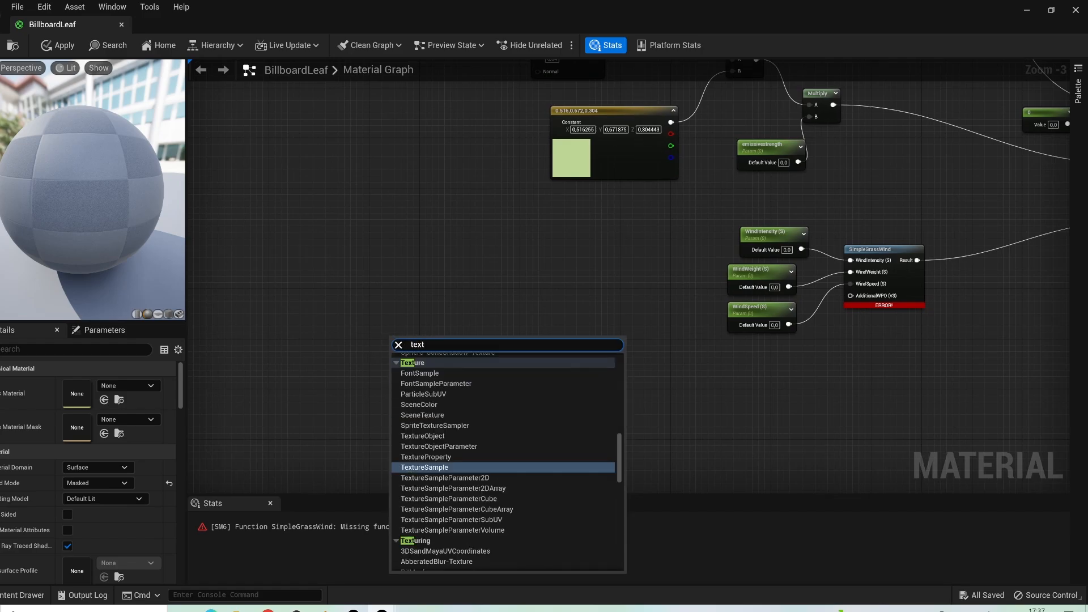
pyautogui.write('co')
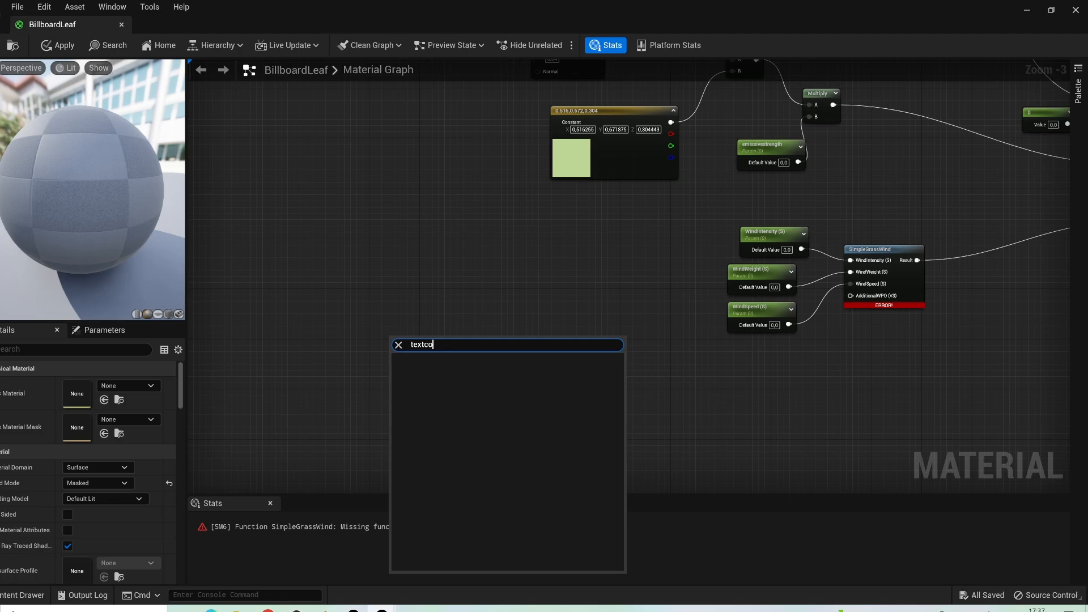
pyautogui.press('BackSpace')
pyautogui.press('BackSpace')
pyautogui.press('BackSpace')
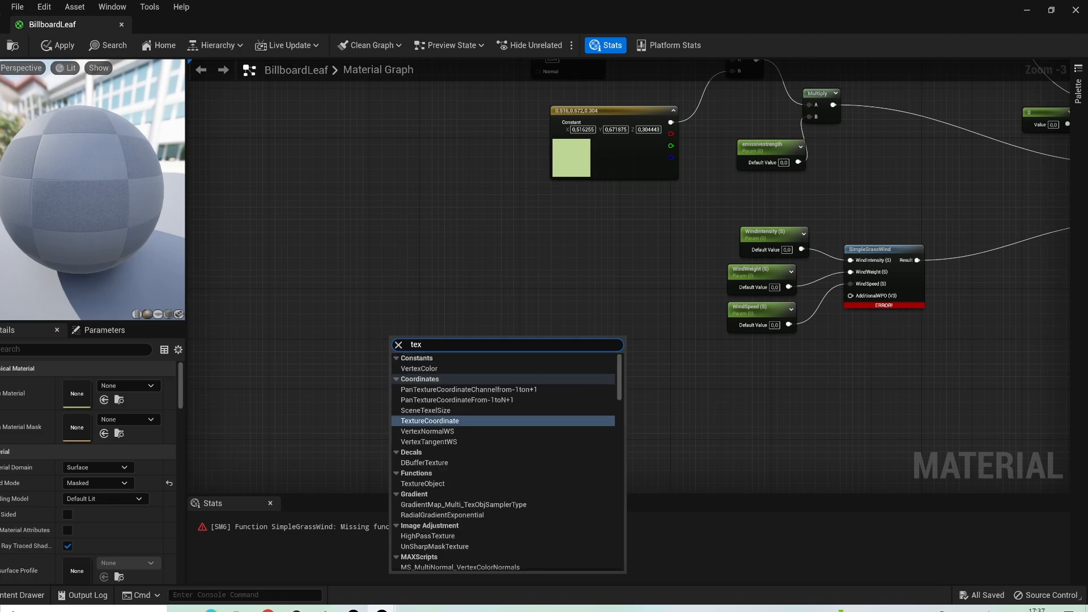
pyautogui.write('coo')
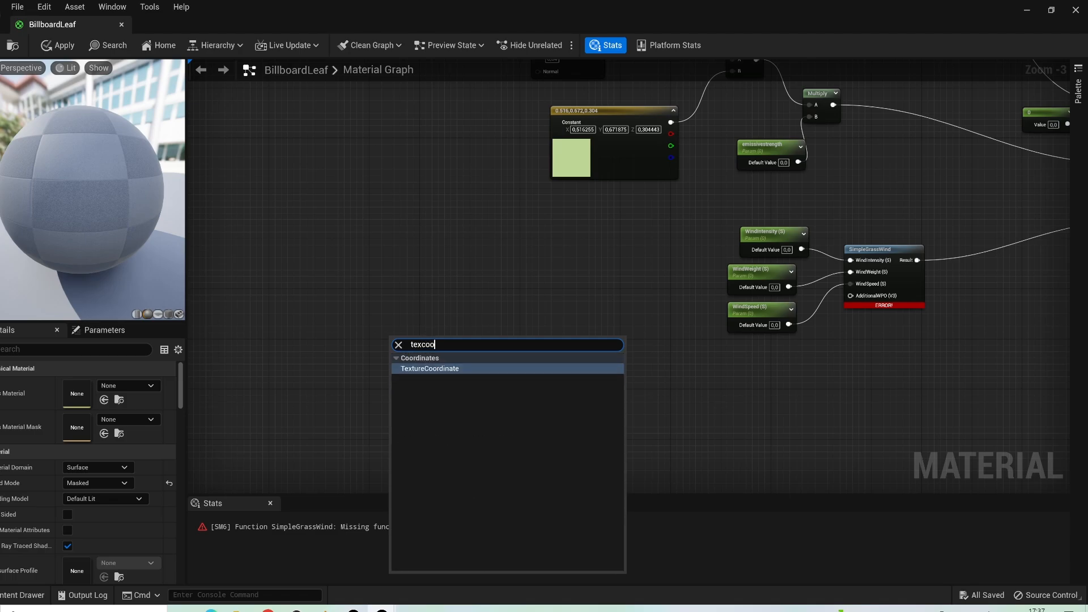
pyautogui.click(428, 368)
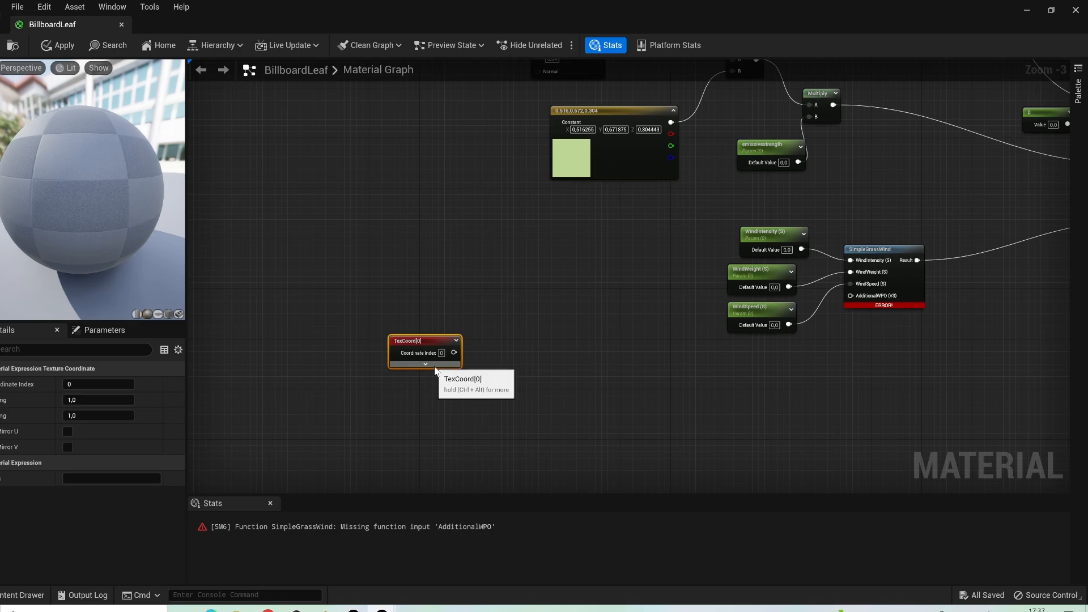
# Feed the TexCoord output into a new OneMinus node and chain a Multiply node after it
pyautogui.scroll(3, 431, 363)
pyautogui.moveTo(465, 347); pyautogui.dragTo(531, 356)
pyautogui.write('1-x')
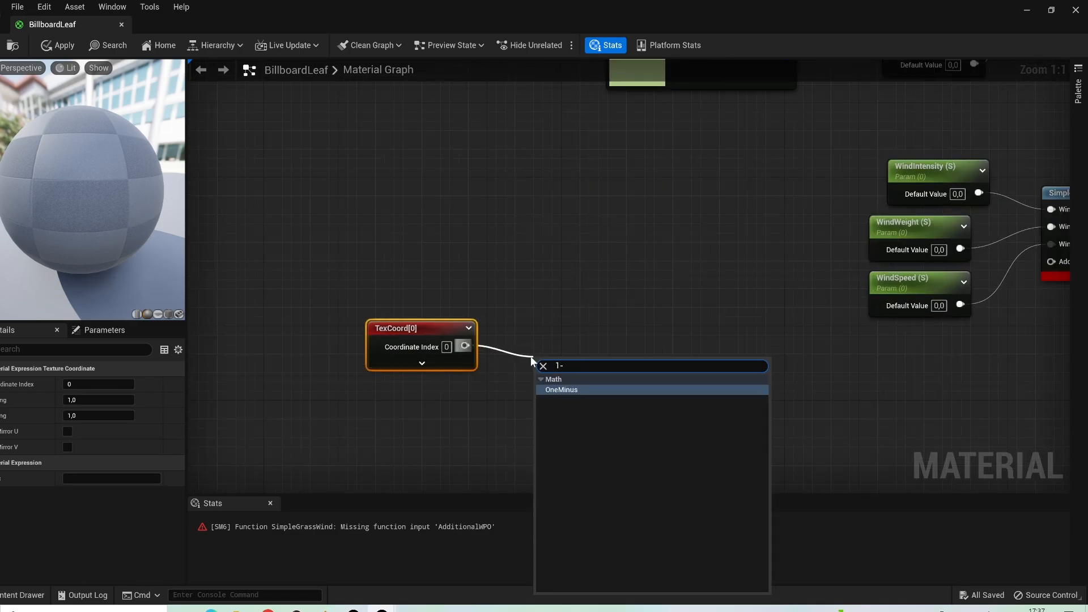
pyautogui.click(575, 396)
pyautogui.moveTo(554, 367); pyautogui.dragTo(673, 349)
pyautogui.write('mult')
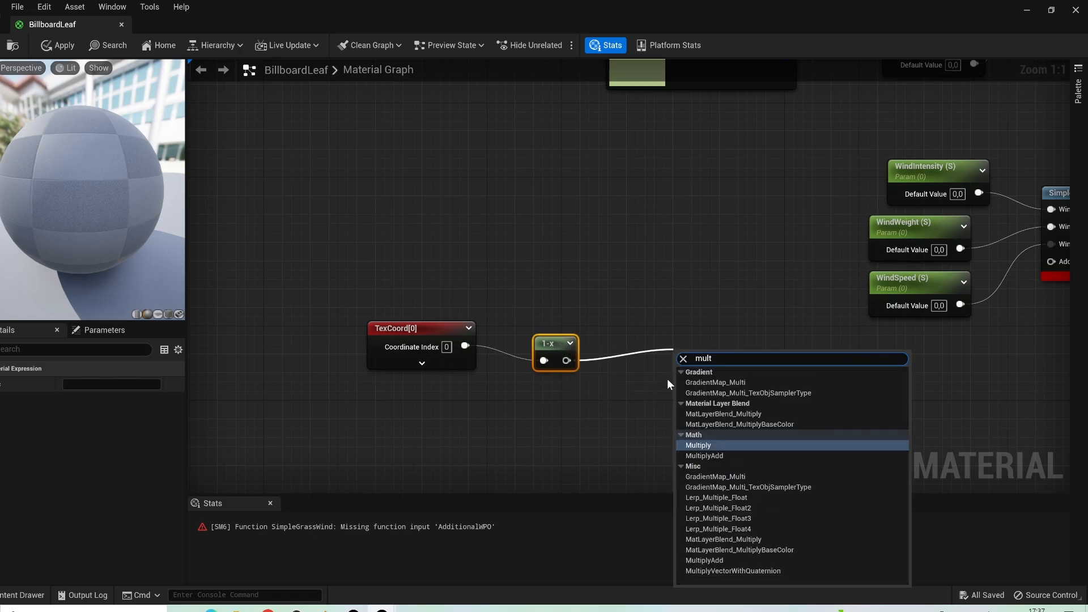
pyautogui.click(699, 445)
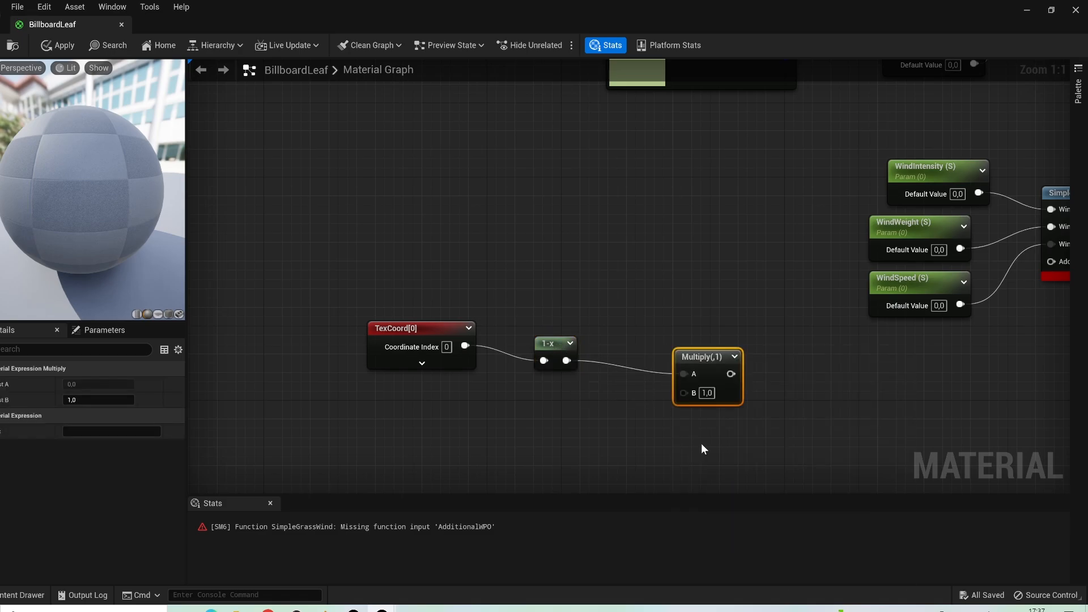
# Extend the TexCoord chain from the Multiply output with a Subtract node followed by a second Multiply node
pyautogui.moveTo(672, 414); pyautogui.dragTo(451, 398, button='right')
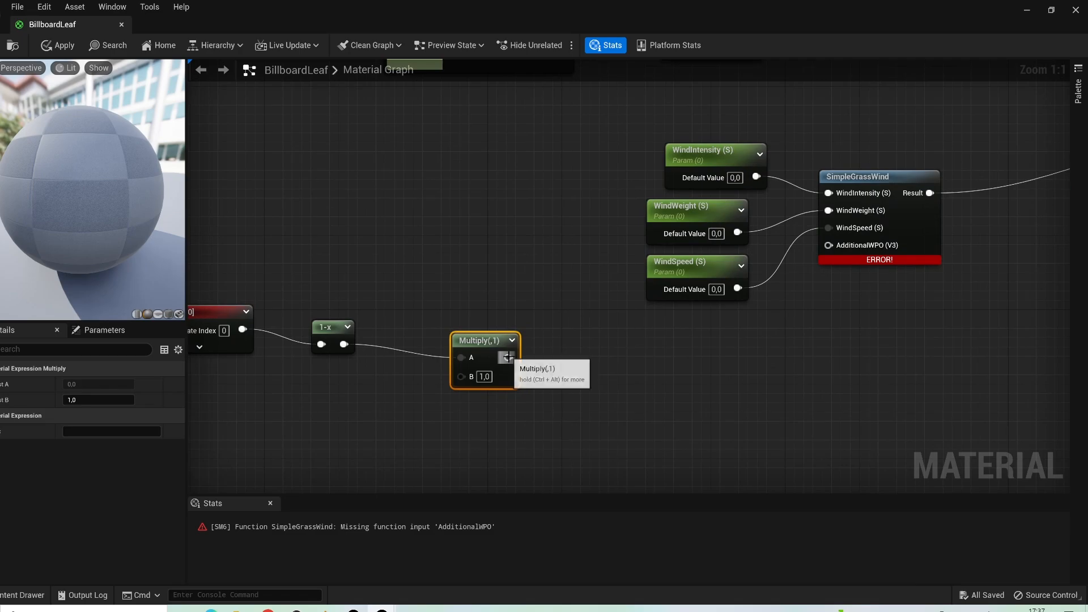
pyautogui.moveTo(509, 357); pyautogui.dragTo(578, 359)
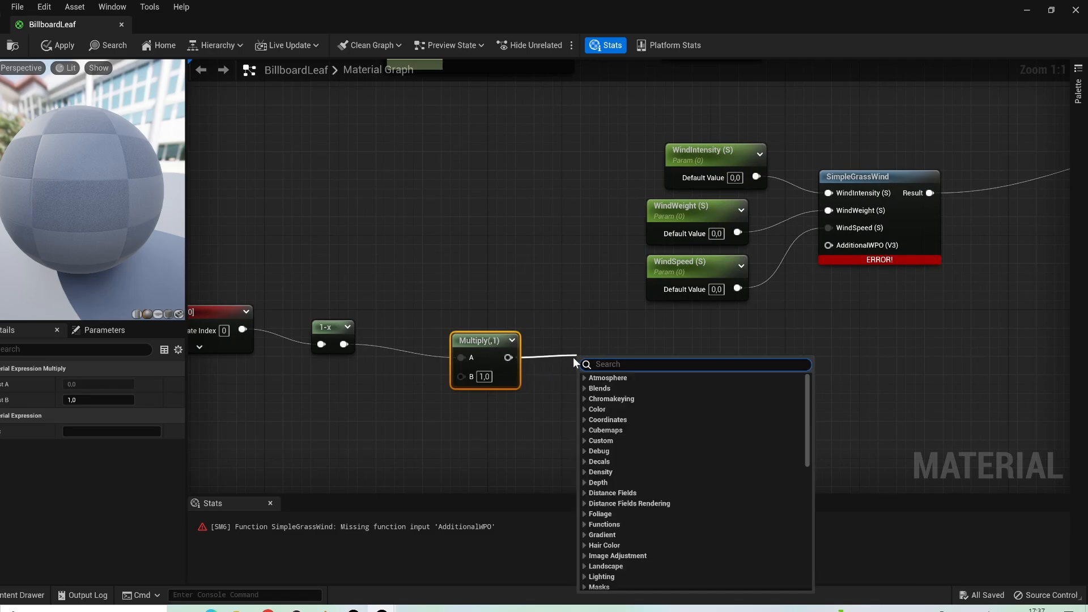
pyautogui.write('sub')
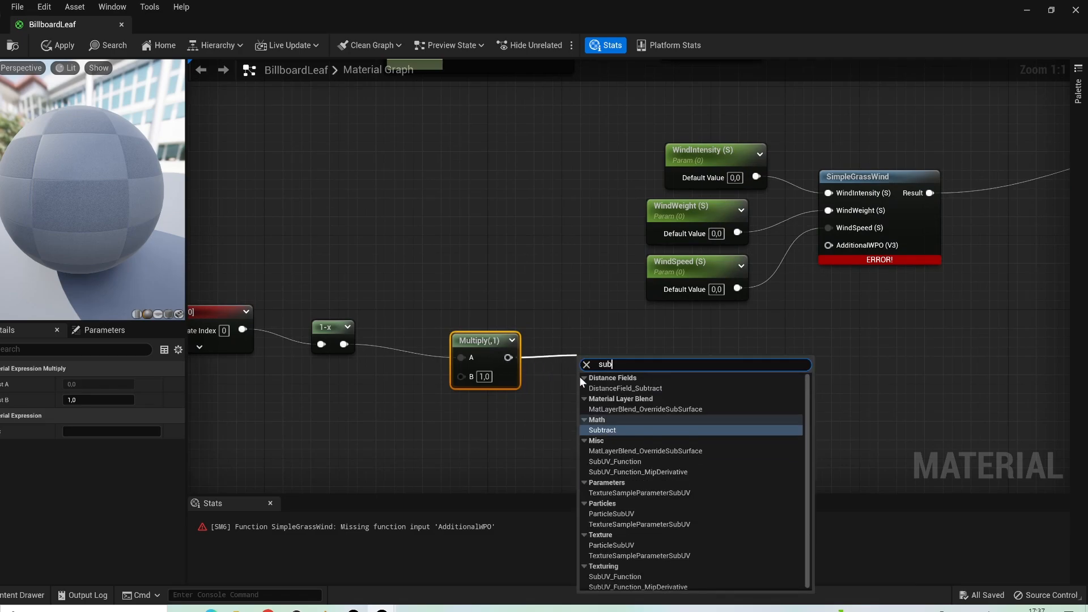
pyautogui.click(595, 431)
pyautogui.moveTo(636, 379); pyautogui.dragTo(697, 370)
pyautogui.write('mu')
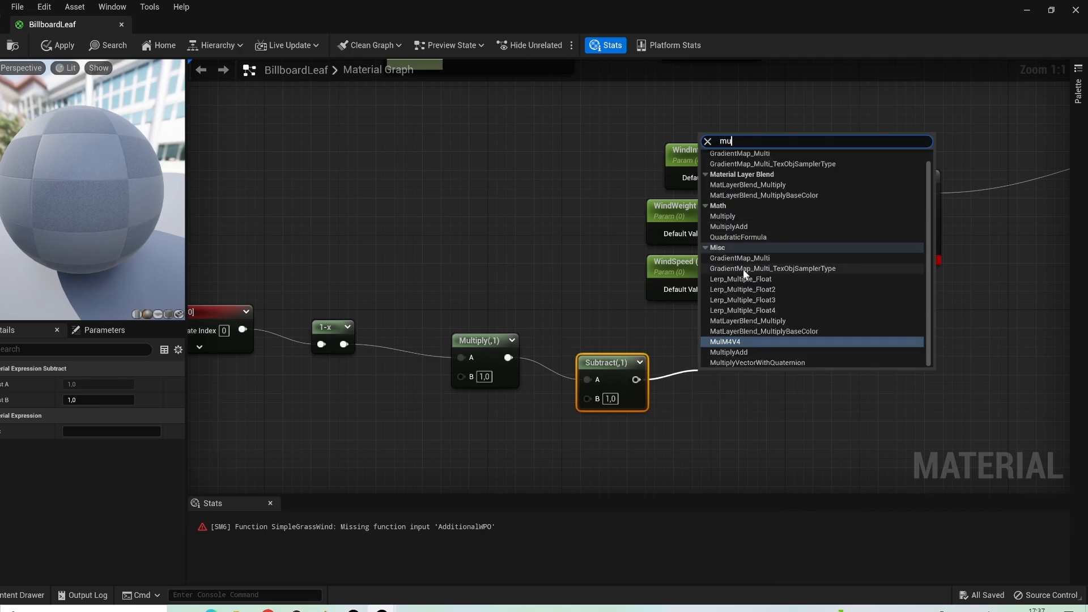
pyautogui.click(729, 216)
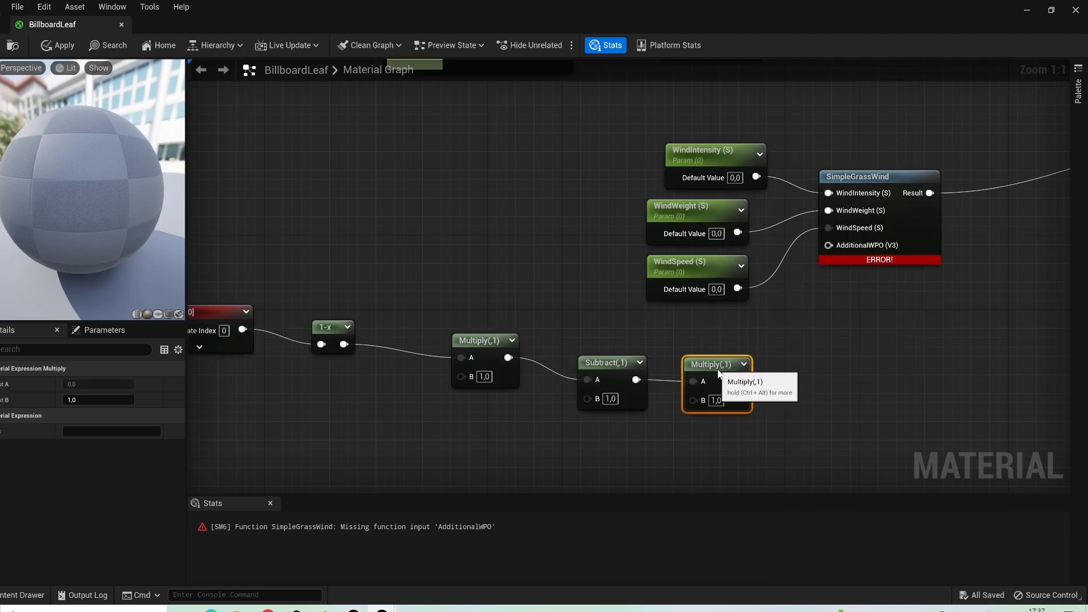
pyautogui.moveTo(740, 383); pyautogui.dragTo(806, 377)
pyautogui.write('appen')
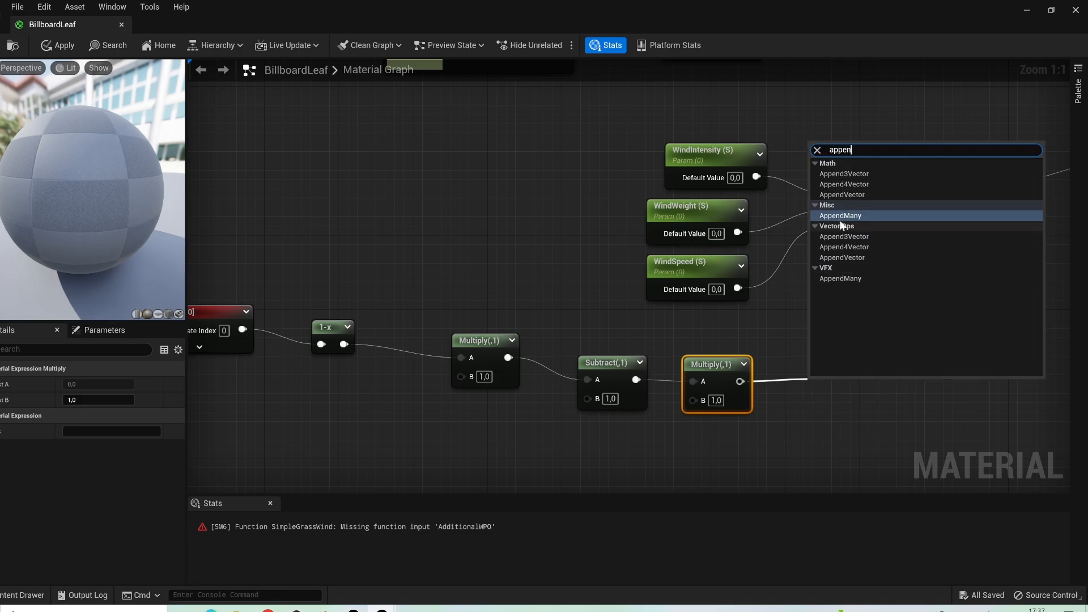
pyautogui.click(839, 216)
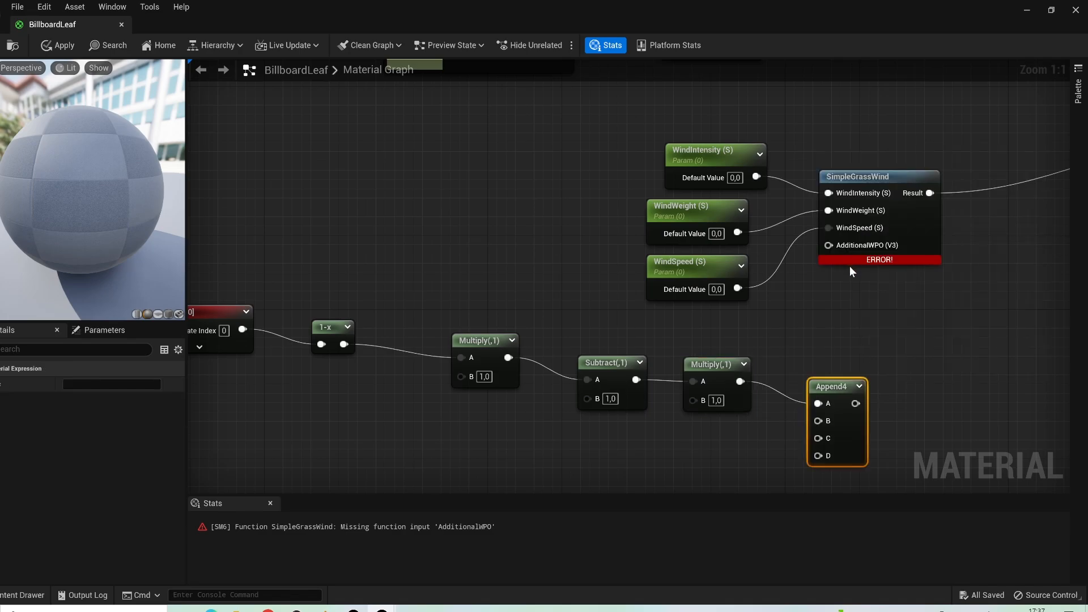
pyautogui.press('Delete')
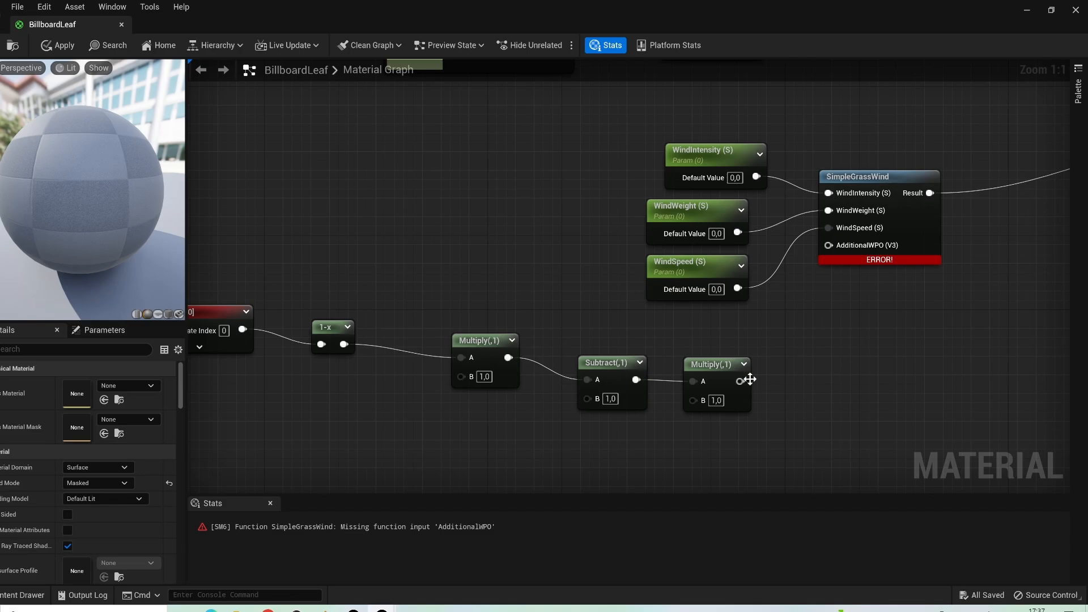
# Add an AppendVector node fed by the second Multiply's output and line it up with the chain
pyautogui.moveTo(740, 382); pyautogui.dragTo(838, 370)
pyautogui.write('append')
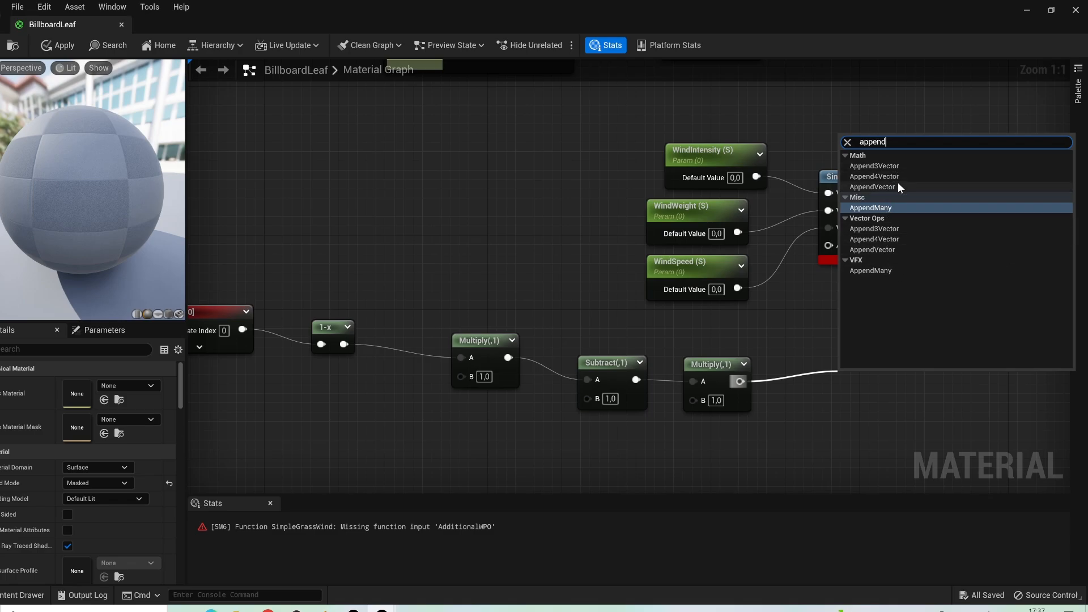
pyautogui.click(883, 250)
pyautogui.moveTo(844, 374); pyautogui.dragTo(842, 372)
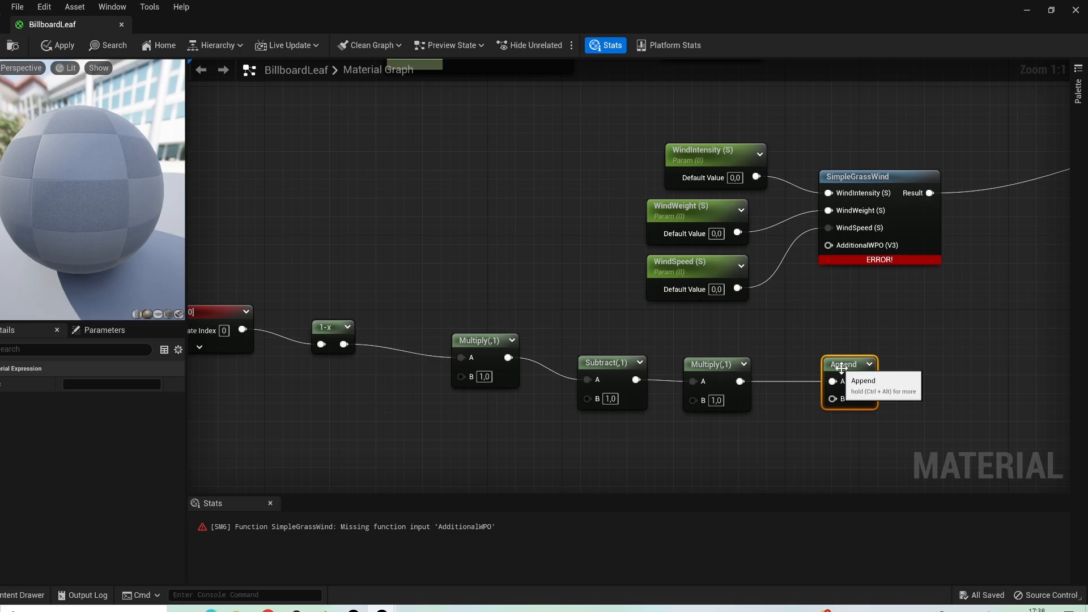
# Connect the Append output to a new Transform vector node and align it with the chain
pyautogui.moveTo(864, 411); pyautogui.dragTo(630, 381, button='right')
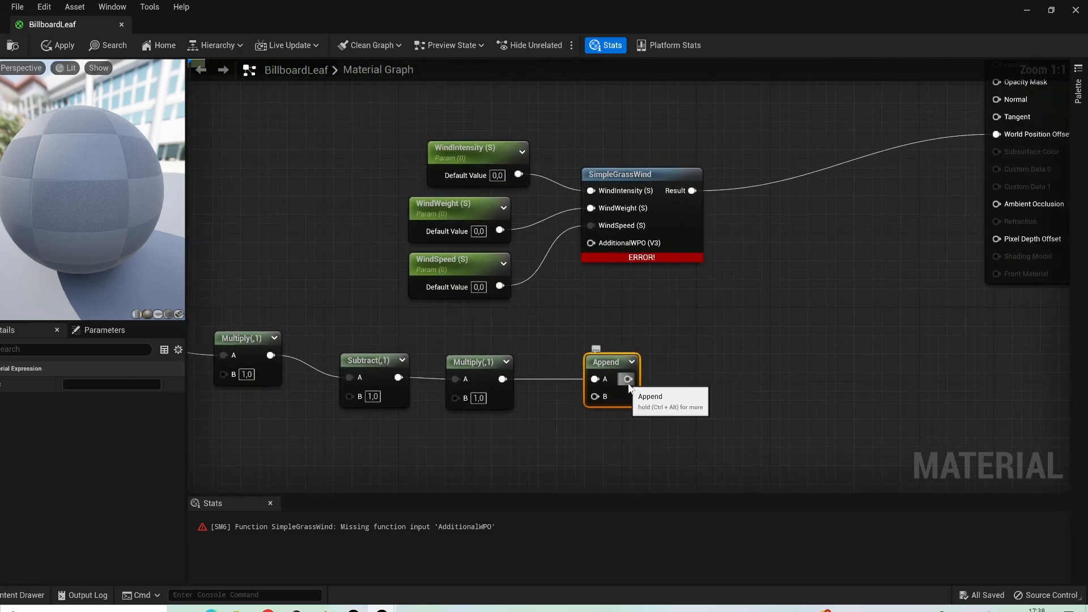
pyautogui.moveTo(628, 379); pyautogui.dragTo(689, 373)
pyautogui.write('tra')
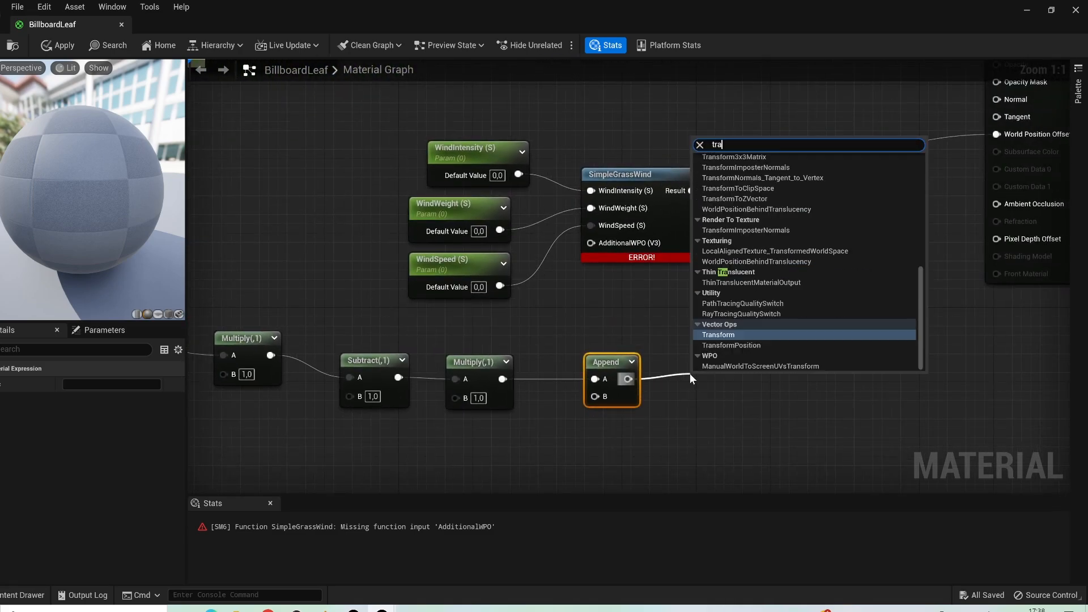
pyautogui.write('ns')
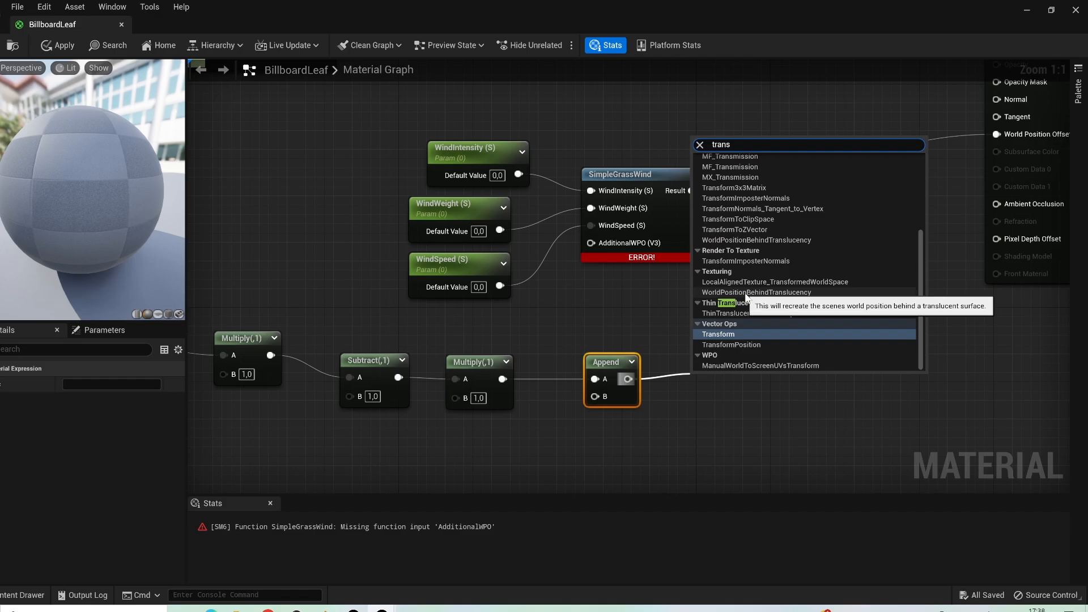
pyautogui.write('form')
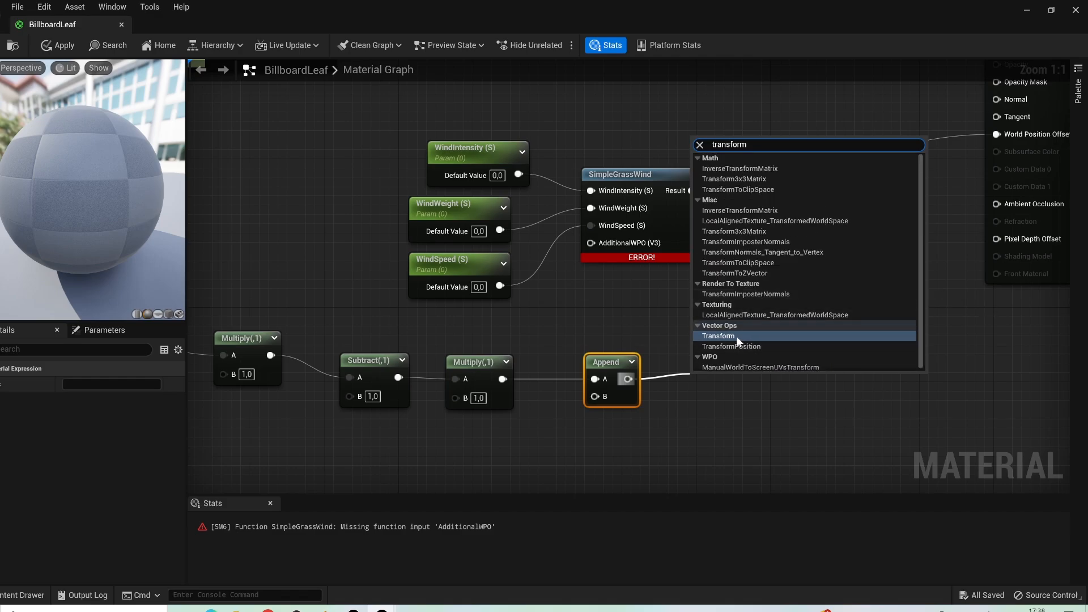
pyautogui.click(728, 337)
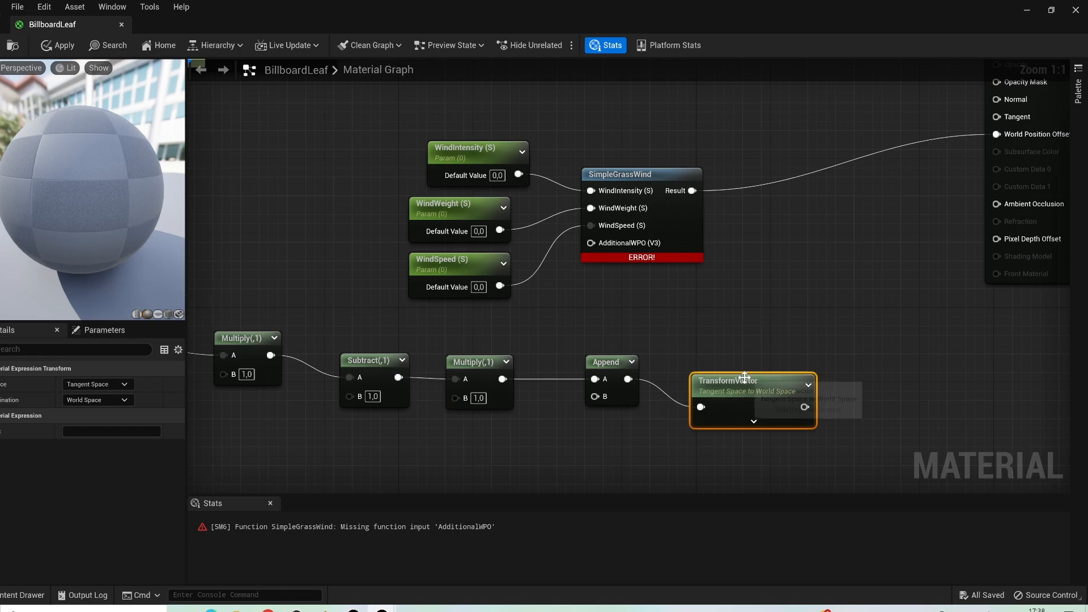
pyautogui.moveTo(744, 378); pyautogui.dragTo(732, 349)
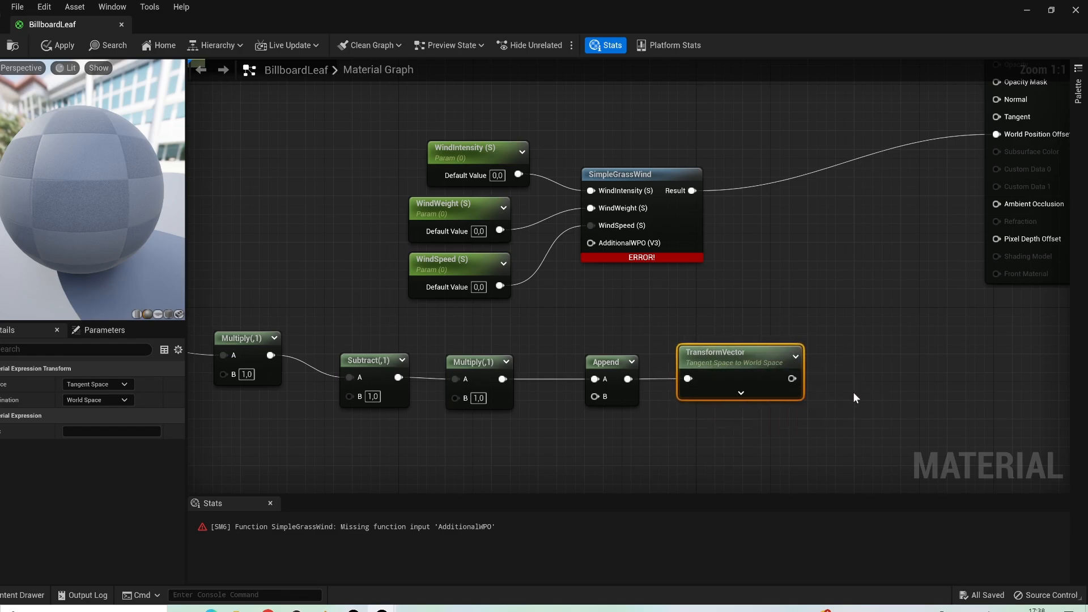
# Set the TransformVector node's source to Camera Space and its destination to Local Space
pyautogui.moveTo(855, 397); pyautogui.dragTo(760, 379, button='right')
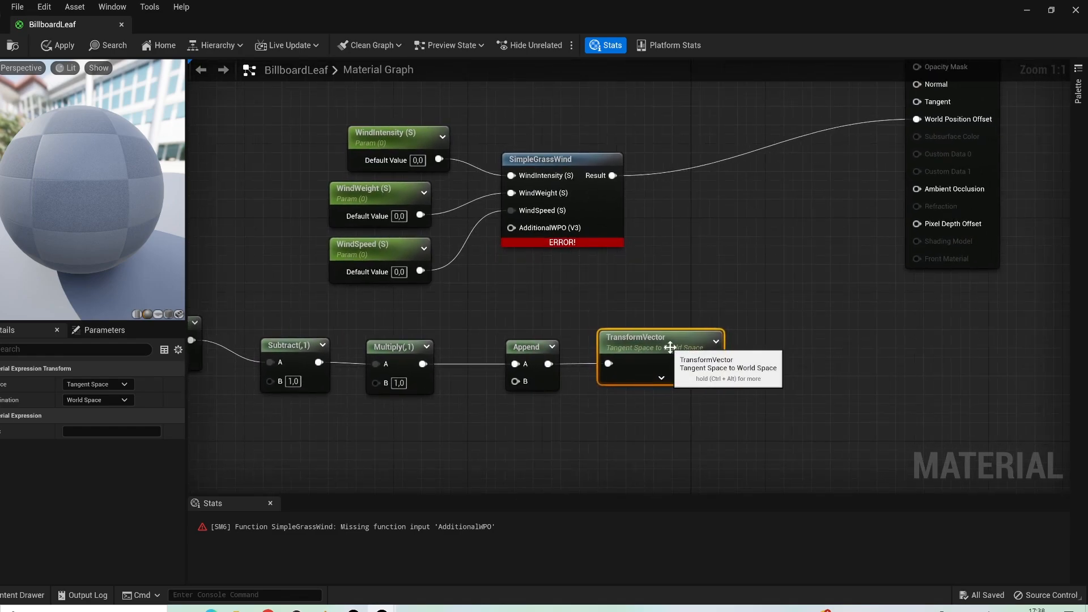
pyautogui.click(105, 385)
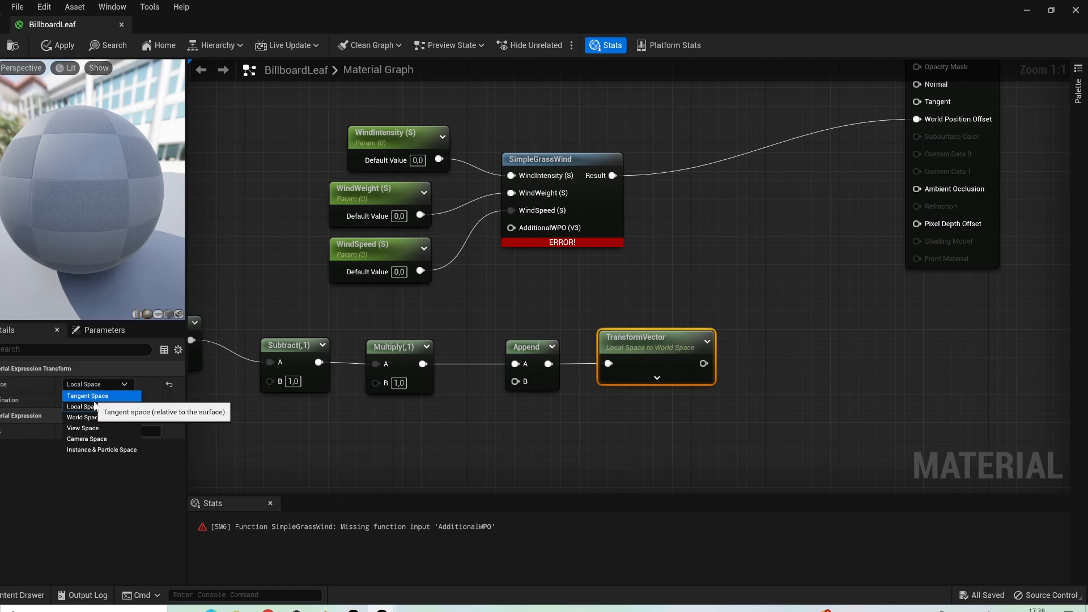
pyautogui.click(85, 439)
pyautogui.click(91, 398)
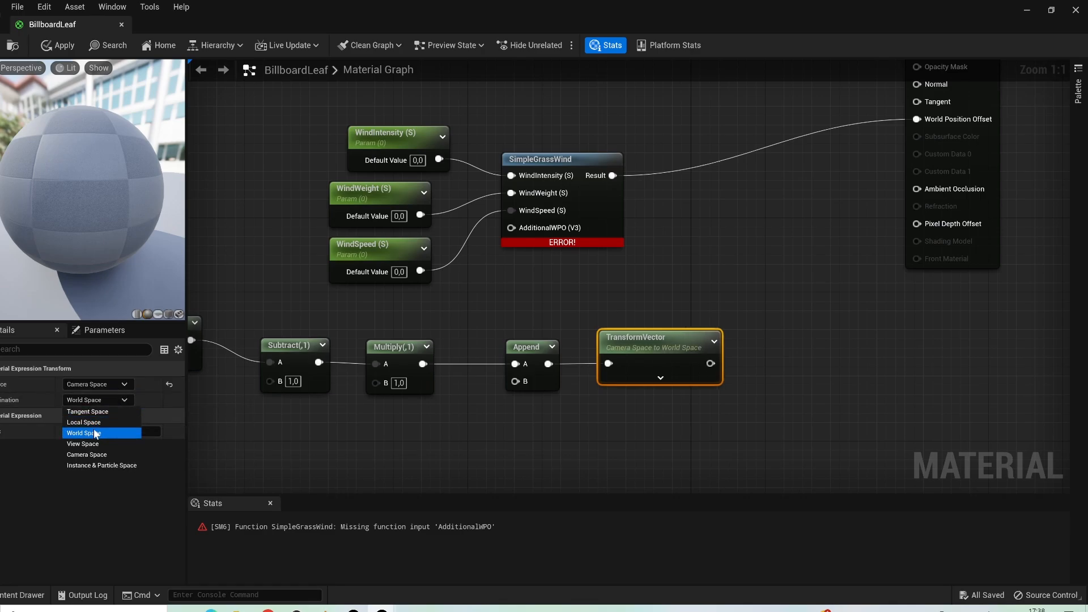
pyautogui.click(84, 422)
# Add a Normalize node fed by the TransformVector output
pyautogui.moveTo(536, 422); pyautogui.dragTo(529, 447, button='right')
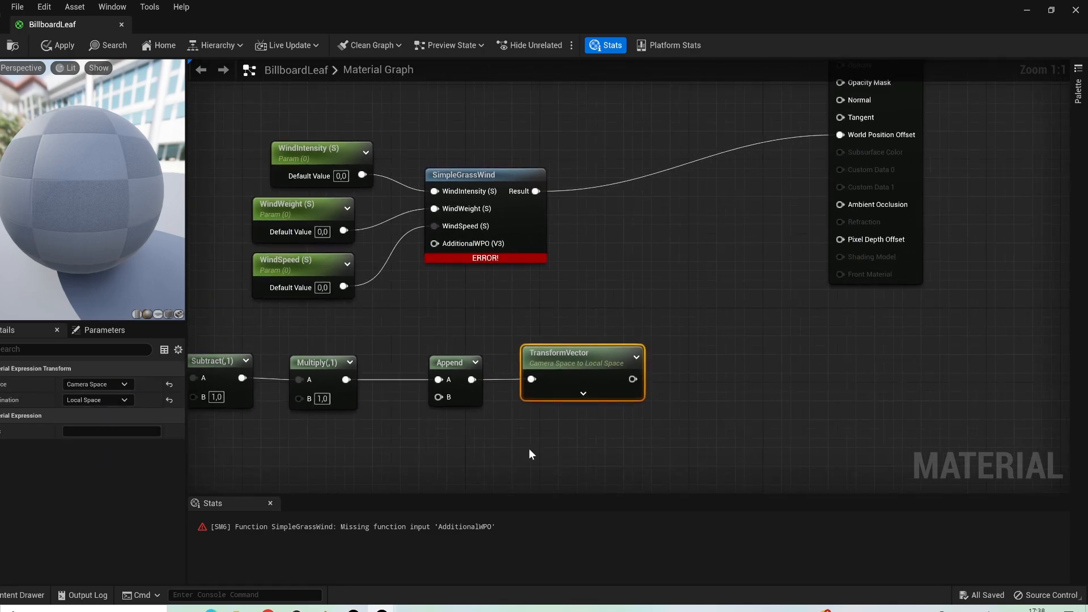
pyautogui.moveTo(633, 379); pyautogui.dragTo(702, 370)
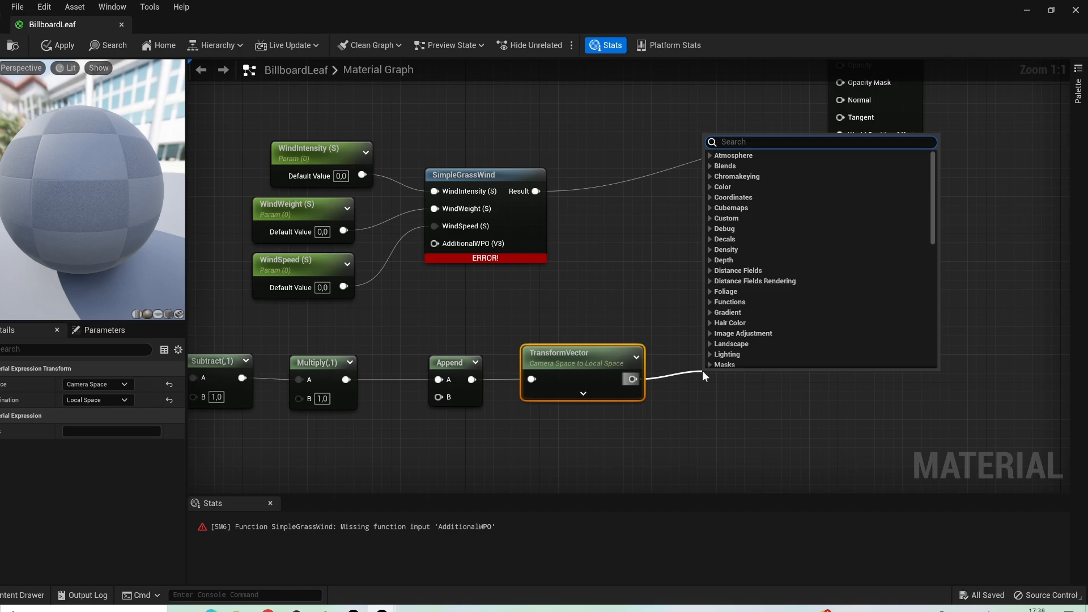
pyautogui.write('normali')
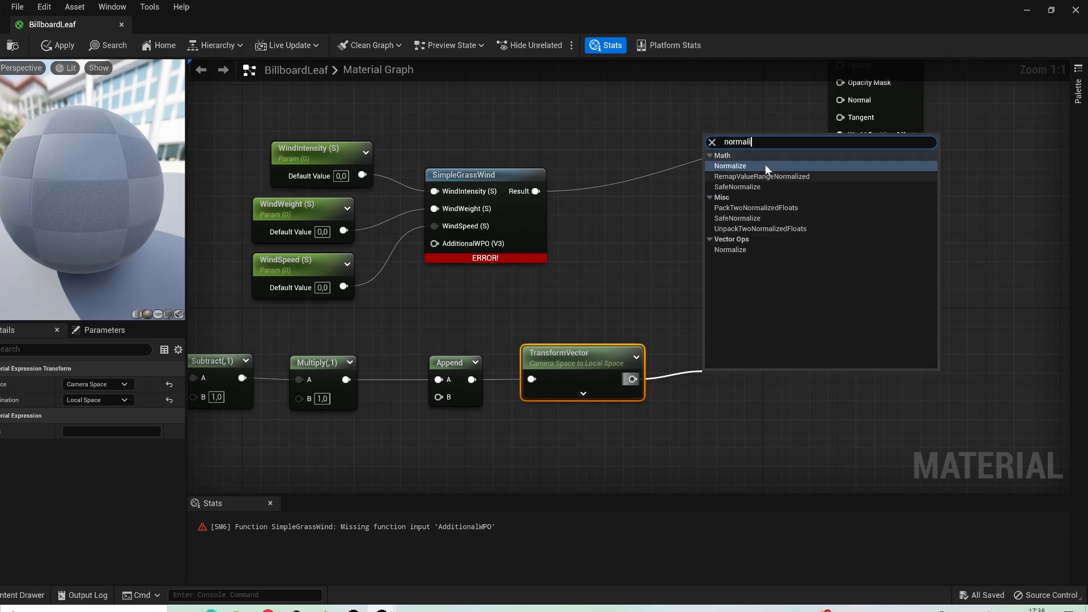
pyautogui.click(746, 163)
# Add a Multiply node fed by the Normalize node's output
pyautogui.moveTo(728, 330); pyautogui.dragTo(595, 318, button='right')
pyautogui.moveTo(605, 363); pyautogui.dragTo(691, 365)
pyautogui.write('mult')
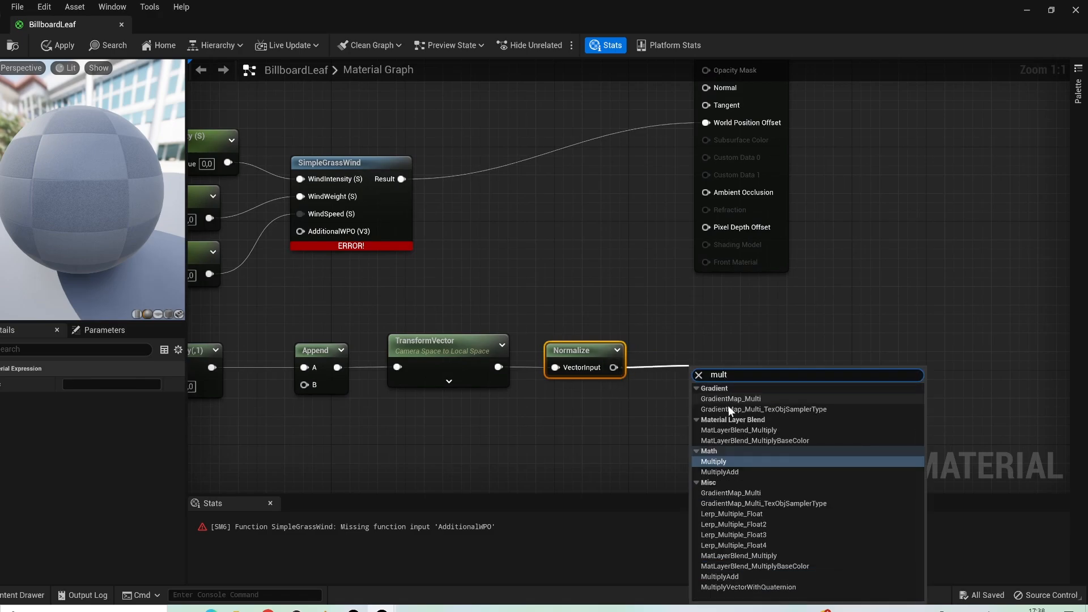
pyautogui.click(718, 460)
# Move the whole chain from TexCoord to the last Multiply away from the SimpleGrassWind nodes to free up space
pyautogui.scroll(-2, 451, 281)
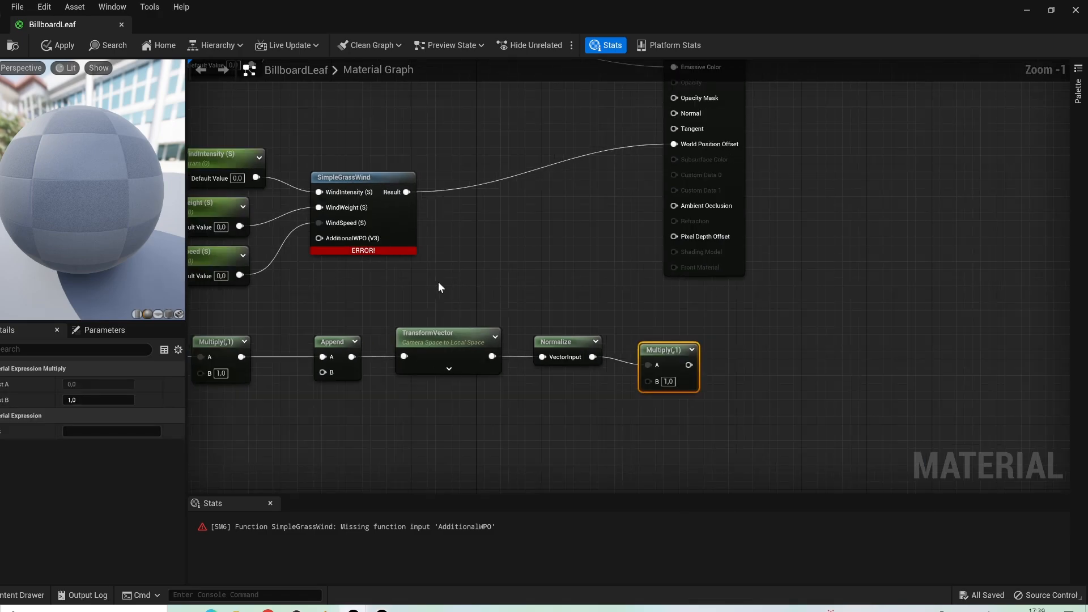
pyautogui.scroll(-4, 600, 281)
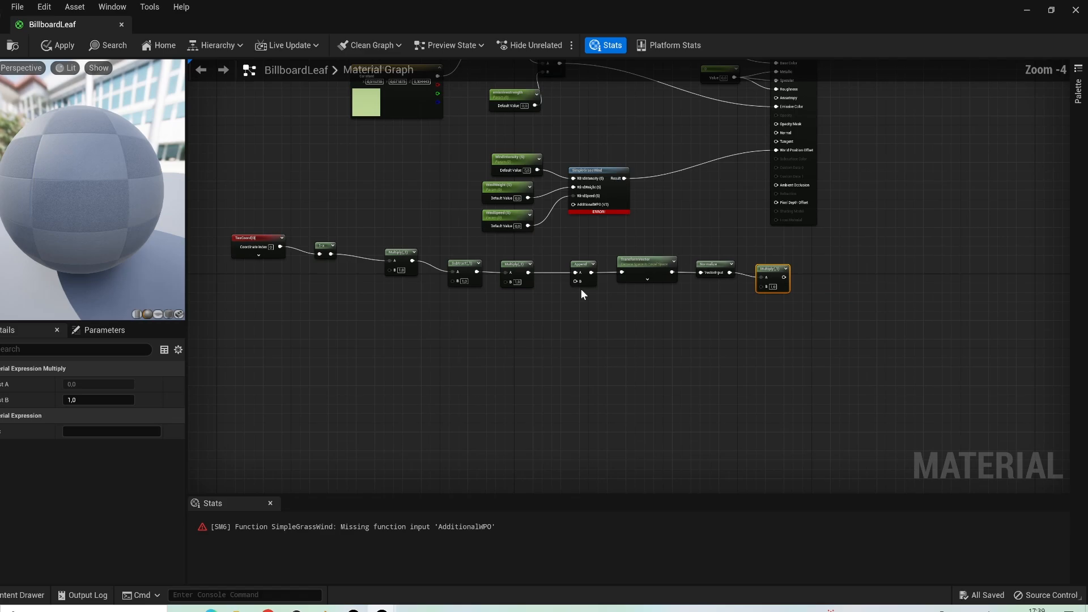
pyautogui.moveTo(702, 344); pyautogui.dragTo(402, 264)
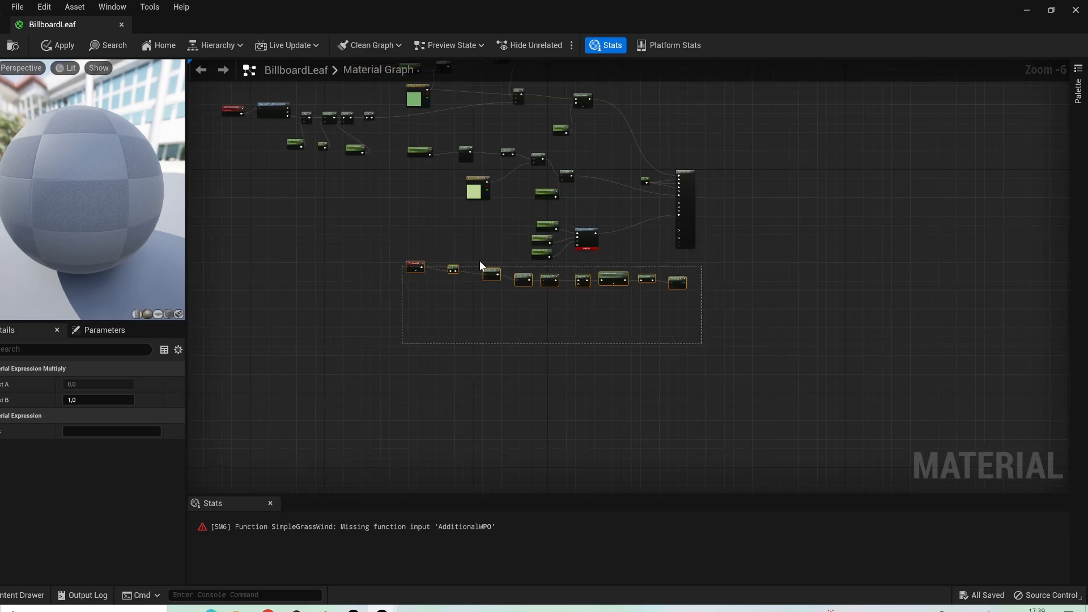
pyautogui.moveTo(492, 275); pyautogui.dragTo(266, 259)
pyautogui.scroll(5, 471, 259)
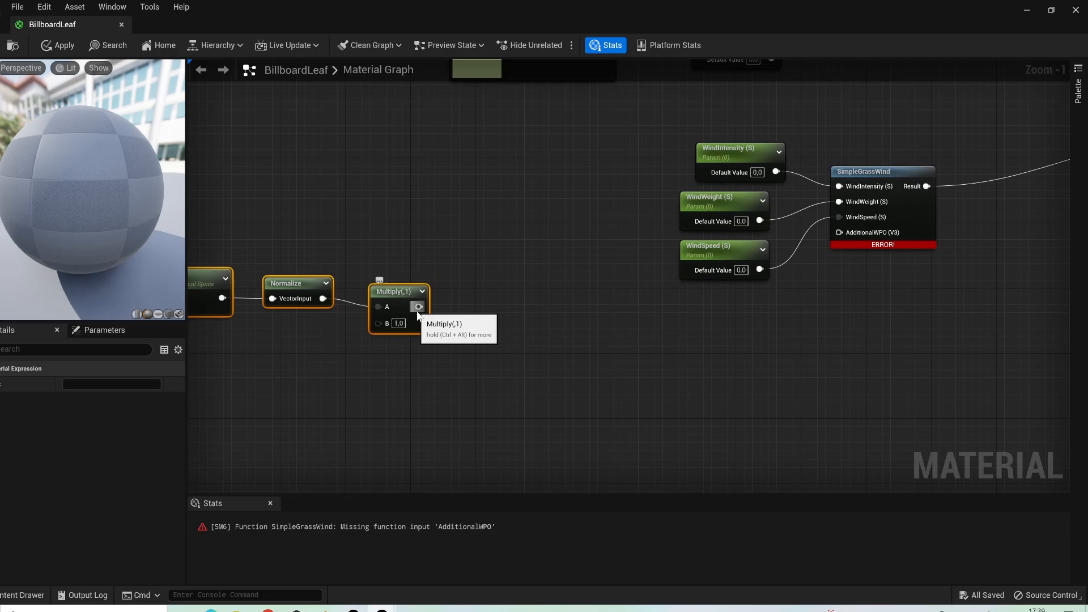
# Connect the last Multiply to a new Transform vector node and set its source to Local Space, keeping World Space as destination
pyautogui.moveTo(419, 306); pyautogui.dragTo(532, 362)
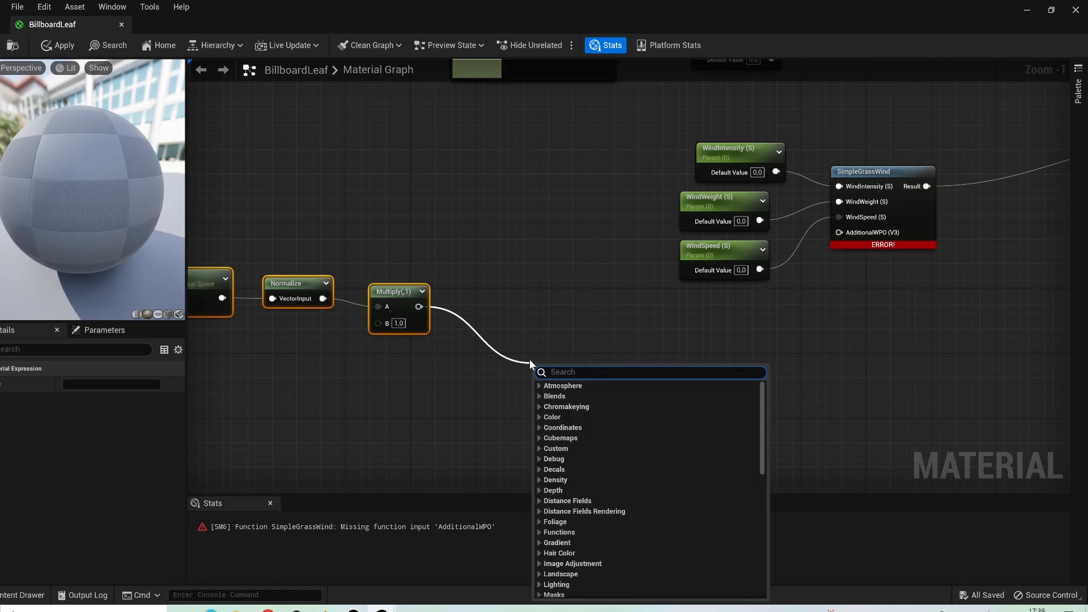
pyautogui.write('tran')
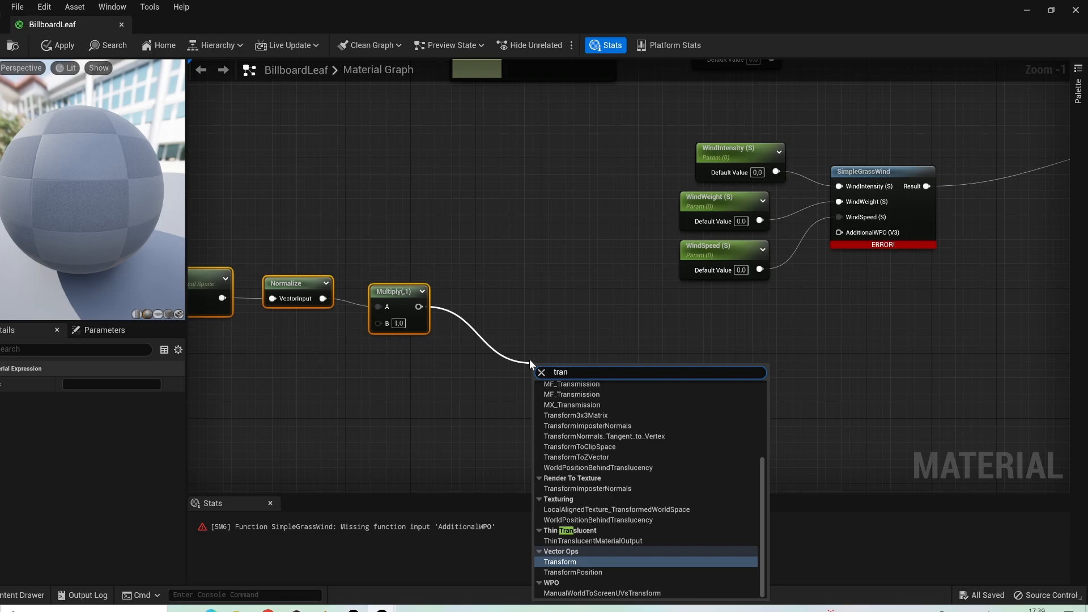
pyautogui.write('sform')
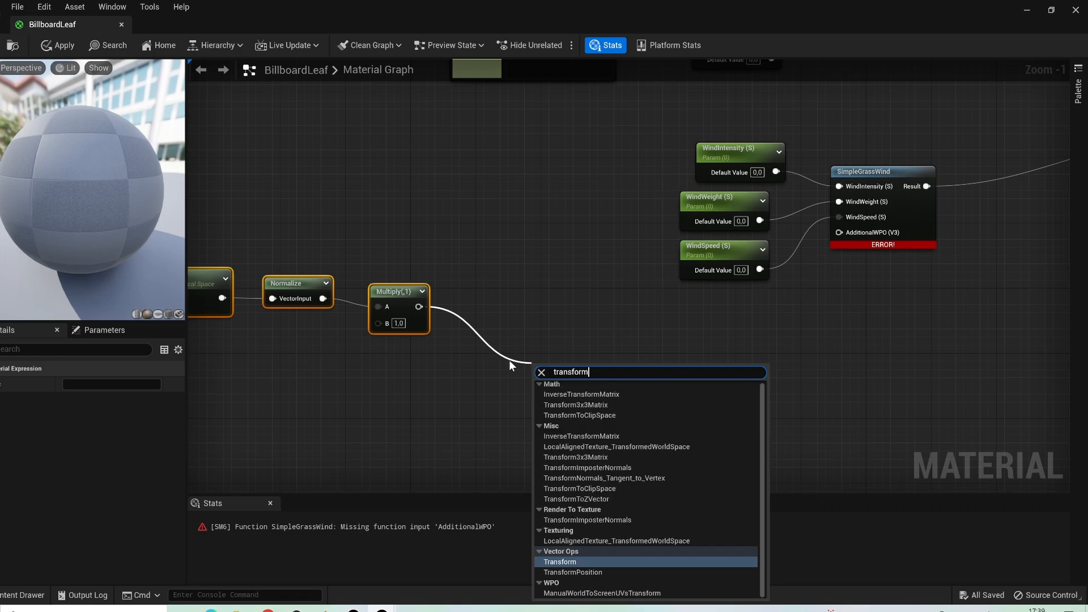
pyautogui.click(562, 562)
pyautogui.moveTo(581, 379); pyautogui.dragTo(550, 352)
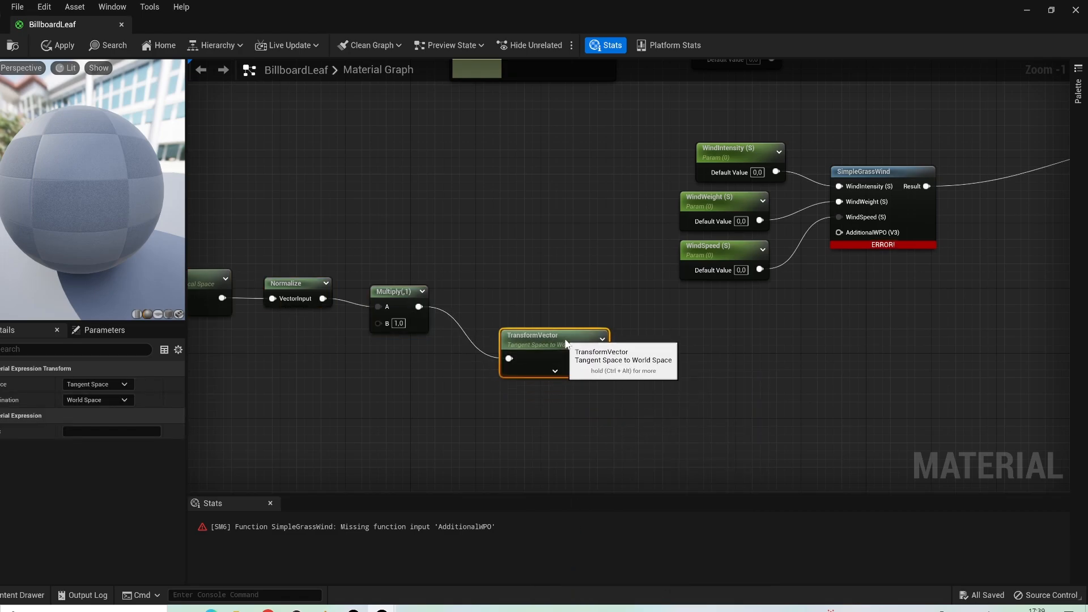
pyautogui.click(95, 385)
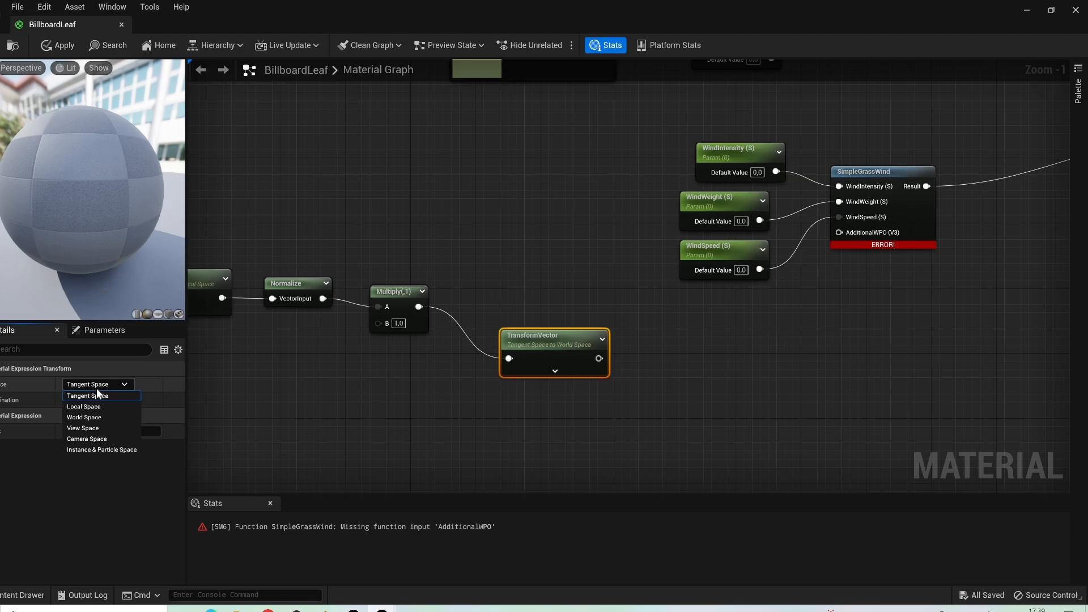
pyautogui.click(97, 407)
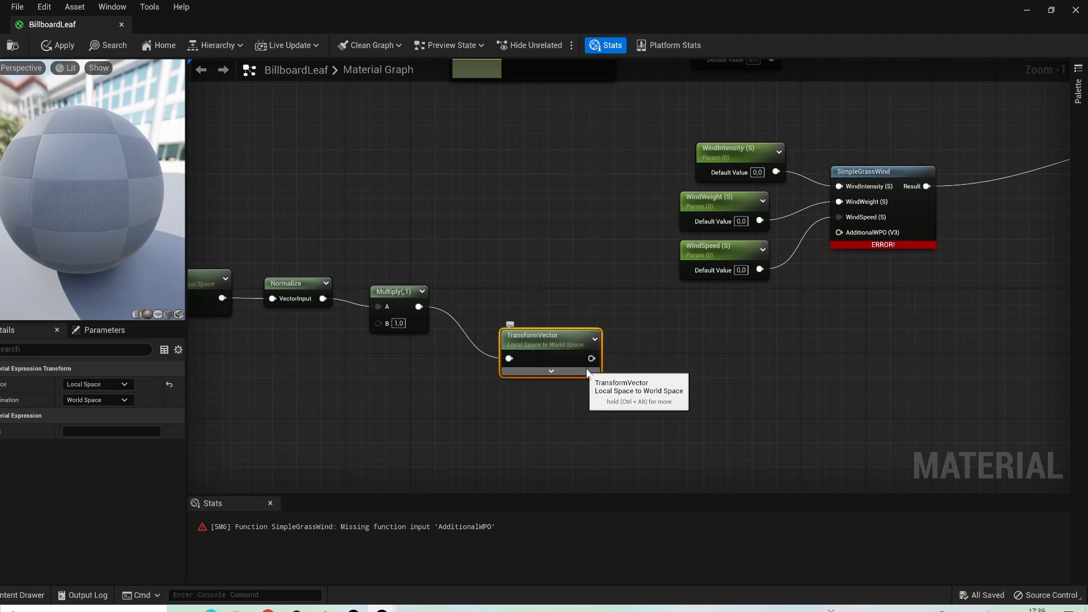
# Add an Add node fed by the Local Space to World Space TransformVector output
pyautogui.moveTo(591, 358); pyautogui.dragTo(657, 303)
pyautogui.write('add')
pyautogui.click(651, 398)
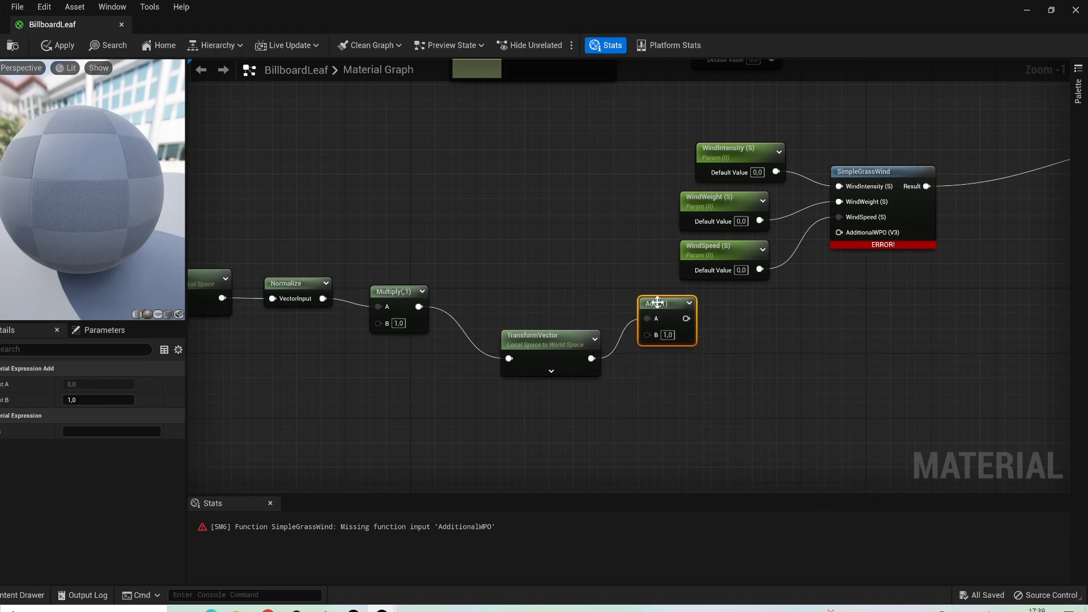
# Place a VertexNormalWS node above the chain and feed it into a new Multiply node
pyautogui.rightClick(458, 231)
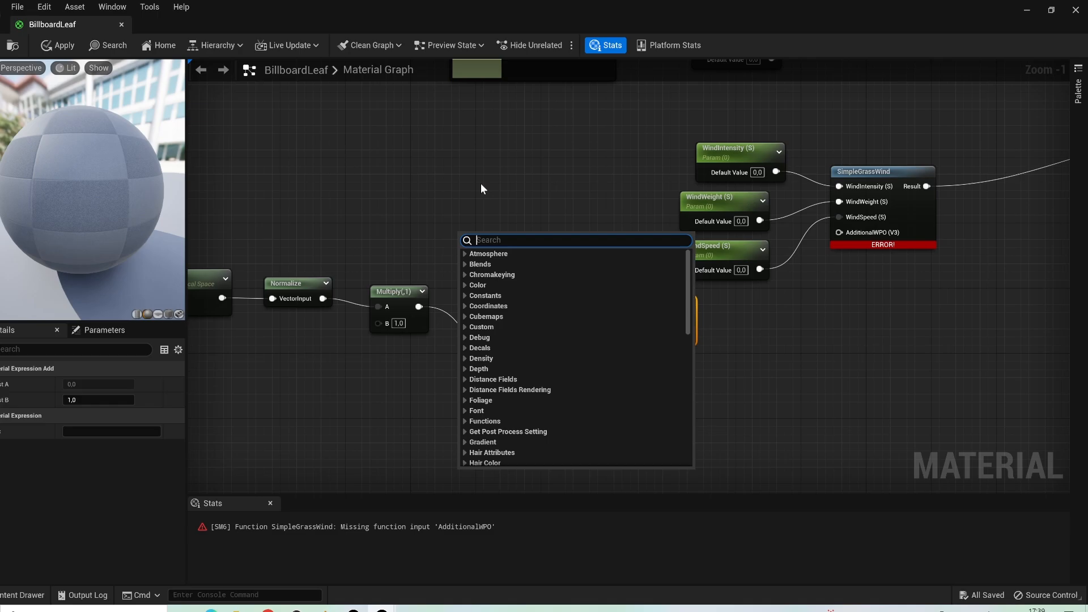
pyautogui.write('vertex')
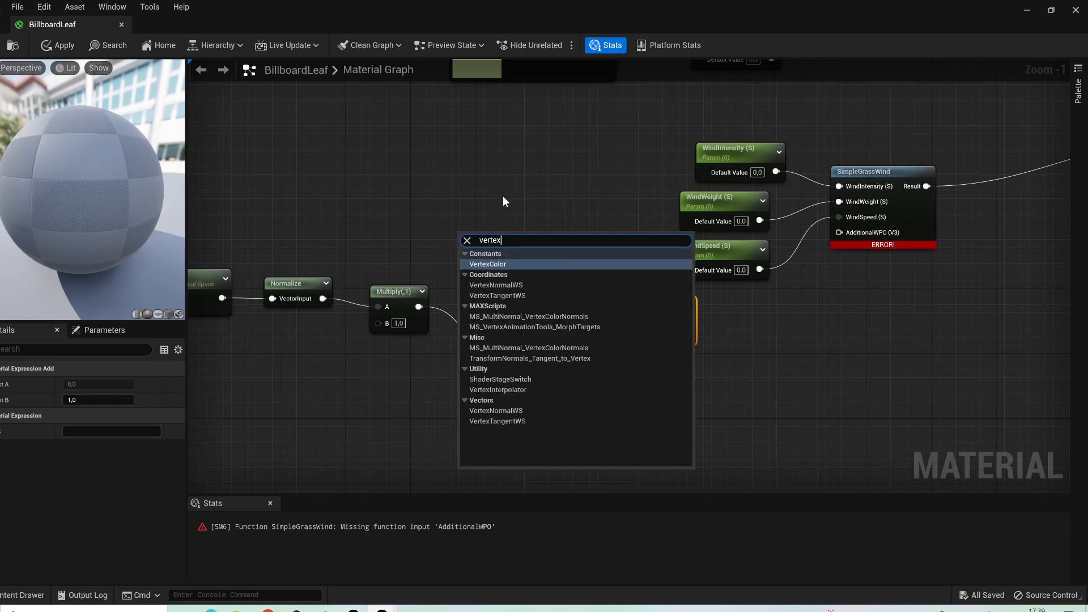
pyautogui.click(511, 287)
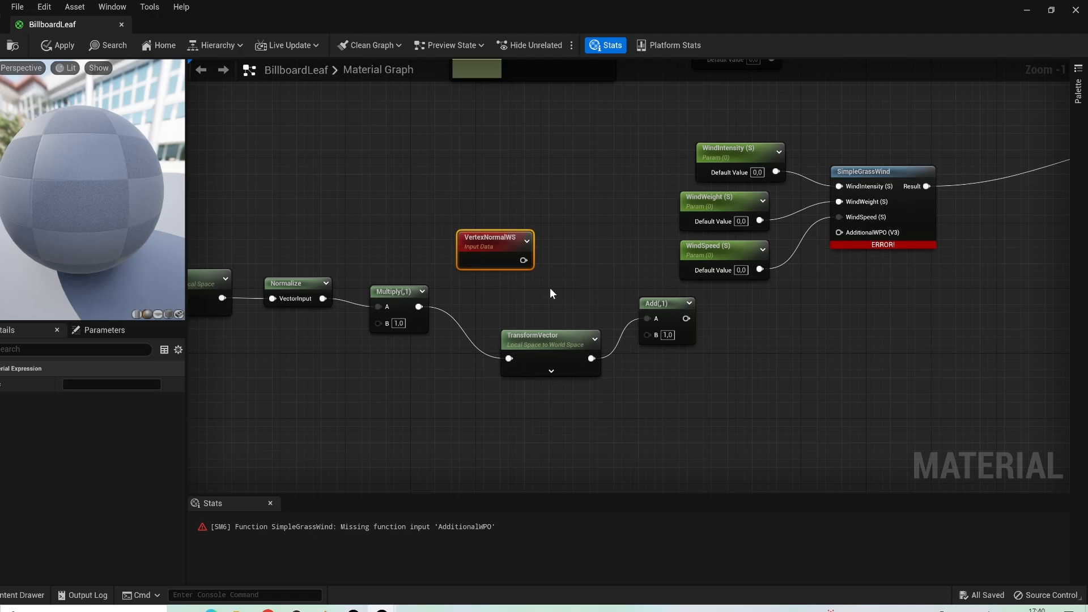
pyautogui.moveTo(475, 240); pyautogui.dragTo(423, 222)
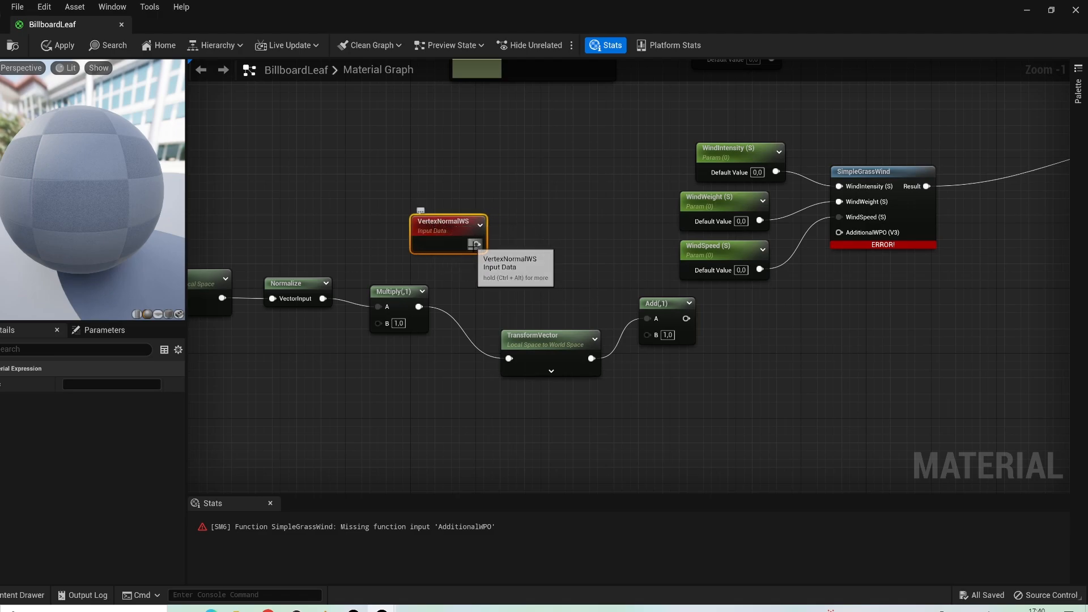
pyautogui.moveTo(477, 244); pyautogui.dragTo(526, 240)
pyautogui.write('mult')
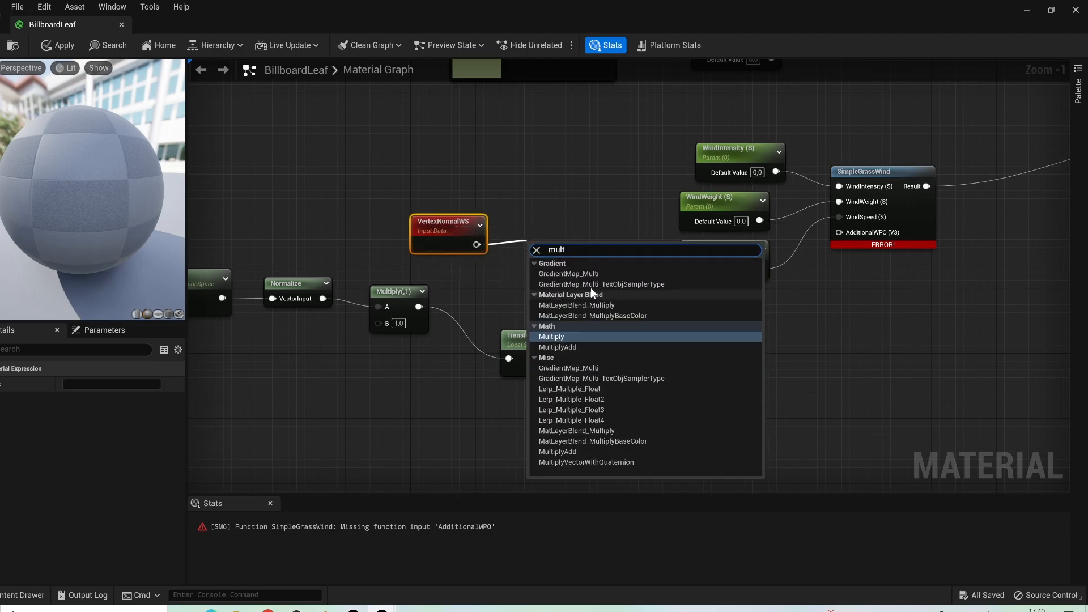
pyautogui.click(559, 337)
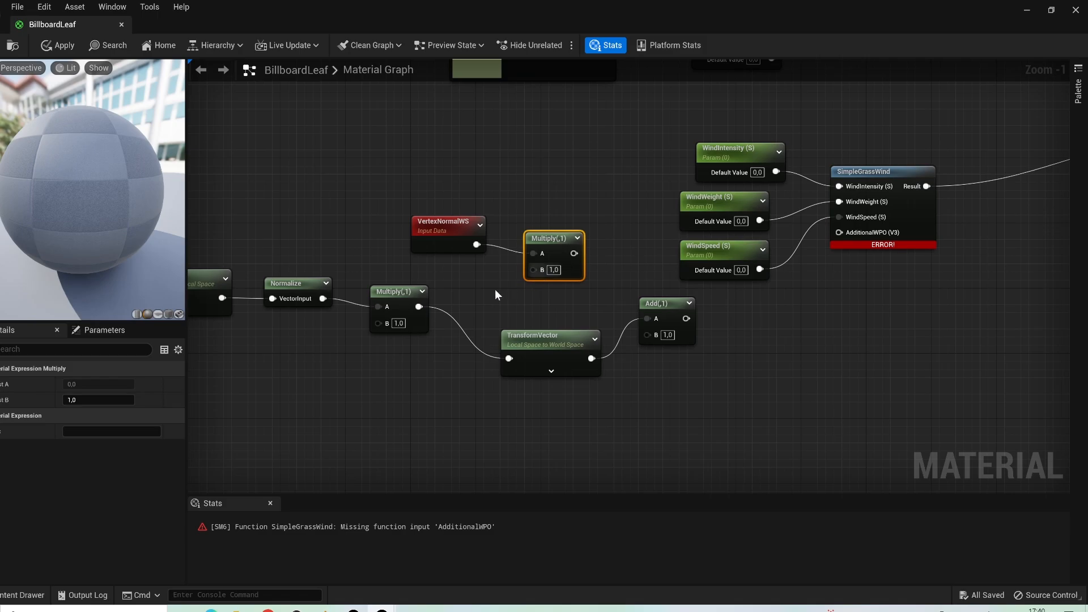
# Promote the B input of the VertexNormalWS Multiply to a scalar parameter named infilate
pyautogui.rightClick(533, 270)
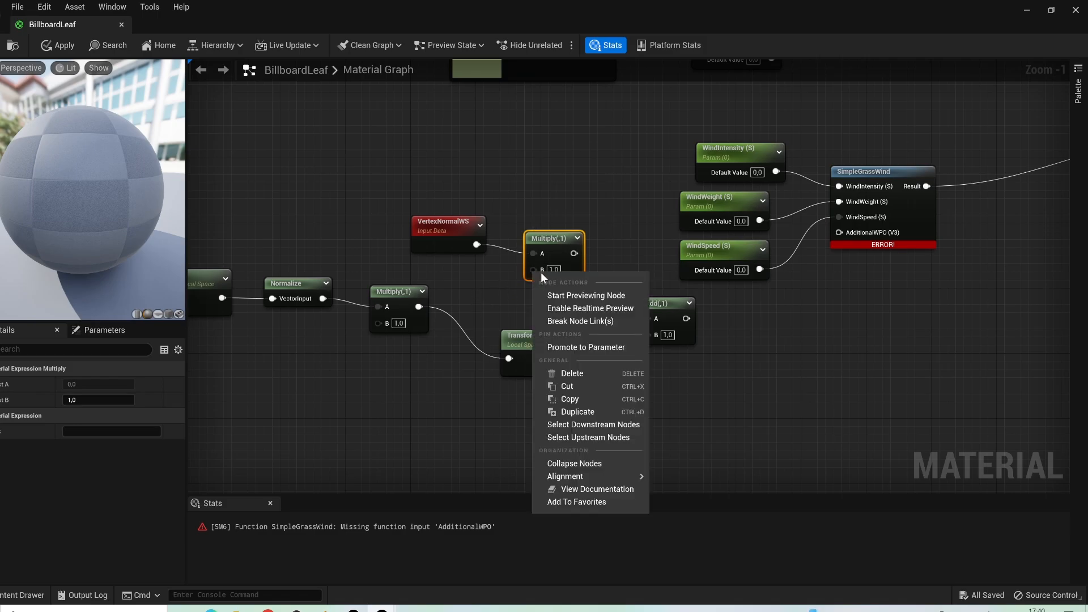
pyautogui.click(559, 342)
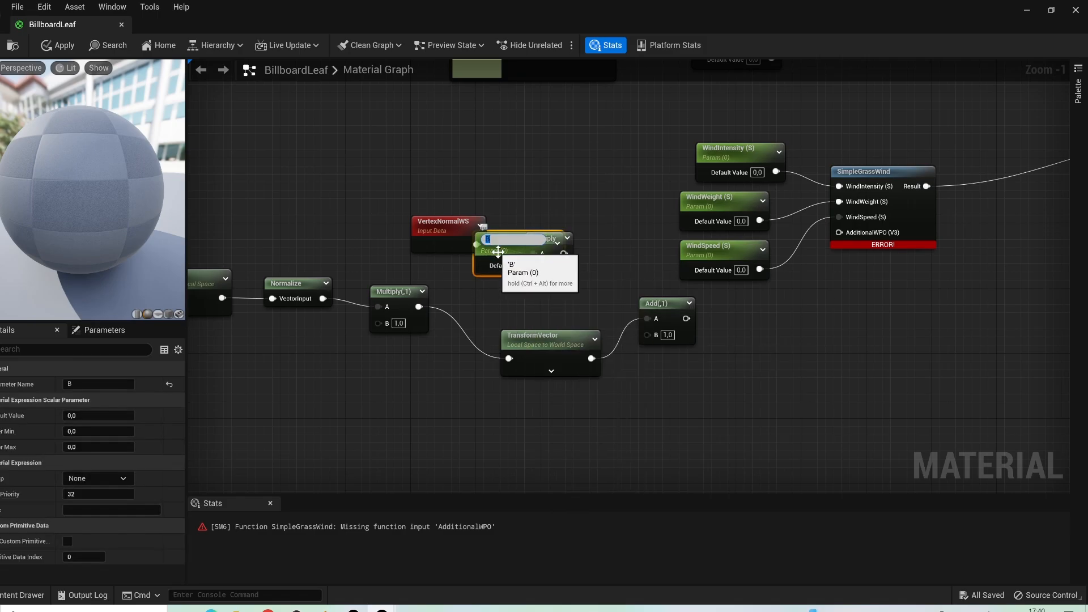
pyautogui.moveTo(488, 239); pyautogui.dragTo(465, 279)
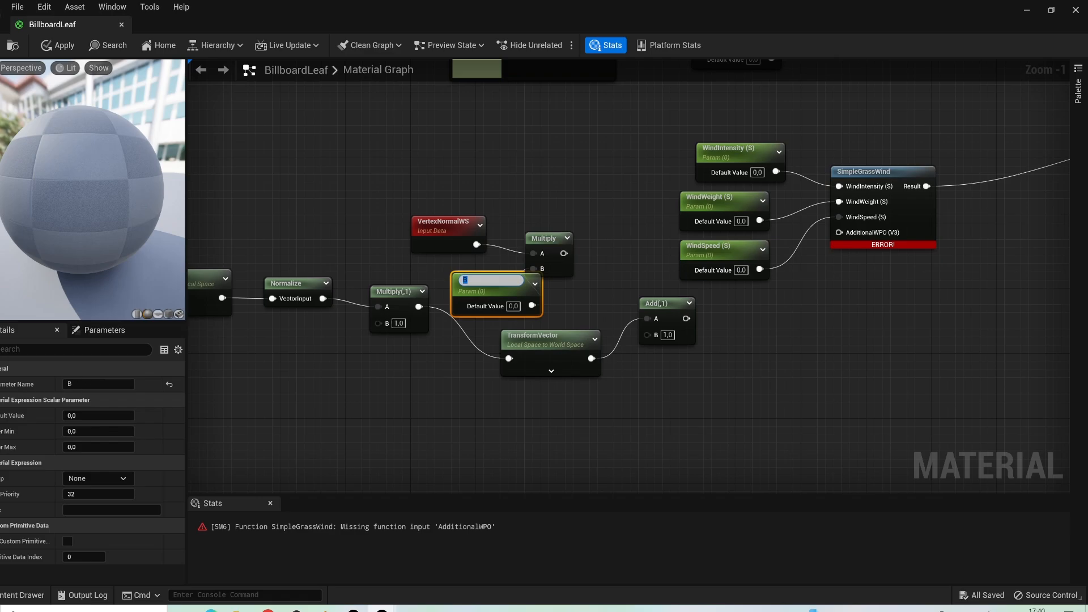
pyautogui.click(88, 384)
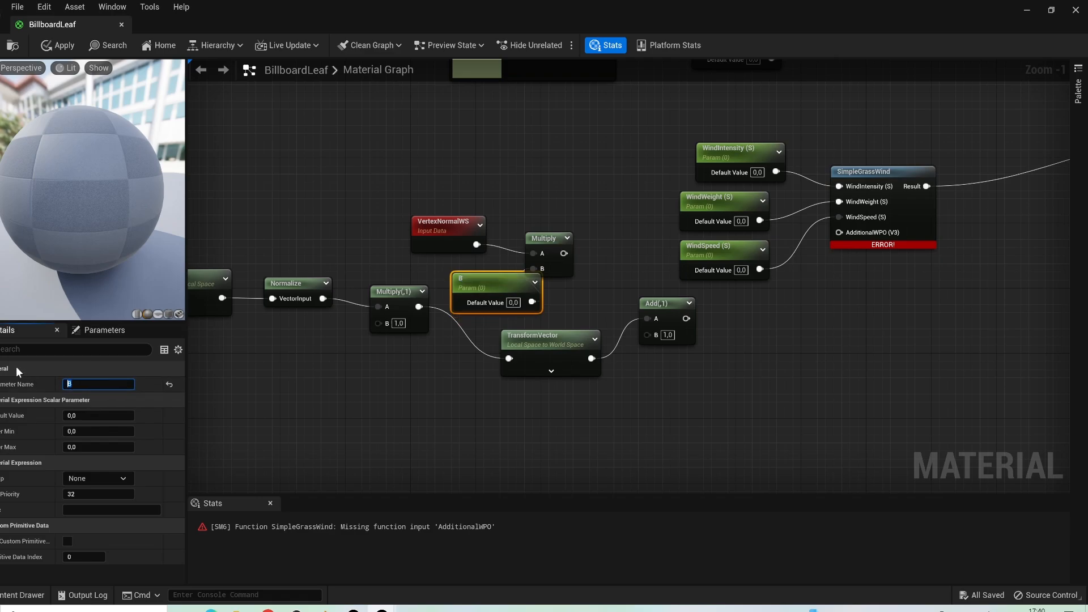
pyautogui.write('infilate')
pyautogui.click(312, 366)
# Arrange the vertex normal nodes above the chain, wiring their Multiply into the Add node's A and the TransformVector into B
pyautogui.moveTo(499, 281); pyautogui.dragTo(450, 265)
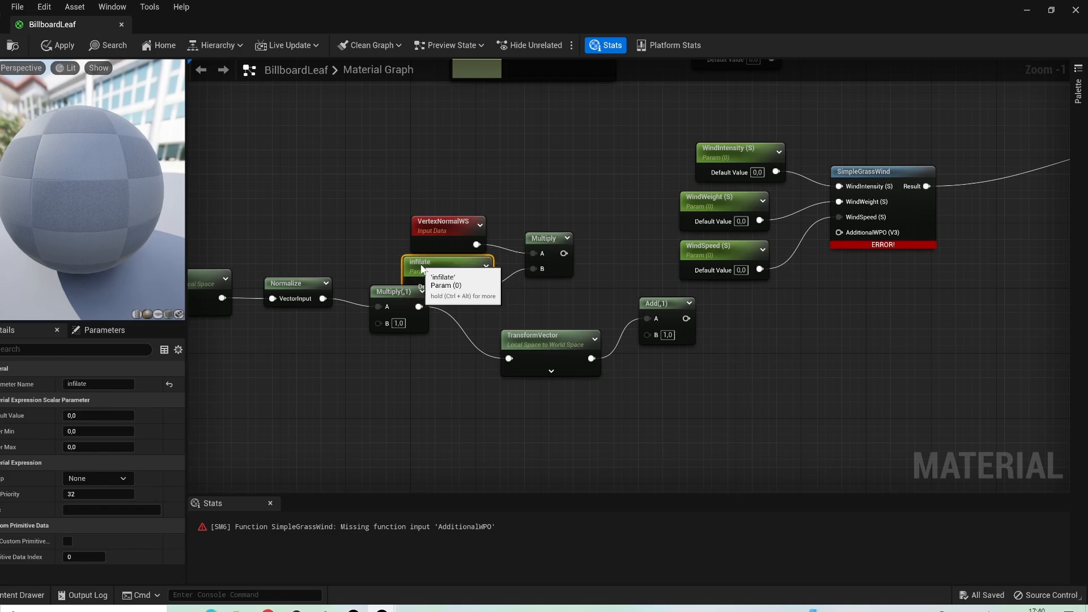
pyautogui.moveTo(427, 174); pyautogui.dragTo(652, 318)
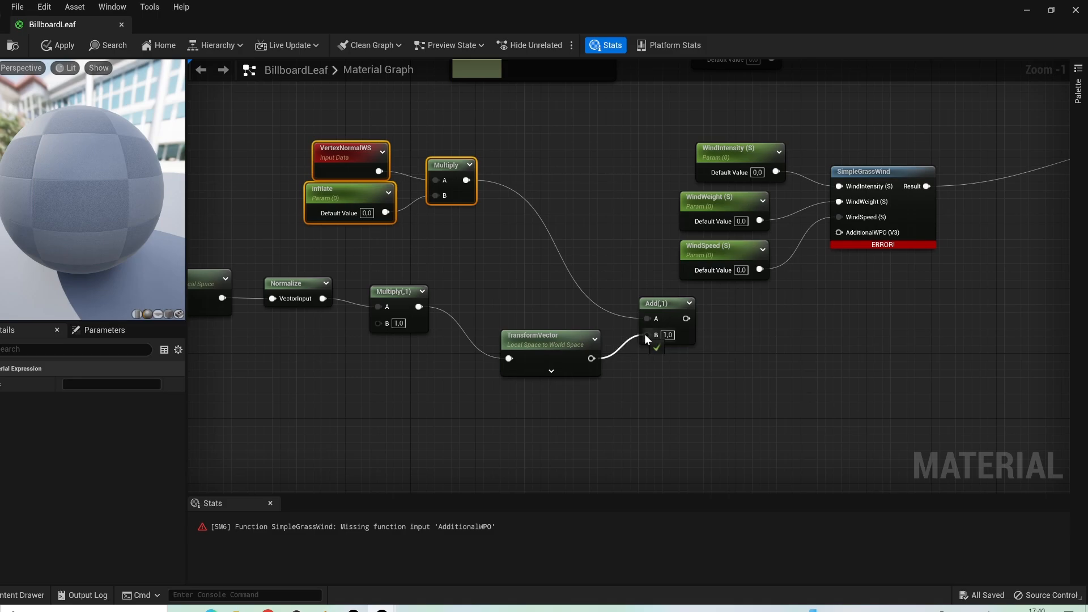
# Add a Multiply node fed by the Add node's output
pyautogui.moveTo(759, 379); pyautogui.dragTo(488, 358, button='right')
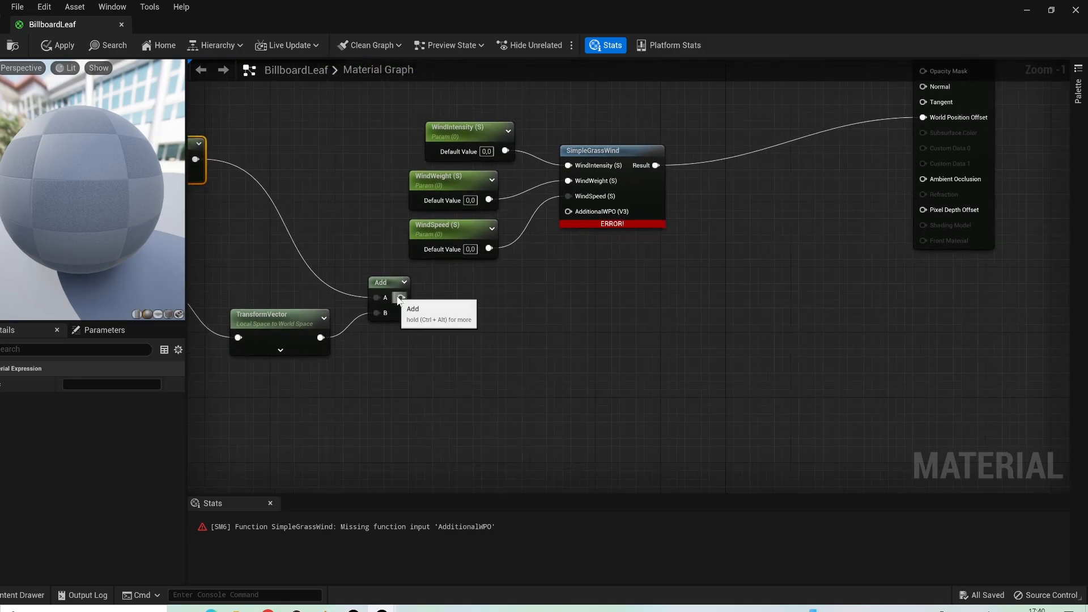
pyautogui.moveTo(401, 297); pyautogui.dragTo(458, 307)
pyautogui.write('mult')
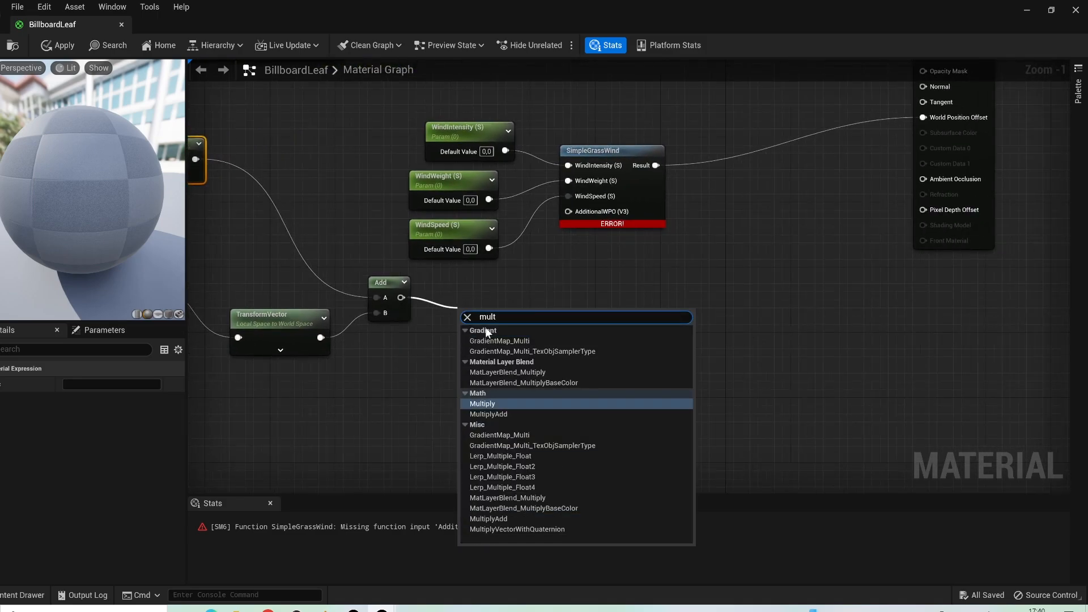
pyautogui.click(490, 408)
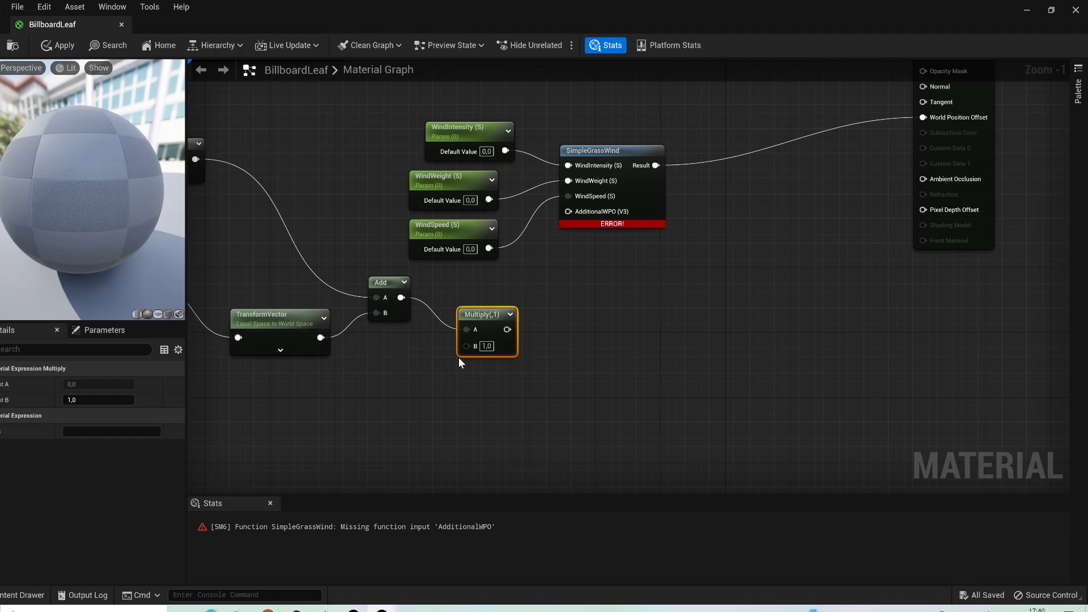
# Promote the new Multiply's B input to a parameter named billboardWPOScale and connect the Multiply's output to SimpleGrassWind's AdditionalWPO
pyautogui.rightClick(468, 346)
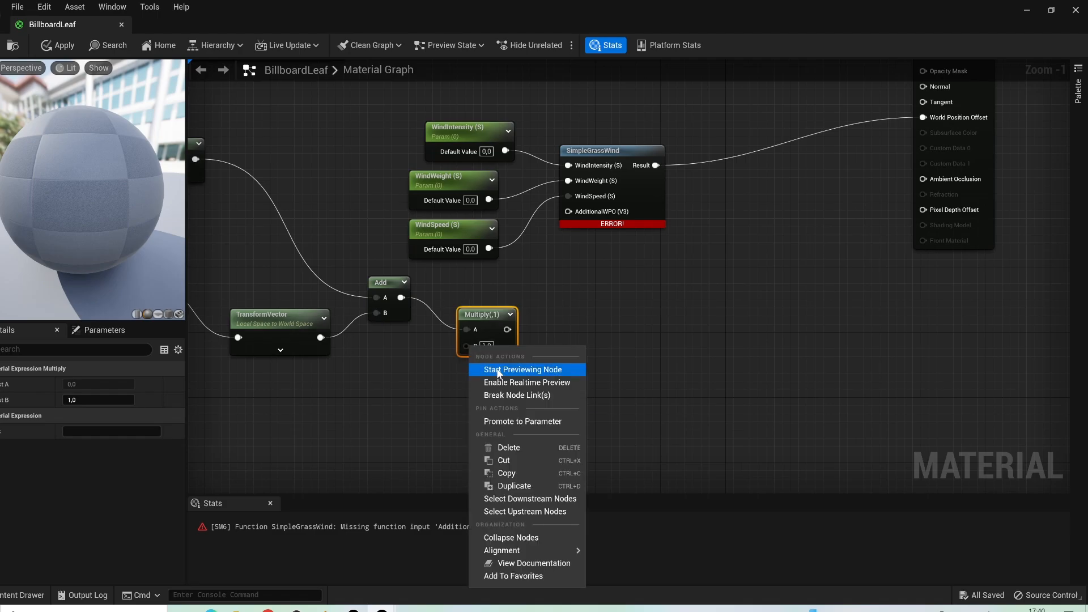
pyautogui.click(496, 421)
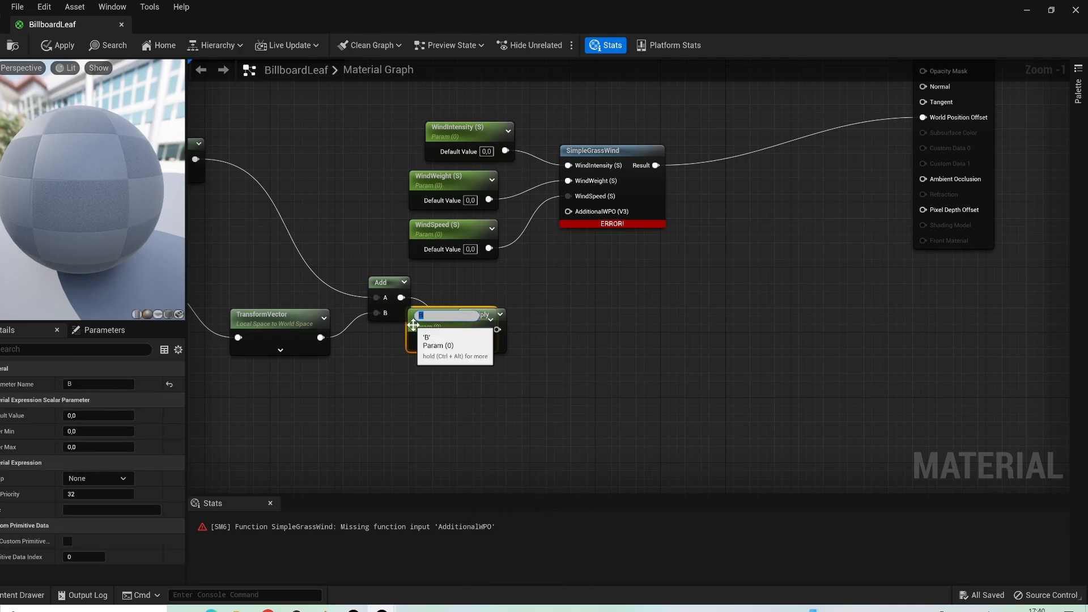
pyautogui.moveTo(422, 328); pyautogui.dragTo(387, 375)
pyautogui.rightClick(380, 373)
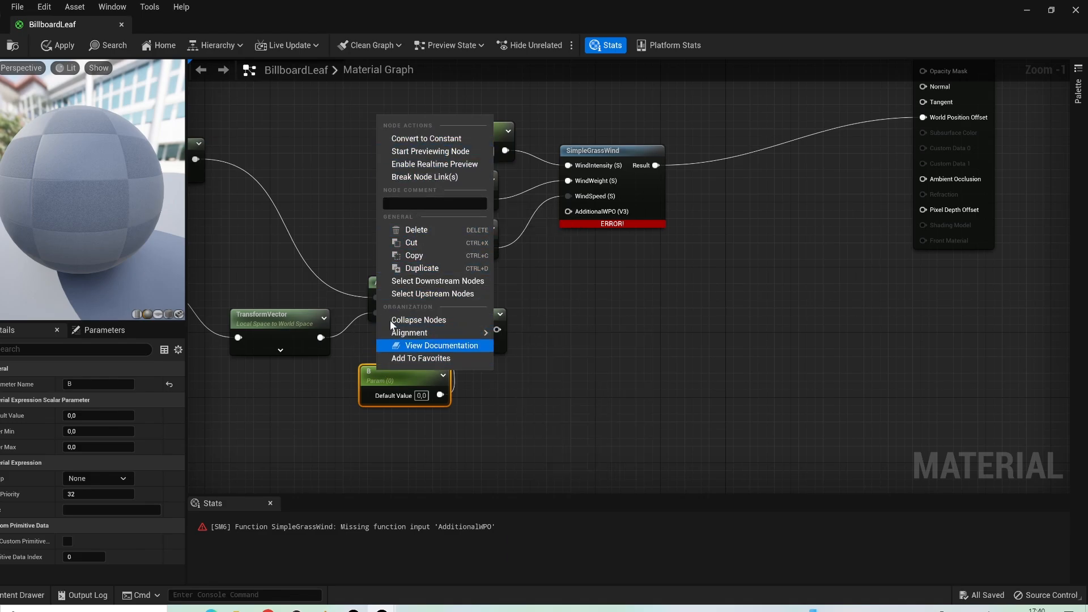
pyautogui.click(93, 384)
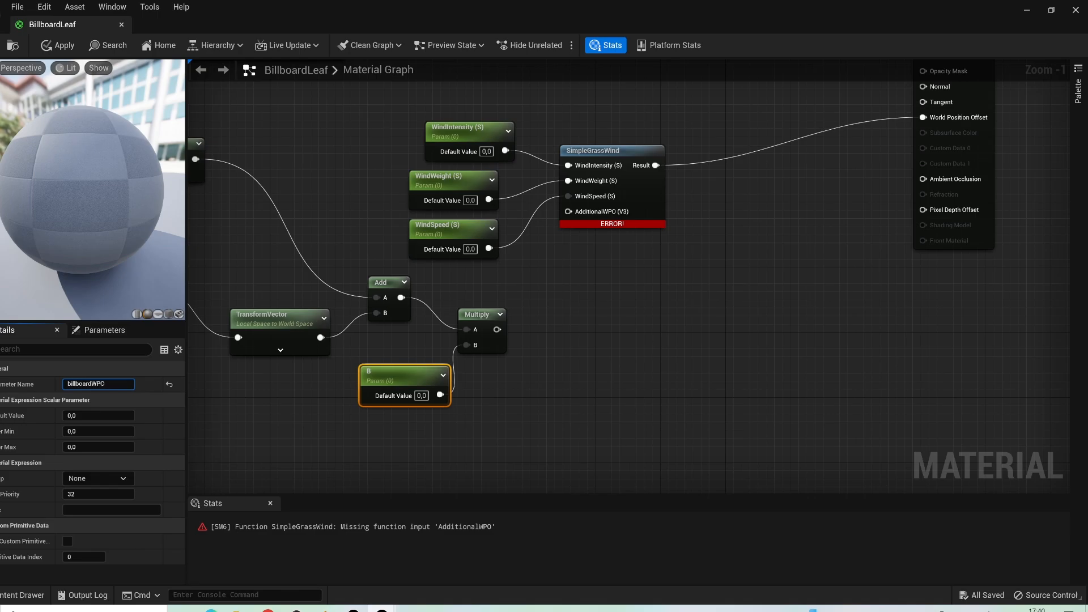
pyautogui.click(440, 453)
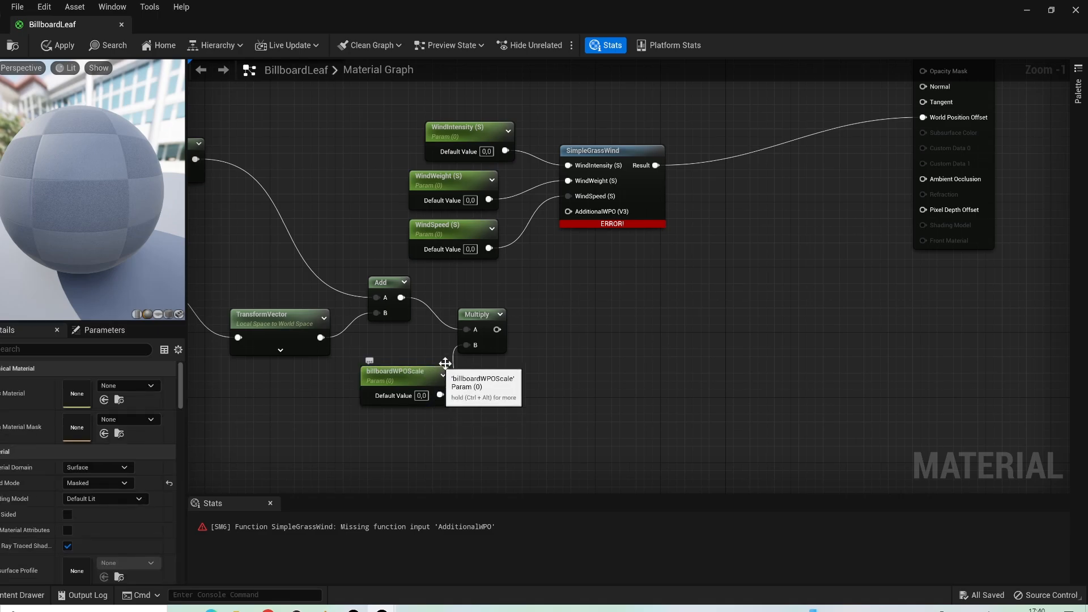
pyautogui.moveTo(497, 329); pyautogui.dragTo(568, 211)
# Align the TexCoord, 1-x and first Multiply nodes in a straight row with the Subtract node
pyautogui.scroll(-5, 550, 294)
pyautogui.moveTo(274, 269); pyautogui.dragTo(531, 250, button='right')
pyautogui.scroll(4, 586, 262)
pyautogui.moveTo(382, 258); pyautogui.dragTo(556, 225, button='right')
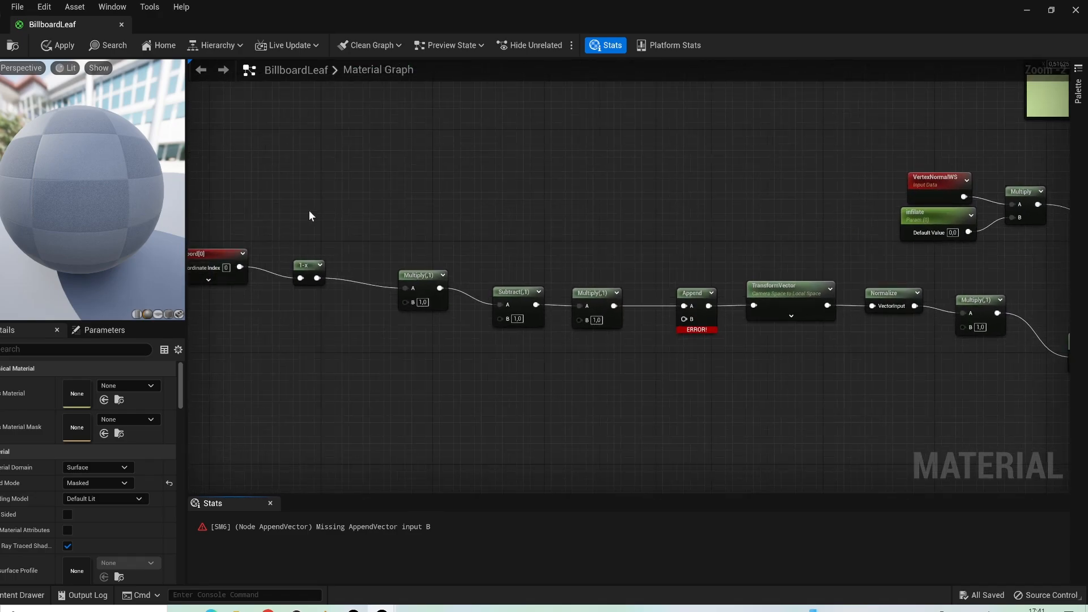
pyautogui.scroll(-1, 309, 210)
pyautogui.moveTo(215, 251); pyautogui.dragTo(308, 188, button='right')
pyautogui.moveTo(303, 189); pyautogui.dragTo(323, 215)
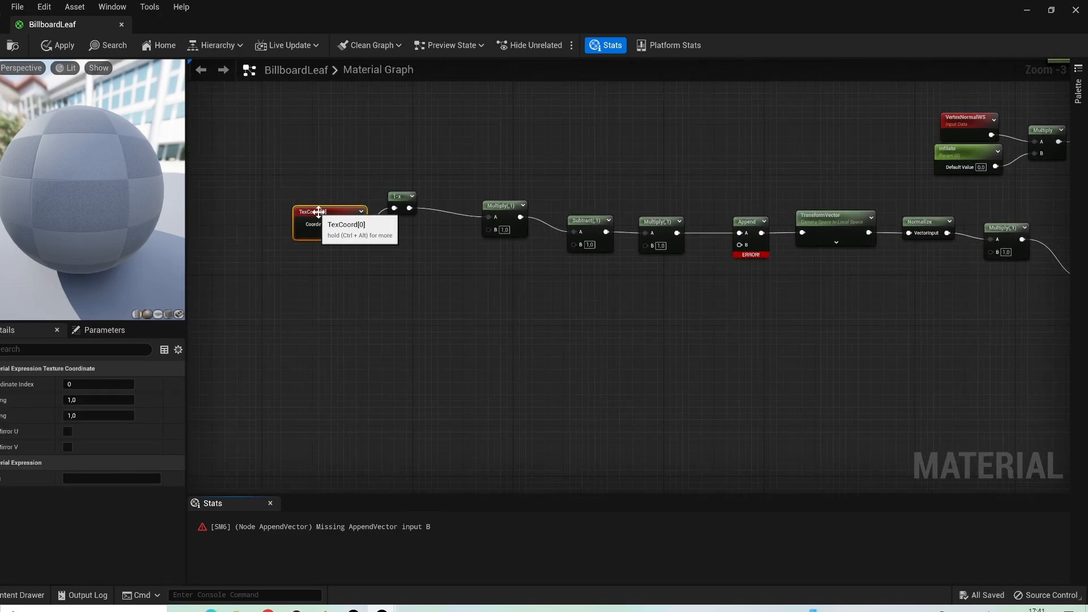
pyautogui.moveTo(397, 196); pyautogui.dragTo(409, 204)
pyautogui.moveTo(320, 225); pyautogui.dragTo(320, 212)
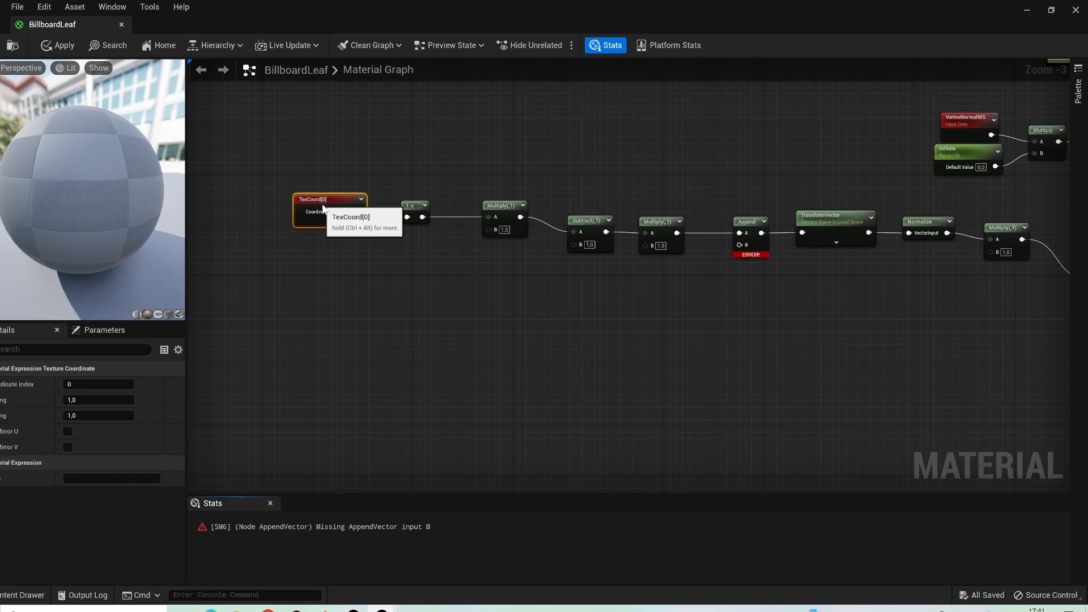
pyautogui.moveTo(316, 173); pyautogui.dragTo(501, 249)
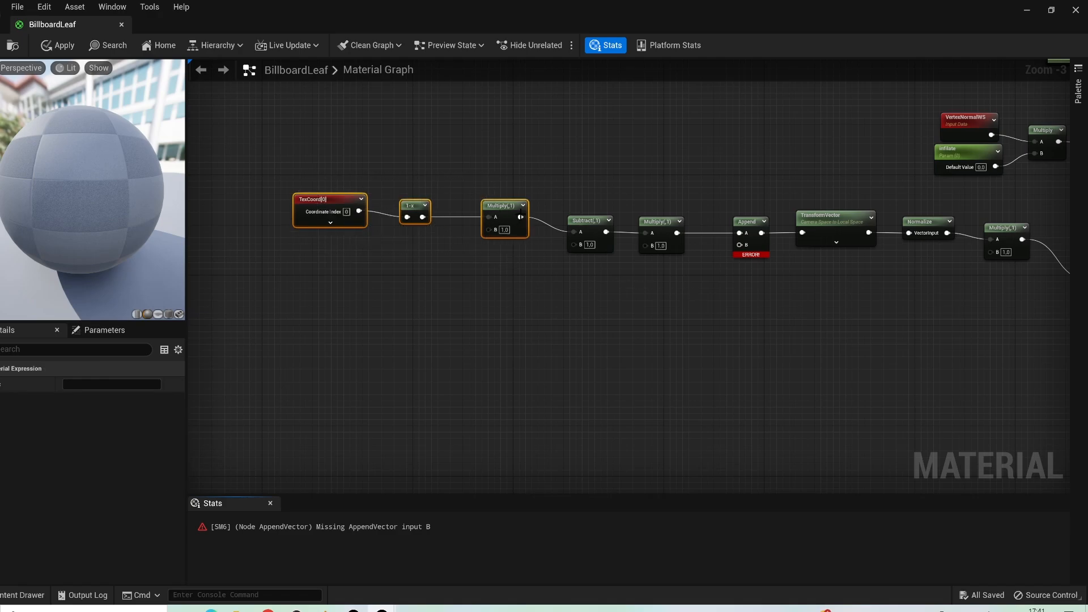
pyautogui.moveTo(497, 208); pyautogui.dragTo(498, 223)
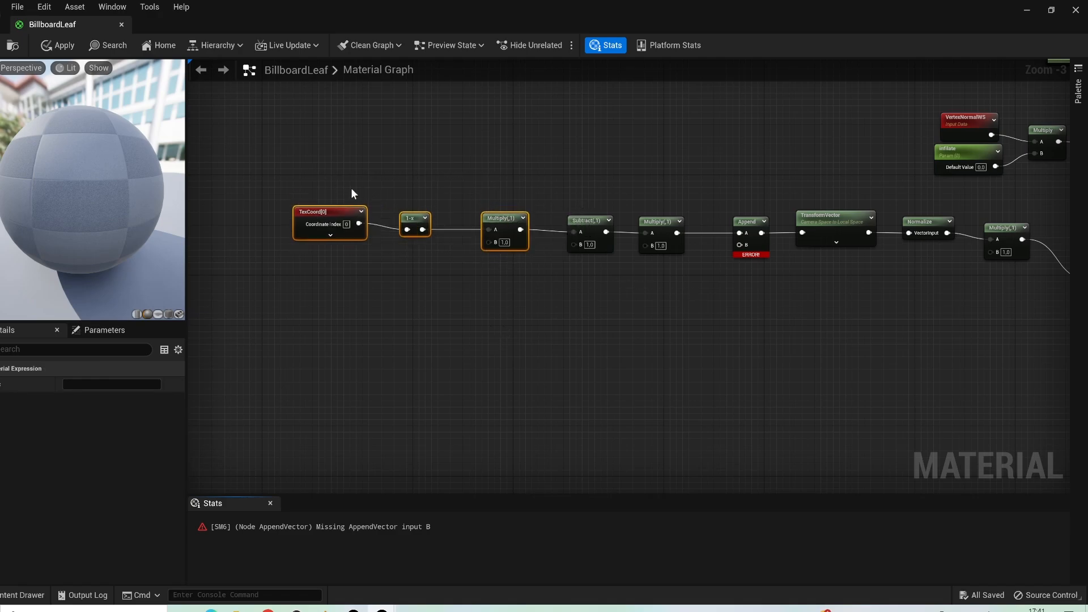
pyautogui.click(316, 214)
# Add four Constant nodes in a row beneath the first Multiply, the Subtract, the second Multiply and the Append node
pyautogui.moveTo(733, 364); pyautogui.dragTo(772, 361, button='right')
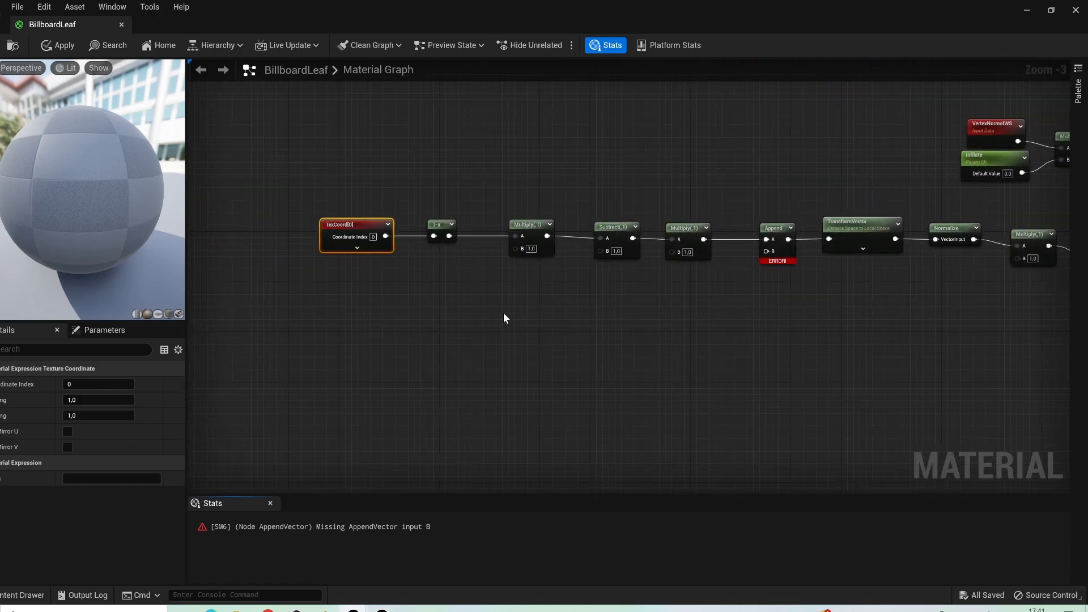
pyautogui.moveTo(505, 316); pyautogui.dragTo(403, 313, button='right')
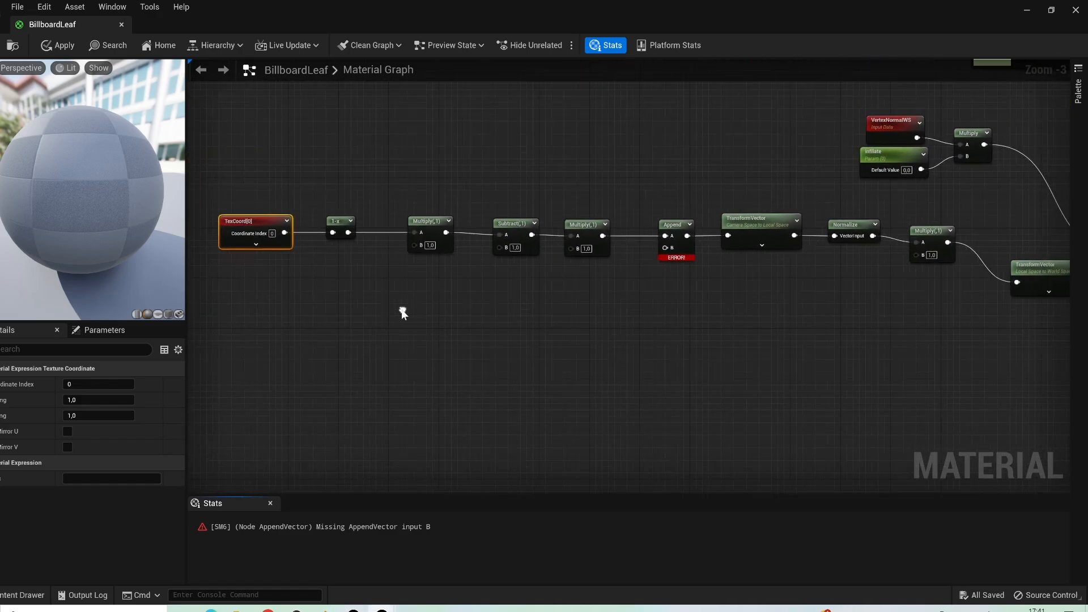
pyautogui.click(358, 274)
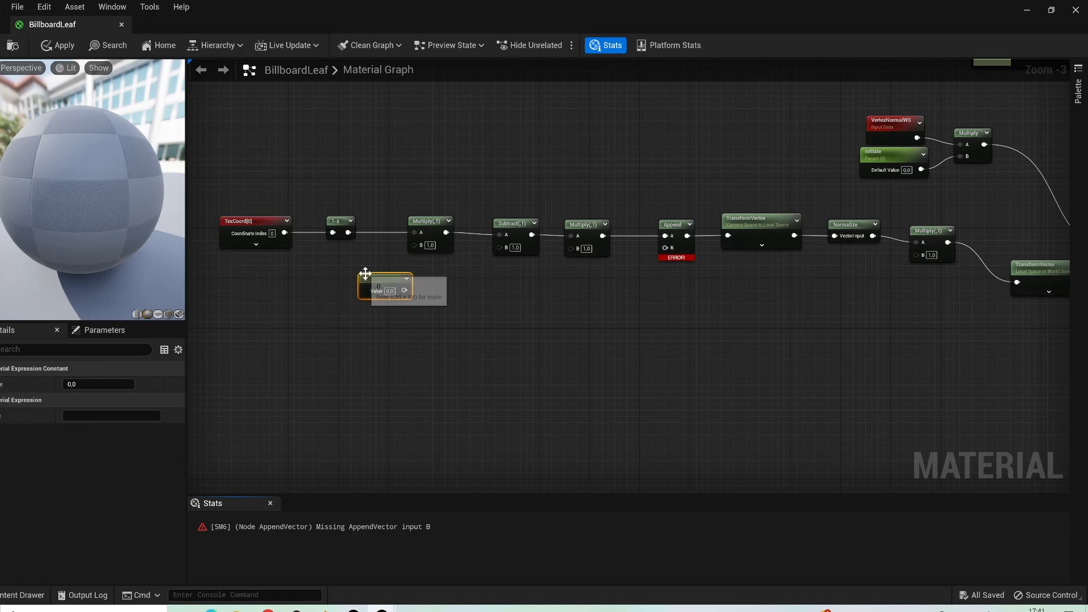
pyautogui.click(481, 284)
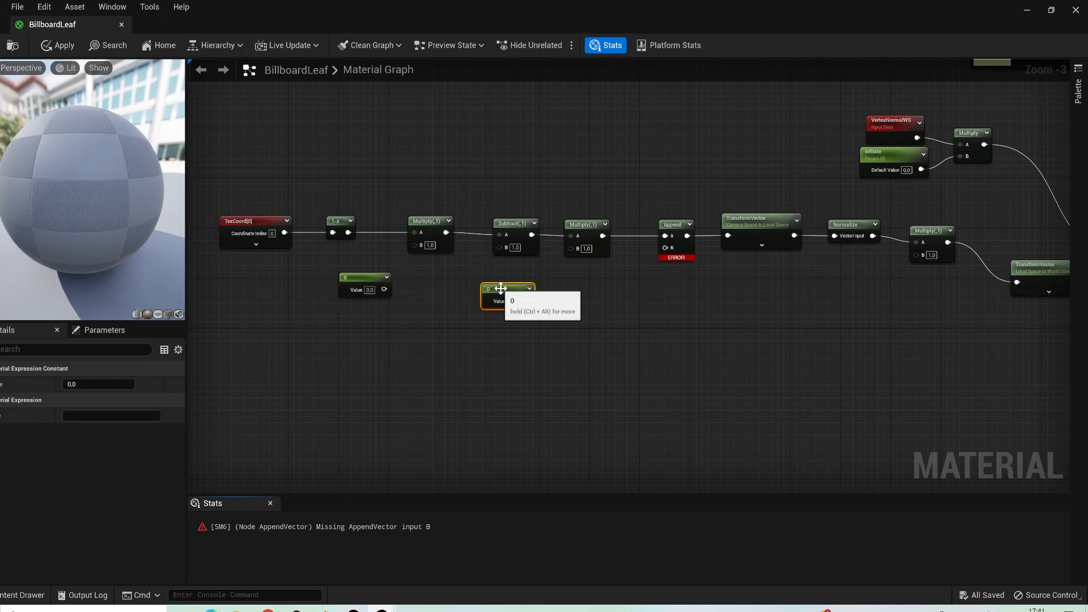
pyautogui.click(574, 285)
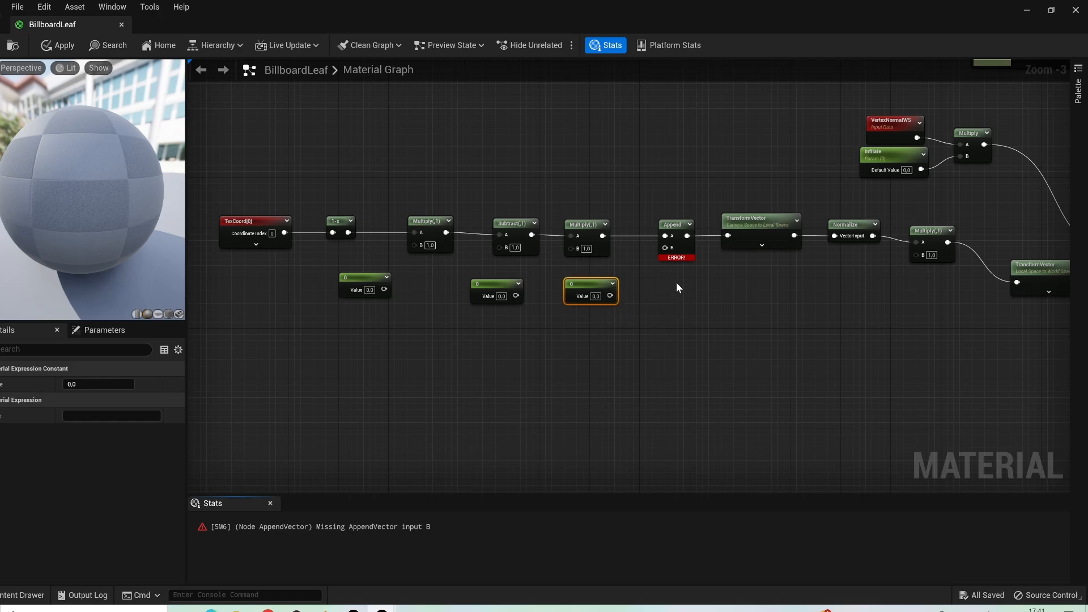
pyautogui.click(662, 285)
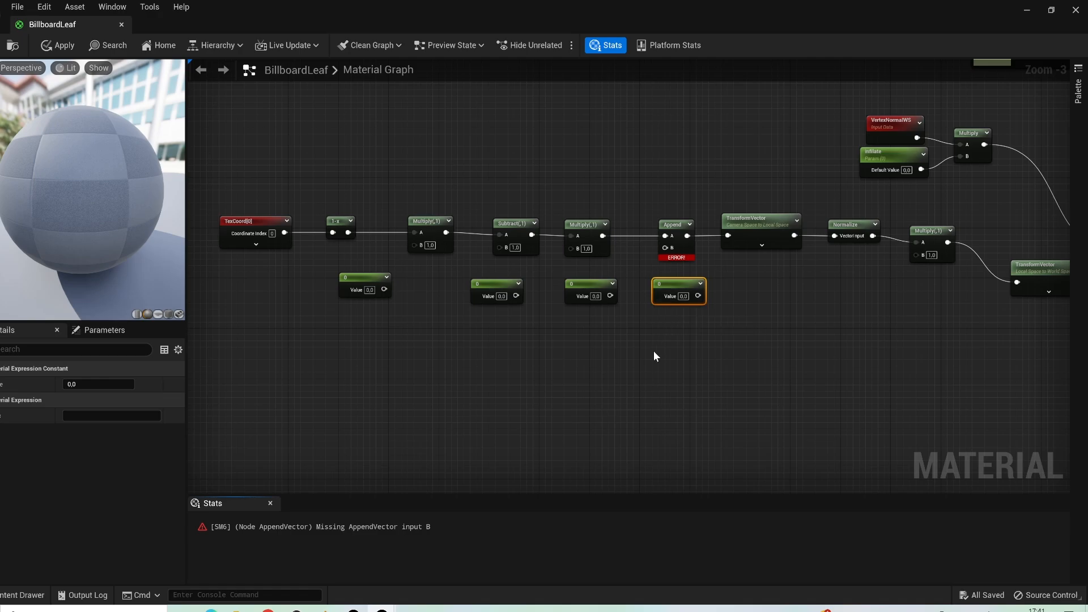
# Promote the B input of the Multiply after Normalize to a scalar parameter named Billboardsize and place it below the chain
pyautogui.moveTo(702, 345); pyautogui.dragTo(544, 350, button='right')
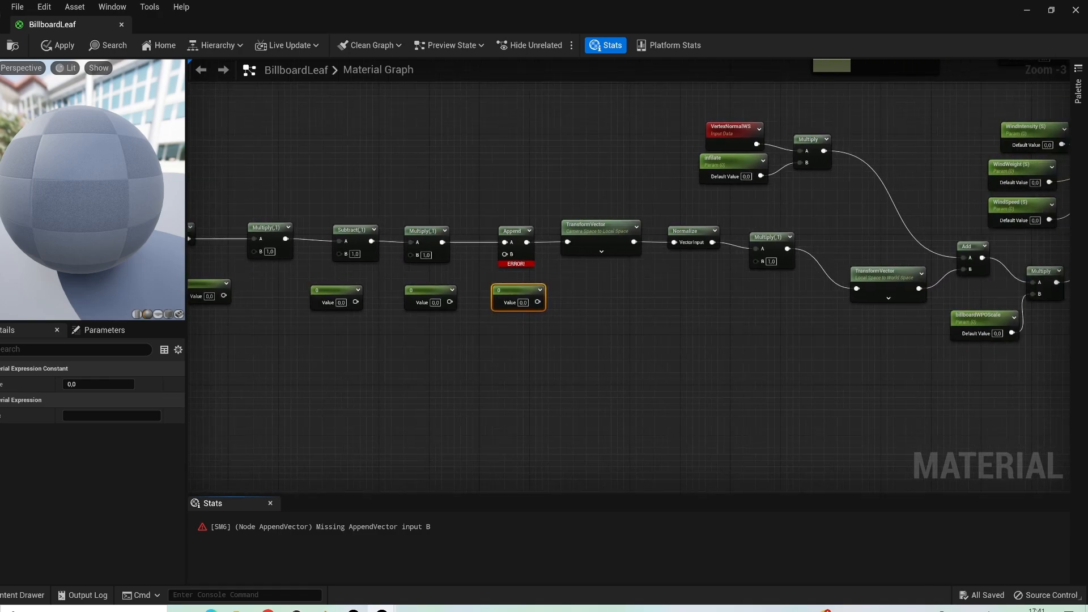
pyautogui.rightClick(759, 263)
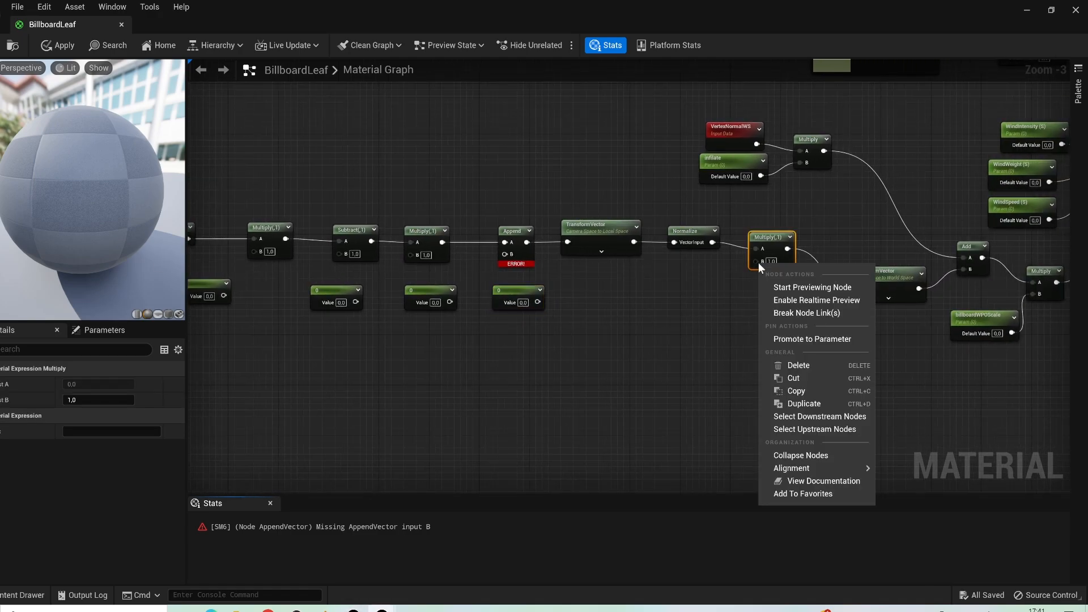
pyautogui.click(794, 339)
pyautogui.moveTo(731, 250); pyautogui.dragTo(669, 309)
pyautogui.click(76, 388)
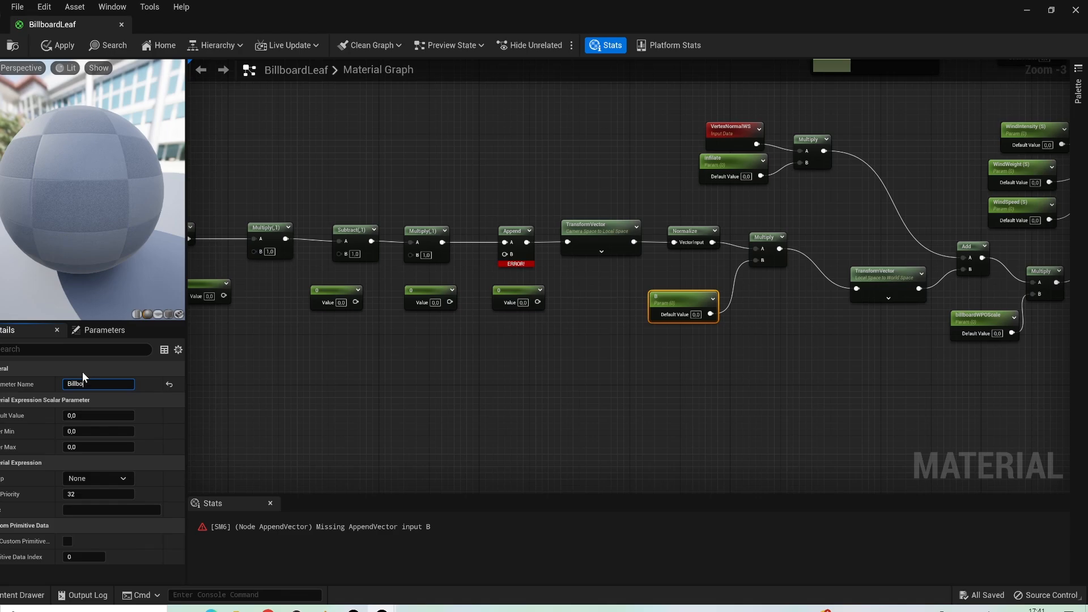
pyautogui.write('illboardsize')
pyautogui.click(566, 403)
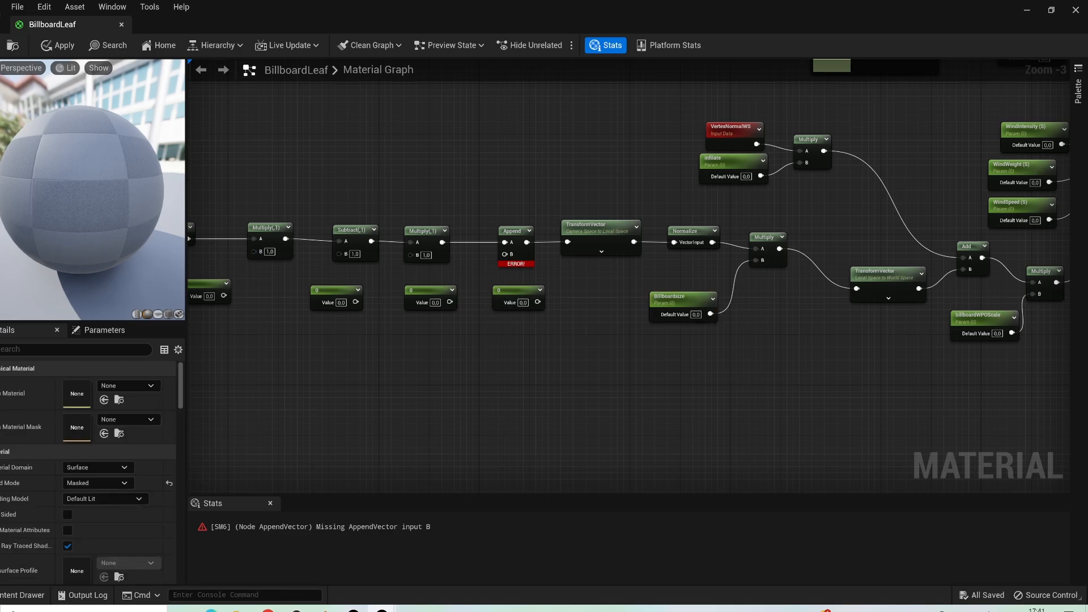
# Connect the first Constant to the B input of the Multiply after 1-x and set its value to 2
pyautogui.moveTo(118, 296); pyautogui.dragTo(351, 284, button='right')
pyautogui.moveTo(457, 284); pyautogui.dragTo(486, 239)
pyautogui.click(436, 272)
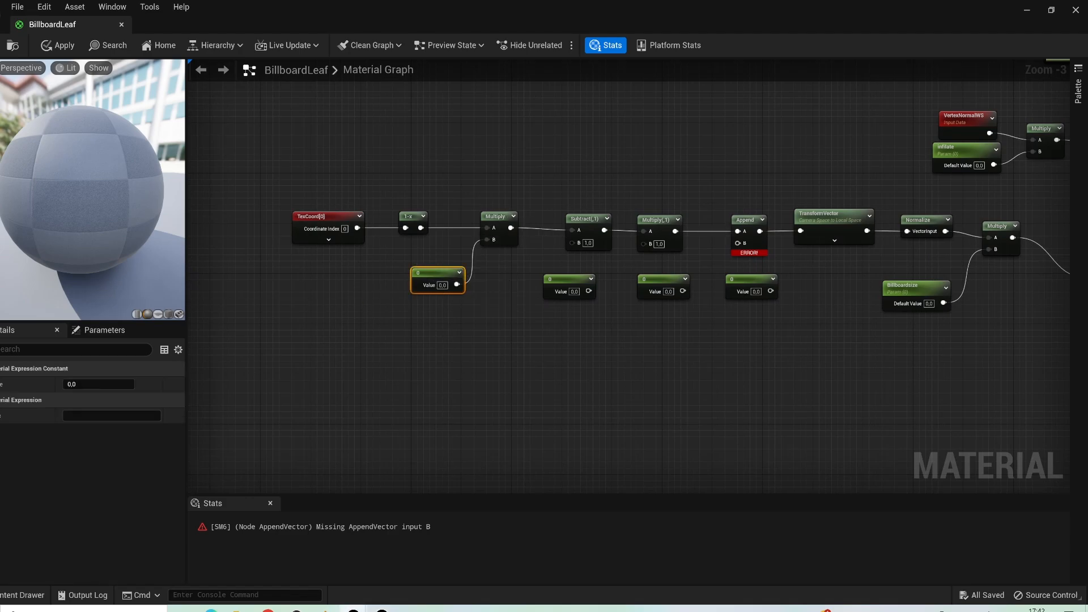
pyautogui.click(86, 383)
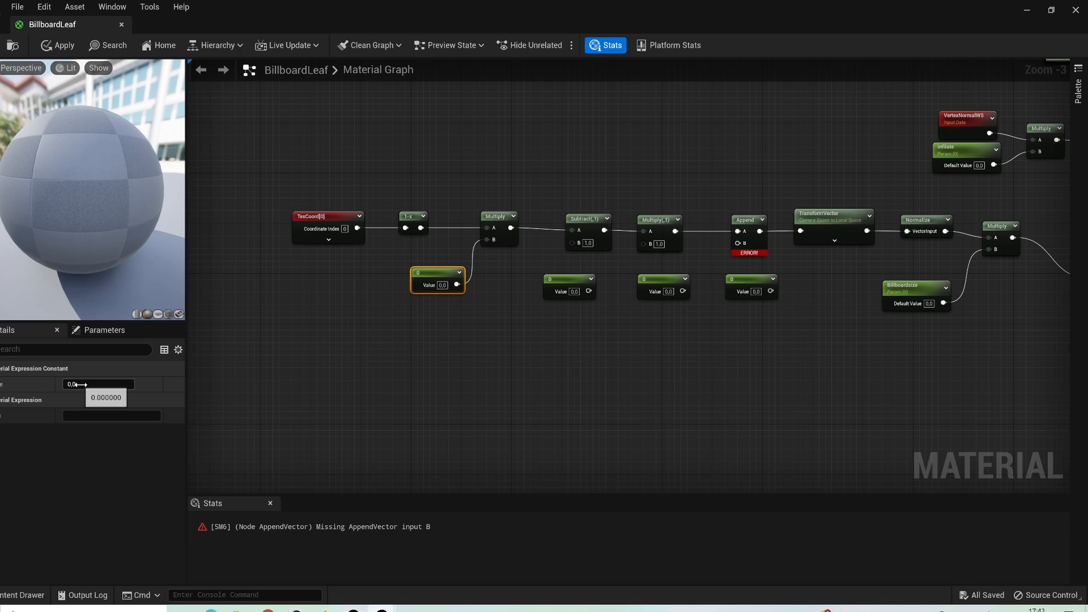
pyautogui.write('2')
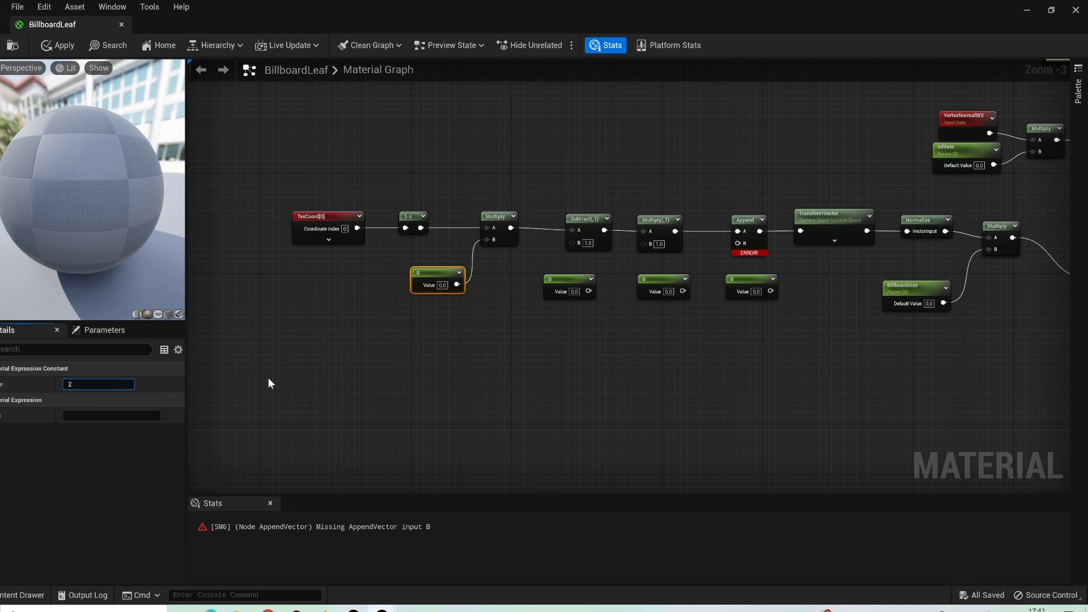
pyautogui.click(496, 436)
# Connect the second Constant to the Subtract node's B input and set its value to 1
pyautogui.moveTo(589, 291); pyautogui.dragTo(575, 241)
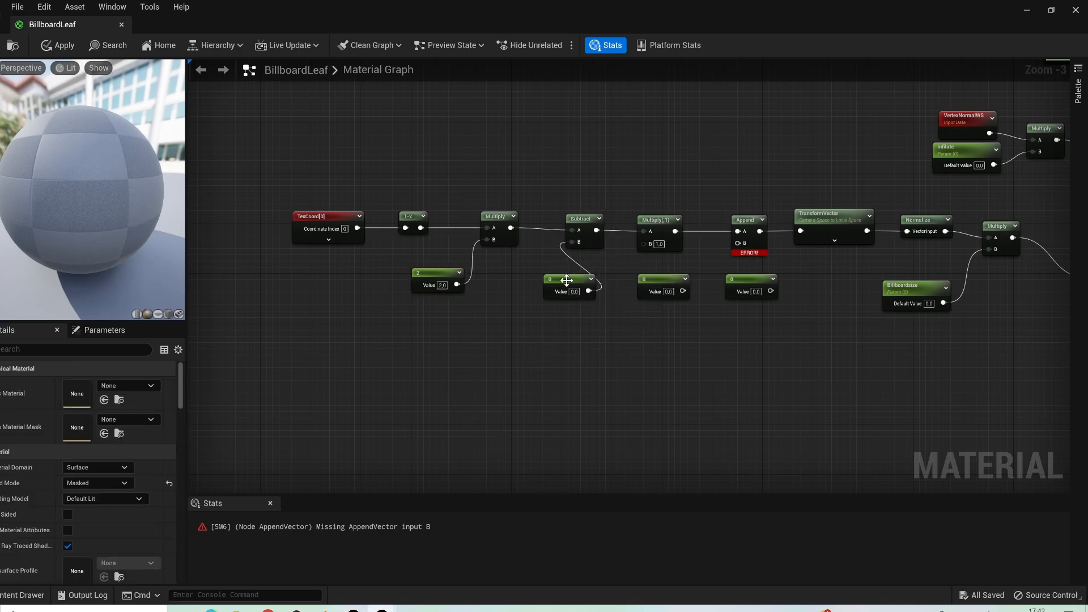
pyautogui.click(566, 280)
pyautogui.click(86, 384)
pyautogui.write('2')
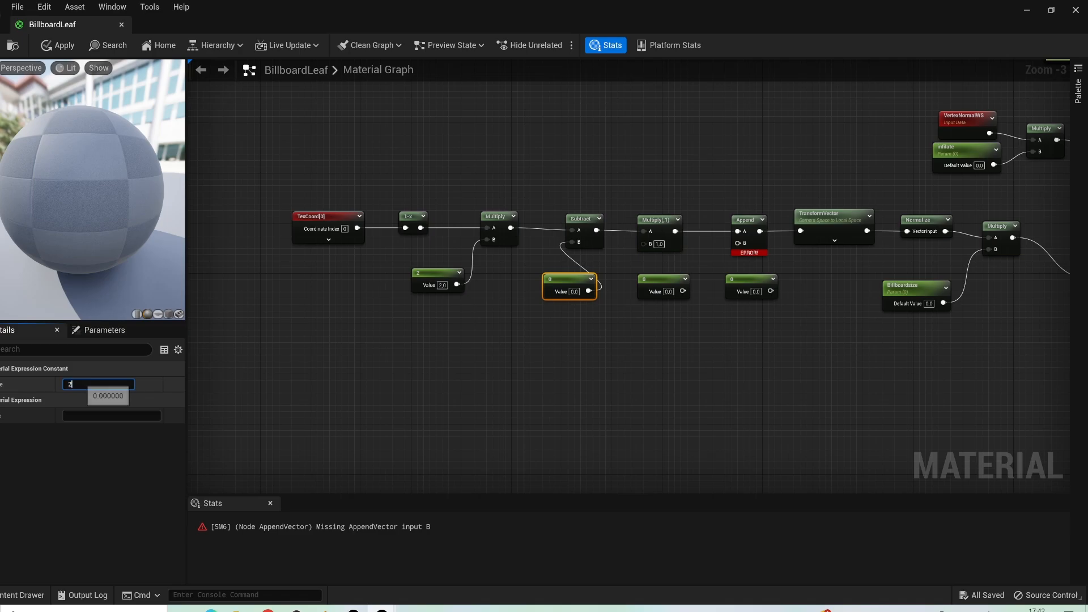
pyautogui.click(406, 388)
pyautogui.click(567, 279)
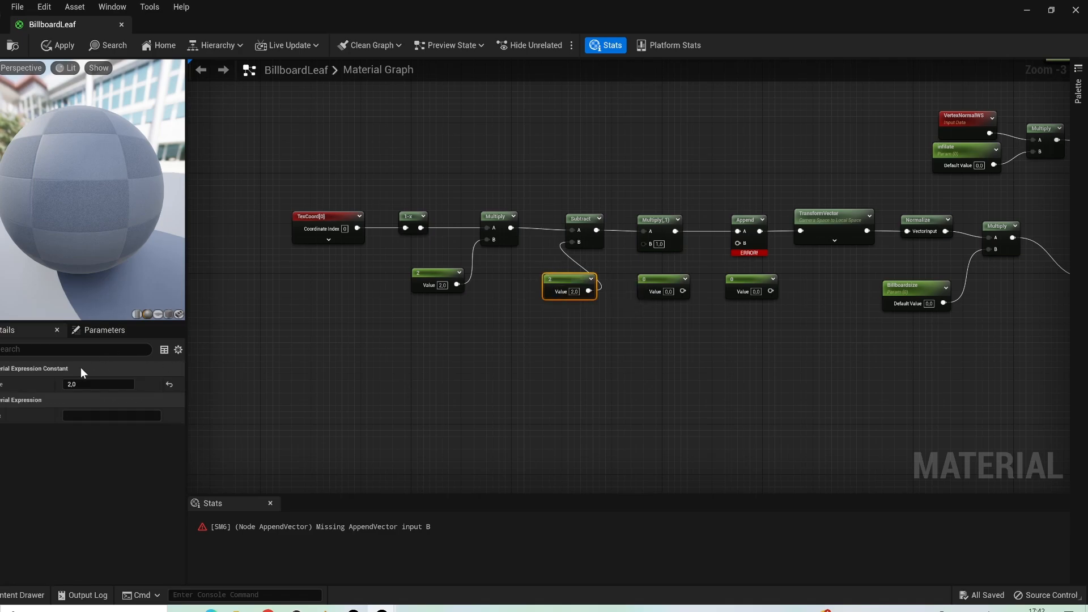
pyautogui.click(75, 384)
pyautogui.click(662, 338)
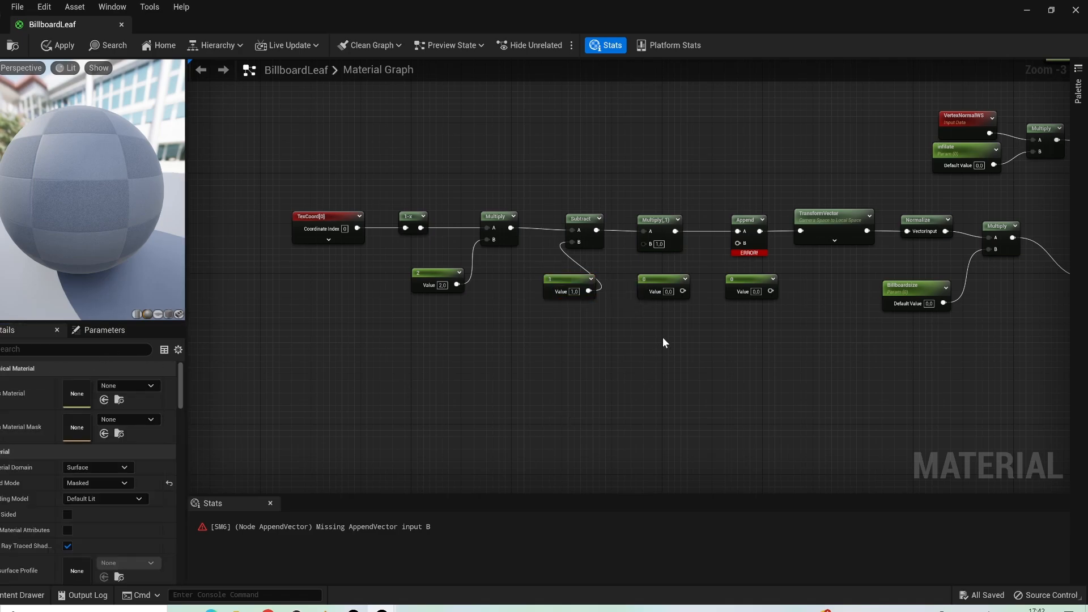
# Add a Constant2Vector node and place it in the free space below the Multiply that follows Subtract
pyautogui.moveTo(662, 337); pyautogui.dragTo(473, 335, button='right')
pyautogui.click(466, 279)
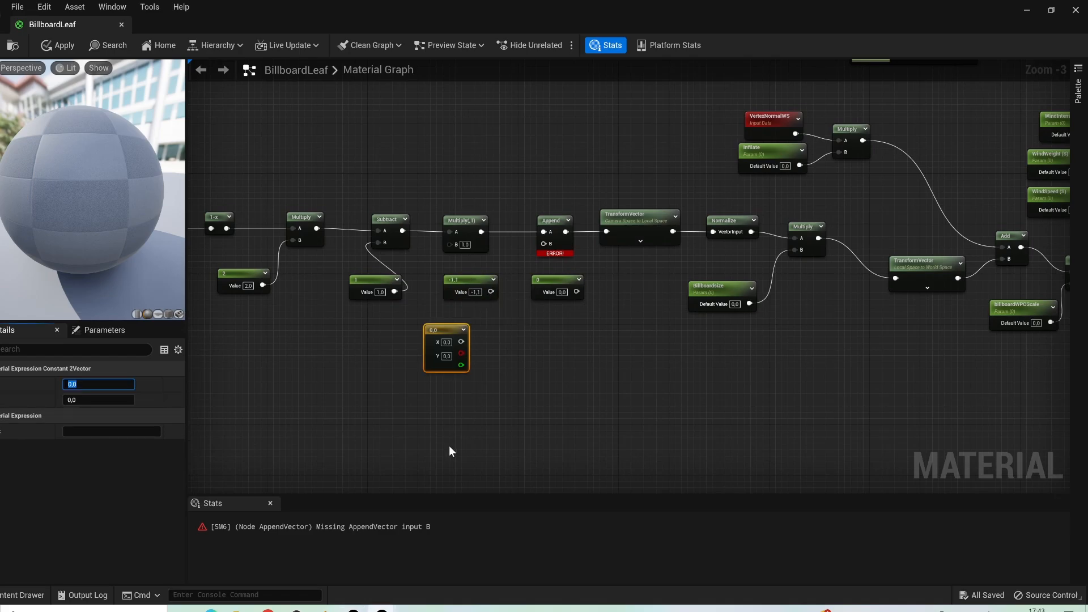
pyautogui.rightClick(449, 446)
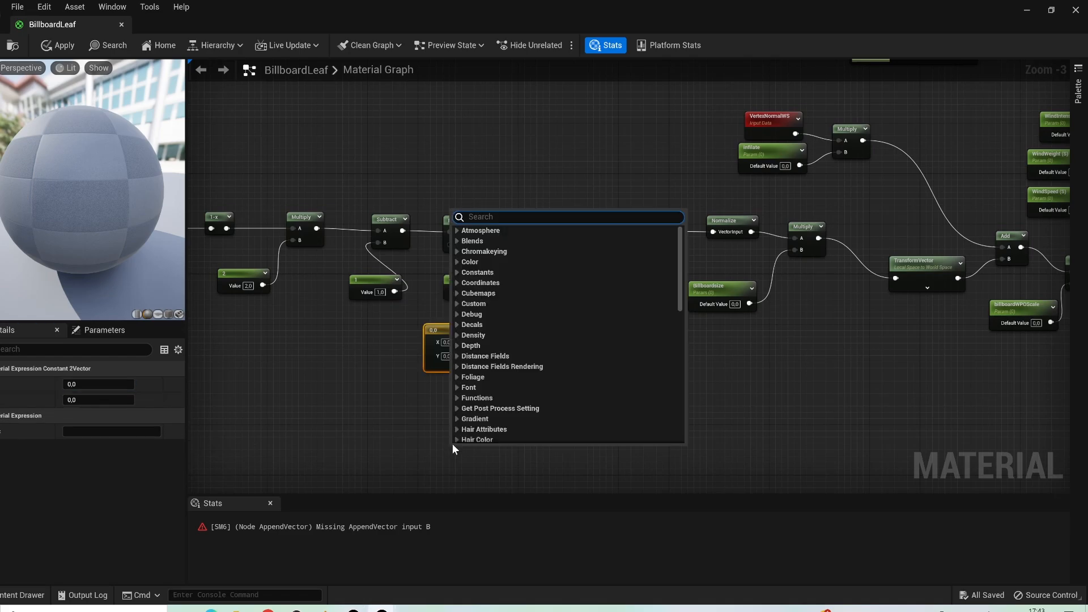
pyautogui.write('constant')
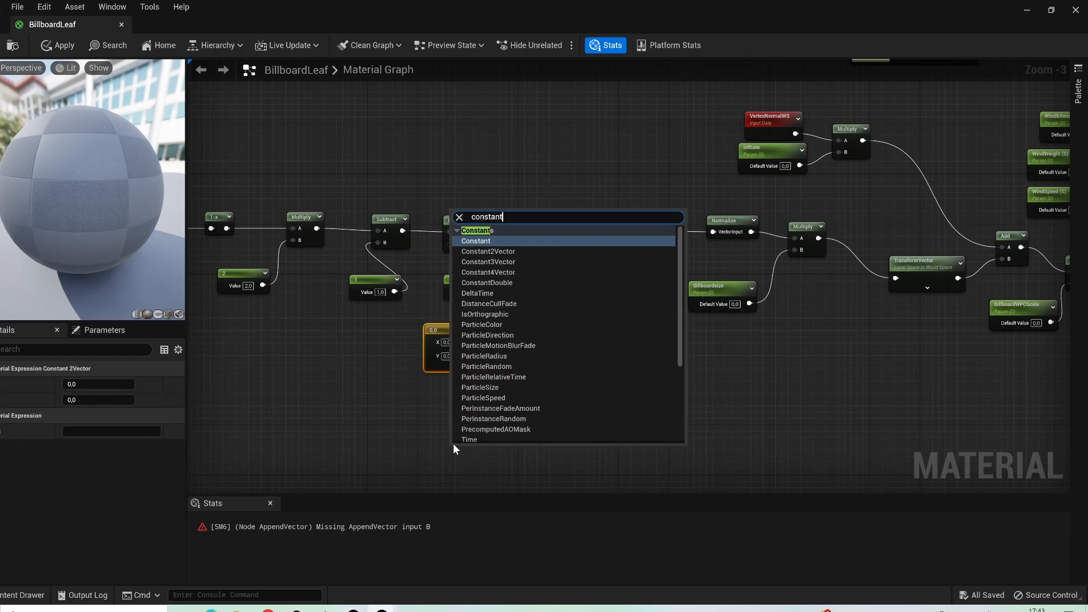
pyautogui.click(493, 252)
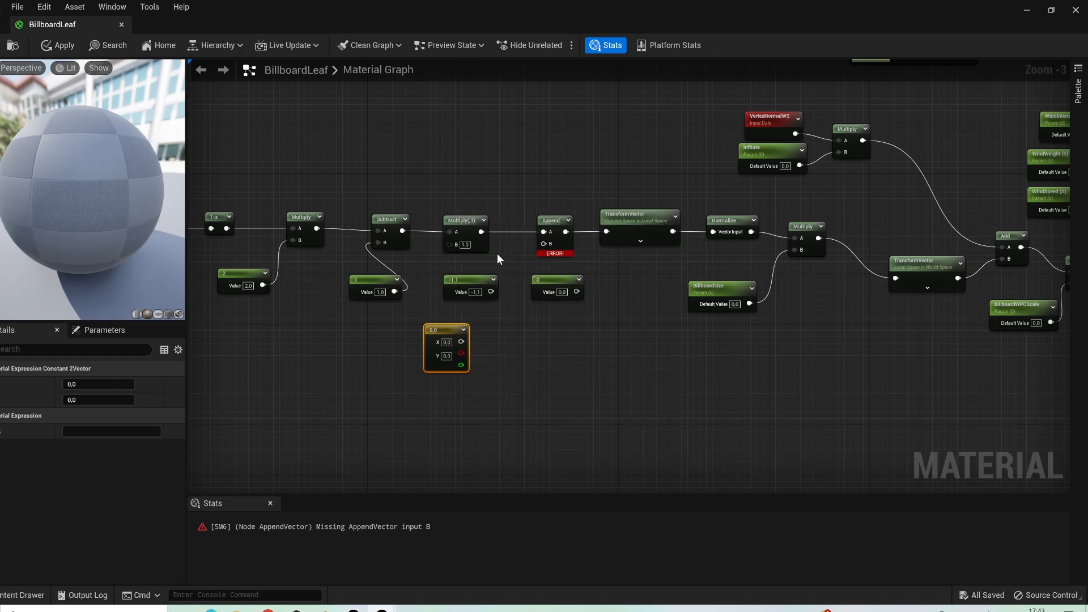
pyautogui.moveTo(467, 450); pyautogui.dragTo(435, 404)
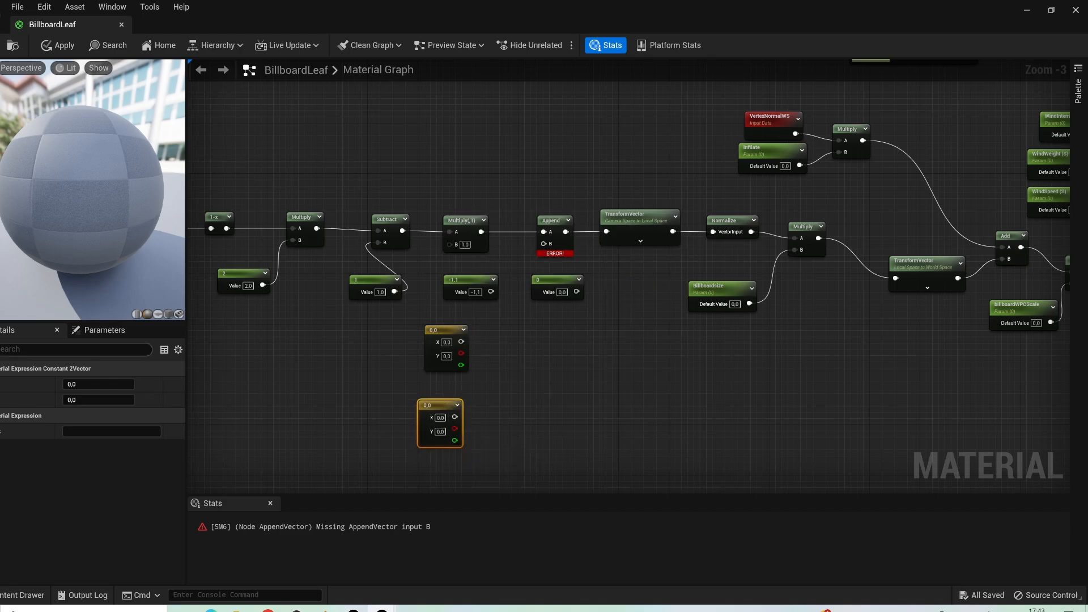
# Set the lowest Constant2Vector's X to -1 and Y to 1 and connect it to B of the Multiply after Subtract
pyautogui.click(74, 385)
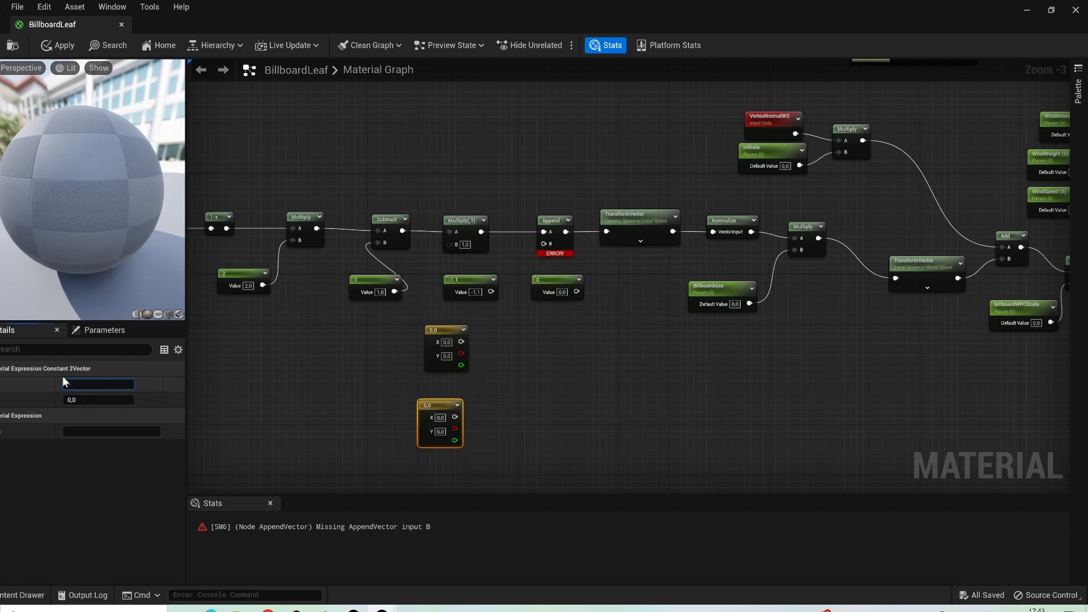
pyautogui.write('-1.')
pyautogui.press('BackSpace')
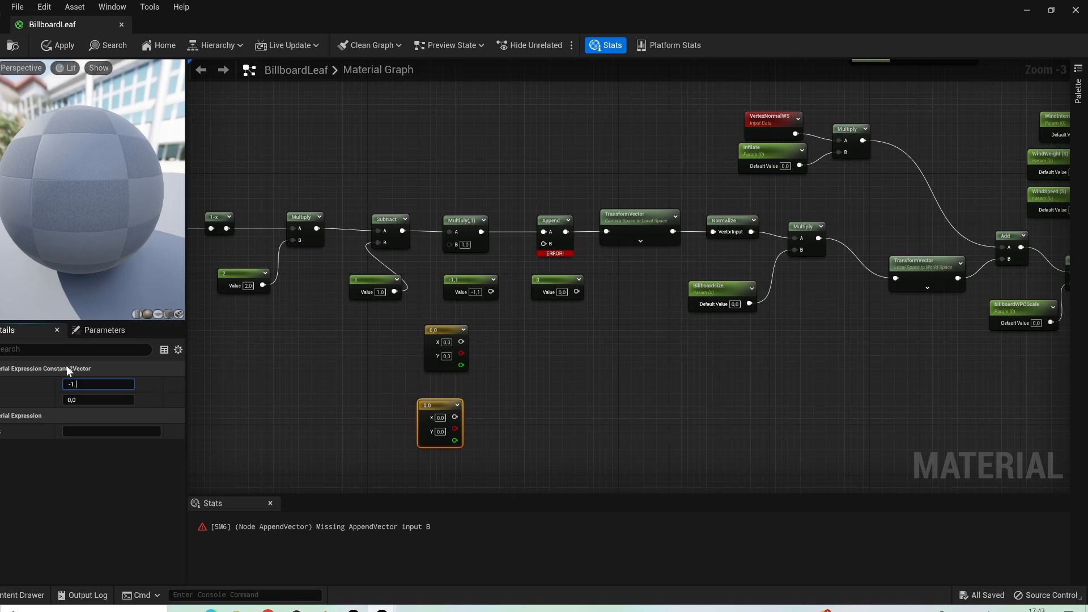
pyautogui.press('Return')
pyautogui.click(268, 413)
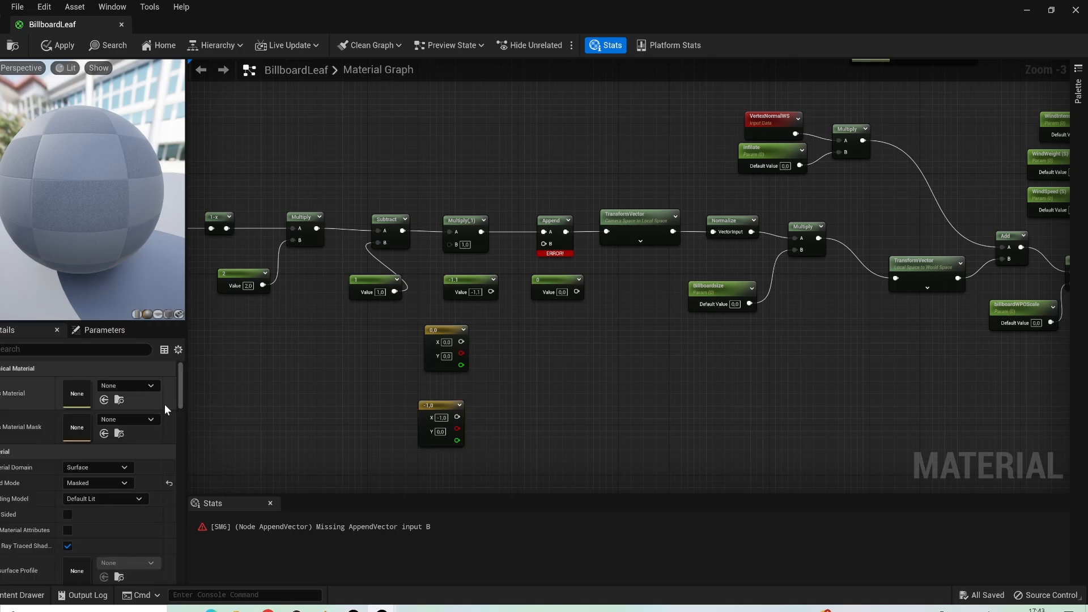
pyautogui.click(440, 432)
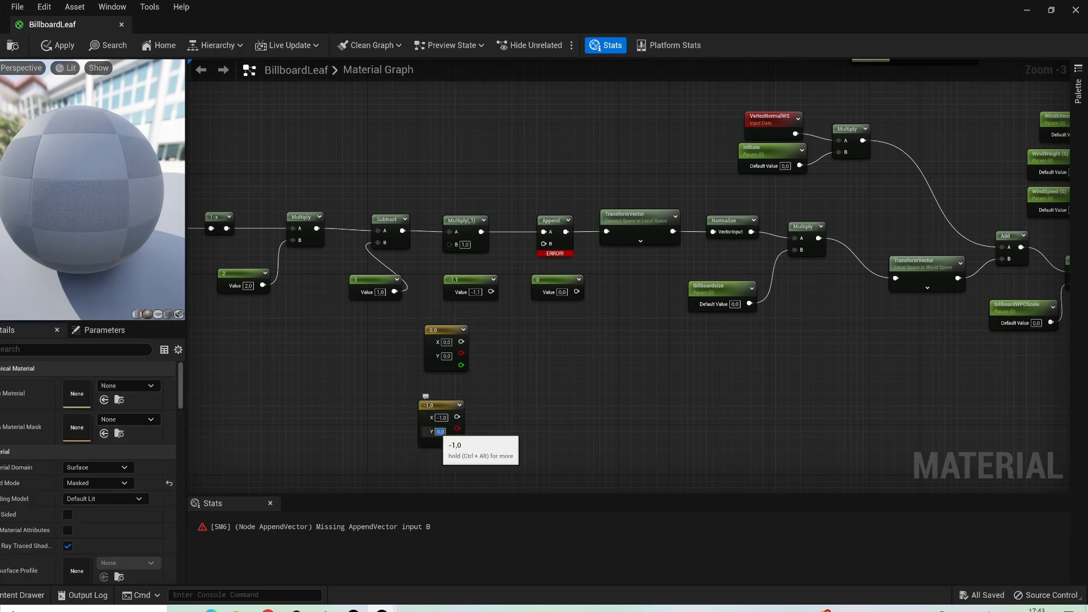
pyautogui.write('1')
pyautogui.press('Return')
pyautogui.moveTo(457, 418); pyautogui.dragTo(450, 244)
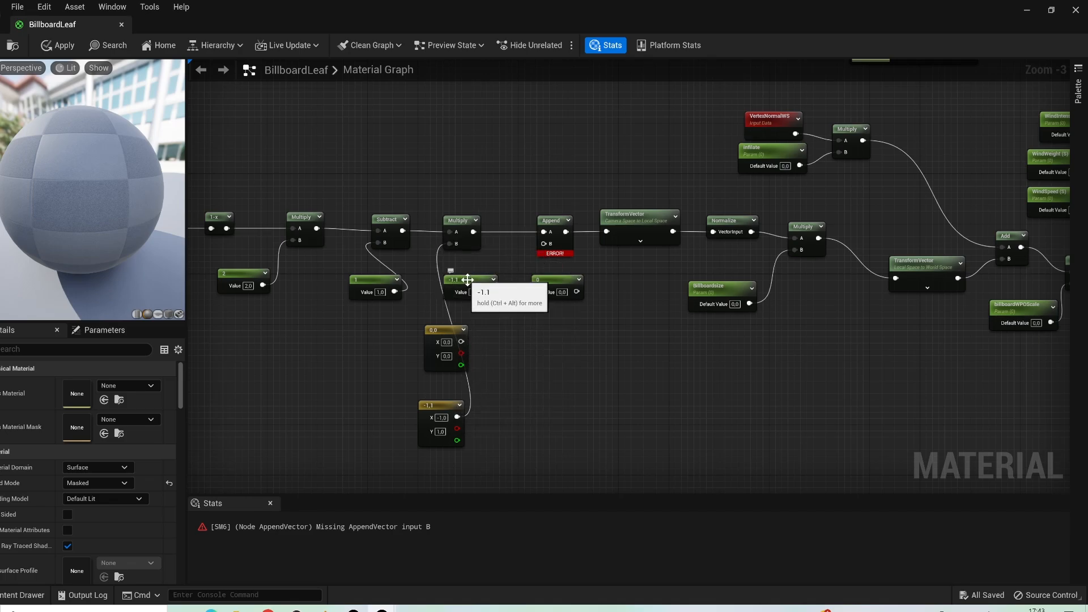
# Delete the unused -1.1 Constant and the spare 0,0 Constant2Vector, and move the connected vector up closer to its Multiply
pyautogui.click(466, 279)
pyautogui.press('Delete')
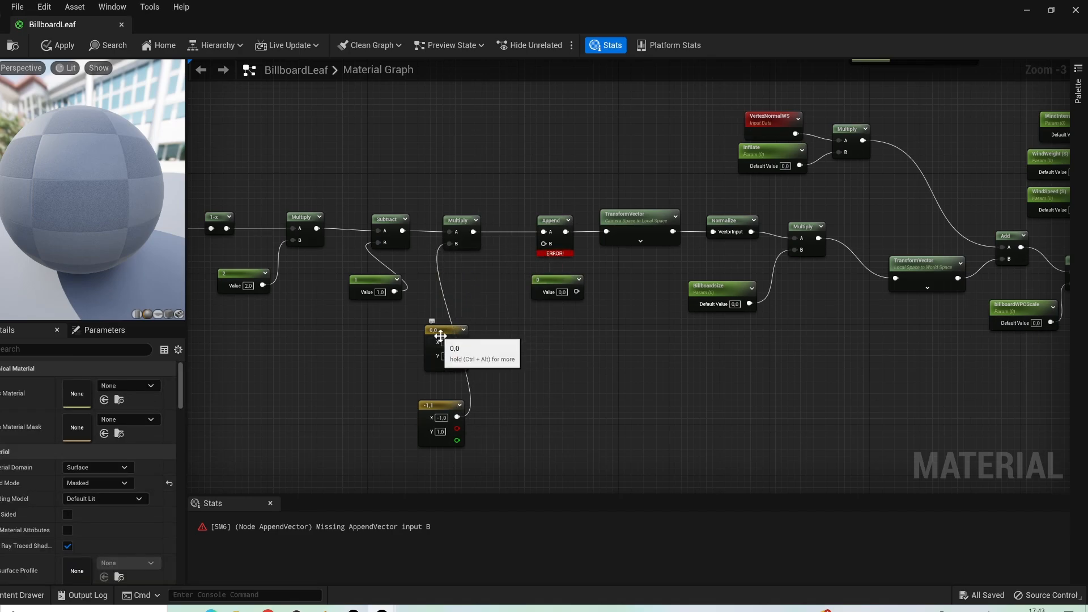
pyautogui.click(445, 331)
pyautogui.press('Delete')
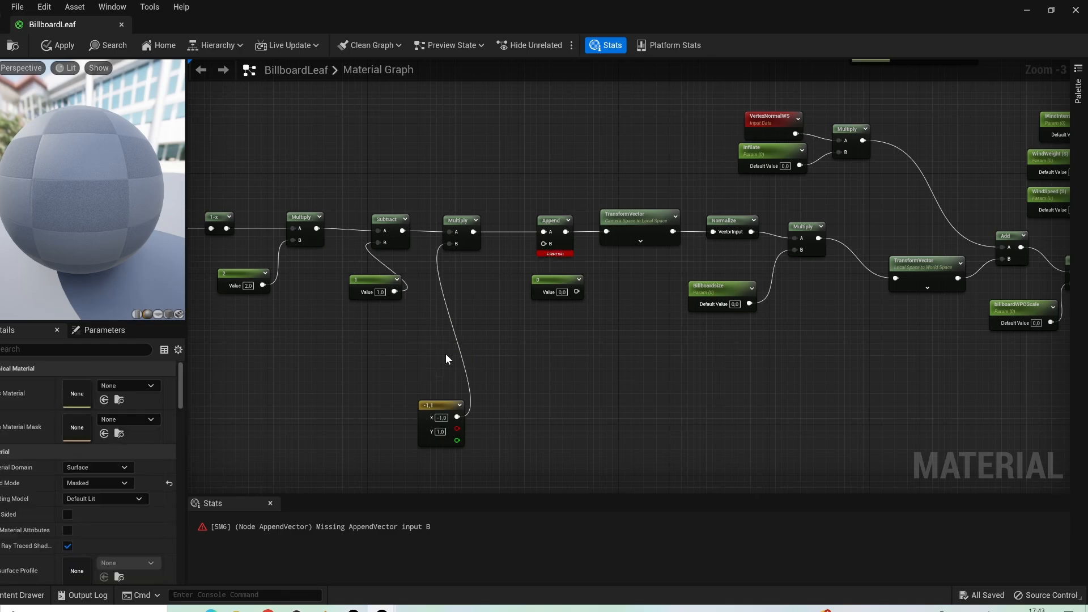
pyautogui.moveTo(436, 412); pyautogui.dragTo(435, 331)
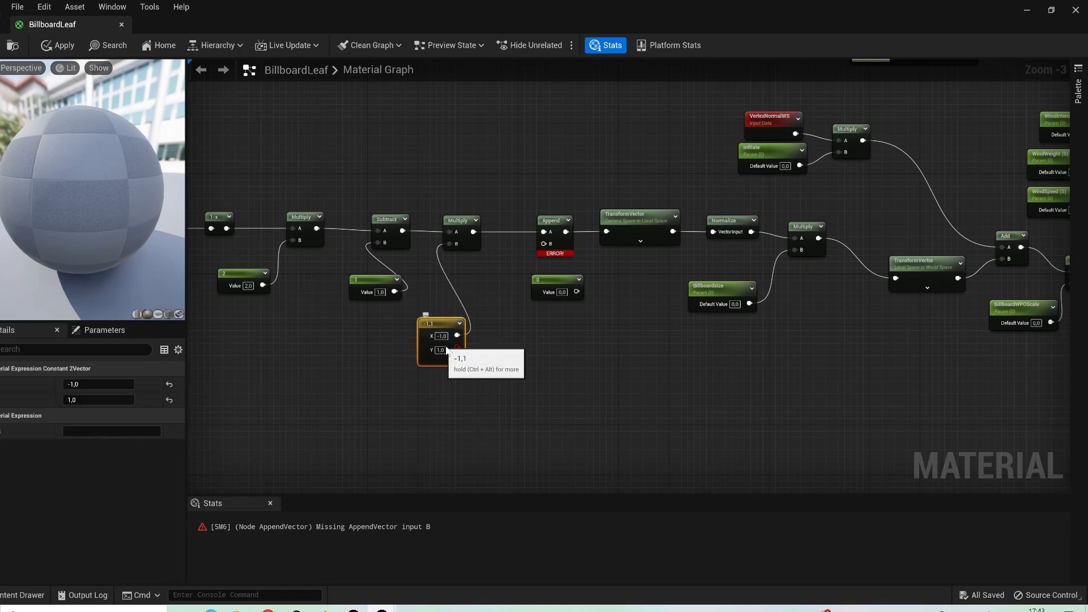
# Connect the 0 Constant to the Append node's B input
pyautogui.moveTo(576, 291); pyautogui.dragTo(546, 244)
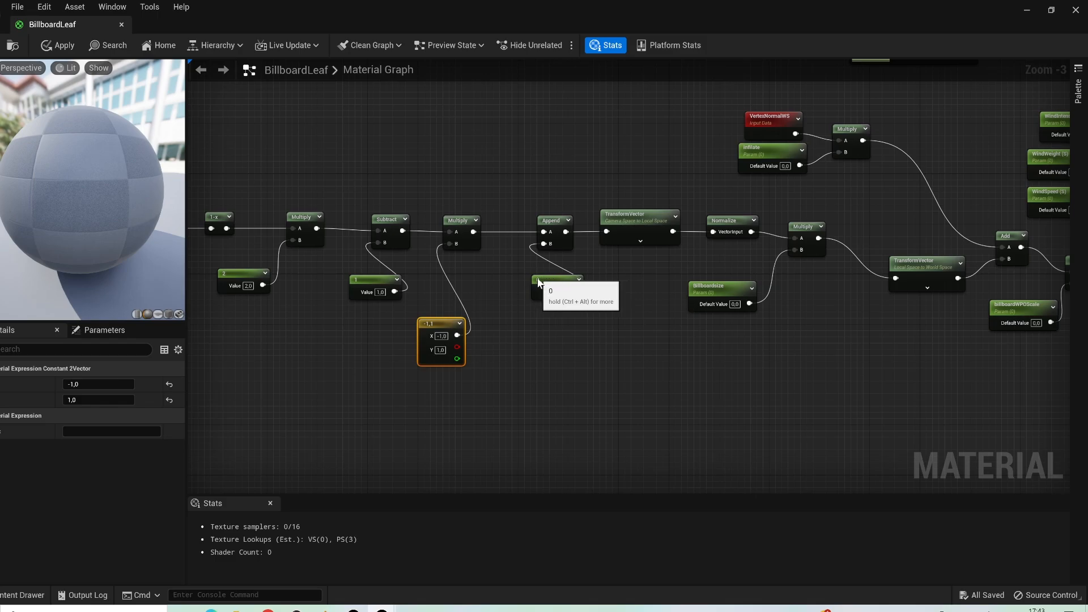
pyautogui.click(533, 290)
pyautogui.scroll(-3, 522, 267)
# Make the BillboardLeaf material two-sided
pyautogui.scroll(-2, 437, 359)
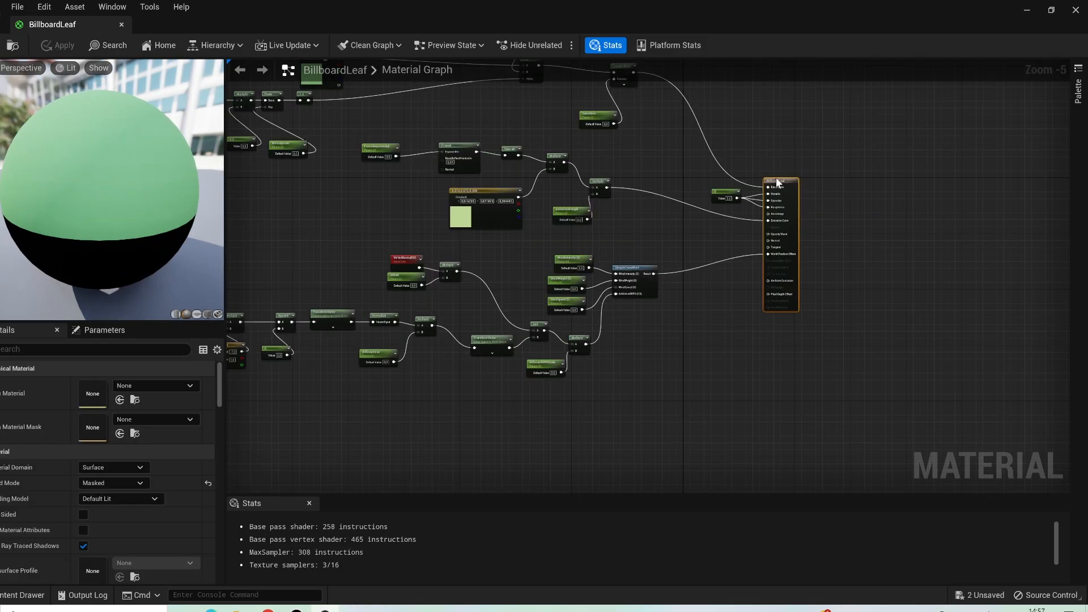
pyautogui.click(83, 515)
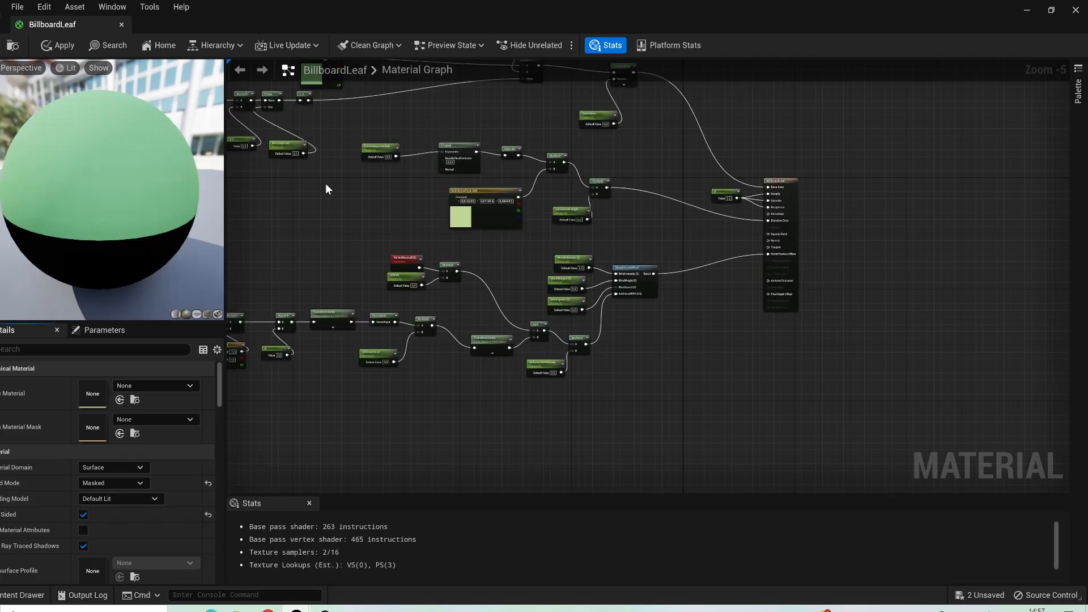
pyautogui.moveTo(325, 183); pyautogui.dragTo(454, 264, button='right')
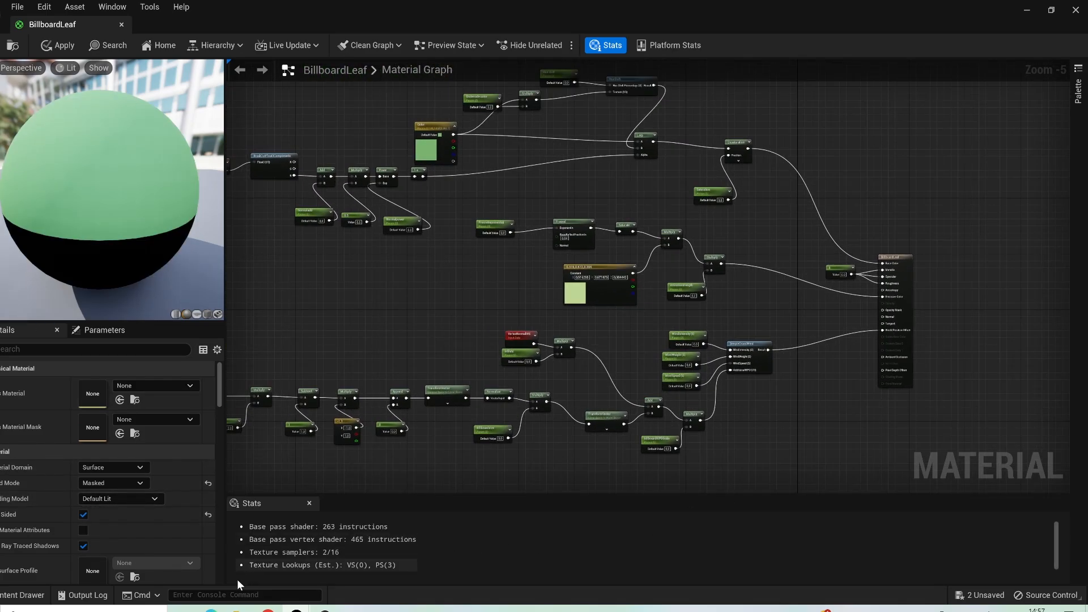
# Switch to File Explorer and examine the flower and leaf alpha images in the aplhapat folder, singling out leaf
pyautogui.click(239, 610)
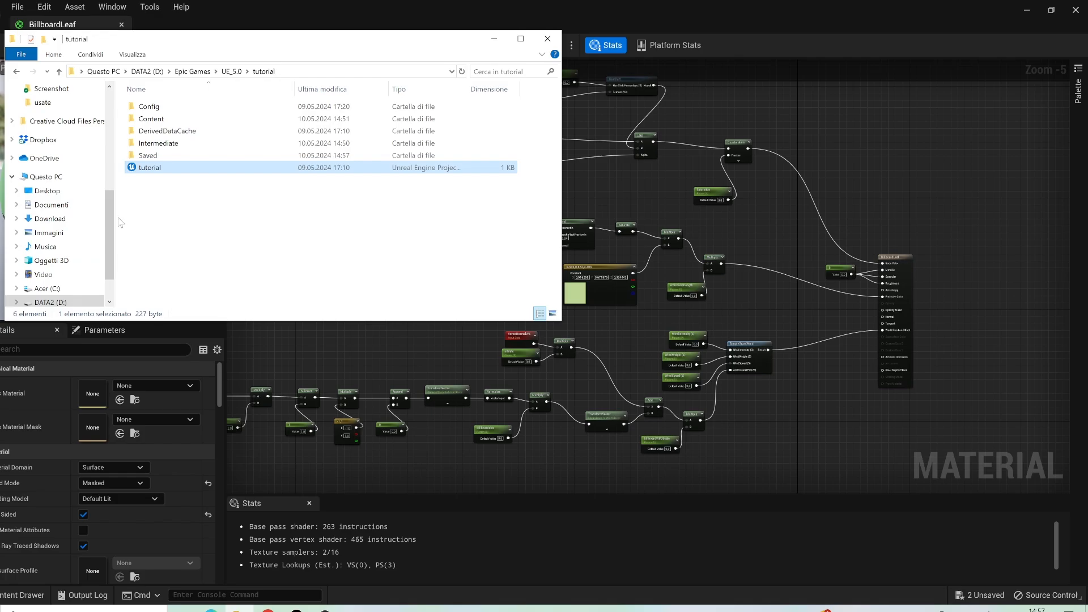
pyautogui.scroll(10, 44, 213)
pyautogui.scroll(-3, 44, 215)
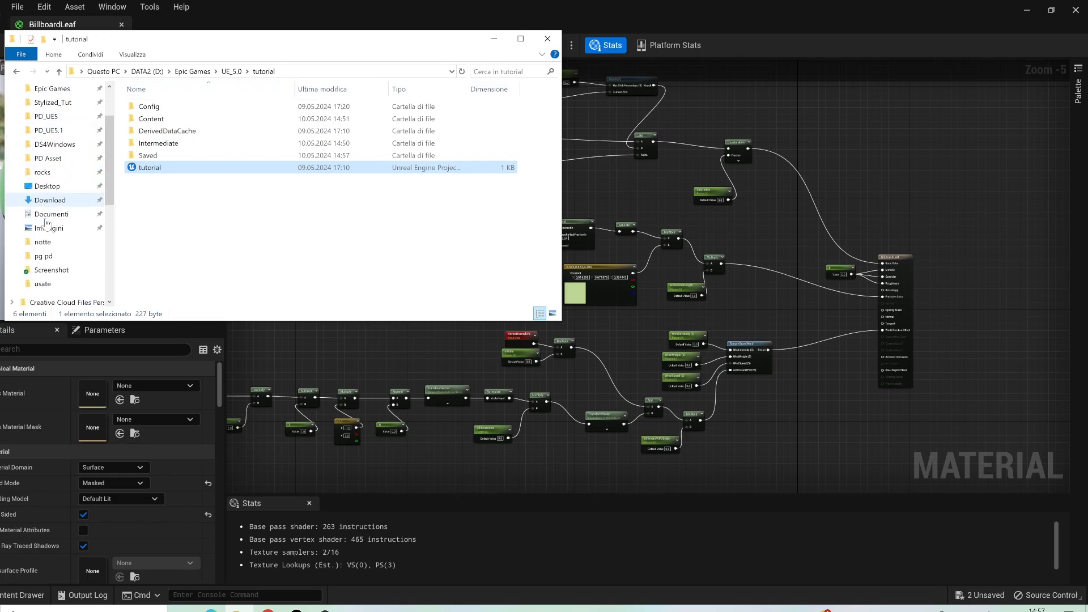
pyautogui.click(45, 226)
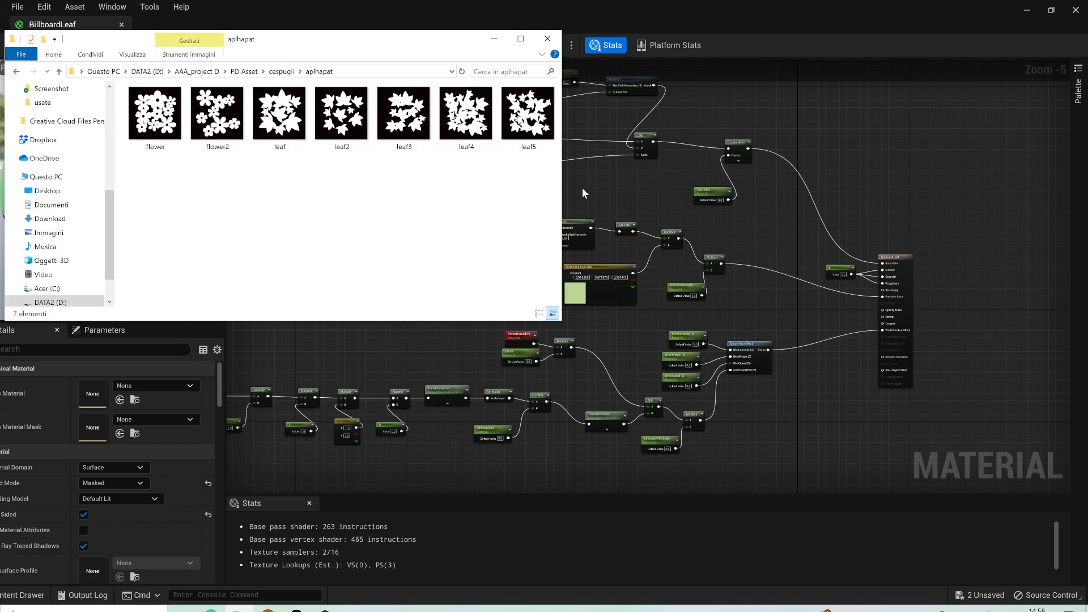
pyautogui.moveTo(399, 38); pyautogui.dragTo(624, 169)
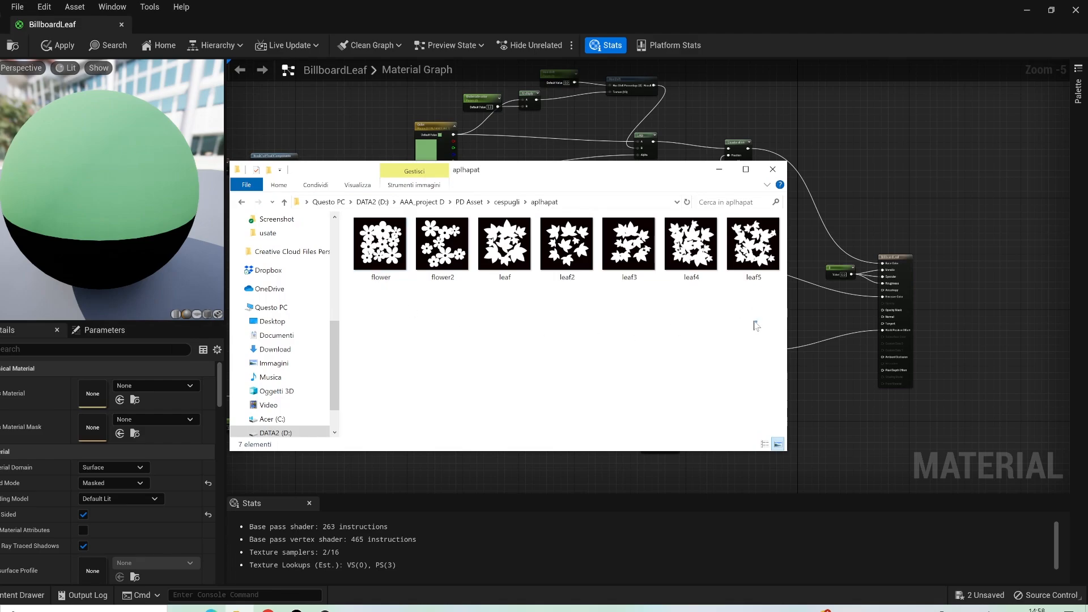
pyautogui.moveTo(756, 323); pyautogui.dragTo(385, 295)
pyautogui.click(513, 255)
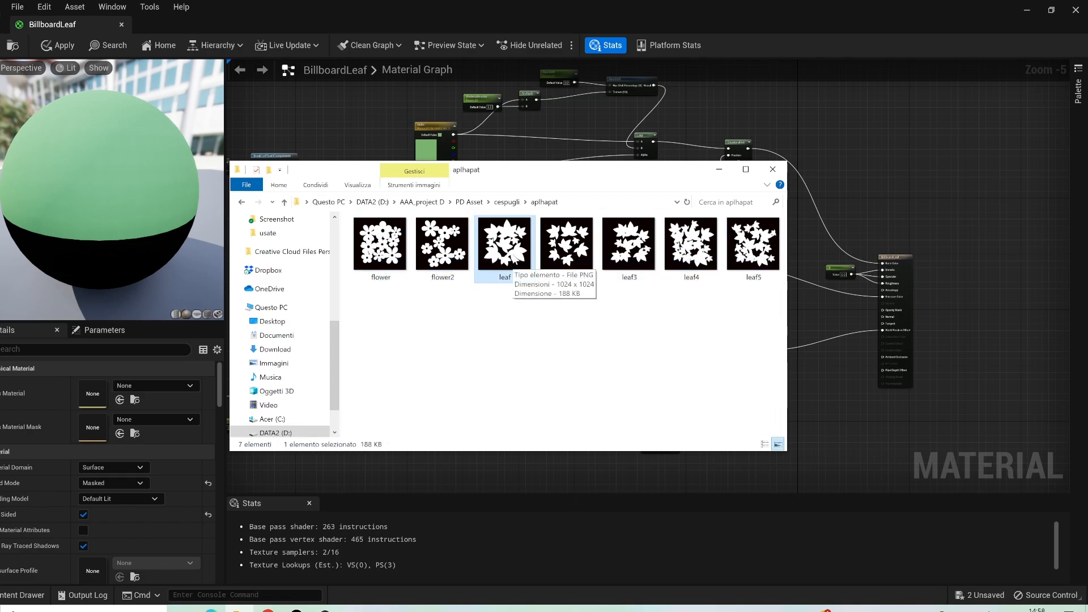
pyautogui.moveTo(513, 261)
pyautogui.mouseDown()
pyautogui.moveTo(502, 286)
pyautogui.moveTo(504, 274)
pyautogui.mouseUp()
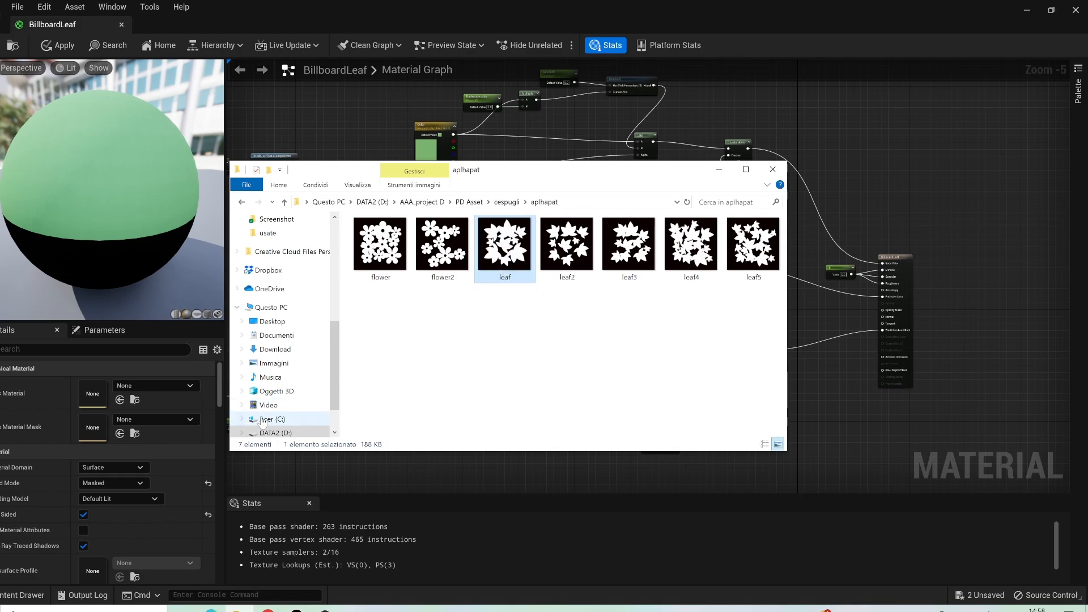
# Place the leaf texture from the tut folder into the graph as a Texture Sample between emissivestrength and the material output
pyautogui.click(25, 596)
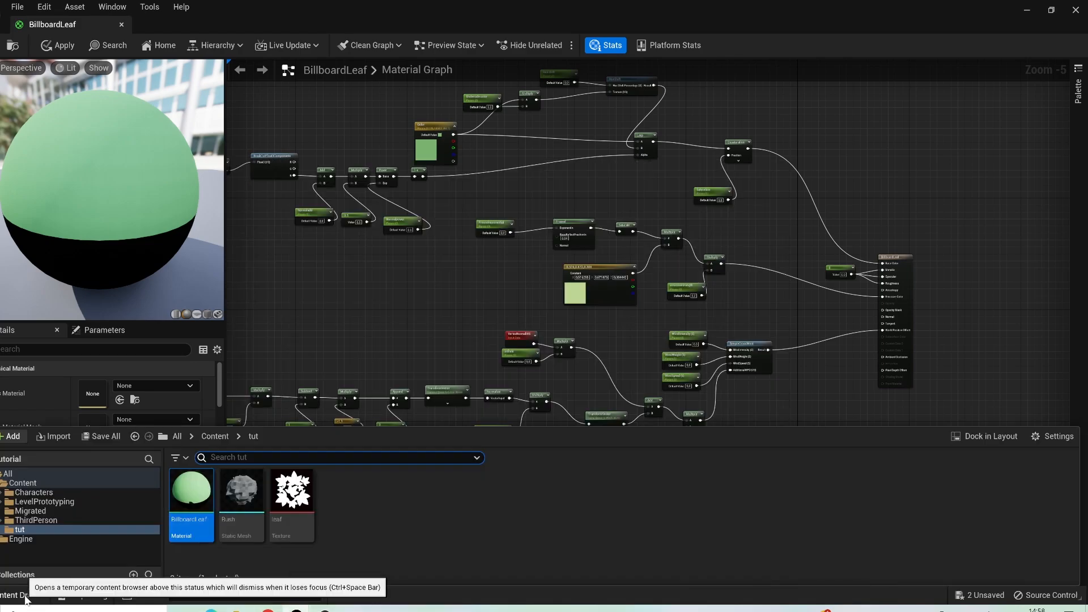
pyautogui.click(283, 489)
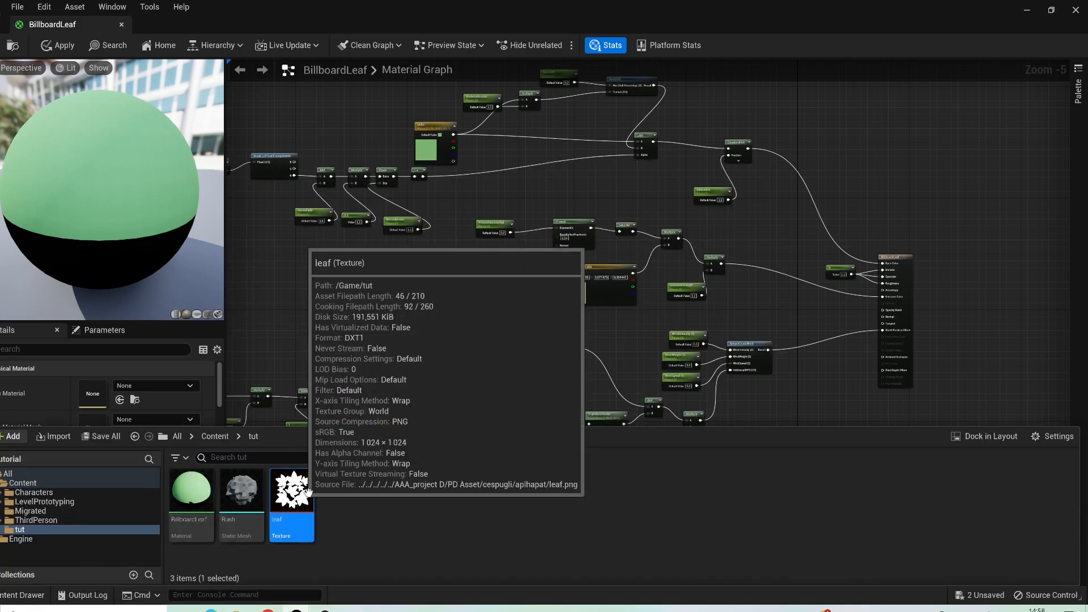
pyautogui.moveTo(291, 492); pyautogui.dragTo(740, 283)
pyautogui.scroll(6, 753, 299)
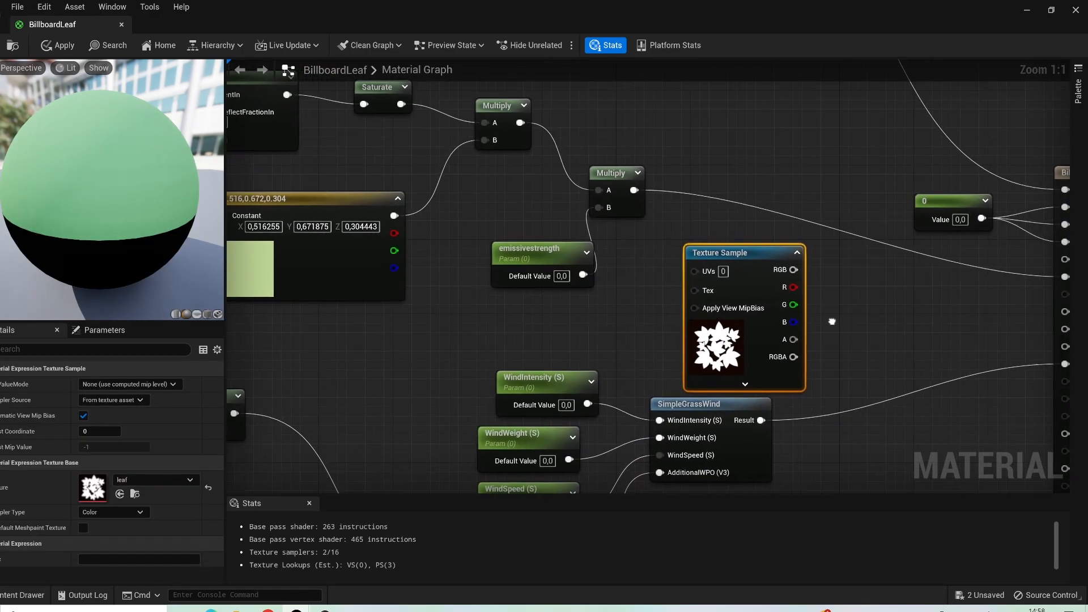
# Add an MF_Tiling function node just before the leaf Texture Sample
pyautogui.scroll(-4, 828, 321)
pyautogui.moveTo(769, 291); pyautogui.dragTo(715, 287)
pyautogui.write('mf')
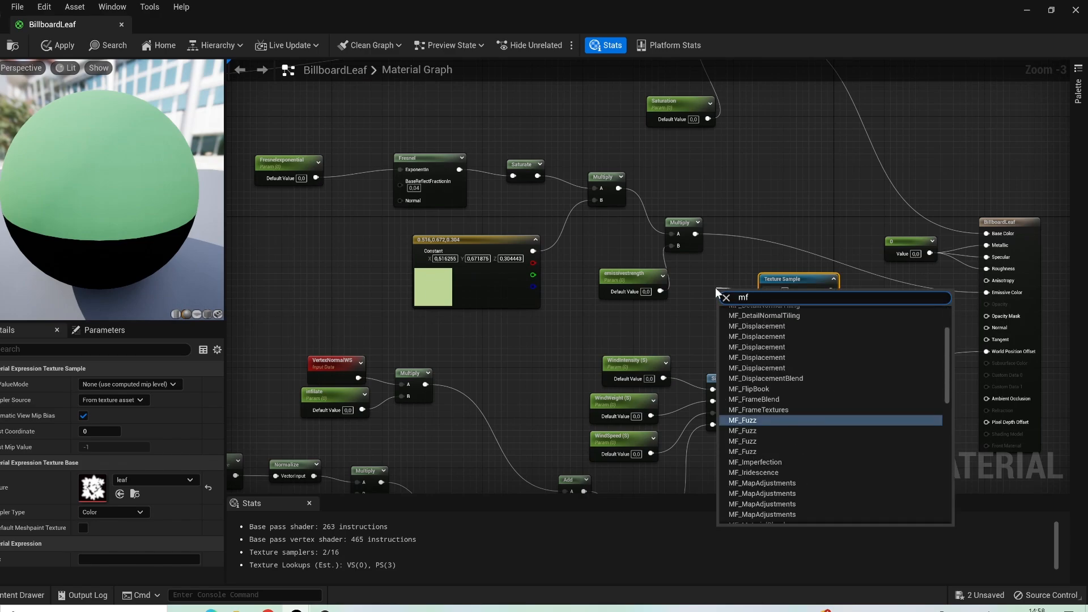
pyautogui.write(' tili')
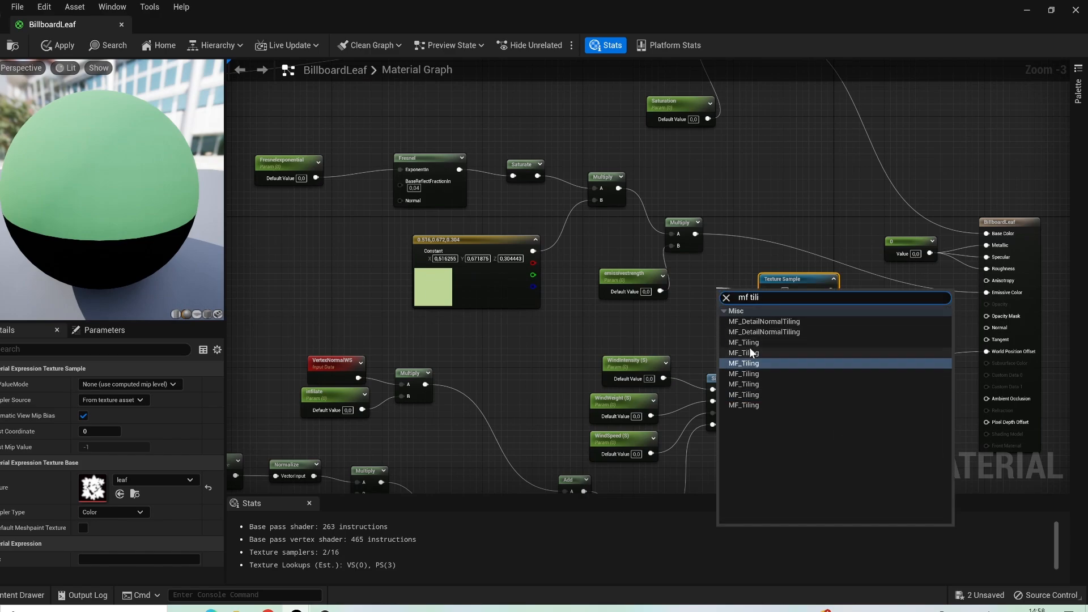
pyautogui.click(749, 352)
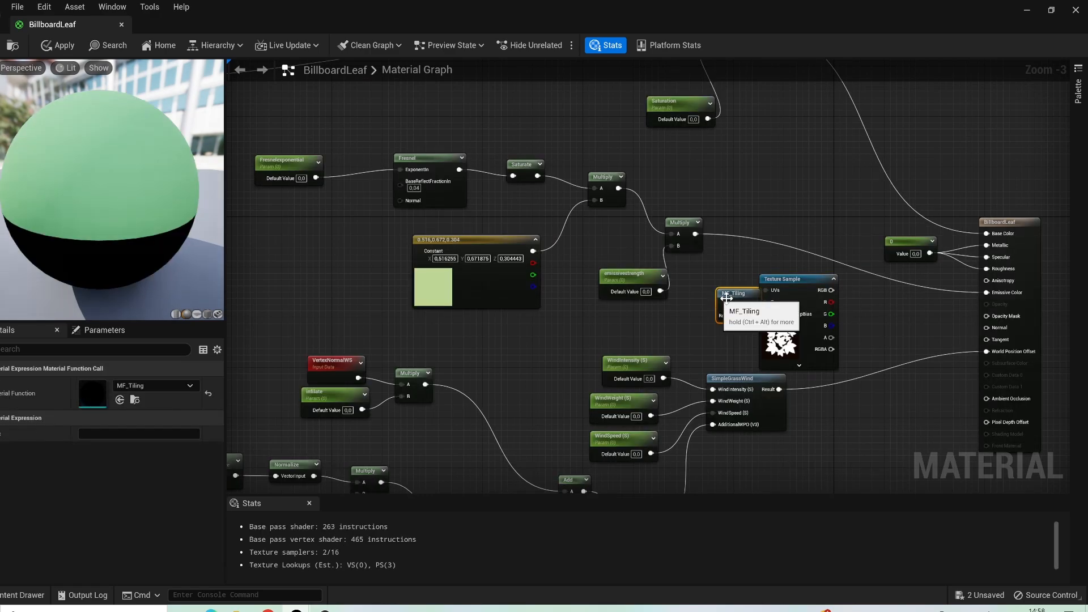
# Wire MF_Tiling's Result through the leaf Texture Sample's UVs and its RGB output into Opacity Mask, and apply the material changes
pyautogui.moveTo(831, 290); pyautogui.dragTo(985, 316)
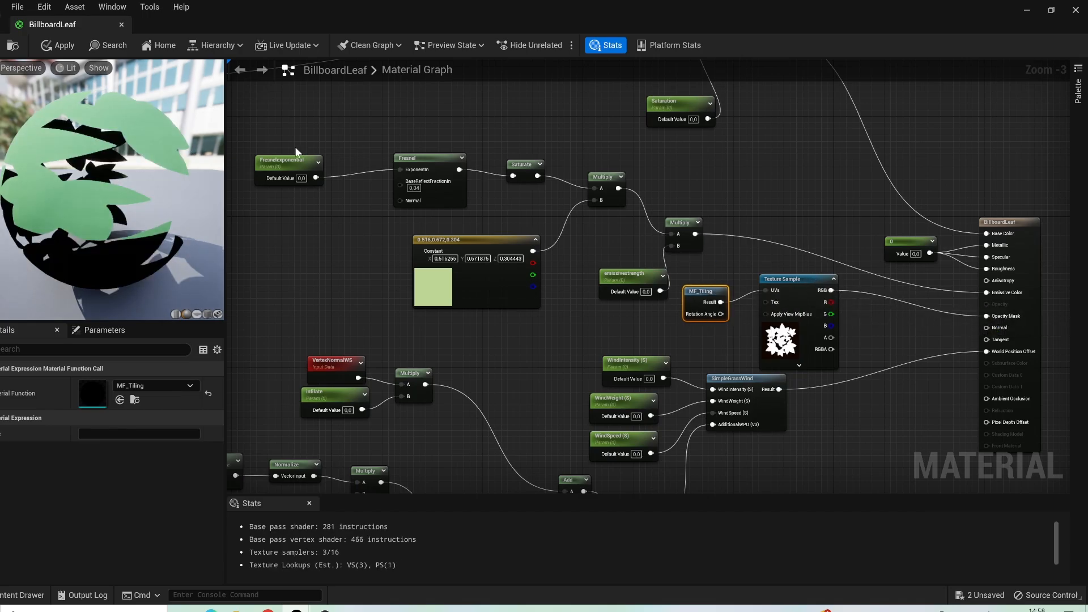
pyautogui.hotkey('ctrl', 's')
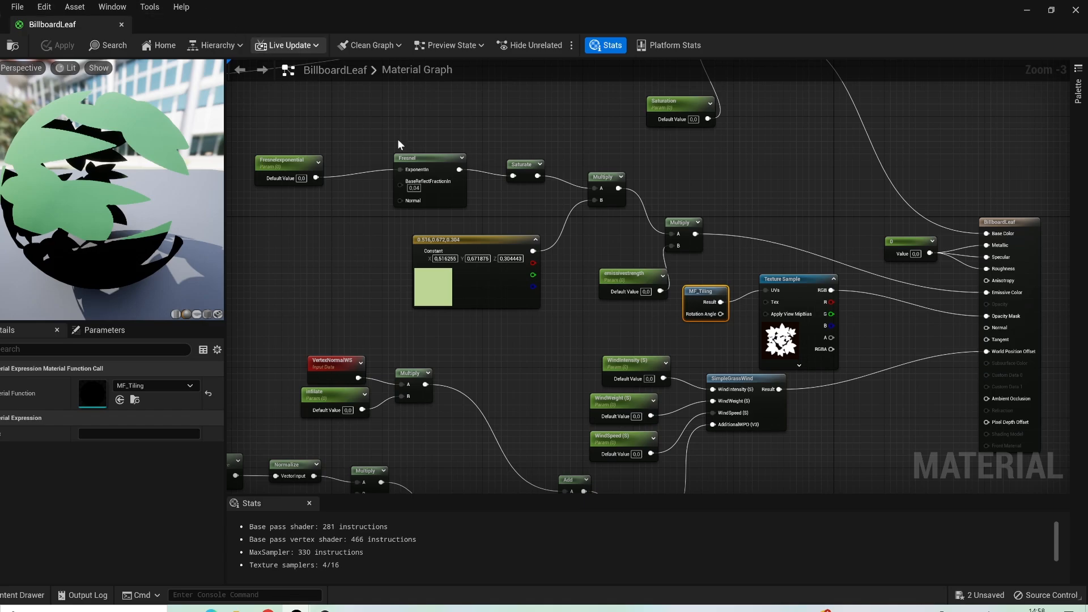
# Assign the Hue shift parameter to a parameter group named color
pyautogui.scroll(-3, 595, 238)
pyautogui.click(539, 284)
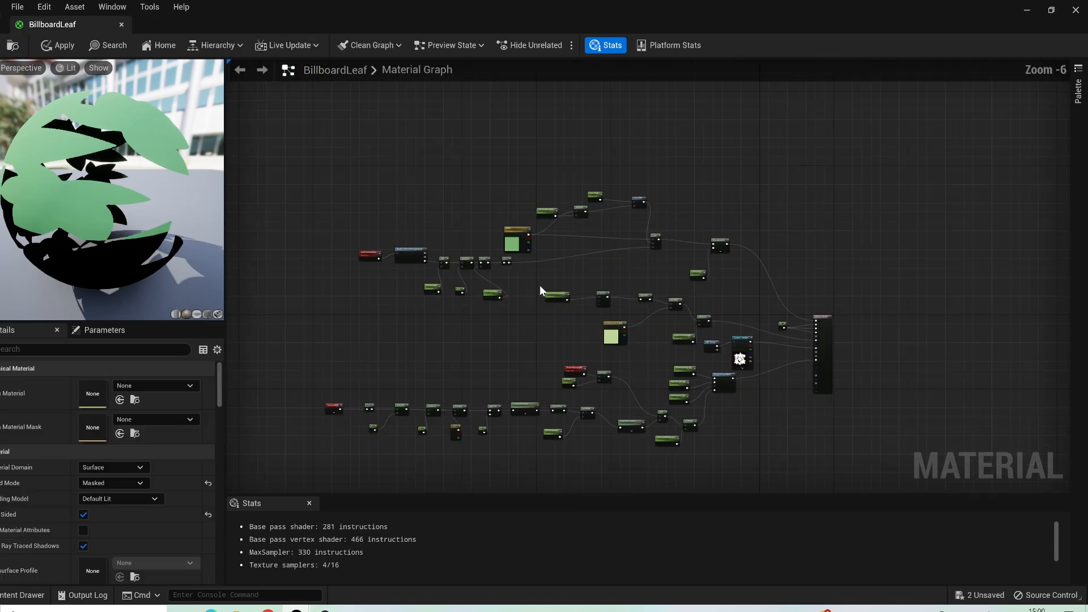
pyautogui.scroll(1, 540, 284)
pyautogui.click(632, 149)
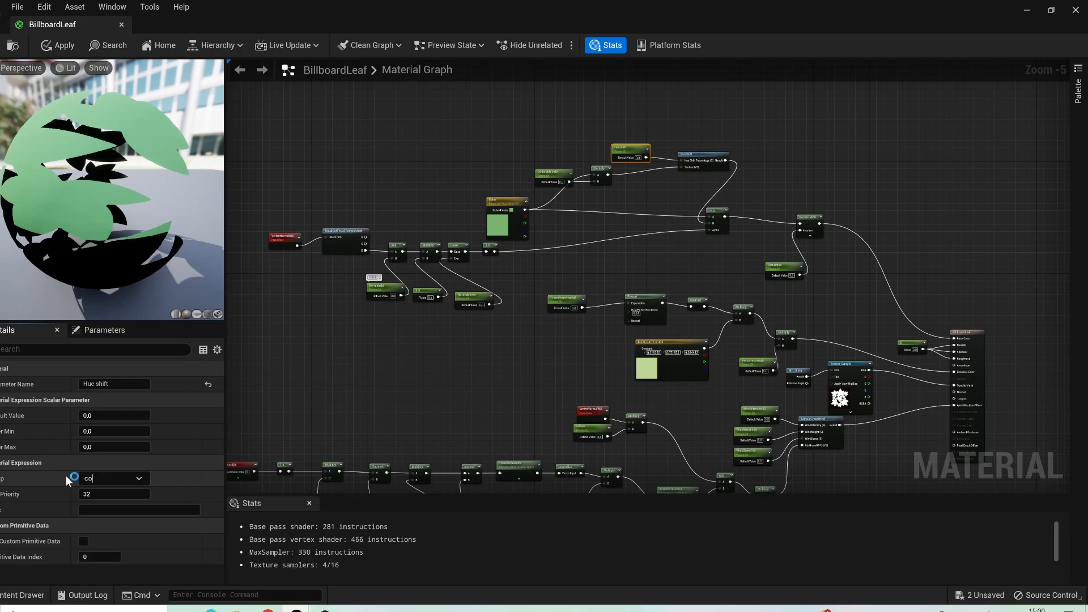
pyautogui.click(514, 382)
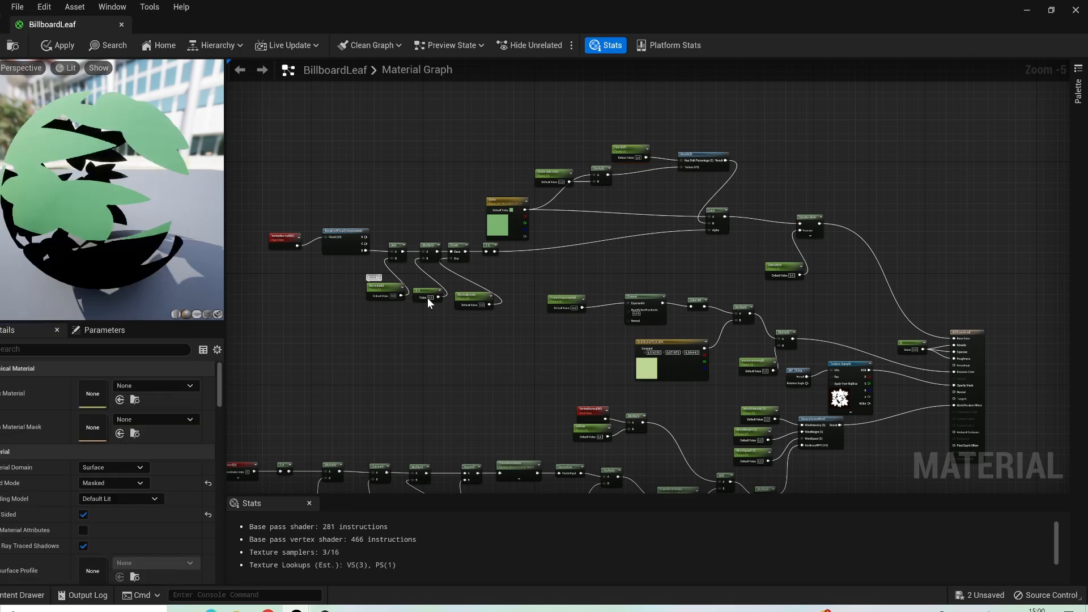
# Assign the Normaladd and Normalpower parameters to the color group
pyautogui.click(391, 289)
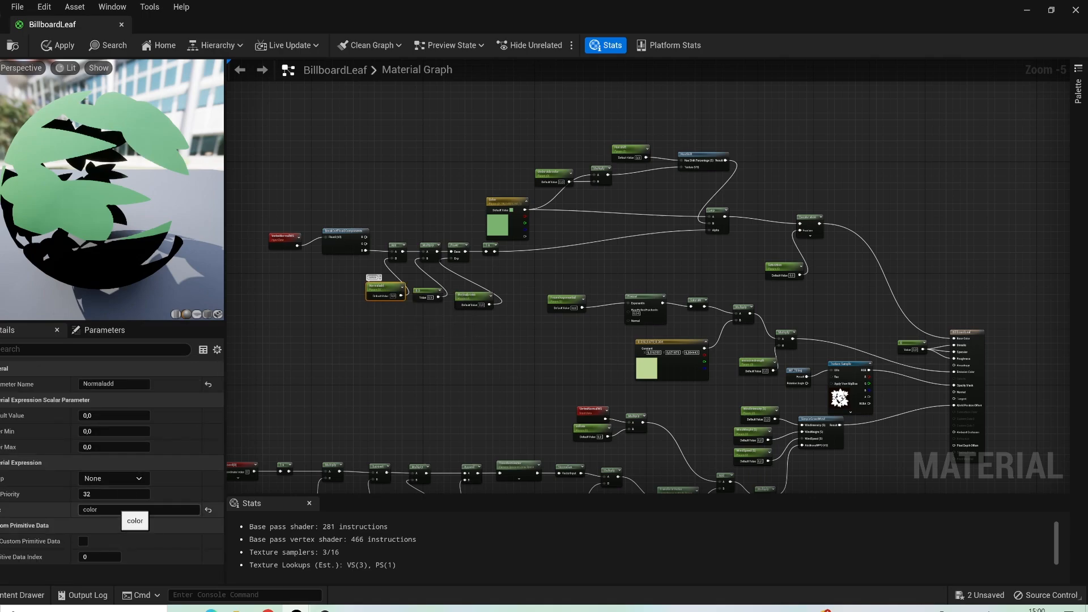
pyautogui.click(131, 479)
pyautogui.write('color')
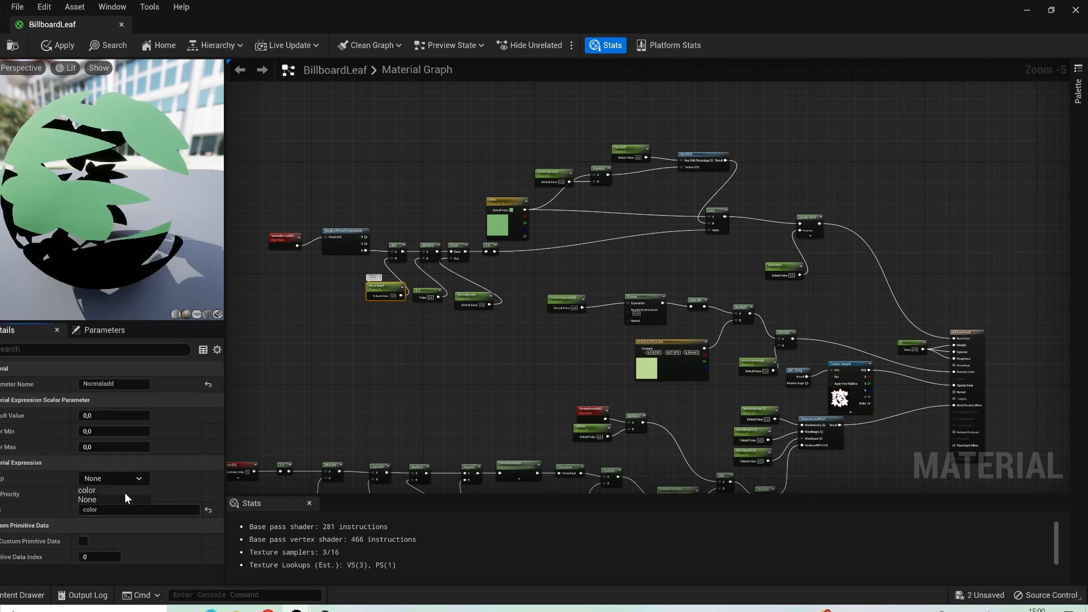
pyautogui.click(422, 293)
pyautogui.click(471, 297)
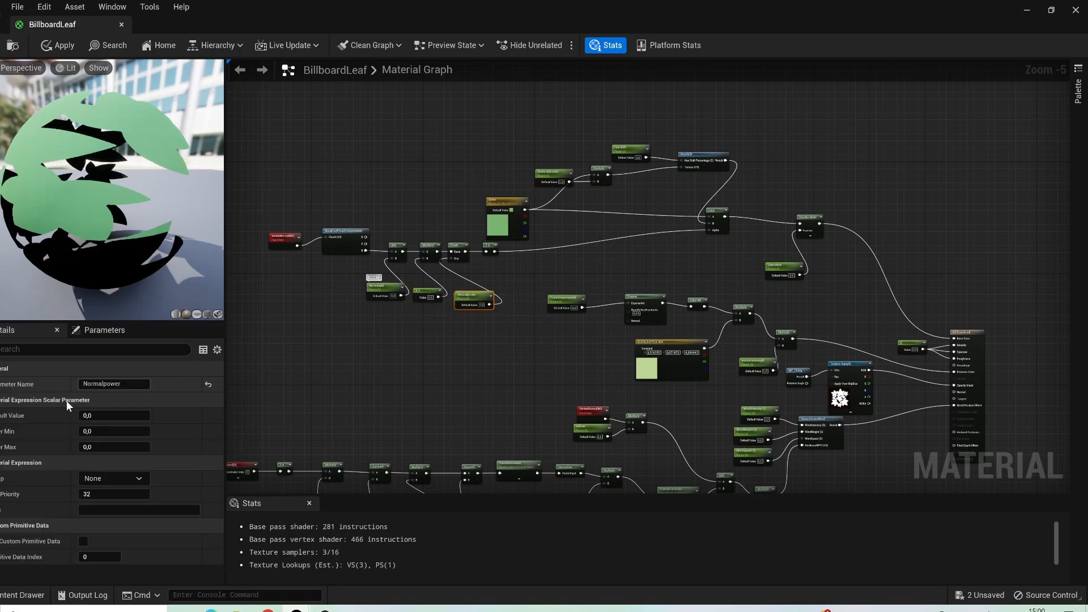
pyautogui.click(139, 479)
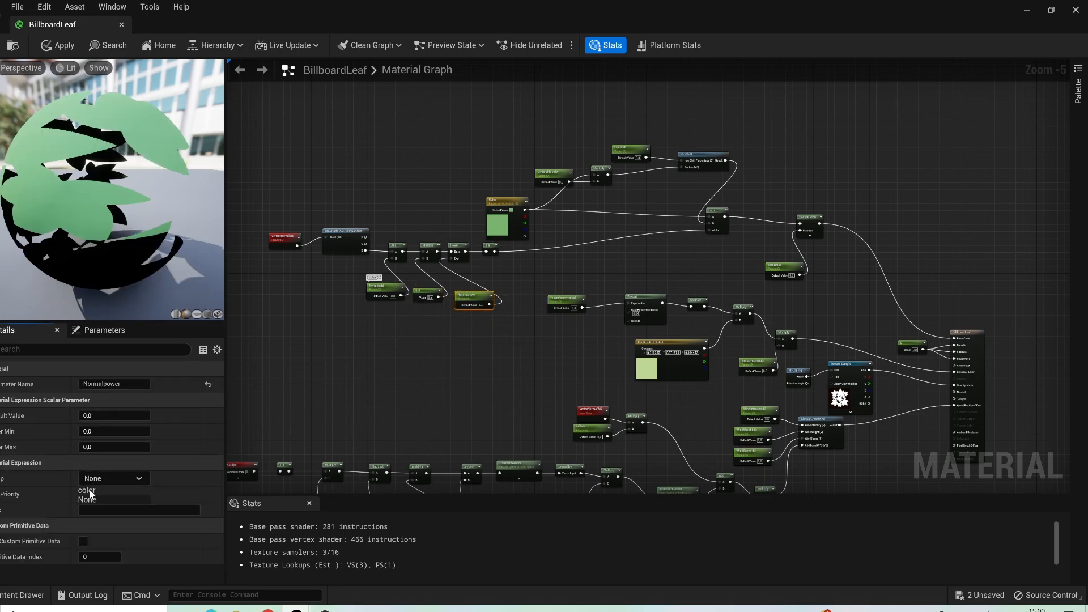
pyautogui.click(107, 494)
# Assign the Underside color parameter to the color group
pyautogui.click(554, 172)
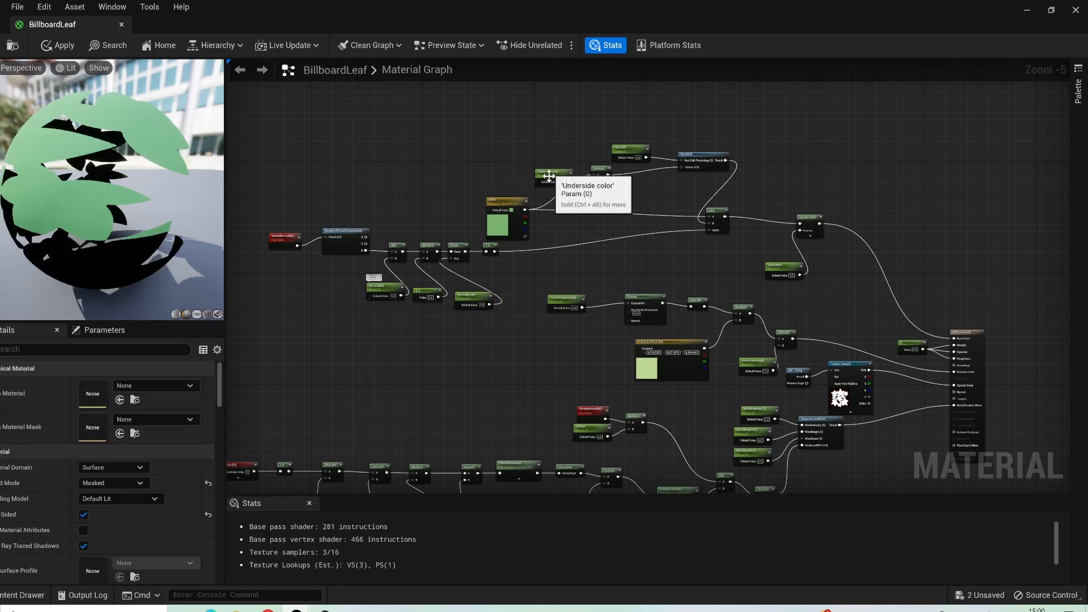
pyautogui.click(139, 479)
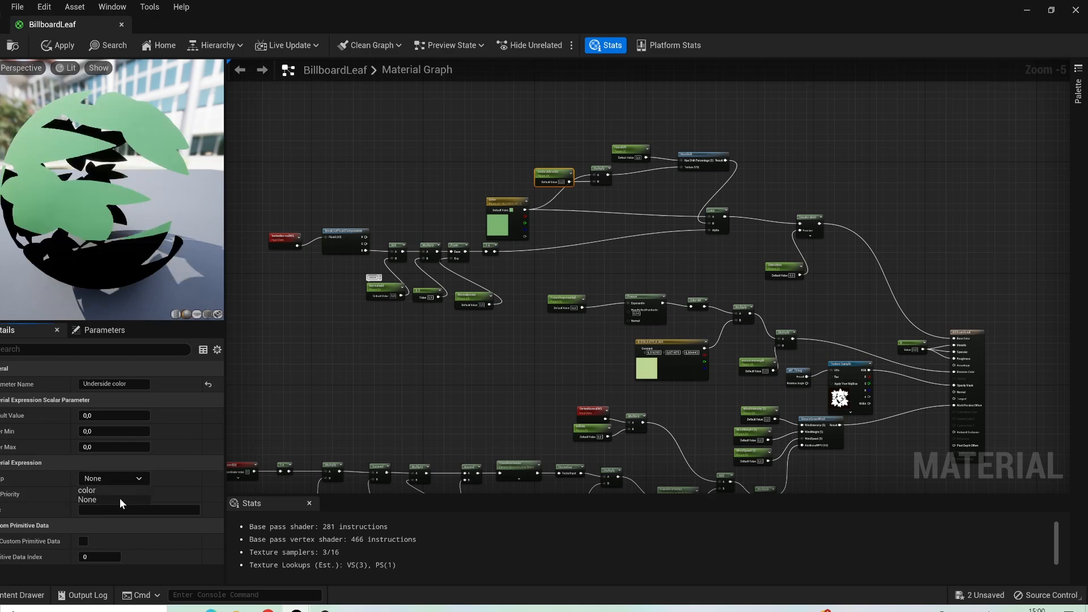
pyautogui.click(108, 494)
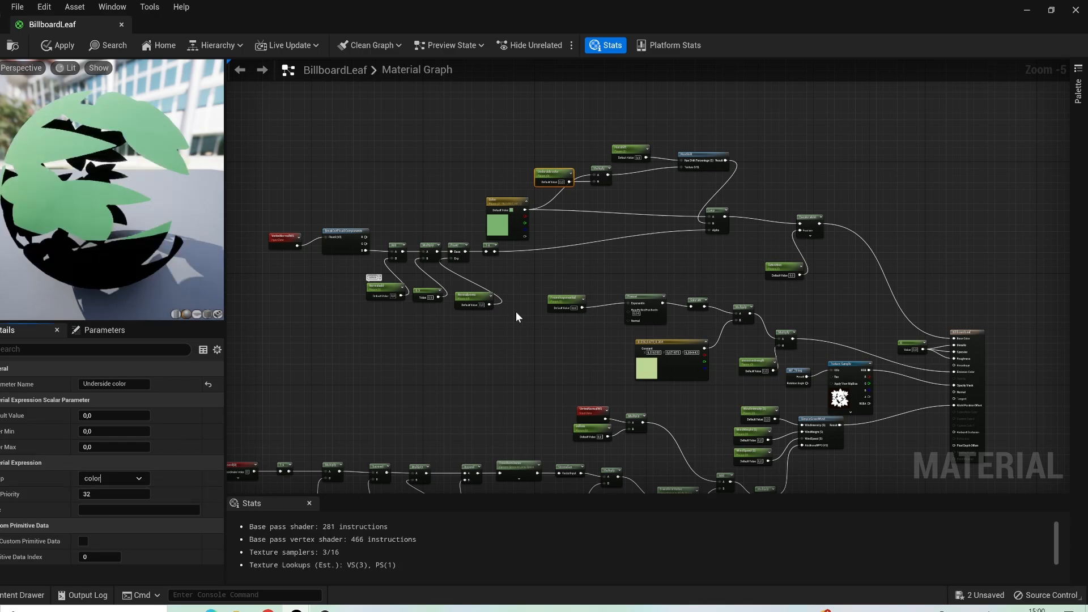
# Assign the Fresnelexponential parameter to a new parameter group named highlights
pyautogui.click(558, 302)
pyautogui.click(139, 480)
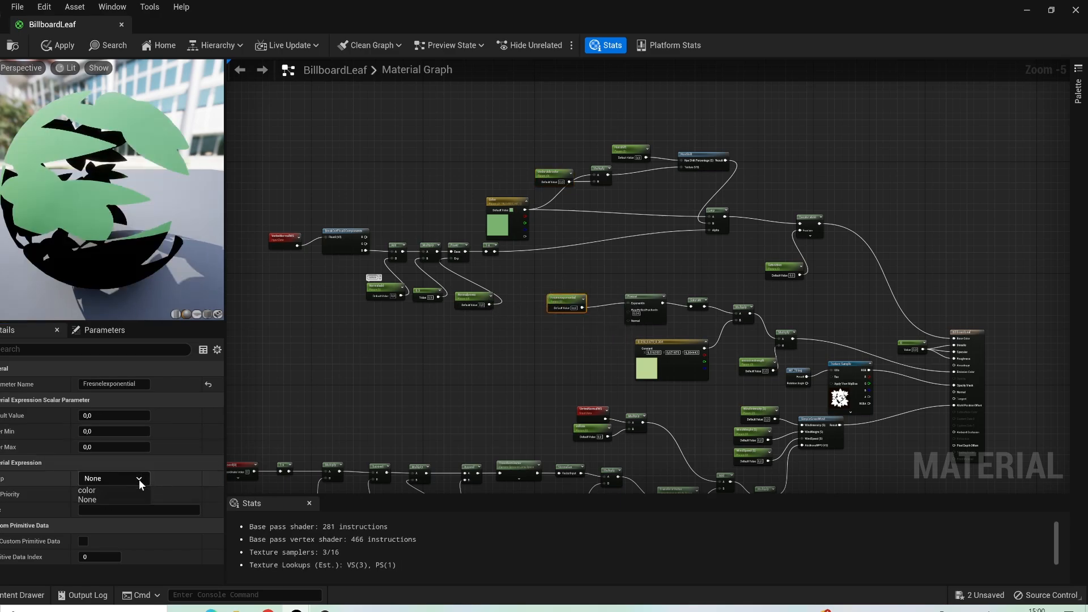
pyautogui.click(91, 491)
pyautogui.moveTo(706, 274); pyautogui.dragTo(548, 261, button='right')
pyautogui.scroll(3, 509, 282)
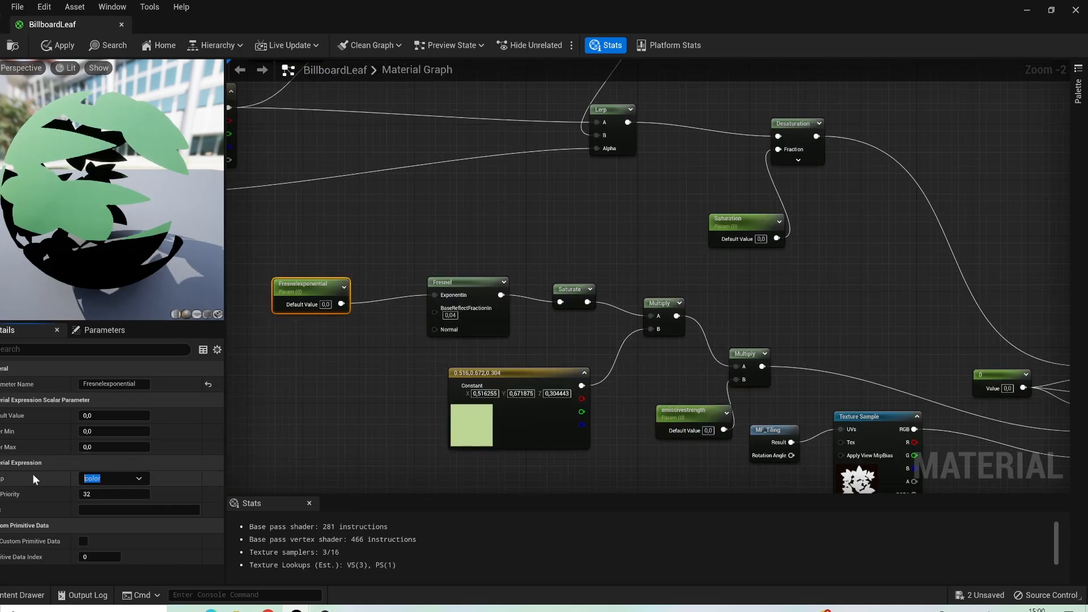
pyautogui.write('highlights')
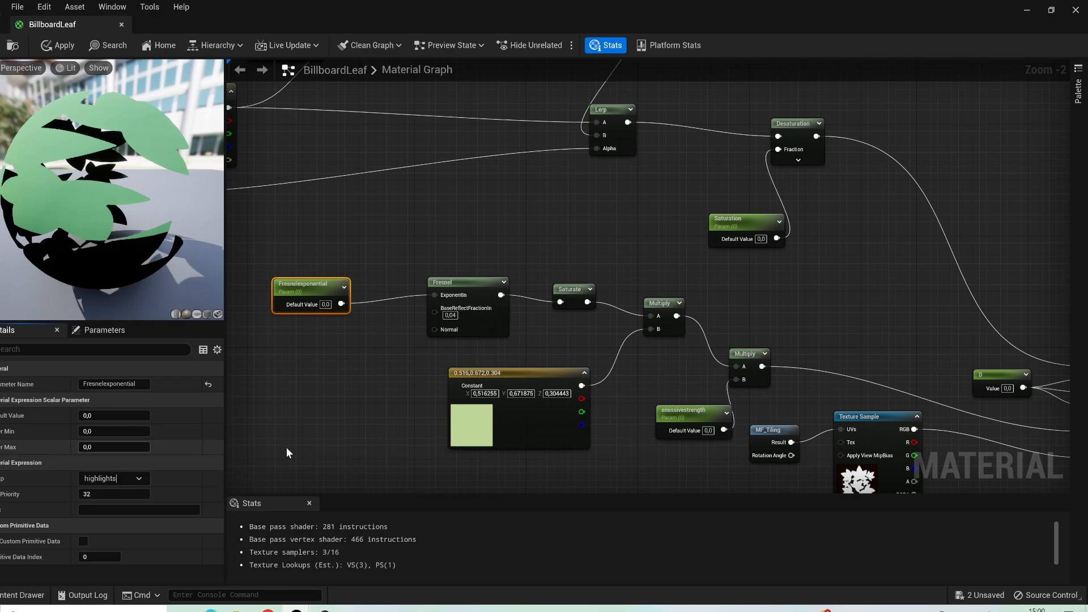
pyautogui.click(386, 415)
# Assign the emissivestrength parameter to the highlights group
pyautogui.scroll(-2, 386, 415)
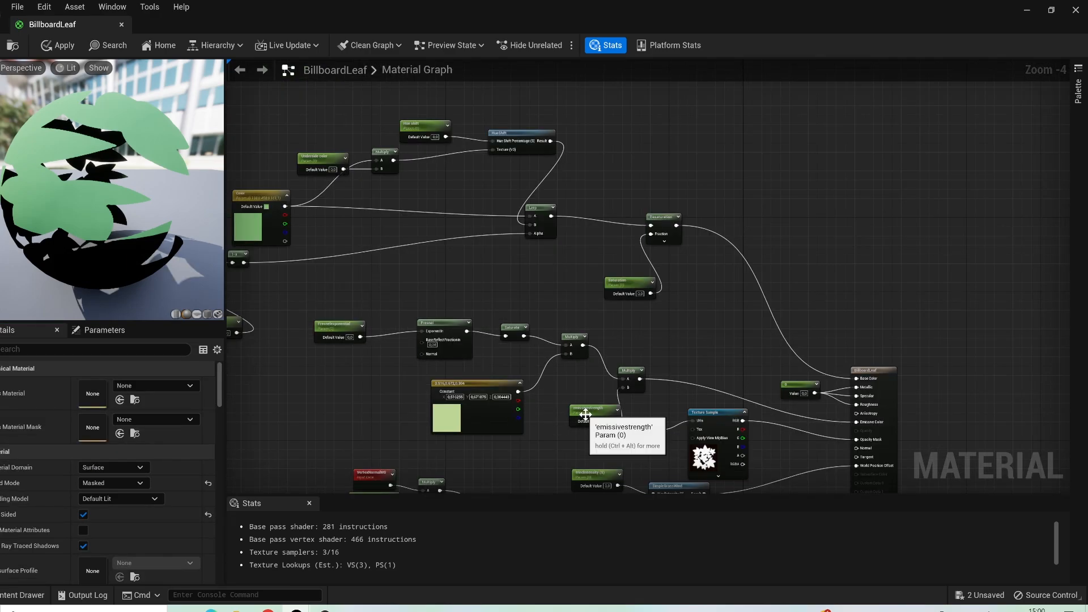
pyautogui.click(589, 410)
pyautogui.click(139, 477)
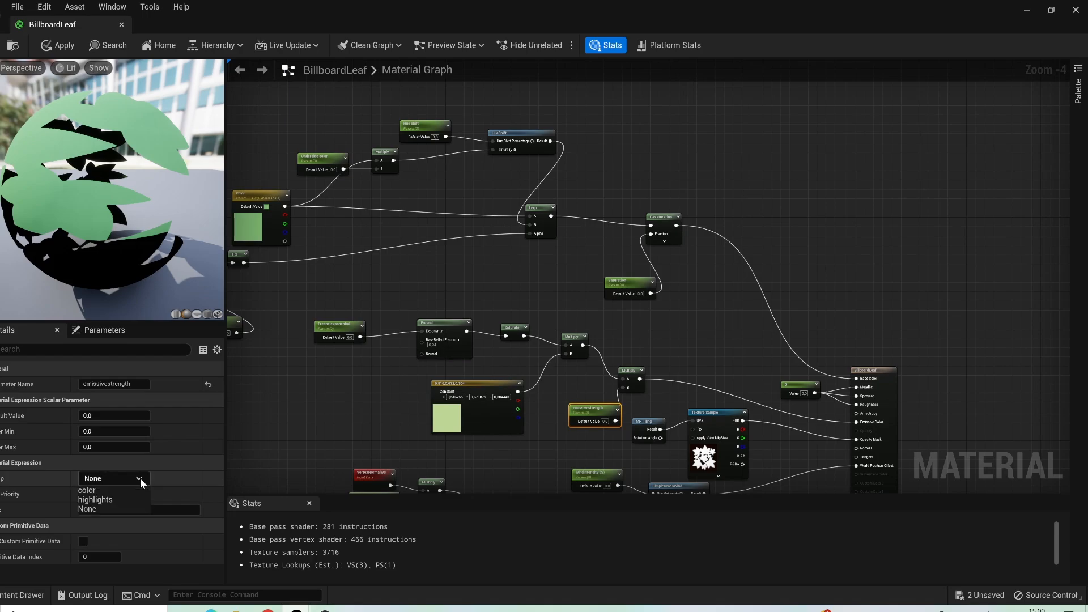
pyautogui.click(116, 499)
# Assign the Saturation parameter to the color group
pyautogui.moveTo(628, 335); pyautogui.dragTo(613, 447, button='right')
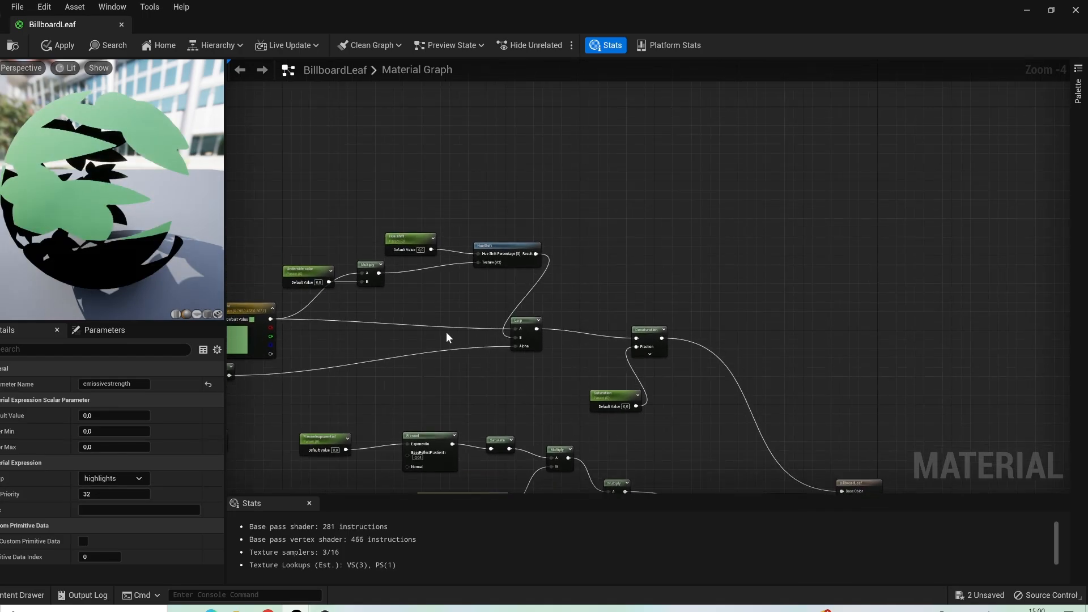
pyautogui.click(408, 240)
pyautogui.click(613, 392)
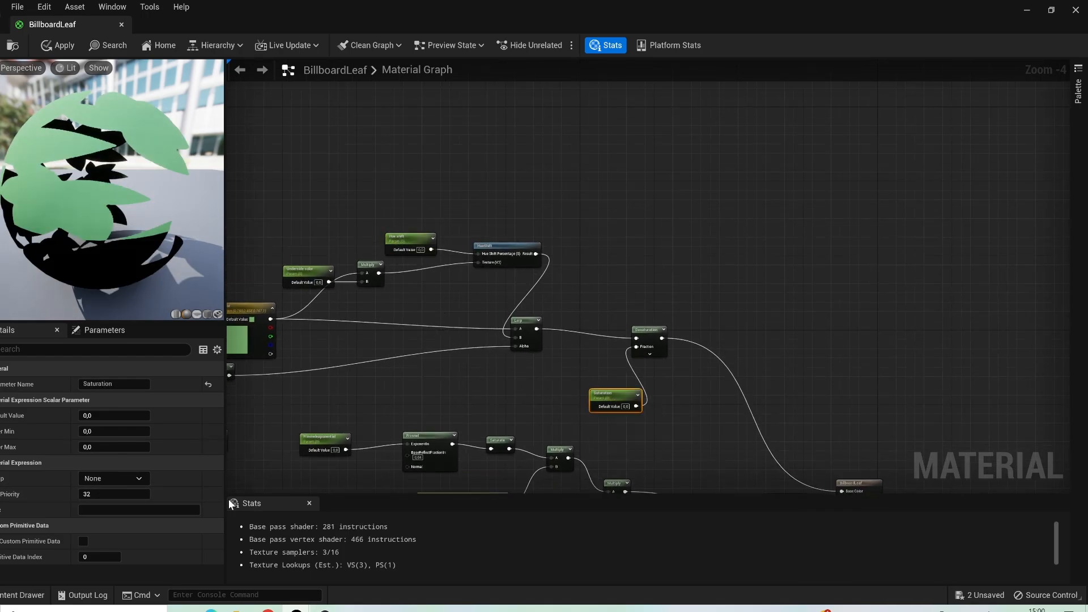
pyautogui.click(140, 478)
pyautogui.click(101, 492)
# Assign the WindIntensity (S) parameter to a new parameter group named wind
pyautogui.moveTo(366, 405); pyautogui.dragTo(673, 314, button='right')
pyautogui.moveTo(395, 425); pyautogui.dragTo(284, 181, button='right')
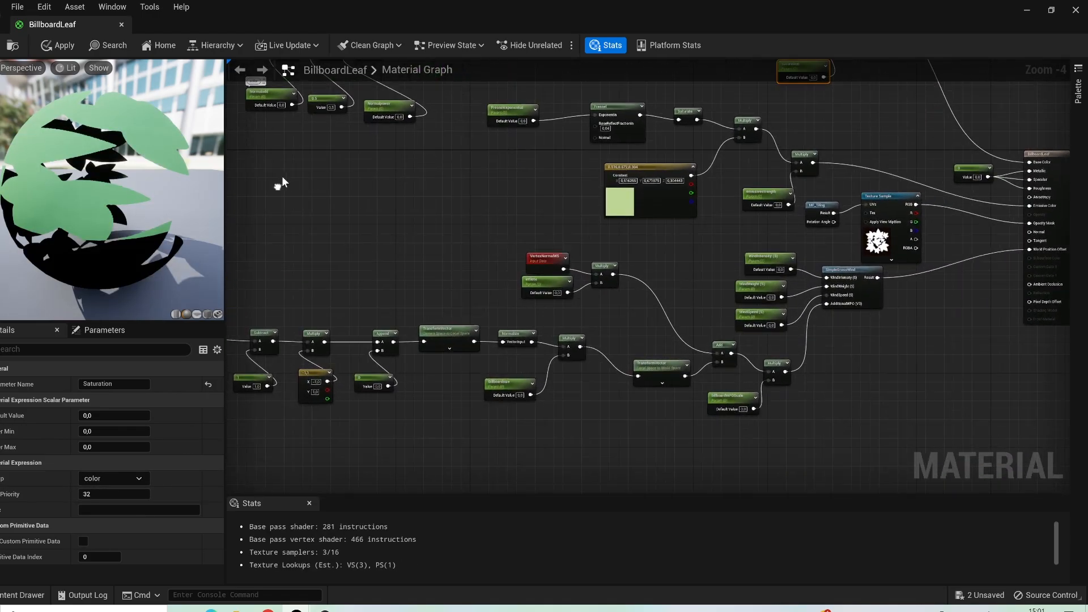
pyautogui.moveTo(474, 211); pyautogui.dragTo(246, 253, button='right')
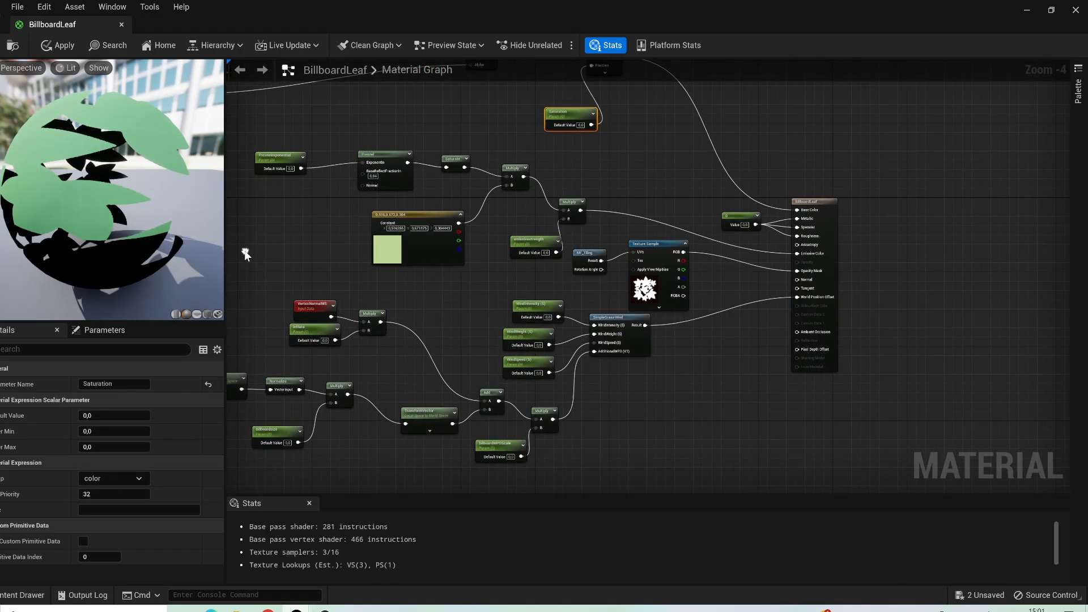
pyautogui.click(274, 155)
pyautogui.click(537, 252)
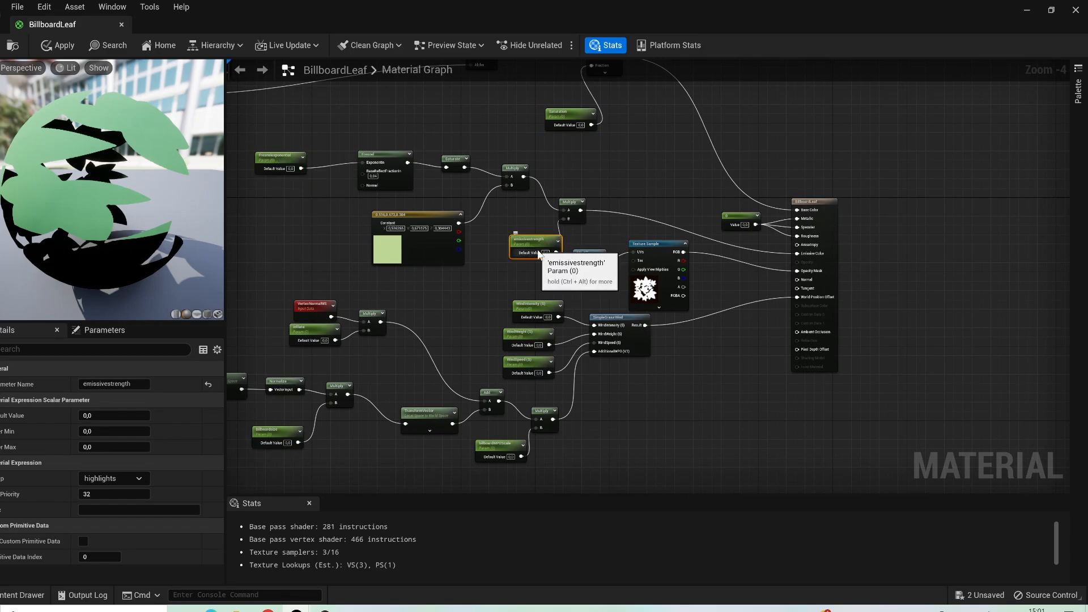
pyautogui.moveTo(589, 261); pyautogui.dragTo(597, 200, button='right')
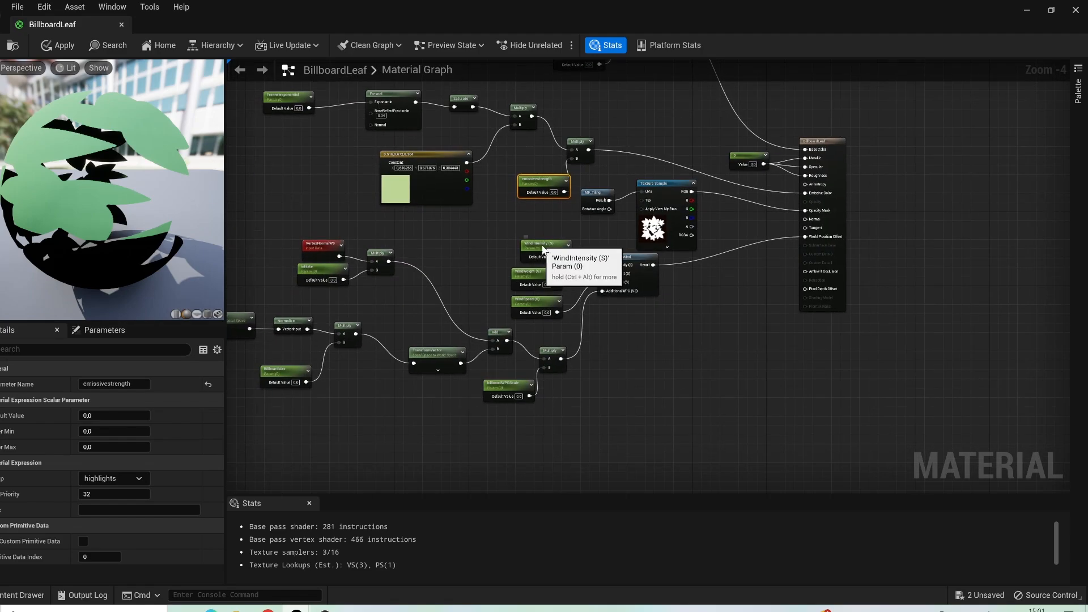
pyautogui.click(545, 248)
pyautogui.click(105, 479)
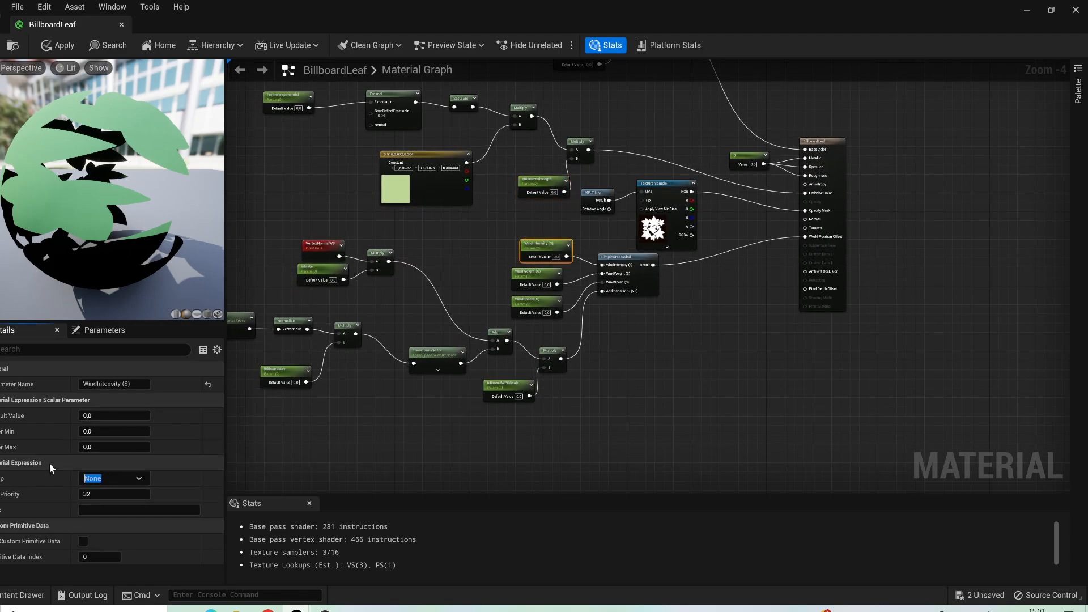
pyautogui.write('wind')
pyautogui.press('Return')
# Assign the WindWeight (S) and WindSpeed (S) parameters to the wind group
pyautogui.click(535, 273)
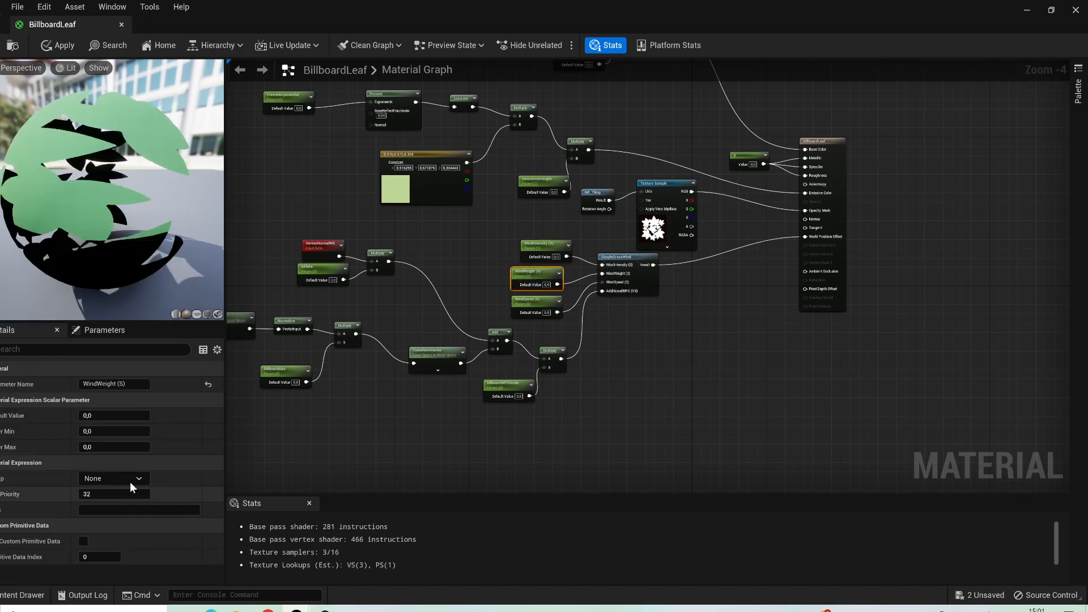
pyautogui.click(137, 478)
pyautogui.click(103, 516)
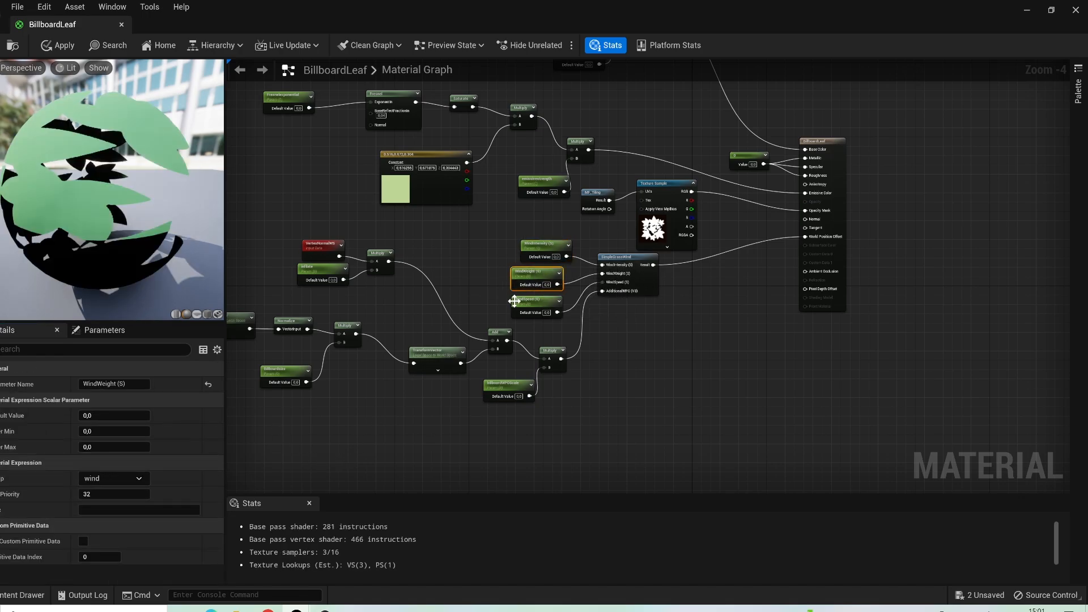
pyautogui.click(533, 301)
pyautogui.click(140, 479)
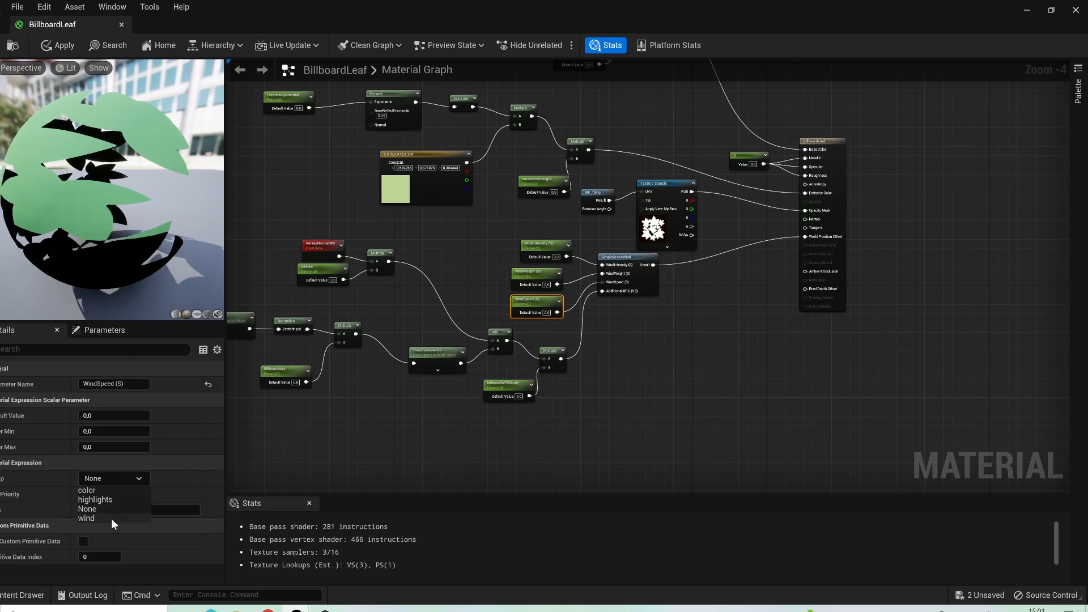
pyautogui.click(108, 516)
# Assign the infilate parameter to a new parameter group named Billboards
pyautogui.moveTo(422, 394); pyautogui.dragTo(245, 407, button='right')
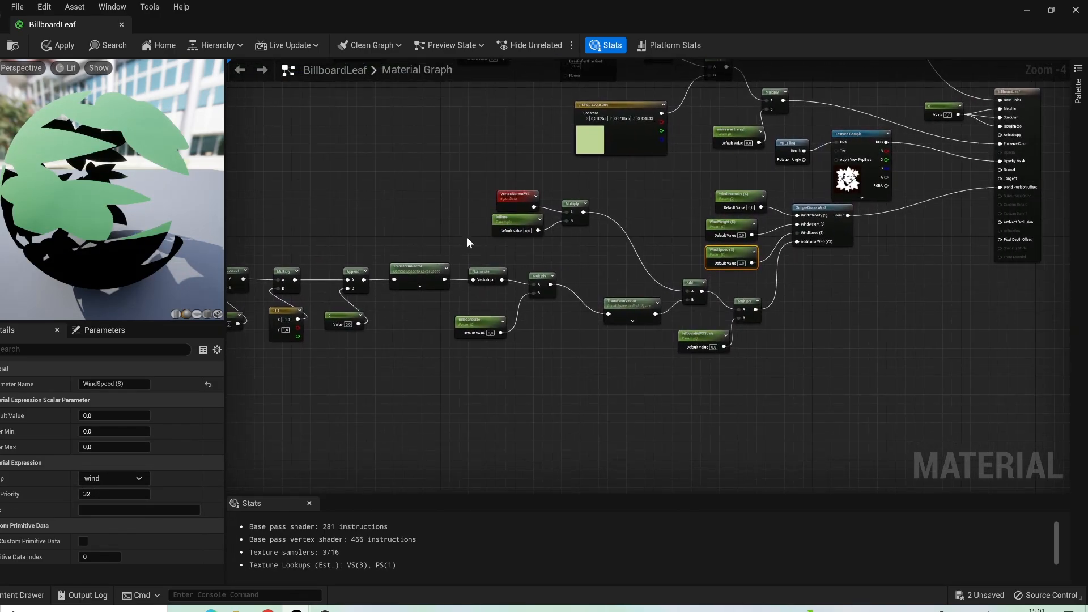
pyautogui.click(508, 215)
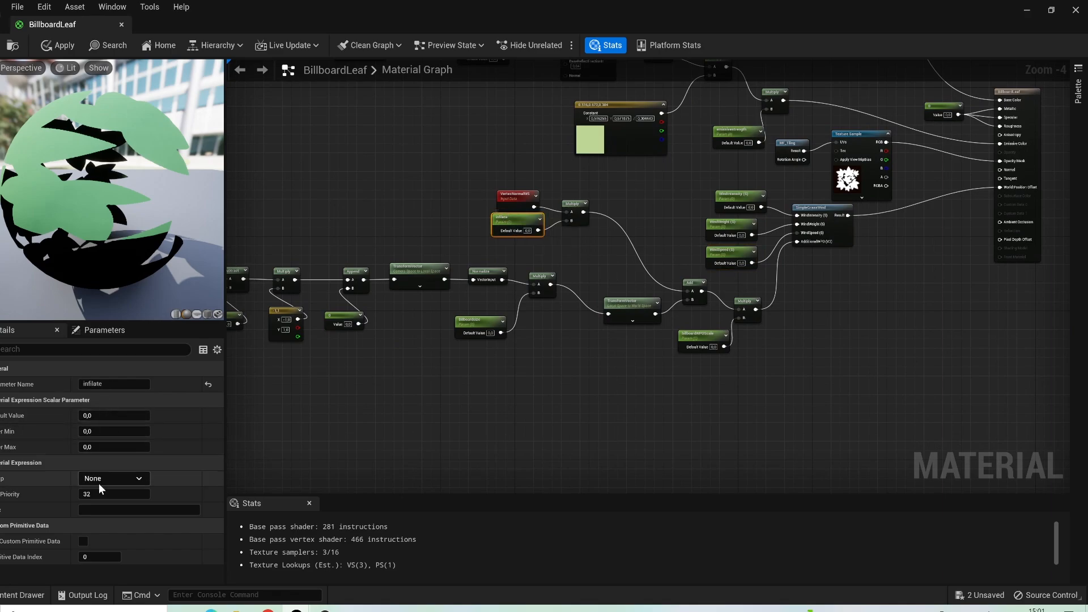
pyautogui.click(138, 477)
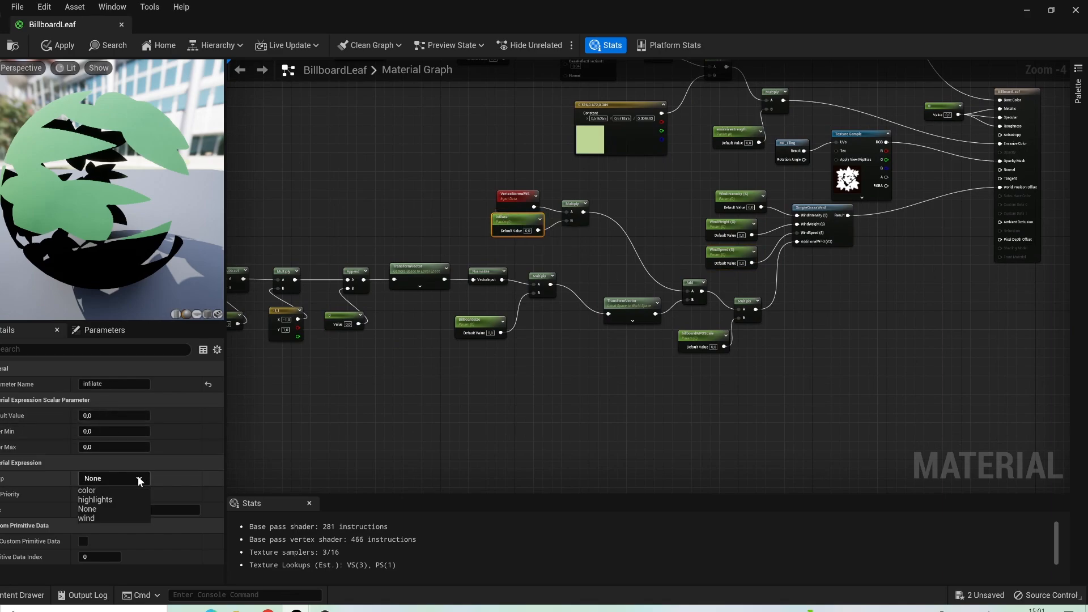
pyautogui.click(102, 479)
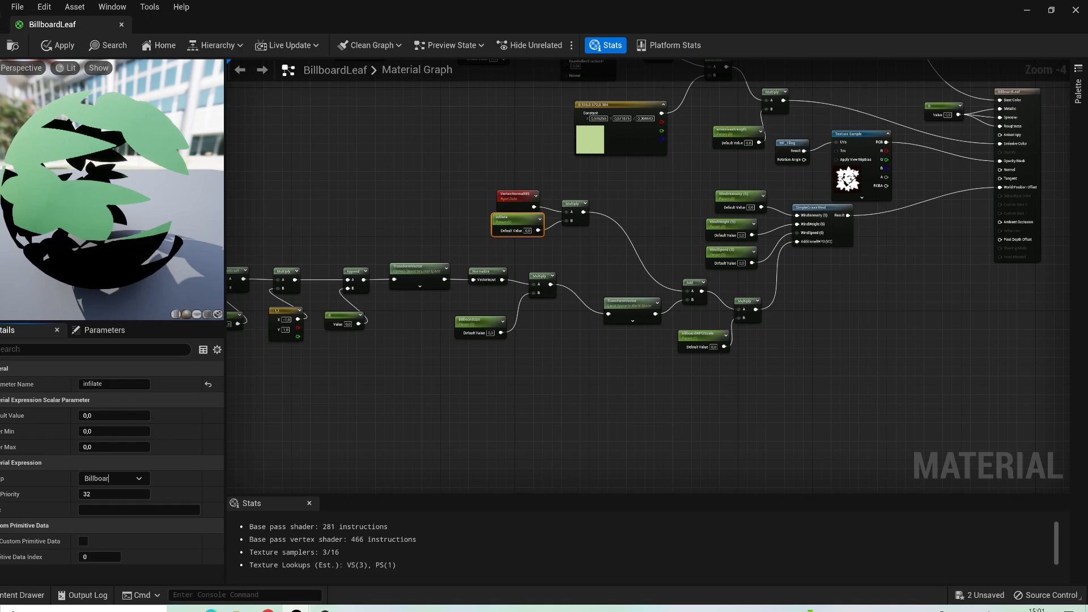
pyautogui.click(457, 440)
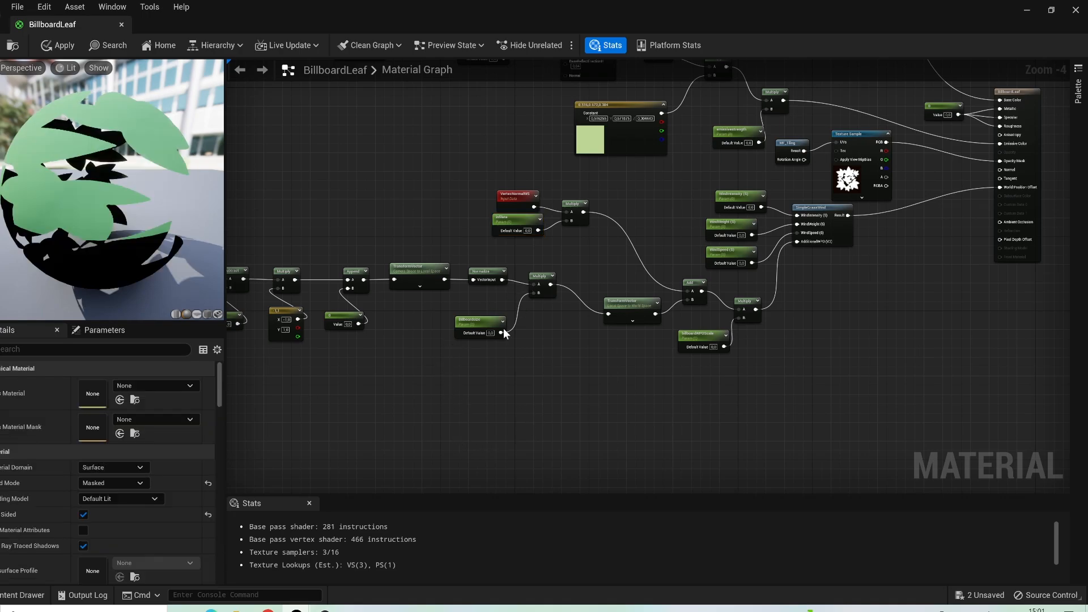
# Assign the Billboardsize and billboardWPOScale parameters to the Billboards group
pyautogui.click(463, 321)
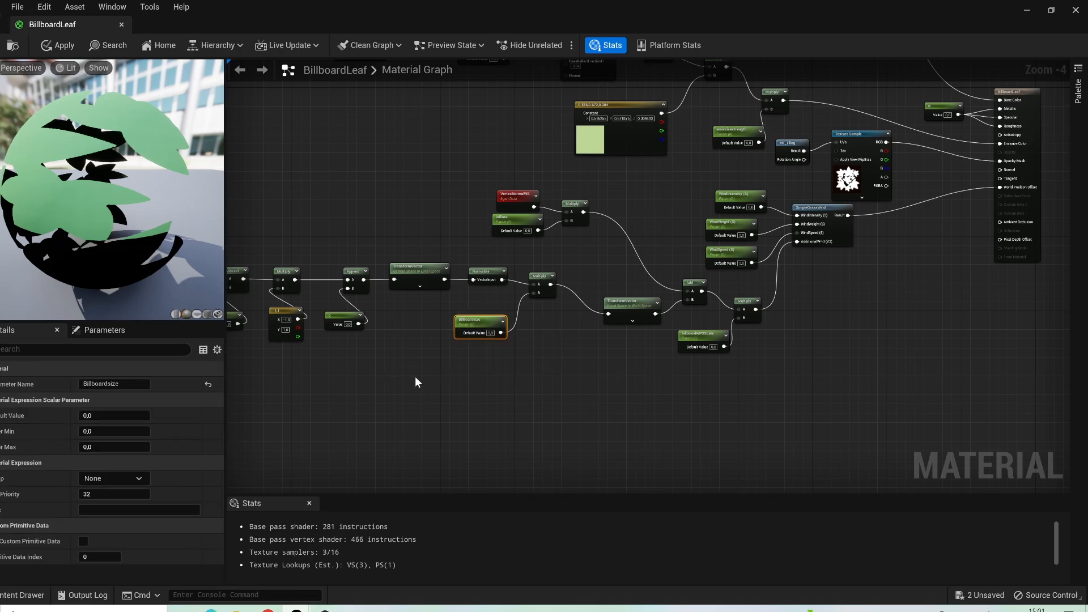
pyautogui.moveTo(415, 376); pyautogui.dragTo(618, 353, button='right')
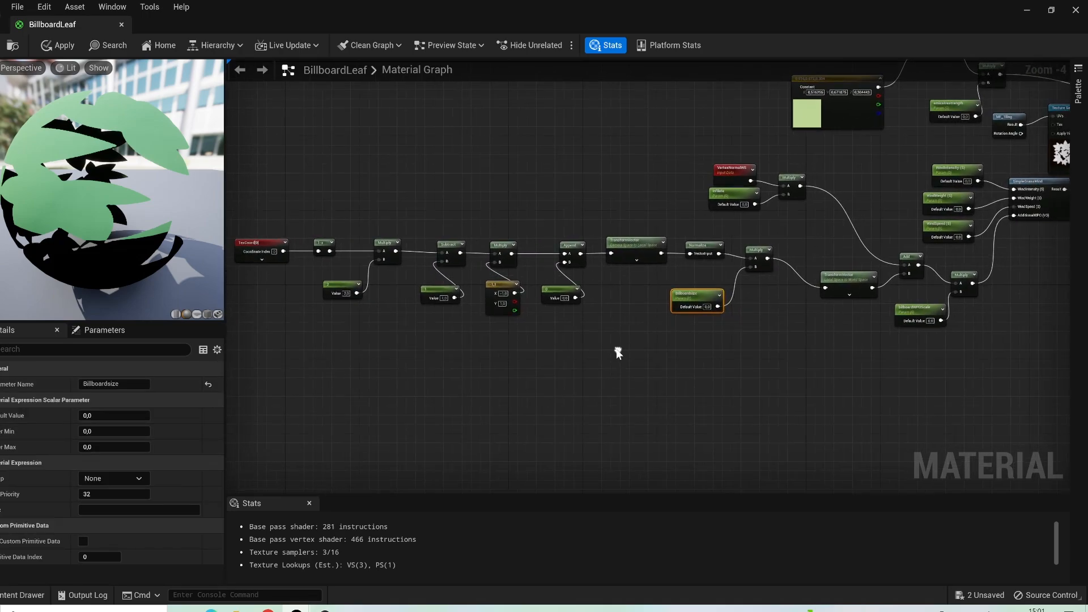
pyautogui.click(137, 480)
pyautogui.click(109, 491)
pyautogui.moveTo(674, 356); pyautogui.dragTo(392, 346, button='right')
pyautogui.click(376, 216)
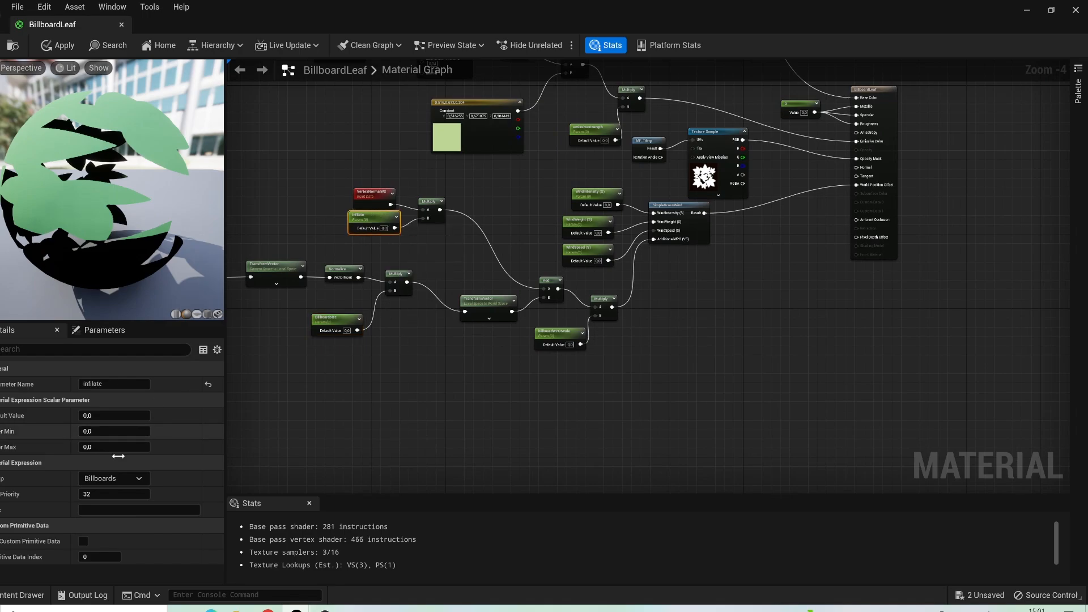
pyautogui.click(141, 478)
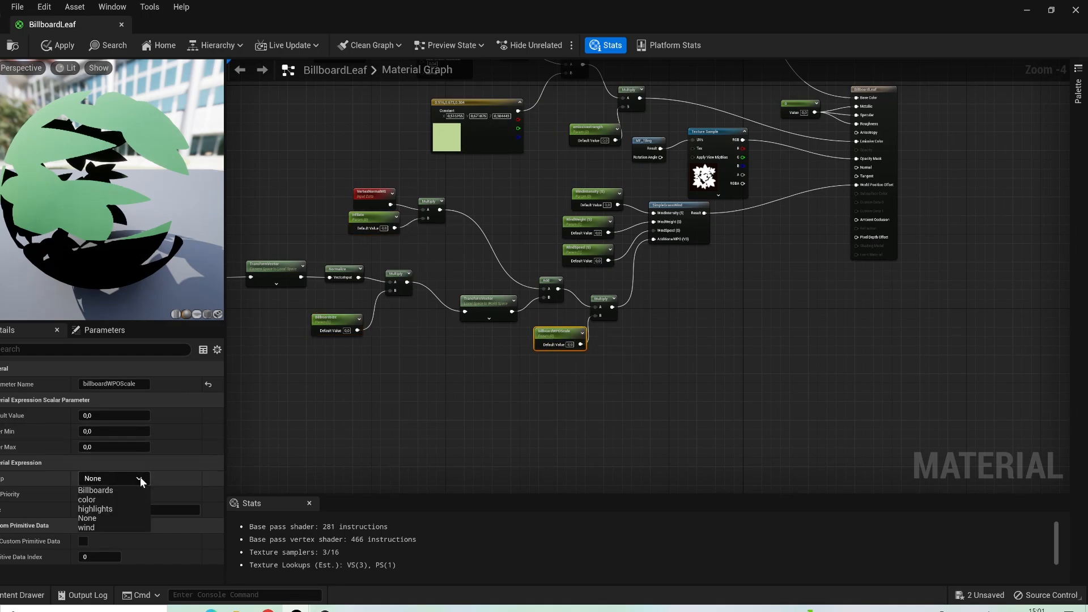
pyautogui.click(100, 492)
# Convert the leaf texture sample that feeds the opacity mask into a parameter named alpha
pyautogui.scroll(-3, 637, 383)
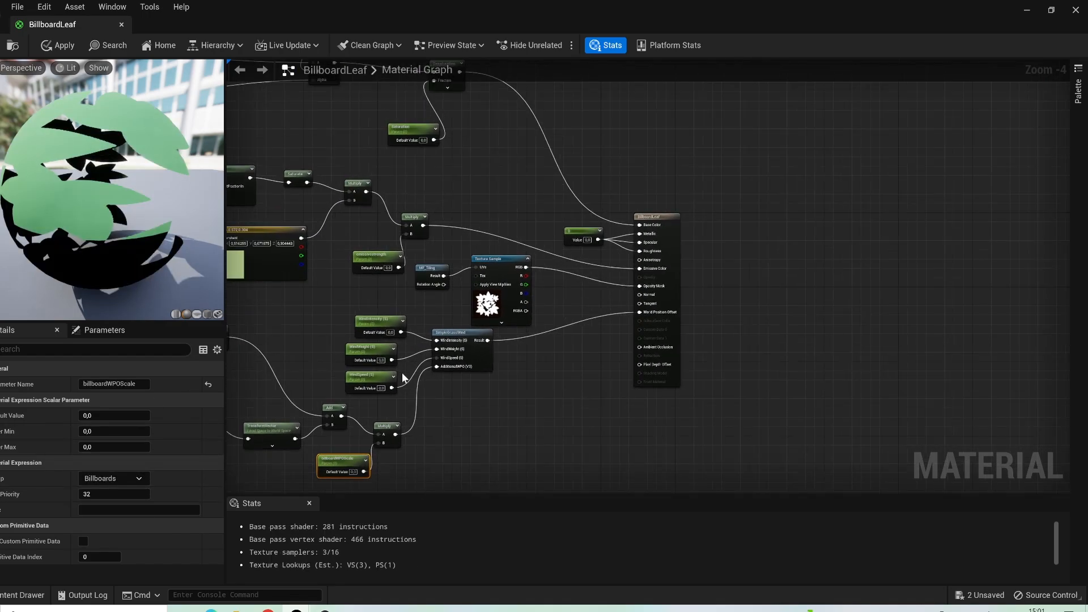
pyautogui.moveTo(460, 278); pyautogui.dragTo(612, 209, button='right')
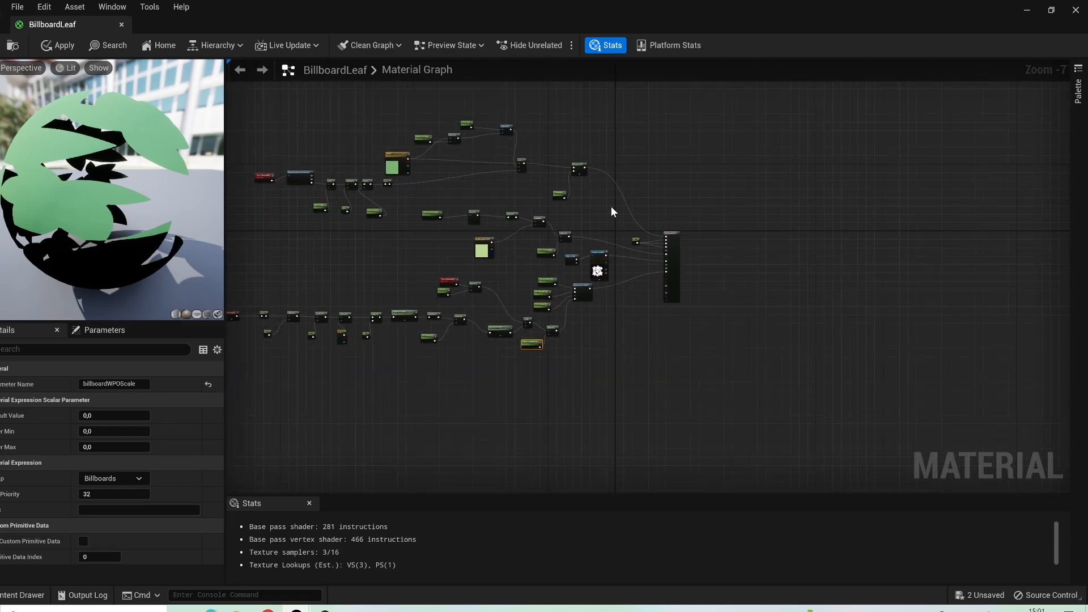
pyautogui.scroll(4, 611, 215)
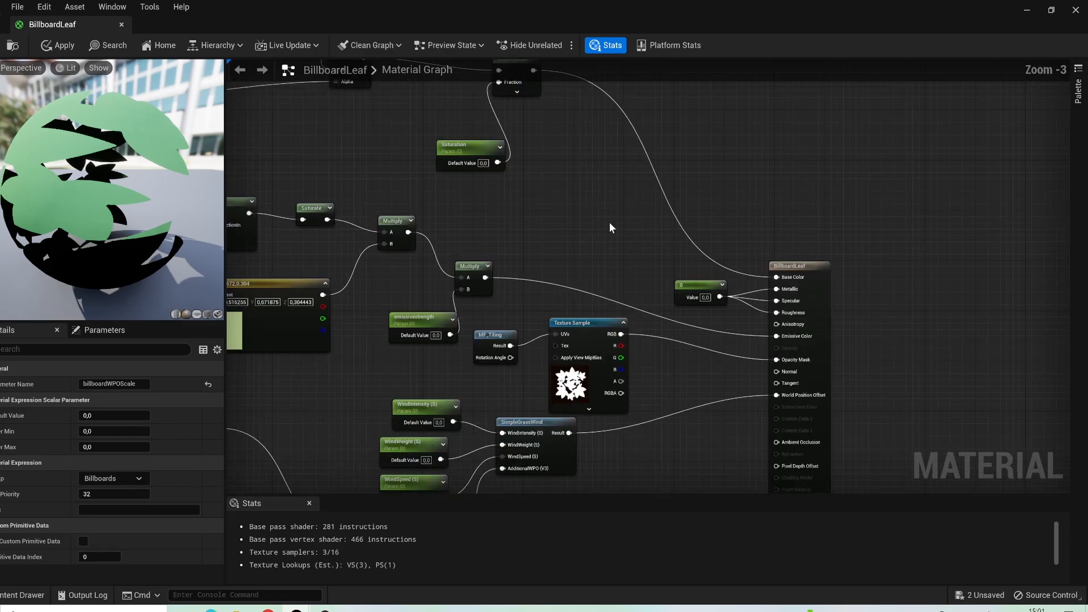
pyautogui.rightClick(578, 324)
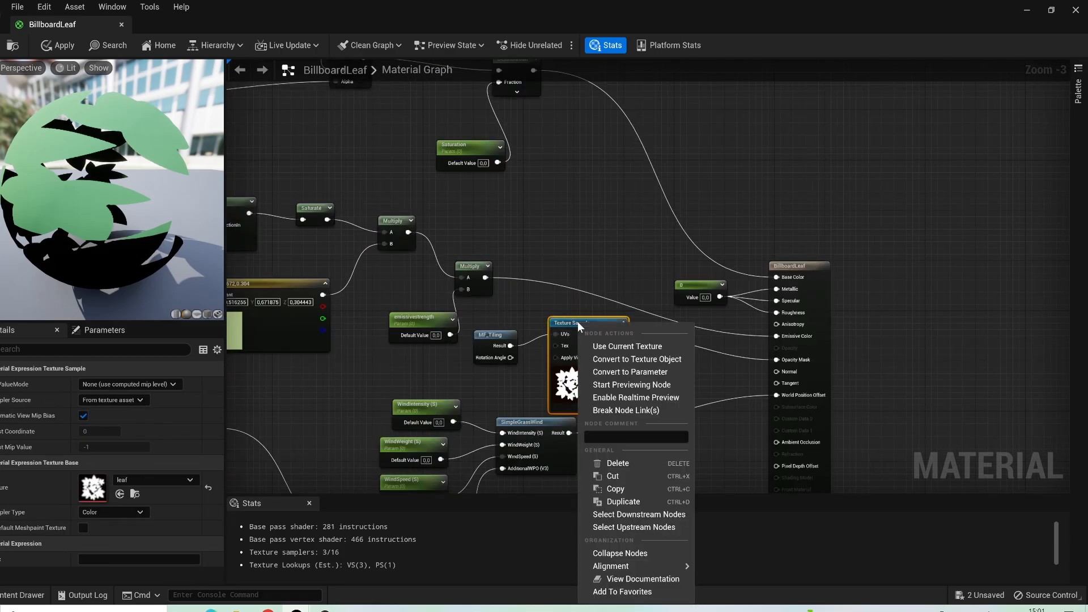
pyautogui.click(627, 368)
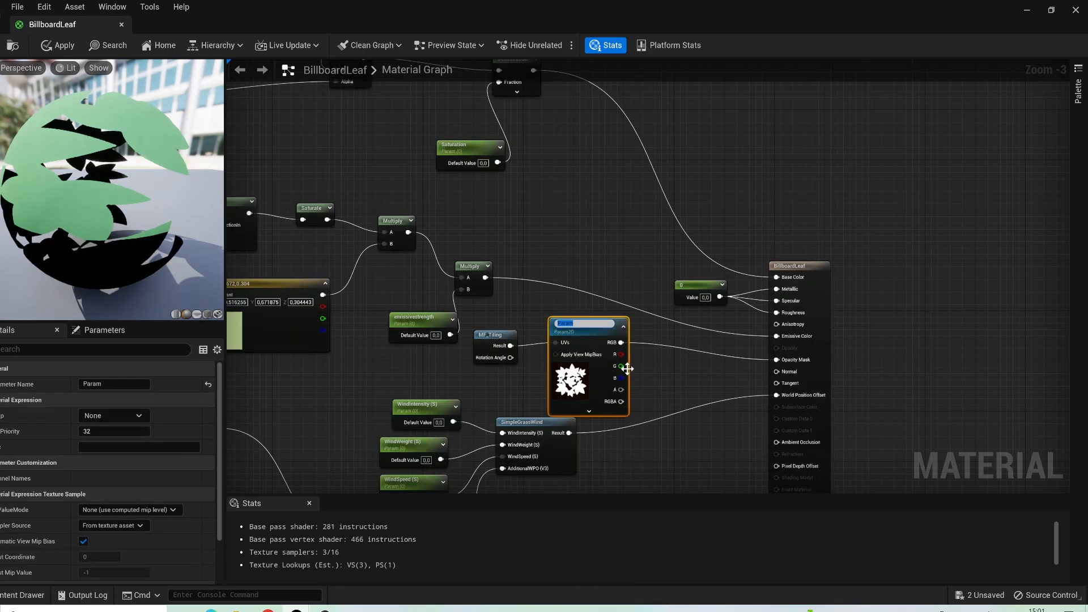
pyautogui.write('Blpha')
pyautogui.click(552, 206)
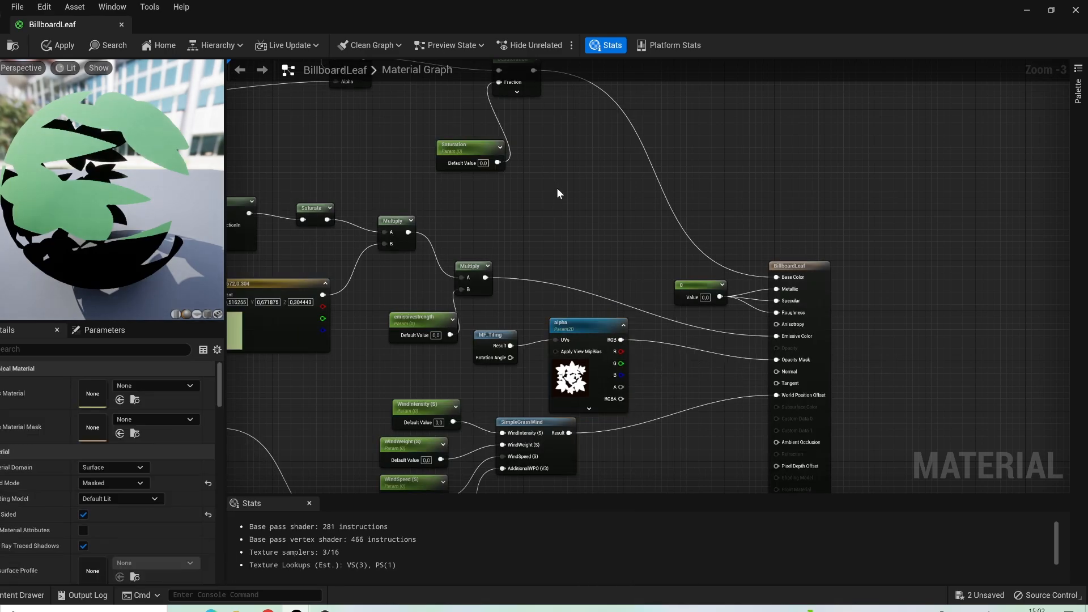
# Examine the Color vector parameter and its node options in the base color part of the graph
pyautogui.moveTo(428, 162); pyautogui.dragTo(564, 253, button='right')
pyautogui.scroll(-4, 564, 253)
pyautogui.scroll(5, 527, 226)
pyautogui.click(542, 207)
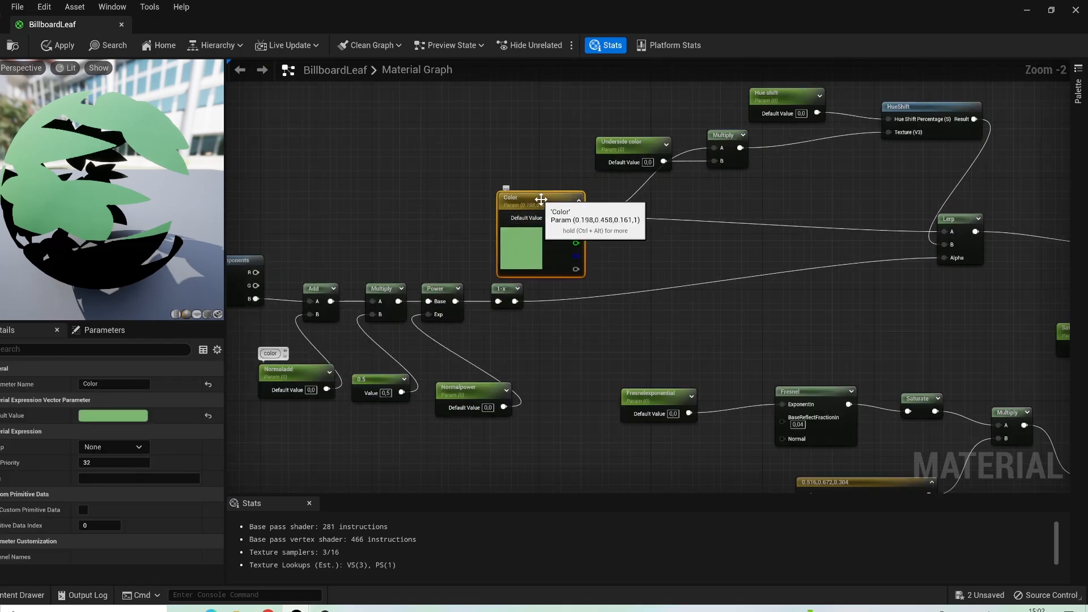
pyautogui.rightClick(542, 204)
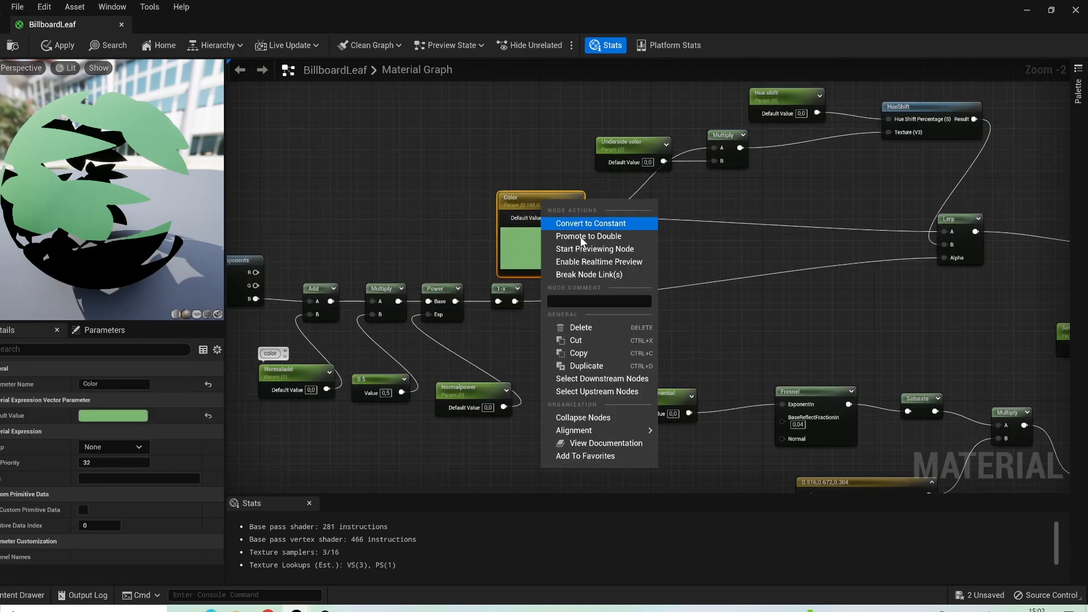
pyautogui.click(735, 275)
pyautogui.click(510, 200)
pyautogui.scroll(-2, 688, 333)
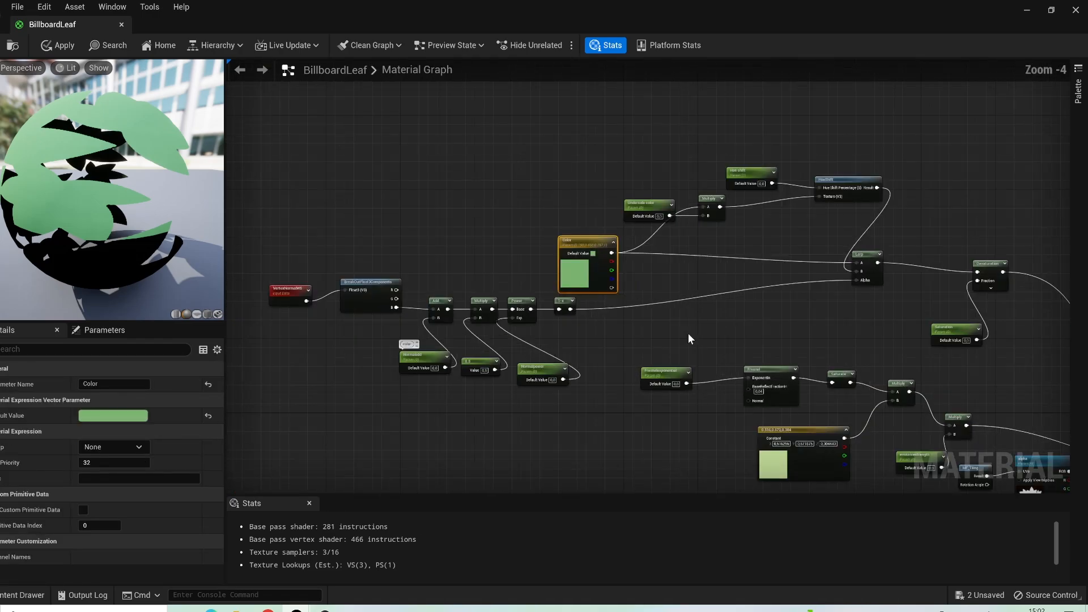
# Apply the material changes and return to the level editor
pyautogui.moveTo(688, 333); pyautogui.dragTo(478, 201, button='right')
pyautogui.scroll(-2, 477, 201)
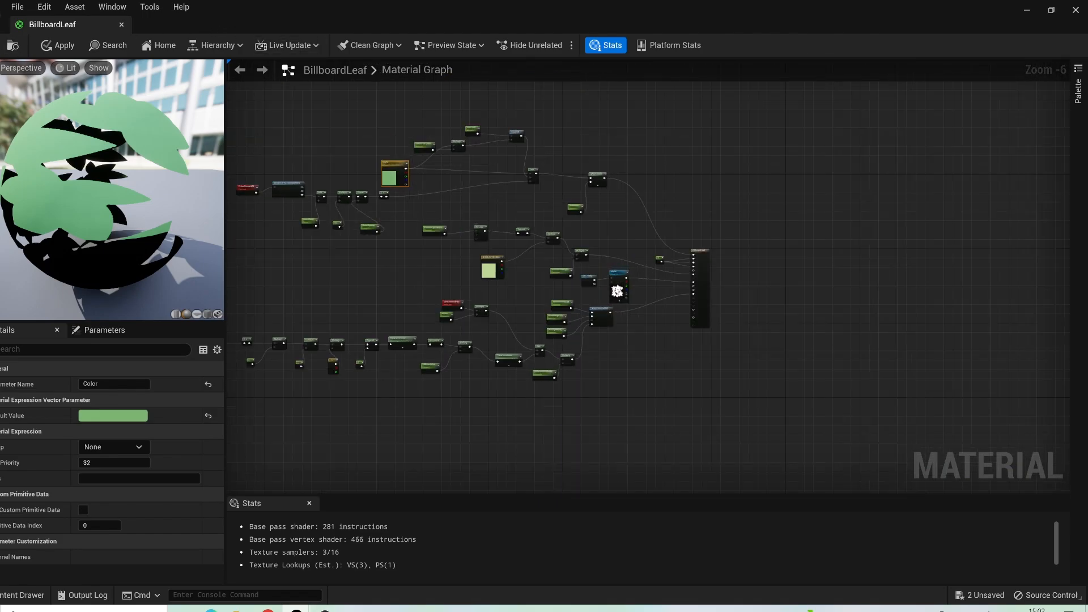
pyautogui.click(60, 45)
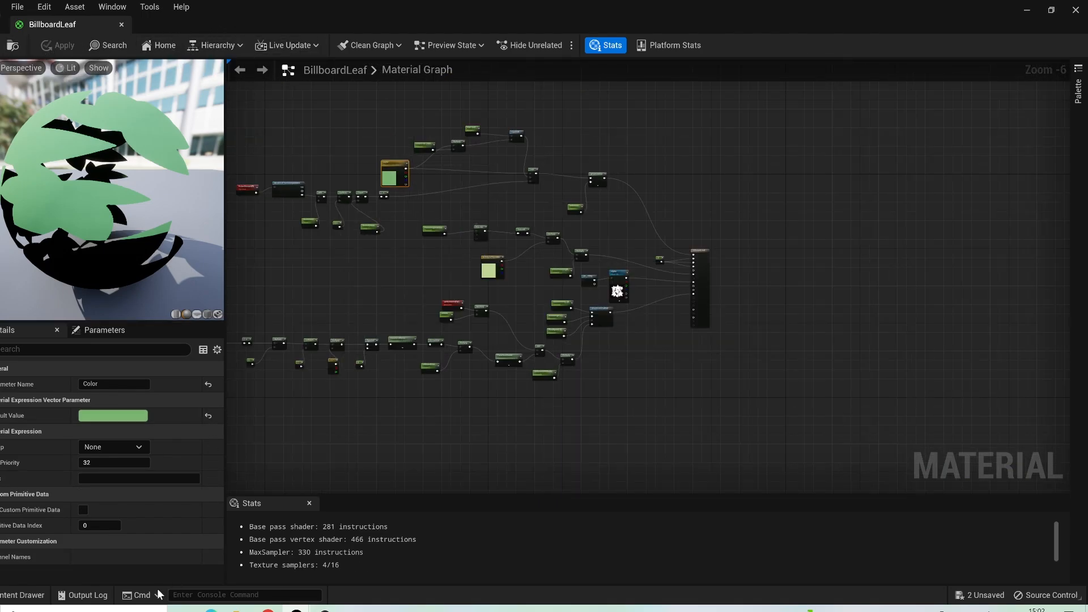
pyautogui.click(1028, 11)
# Create a material instance from the BillboardLeaf material in the tut folder
pyautogui.moveTo(517, 249)
pyautogui.mouseDown(button='right')
pyautogui.moveTo(572, 289)
pyautogui.moveTo(519, 249)
pyautogui.mouseUp(button='right')
pyautogui.click(23, 595)
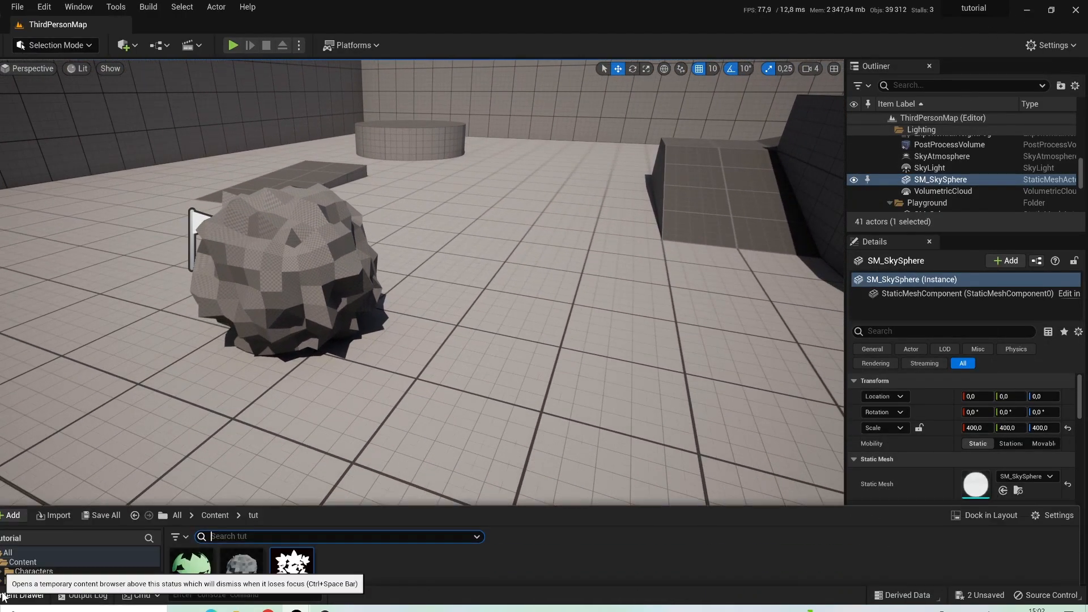
pyautogui.click(193, 487)
pyautogui.rightClick(201, 490)
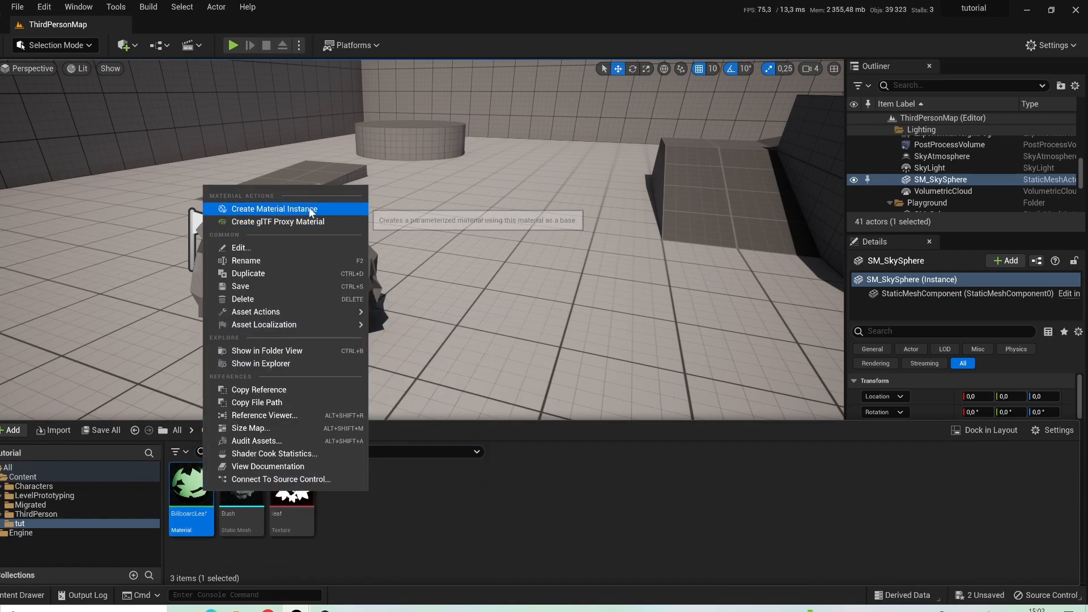
pyautogui.moveTo(287, 310)
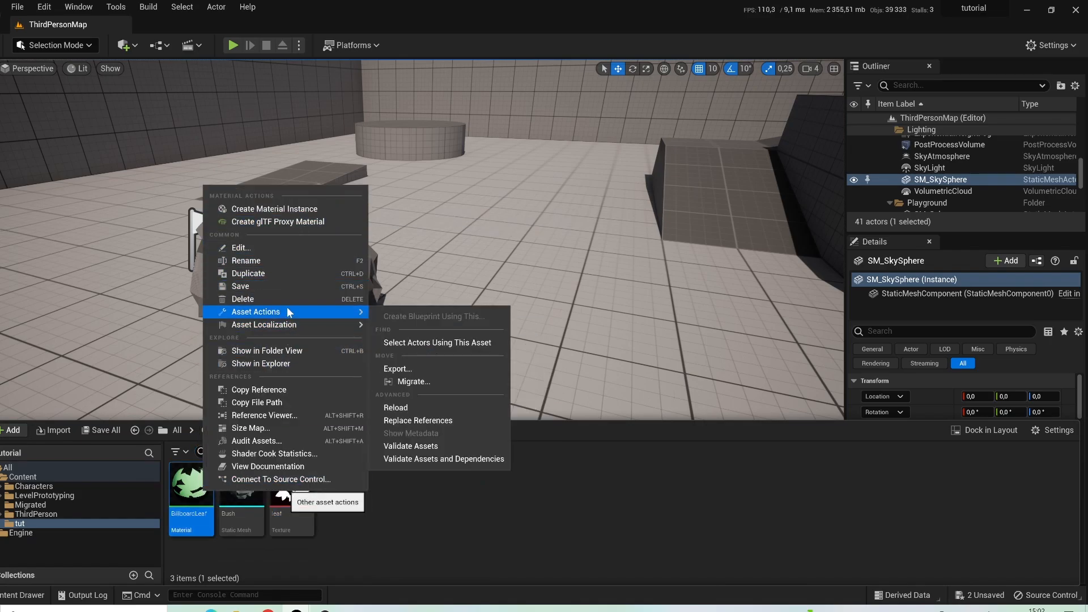
pyautogui.click(274, 209)
# Rename the new material instance MI_BillboardLeaf_Inst and apply it to the bush mesh in the level
pyautogui.click(229, 530)
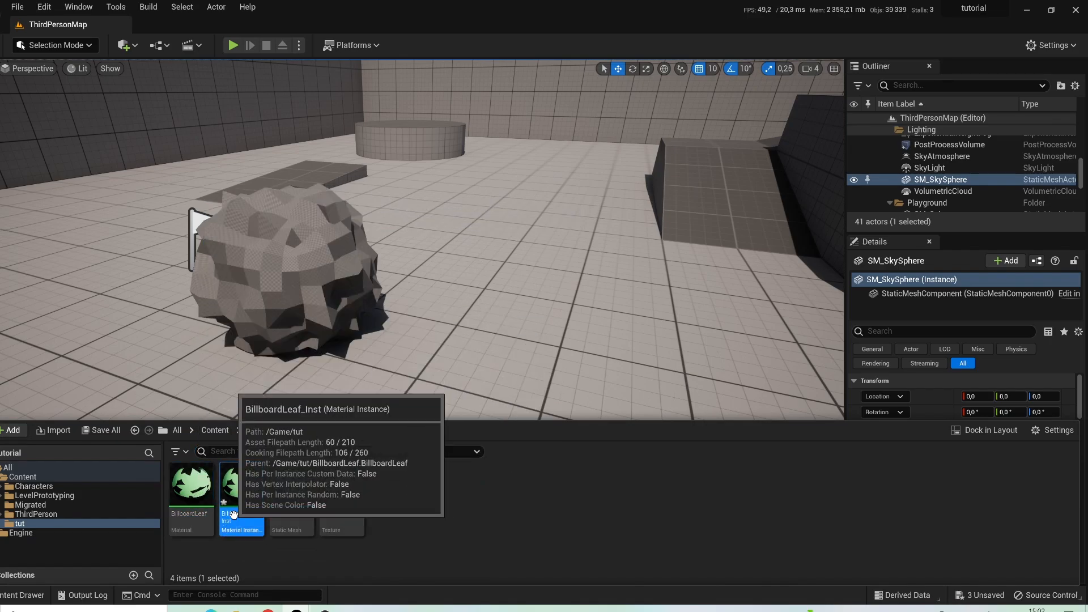
pyautogui.click(227, 516)
pyautogui.moveTo(227, 515); pyautogui.dragTo(197, 517)
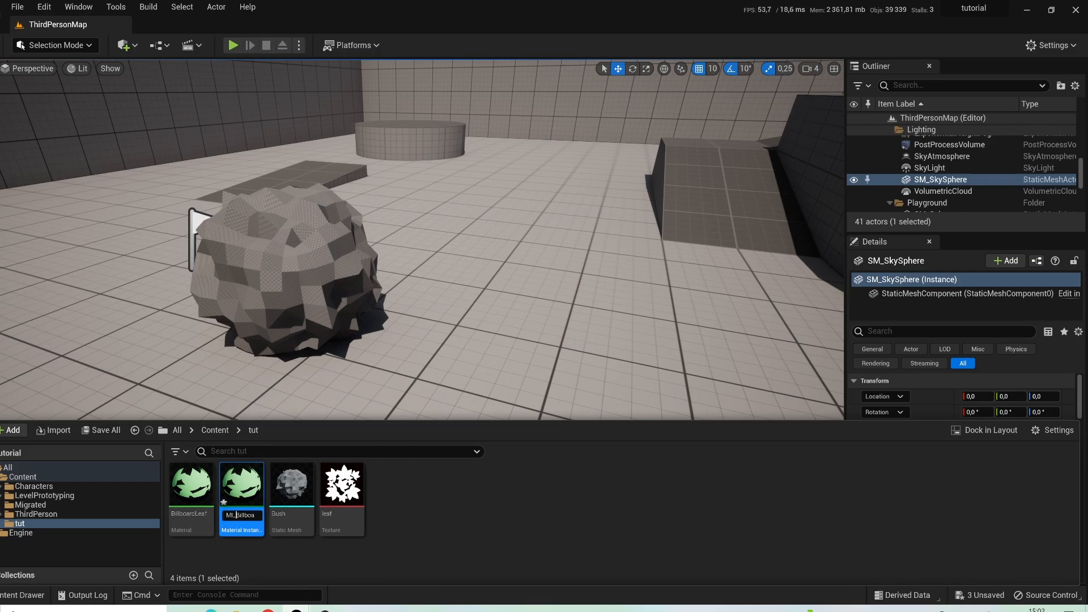
pyautogui.press('Return')
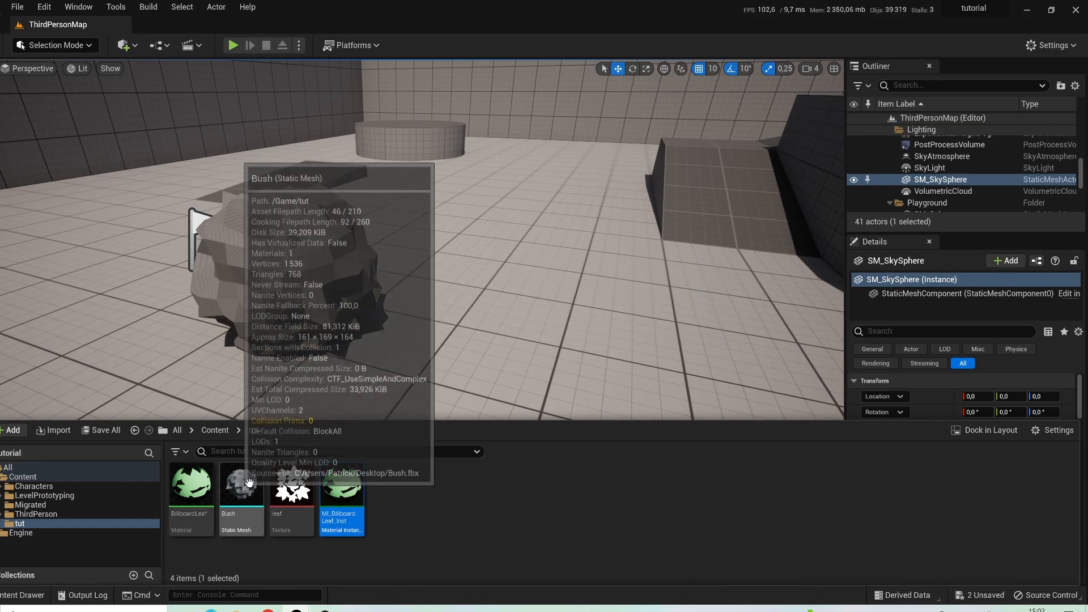
pyautogui.moveTo(331, 470); pyautogui.dragTo(266, 262)
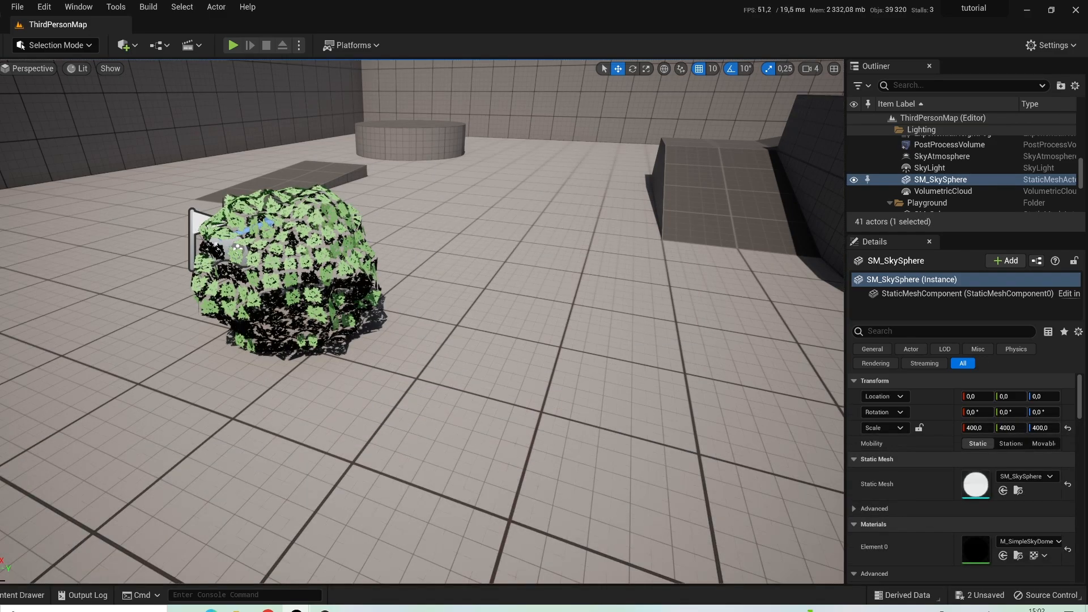
# Open MI_BillboardLeaf_Inst and override Billboardsize to about 7.12, billboardWPOScale to about 3.97 and infilate to about 0.64
pyautogui.click(23, 595)
pyautogui.doubleClick(358, 486)
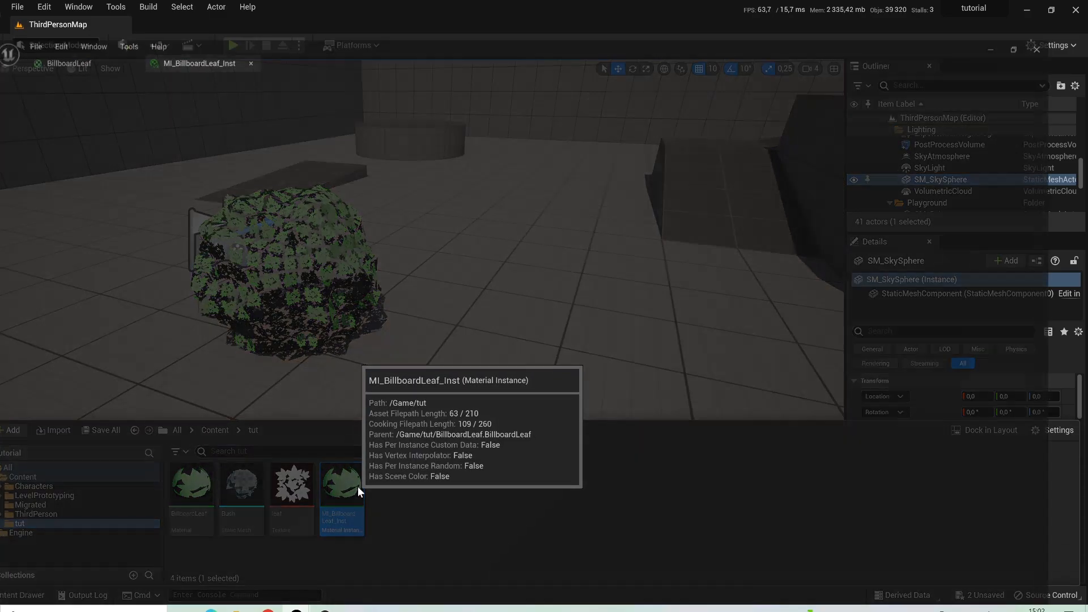
pyautogui.click(595, 220)
pyautogui.click(595, 236)
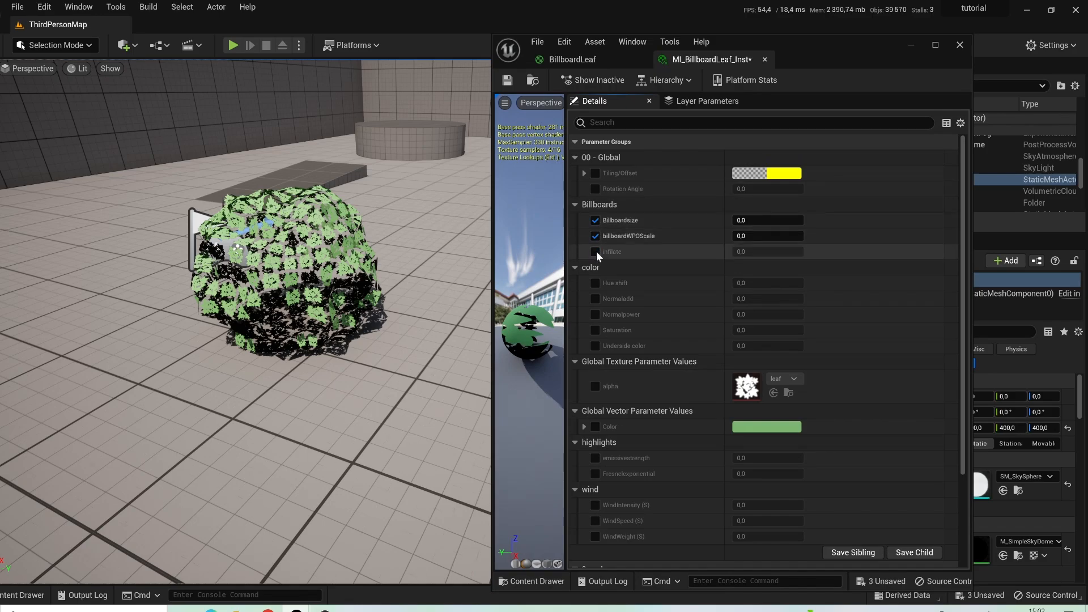
pyautogui.click(595, 251)
pyautogui.moveTo(744, 220); pyautogui.dragTo(813, 236)
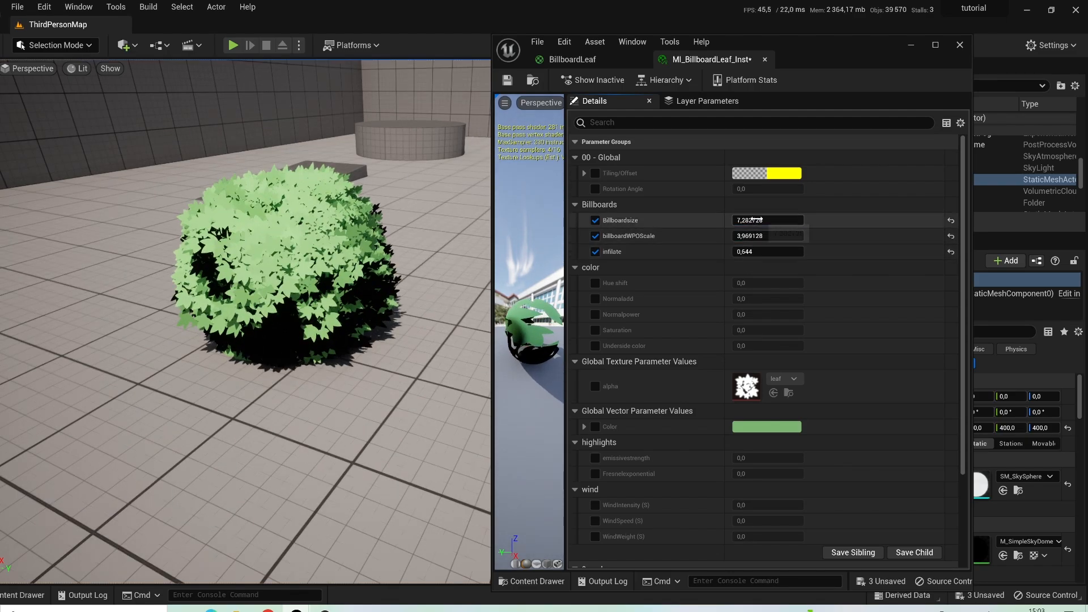
pyautogui.moveTo(748, 220)
pyautogui.mouseDown()
pyautogui.moveTo(777, 221)
pyautogui.moveTo(760, 220)
pyautogui.mouseUp()
# Enable the Normaladd, Normalpower, Saturation and Underside color overrides, setting Normaladd to about 1.4, Normalpower to about 0.48 and Underside color to about 0.43
pyautogui.moveTo(348, 266)
pyautogui.mouseDown()
pyautogui.moveTo(351, 226)
pyautogui.moveTo(348, 250)
pyautogui.mouseUp()
pyautogui.moveTo(348, 266); pyautogui.dragTo(335, 274, button='right')
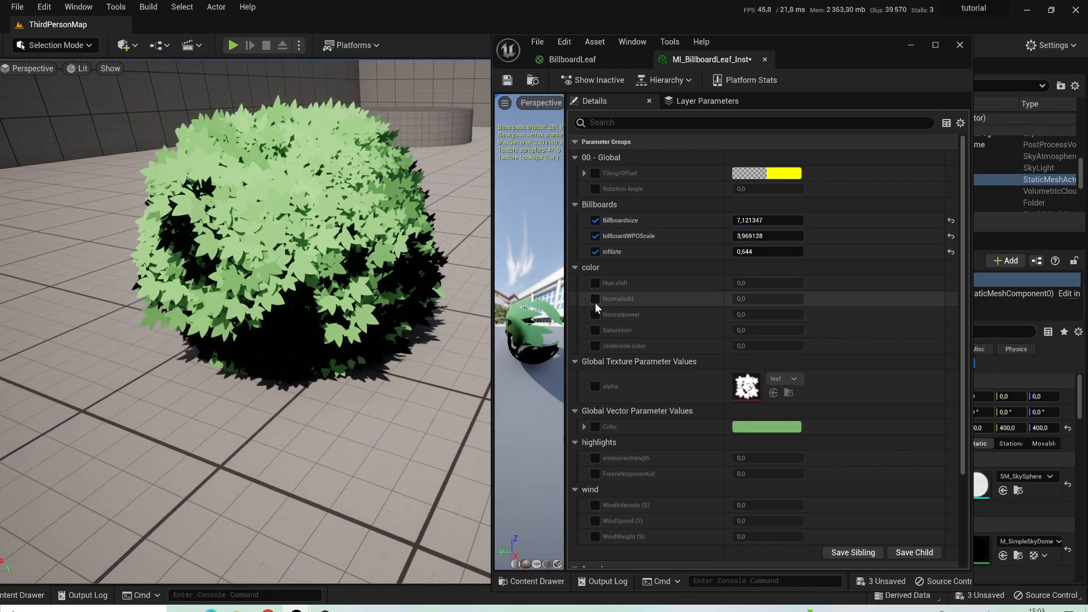
pyautogui.click(596, 299)
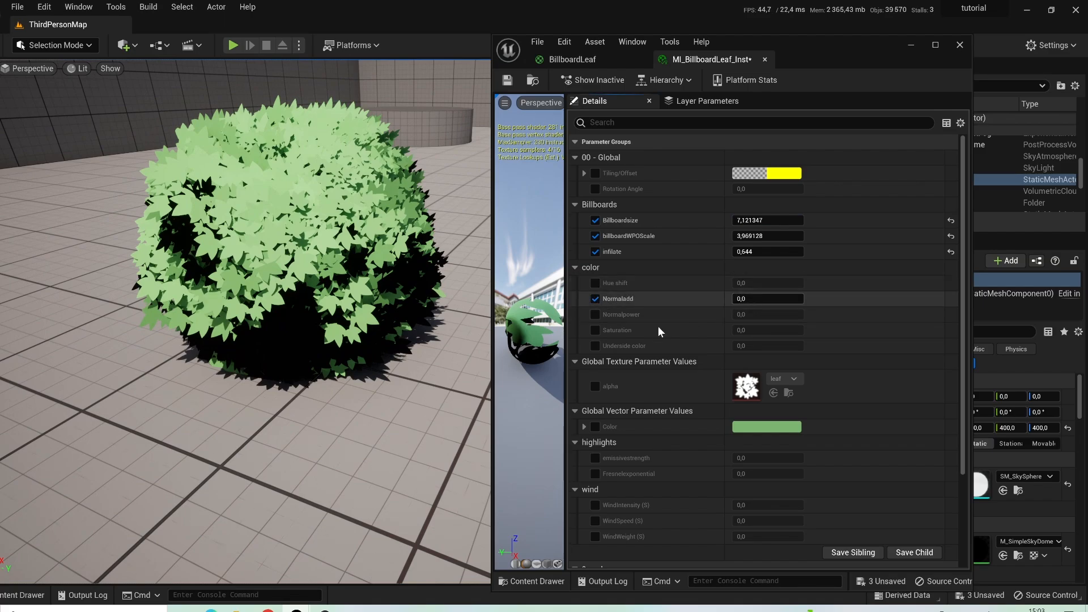
pyautogui.click(595, 329)
pyautogui.click(595, 346)
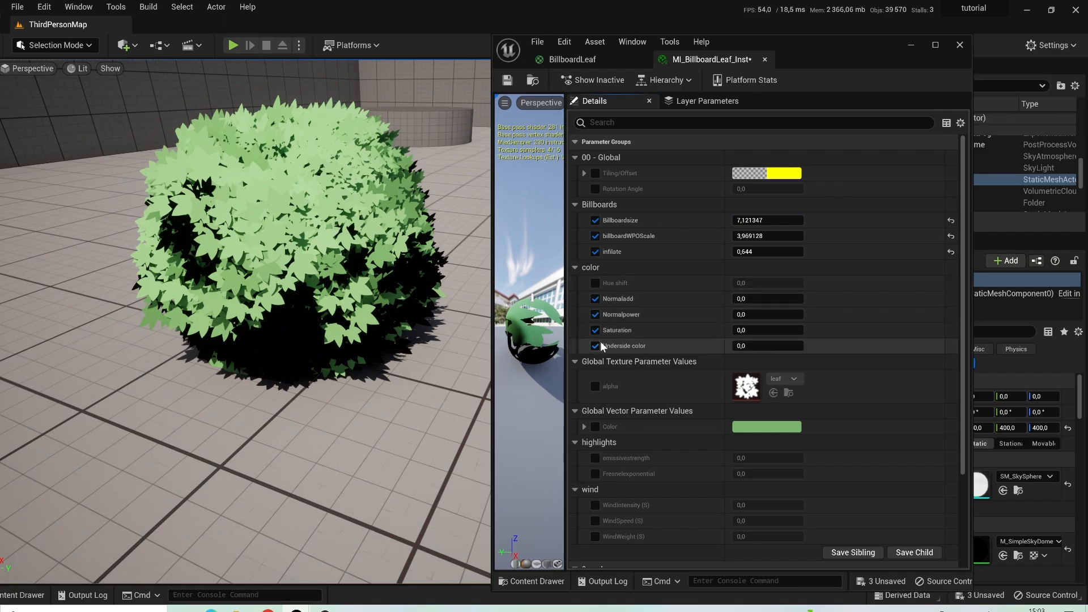
pyautogui.moveTo(743, 300)
pyautogui.mouseDown()
pyautogui.moveTo(796, 299)
pyautogui.moveTo(754, 315)
pyautogui.mouseUp()
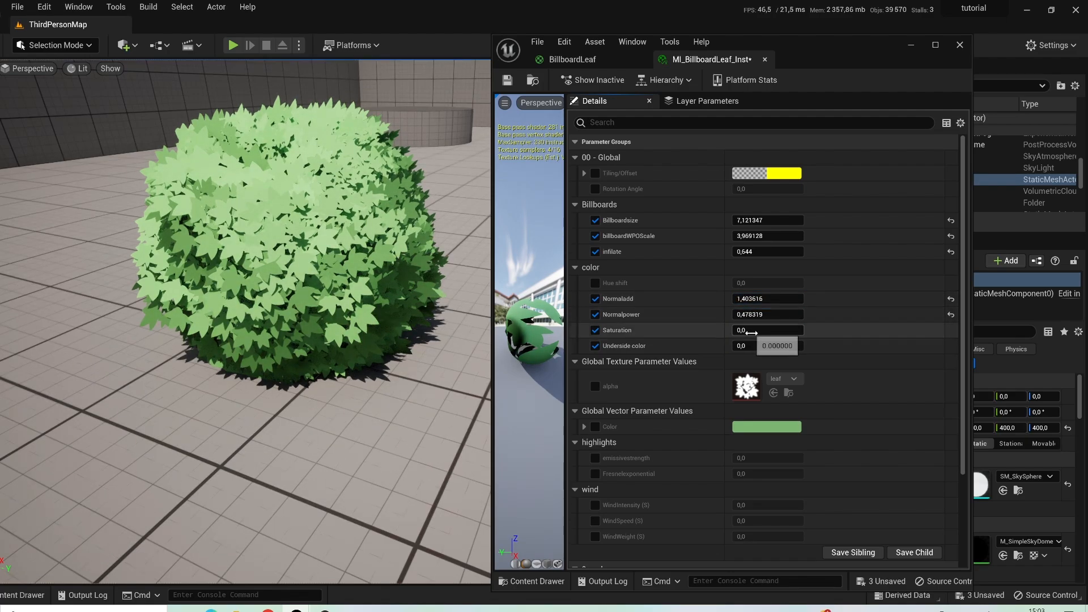
pyautogui.click(749, 330)
pyautogui.moveTo(762, 345)
pyautogui.mouseDown()
pyautogui.moveTo(799, 346)
pyautogui.moveTo(766, 345)
pyautogui.mouseUp()
# Override the instance's Color parameter with a darker, yellowish green, sRGB hex 7C9C68
pyautogui.moveTo(351, 312); pyautogui.dragTo(365, 283, button='right')
pyautogui.click(595, 426)
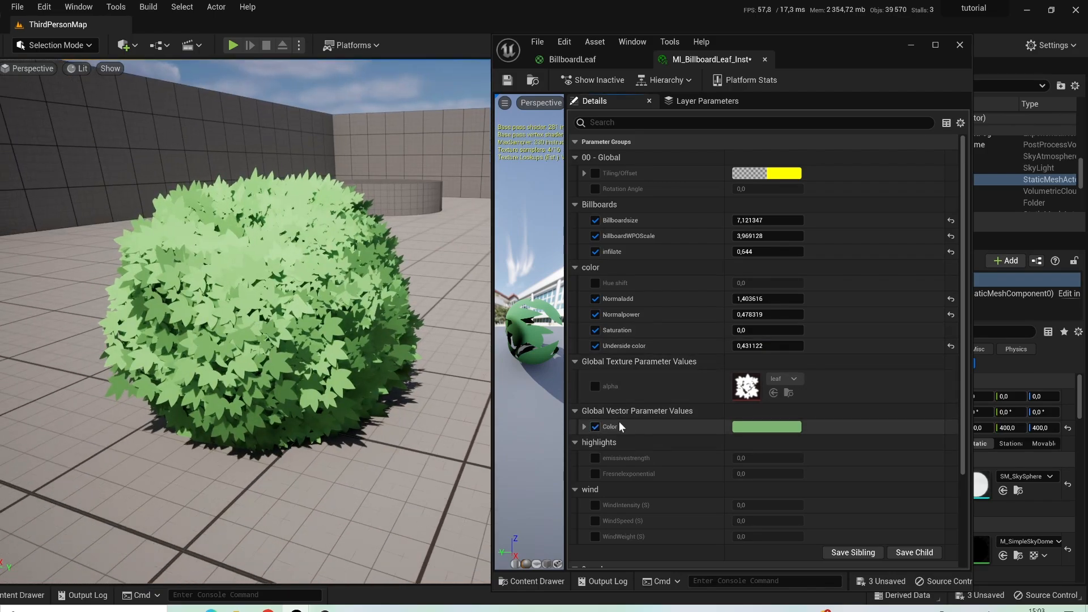
pyautogui.click(786, 430)
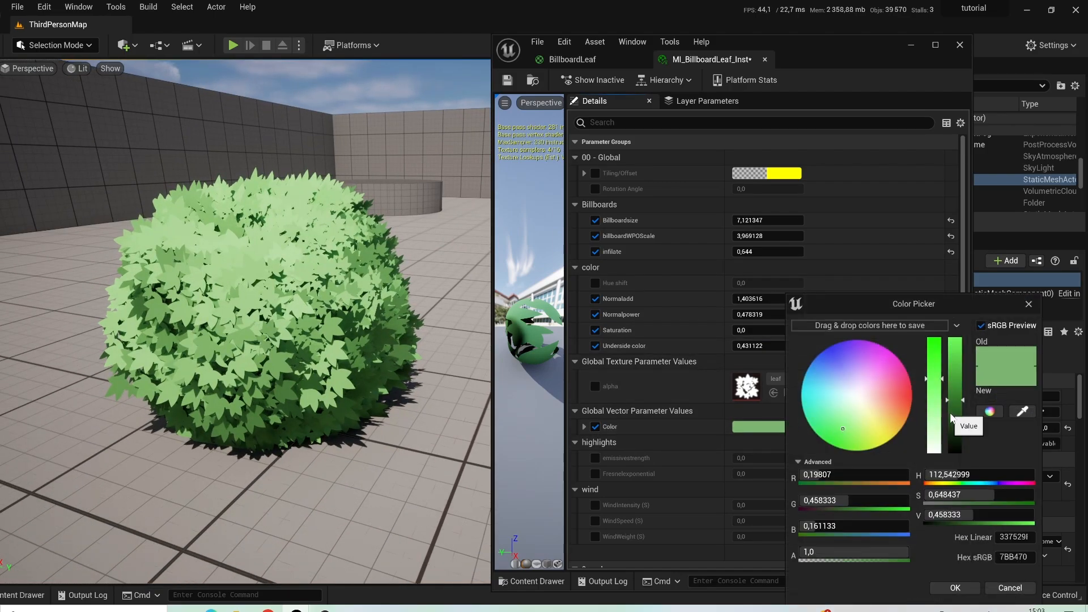
pyautogui.moveTo(952, 418)
pyautogui.mouseDown()
pyautogui.moveTo(952, 432)
pyautogui.moveTo(953, 414)
pyautogui.mouseUp()
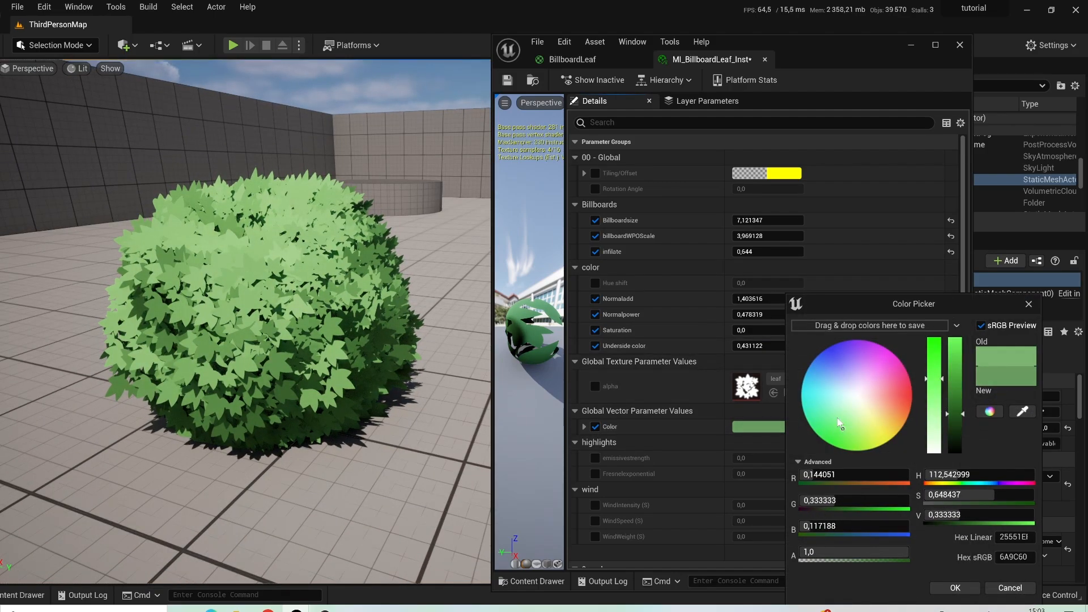
pyautogui.moveTo(843, 429)
pyautogui.mouseDown()
pyautogui.moveTo(861, 435)
pyautogui.moveTo(848, 434)
pyautogui.mouseUp()
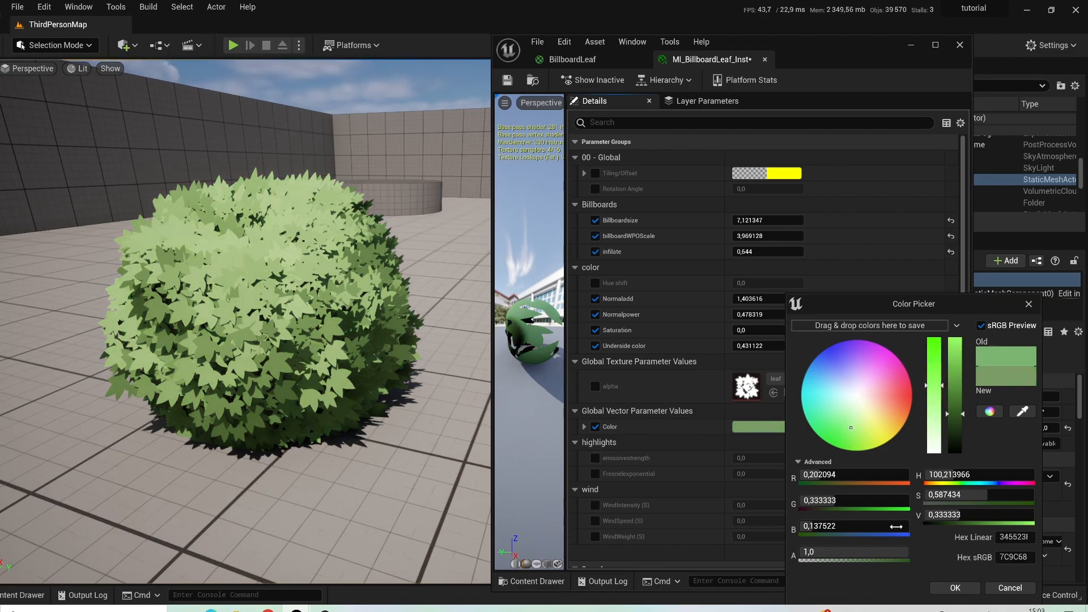
pyautogui.click(947, 588)
# Enable the alpha texture override and set WindIntensity to 0.584, WindSpeed to 0.584 and WindWeight to 0.108
pyautogui.scroll(-2, 795, 409)
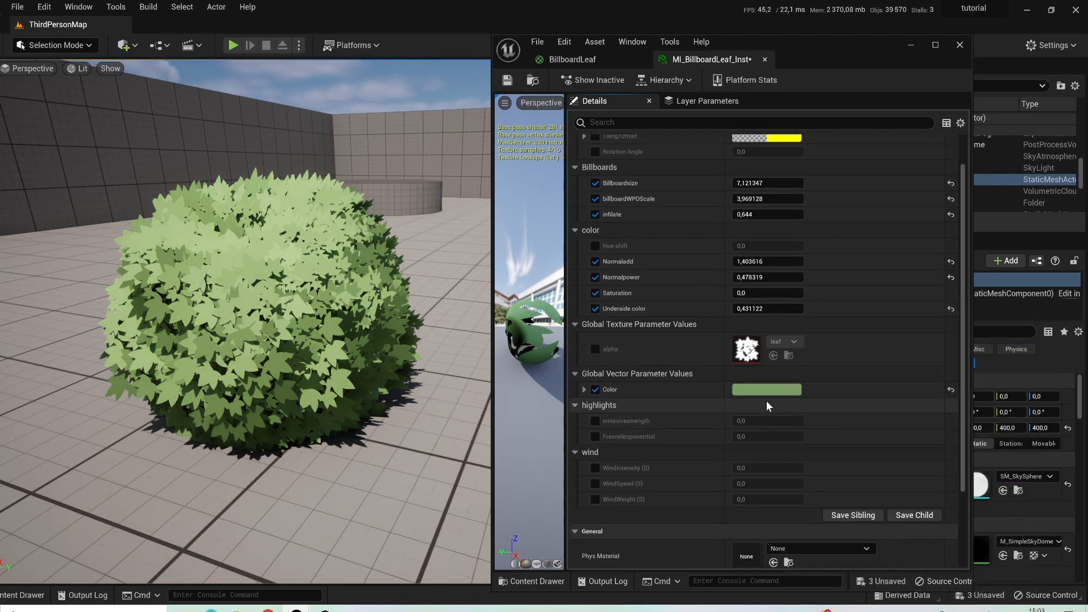
pyautogui.click(594, 349)
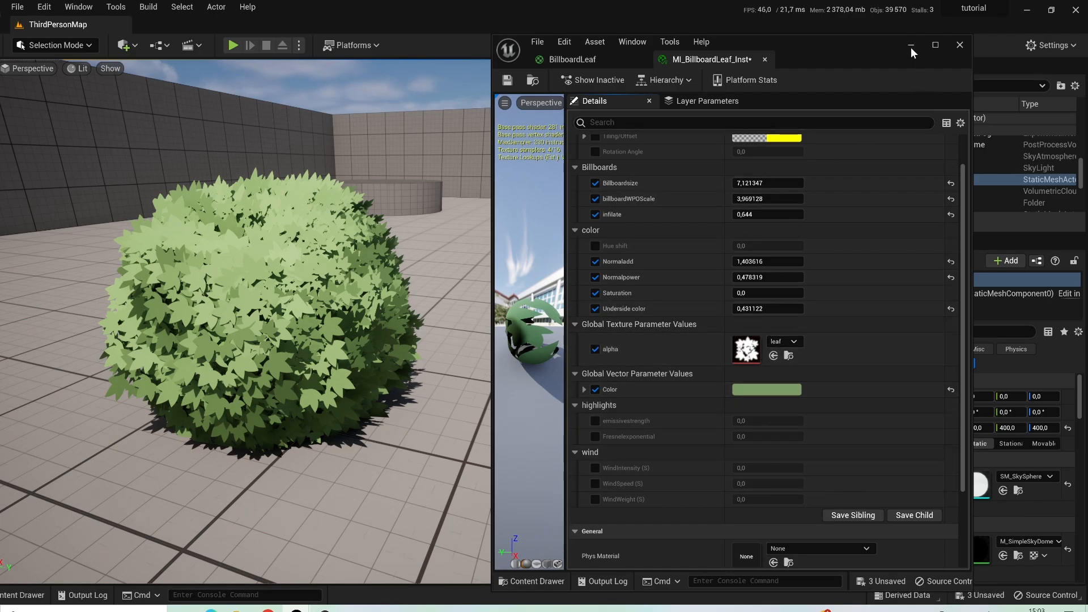
pyautogui.click(595, 468)
pyautogui.click(594, 483)
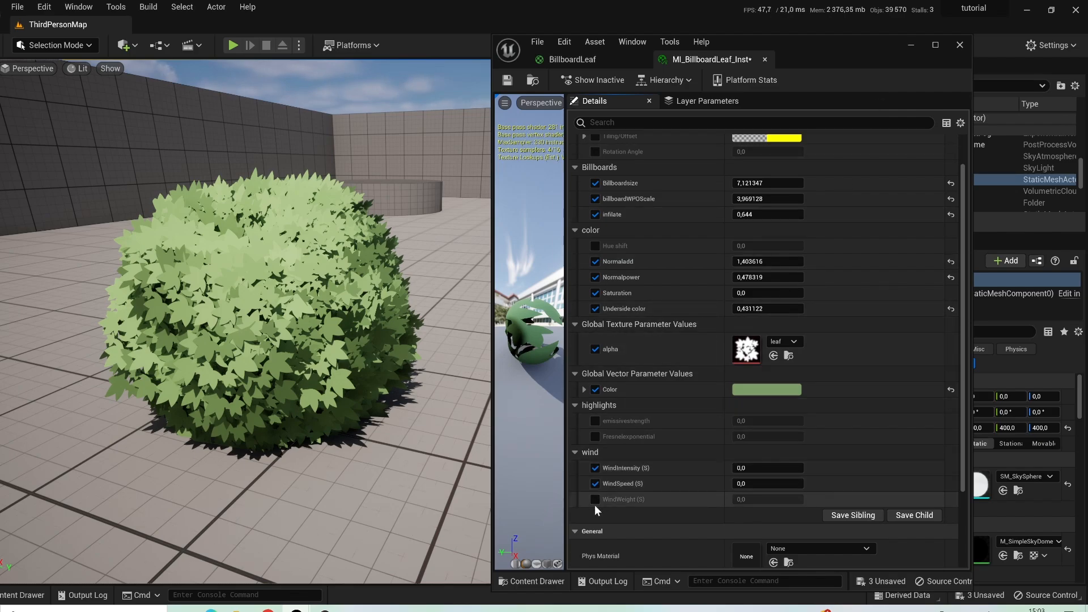
pyautogui.click(594, 499)
pyautogui.moveTo(768, 468)
pyautogui.mouseDown()
pyautogui.moveTo(798, 468)
pyautogui.moveTo(758, 485)
pyautogui.mouseUp()
pyautogui.moveTo(754, 499)
pyautogui.mouseDown()
pyautogui.moveTo(768, 499)
pyautogui.moveTo(749, 499)
pyautogui.mouseUp()
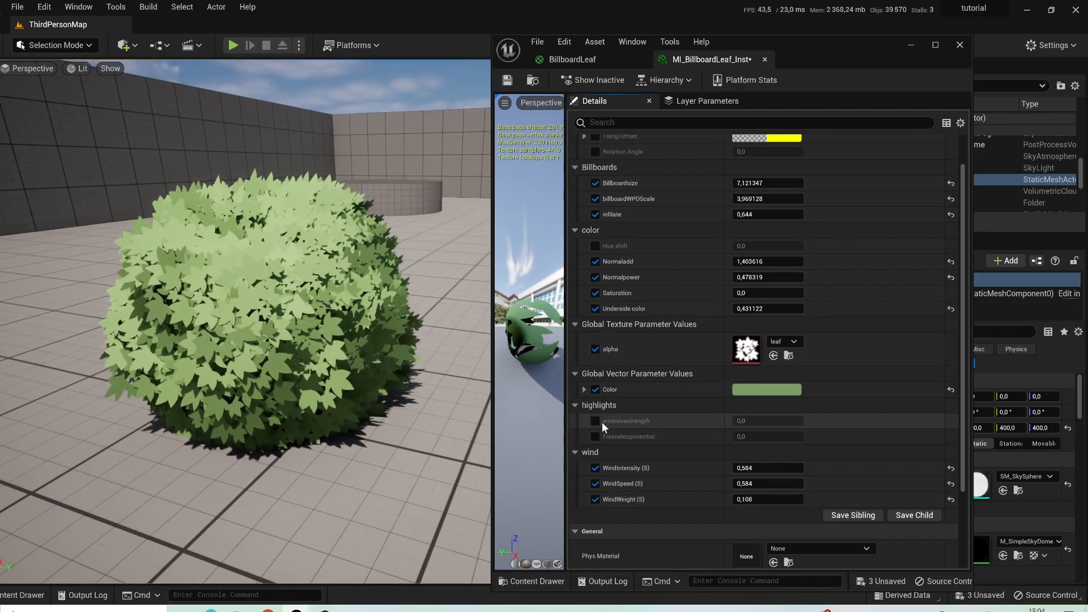
# Override the highlight parameters, setting emissivestrength to 0.12 and Fresnelexponential to about 6.74
pyautogui.click(595, 435)
pyautogui.moveTo(750, 421); pyautogui.dragTo(766, 436)
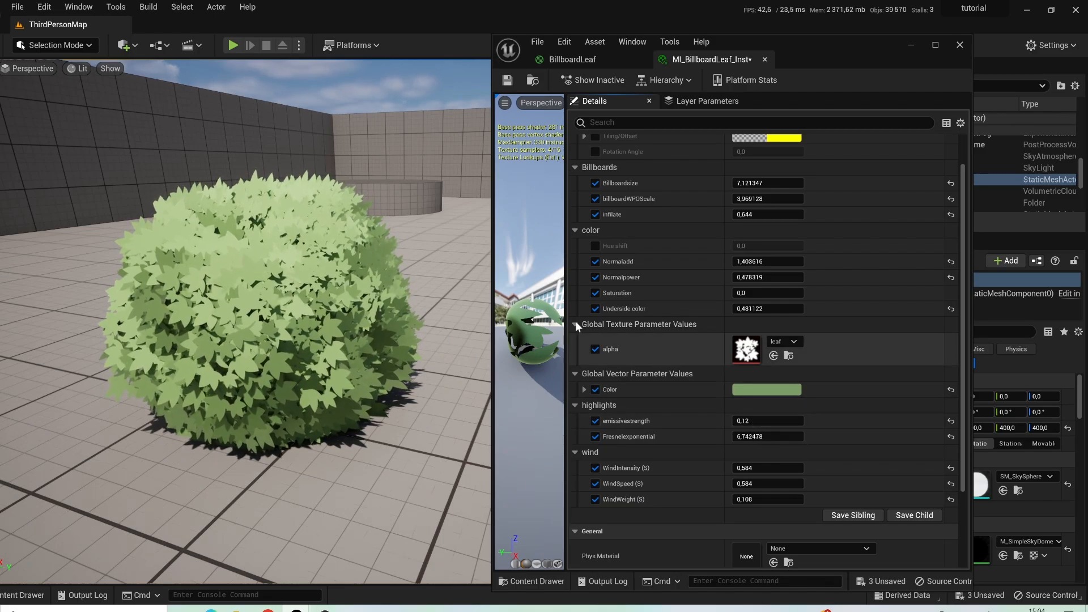
pyautogui.moveTo(451, 293); pyautogui.dragTo(449, 278, button='right')
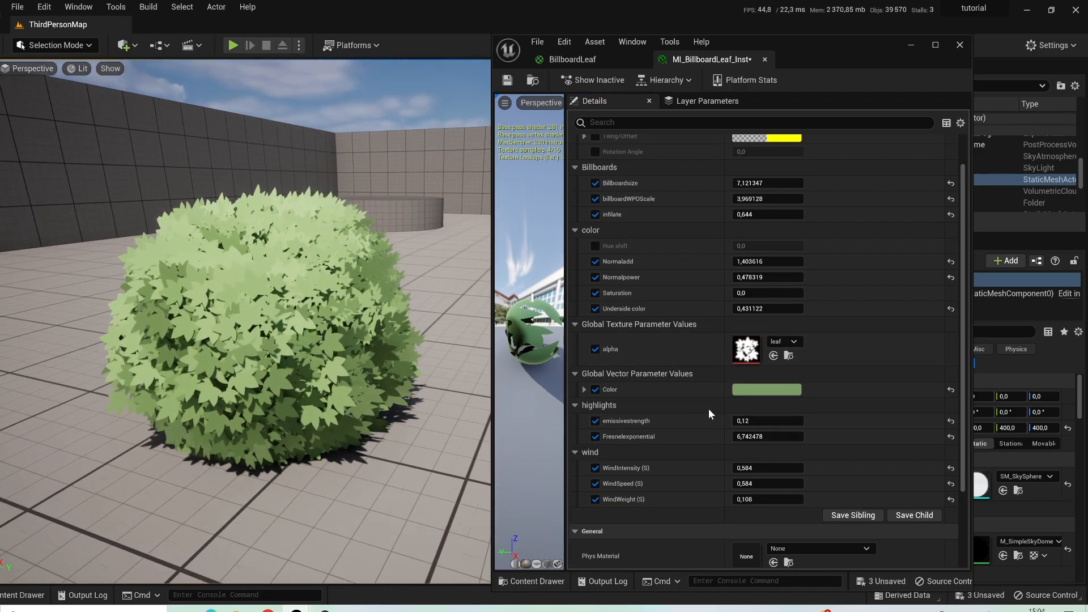
# Open the parent BillboardLeaf material and convert the light green highlight color constant into a parameter named color higlights
pyautogui.scroll(-3, 721, 408)
pyautogui.doubleClick(745, 512)
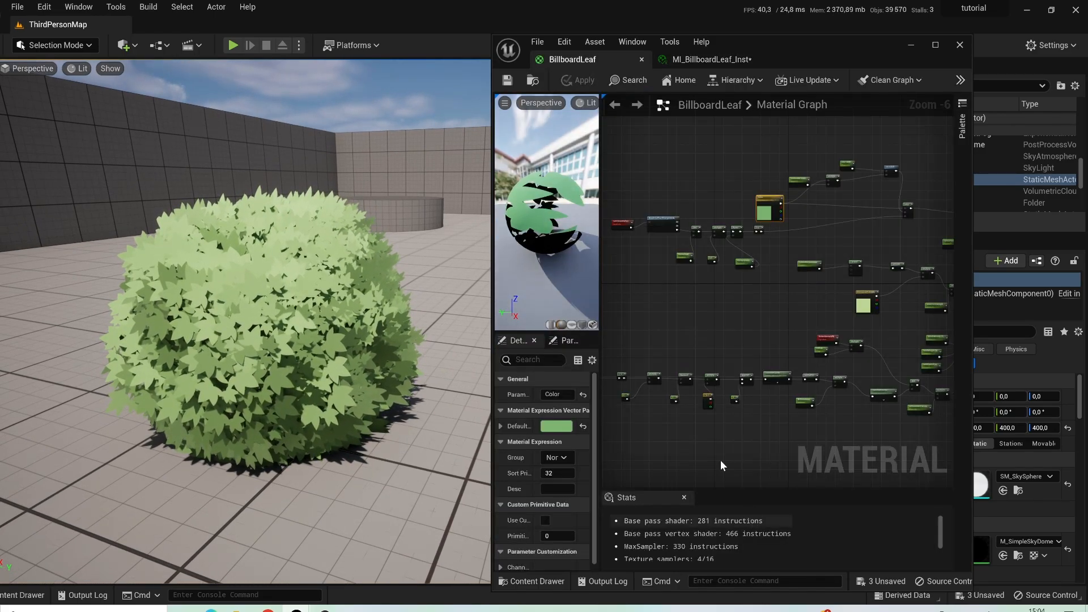
pyautogui.scroll(3, 685, 304)
pyautogui.moveTo(685, 304); pyautogui.dragTo(809, 306, button='right')
pyautogui.click(706, 265)
pyautogui.scroll(-3, 838, 248)
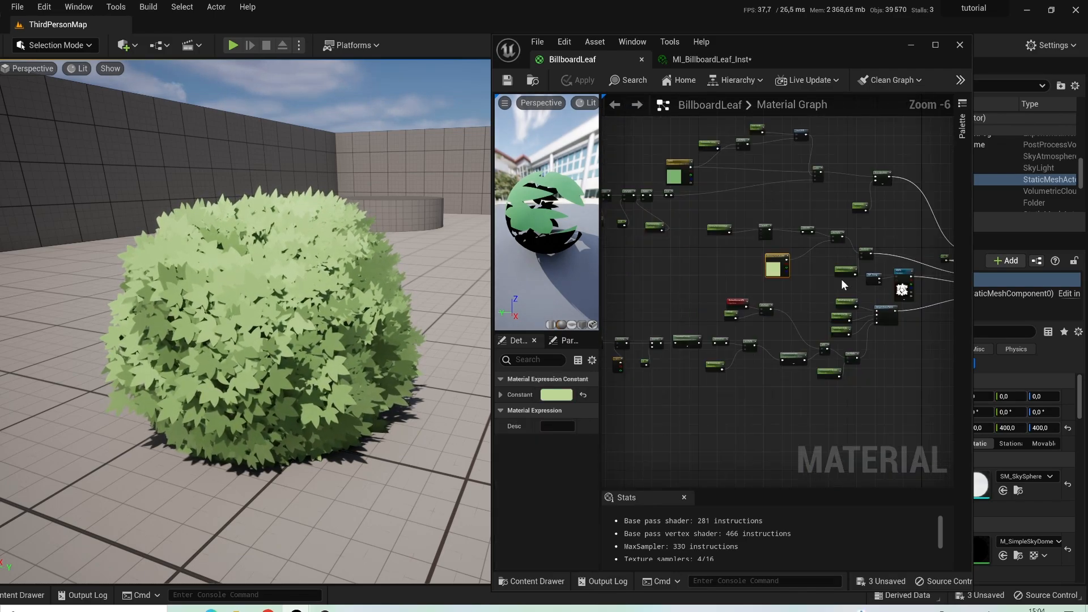
pyautogui.scroll(4, 752, 270)
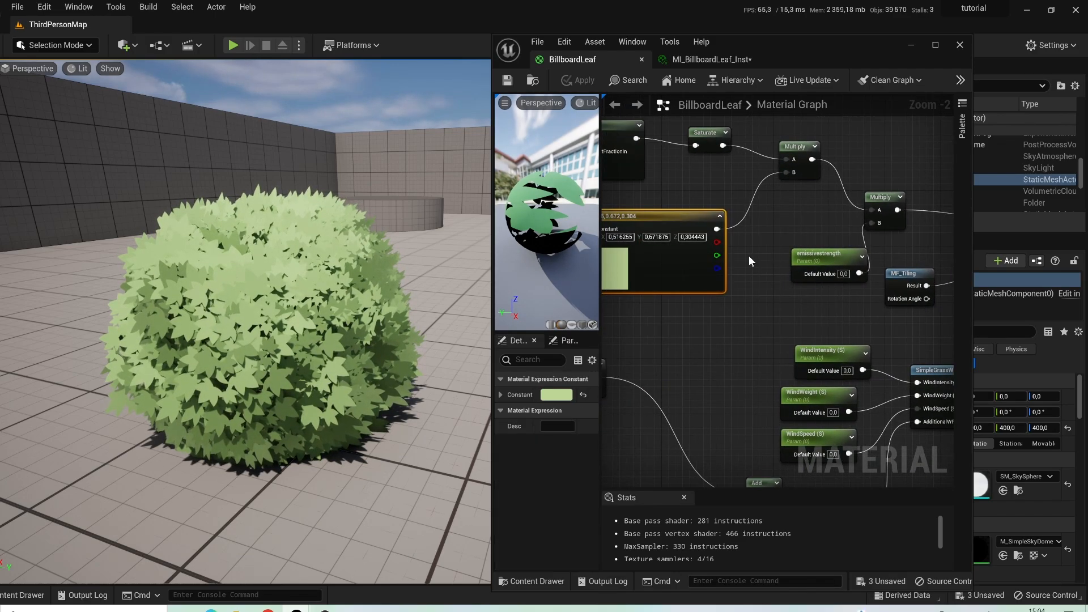
pyautogui.rightClick(645, 218)
pyautogui.moveTo(620, 236); pyautogui.dragTo(740, 223, button='right')
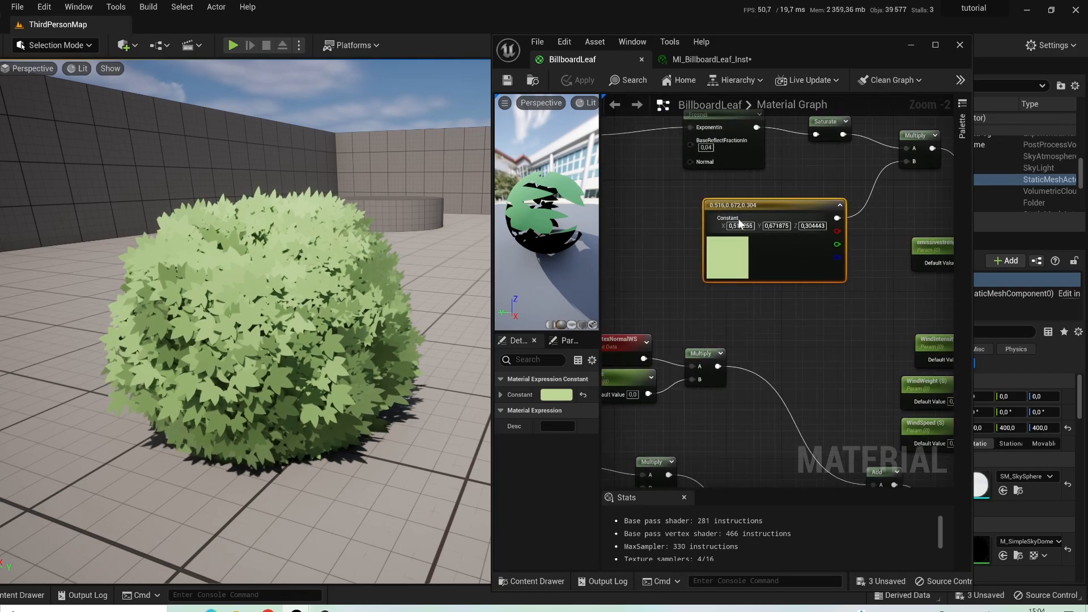
pyautogui.rightClick(750, 205)
pyautogui.click(808, 221)
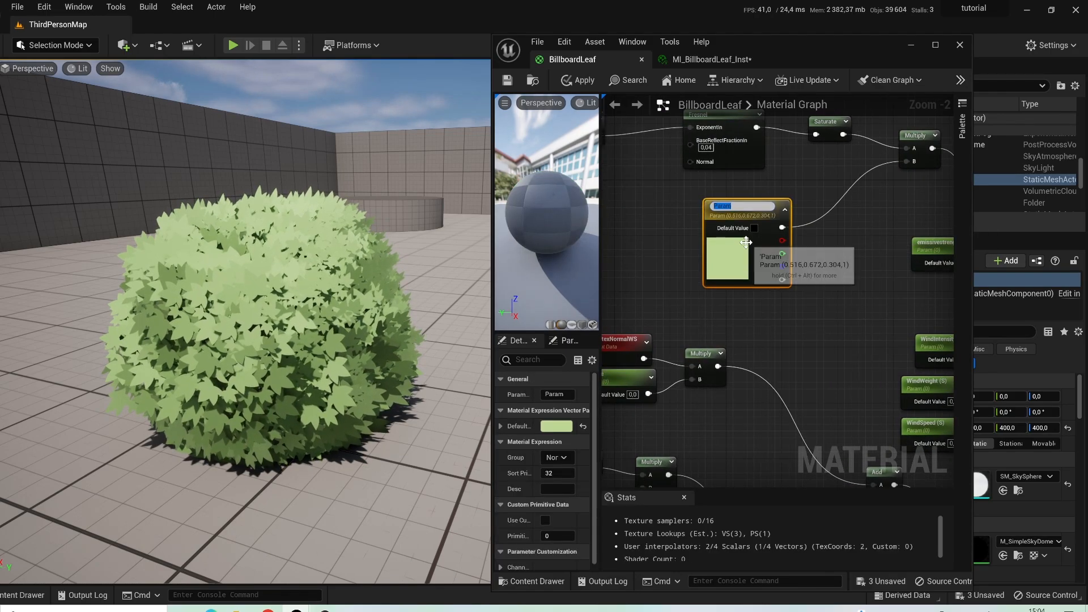
pyautogui.write('color higlights')
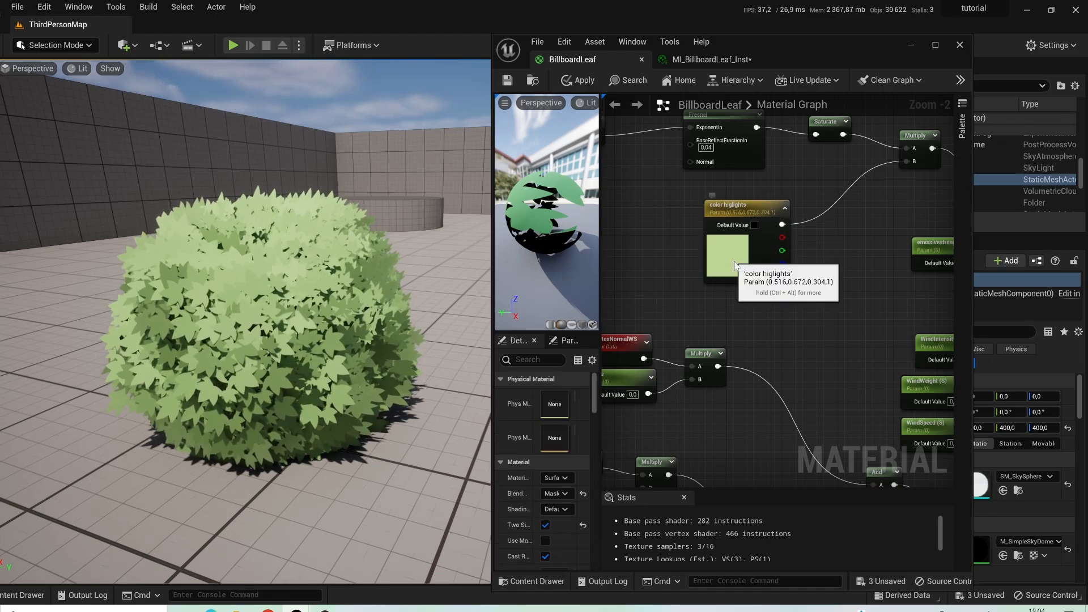
# Apply the BillboardLeaf material changes and return to the MI_BillboardLeaf_Inst settings
pyautogui.doubleClick(733, 262)
pyautogui.click(844, 181)
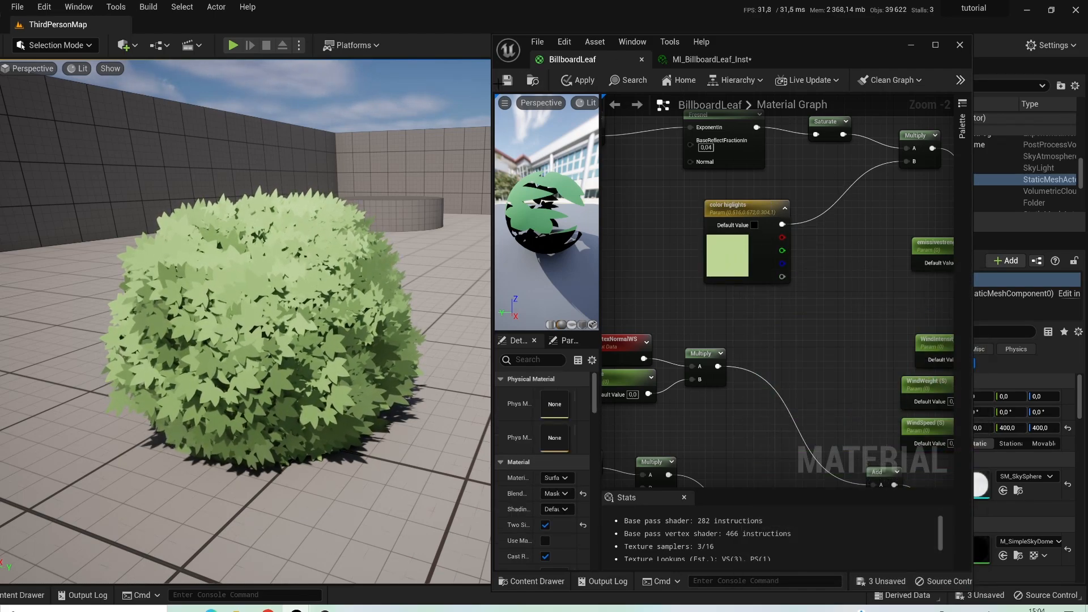
pyautogui.click(578, 80)
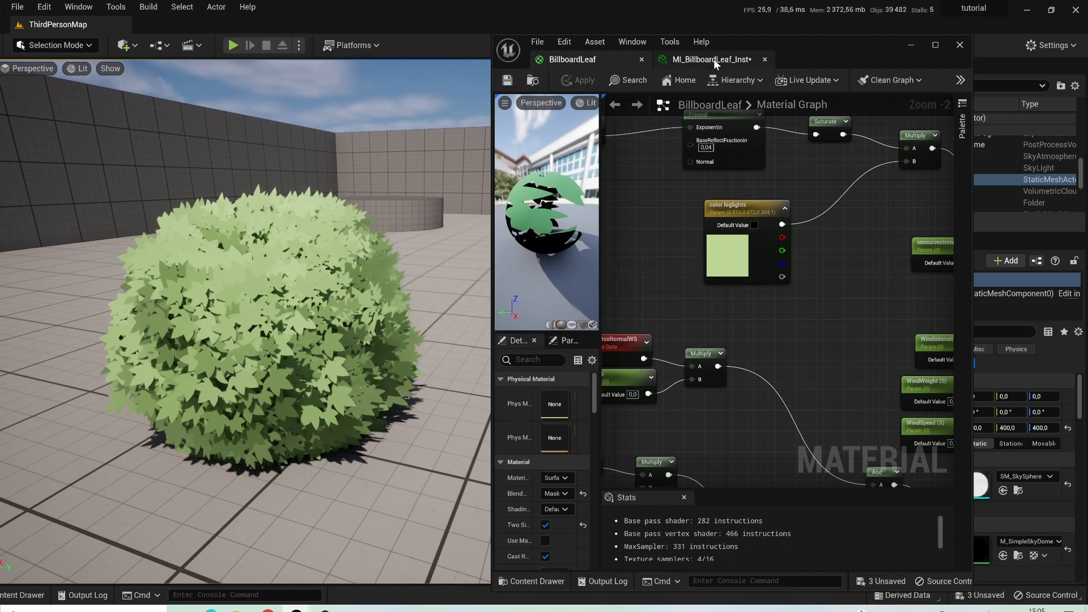
pyautogui.click(713, 59)
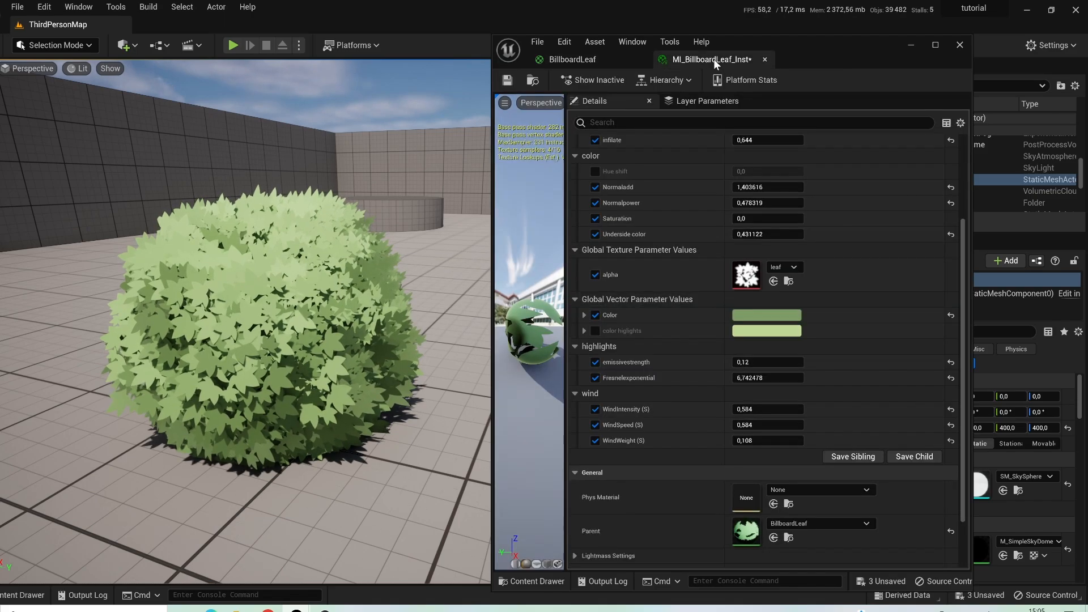
# Override the color higlights parameter with a saturated yellow, sRGB hex D6B800
pyautogui.click(595, 330)
pyautogui.click(766, 330)
pyautogui.click(878, 439)
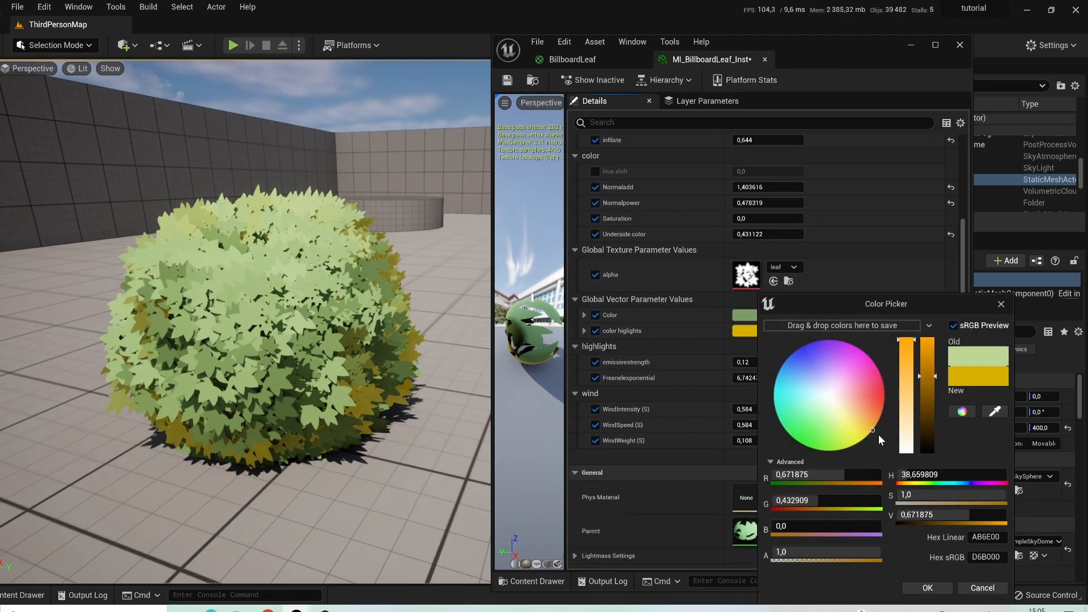
pyautogui.moveTo(879, 436); pyautogui.dragTo(872, 437)
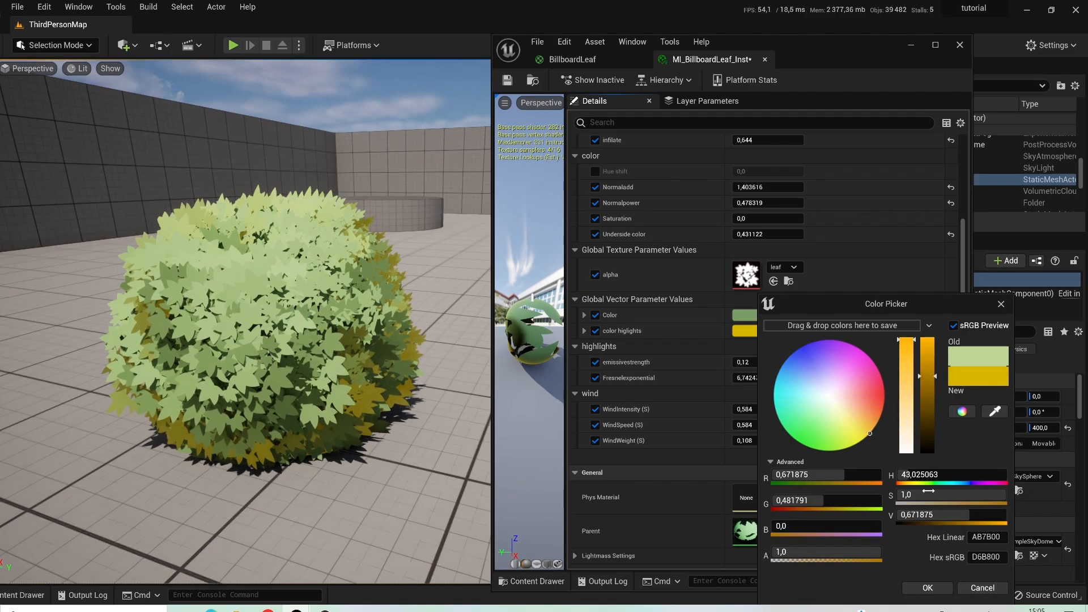
pyautogui.click(947, 587)
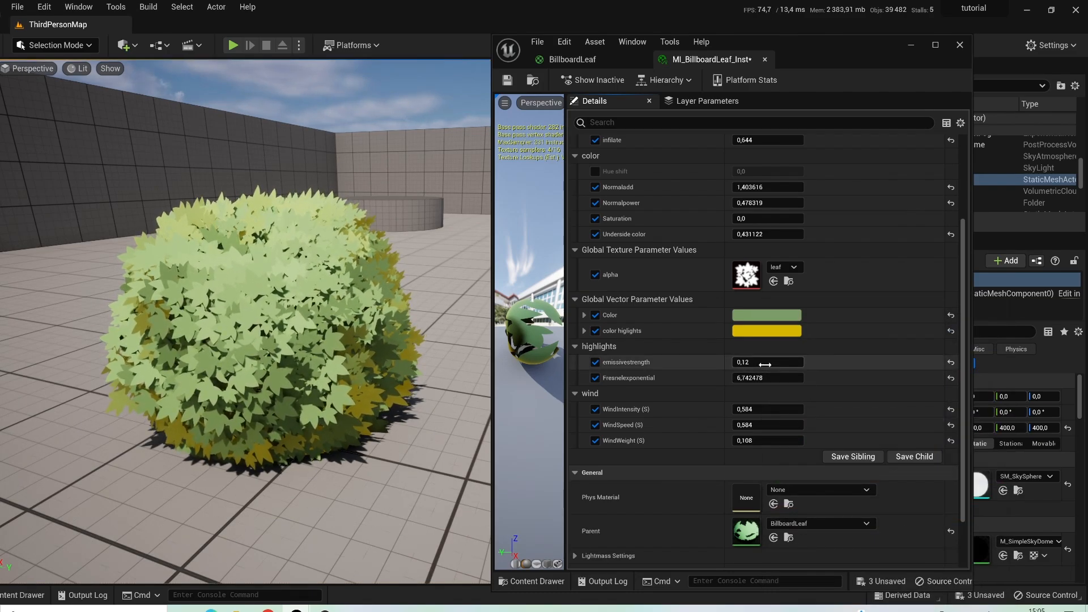
# Lower Fresnelexponential to about 0.99 and emissivestrength to 0.04, and inspect the bush in the viewport
pyautogui.moveTo(767, 378)
pyautogui.mouseDown()
pyautogui.moveTo(748, 378)
pyautogui.moveTo(793, 378)
pyautogui.moveTo(753, 362)
pyautogui.moveTo(764, 362)
pyautogui.mouseUp()
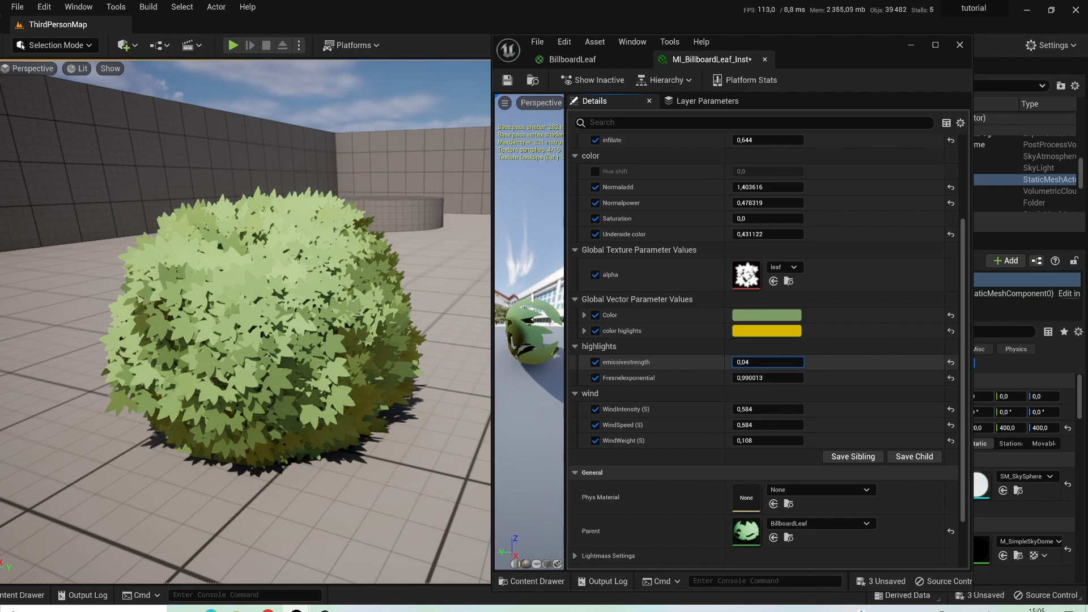
pyautogui.moveTo(255, 317); pyautogui.dragTo(283, 261, button='right')
pyautogui.scroll(-5, 283, 317)
pyautogui.moveTo(283, 317); pyautogui.dragTo(312, 335, button='right')
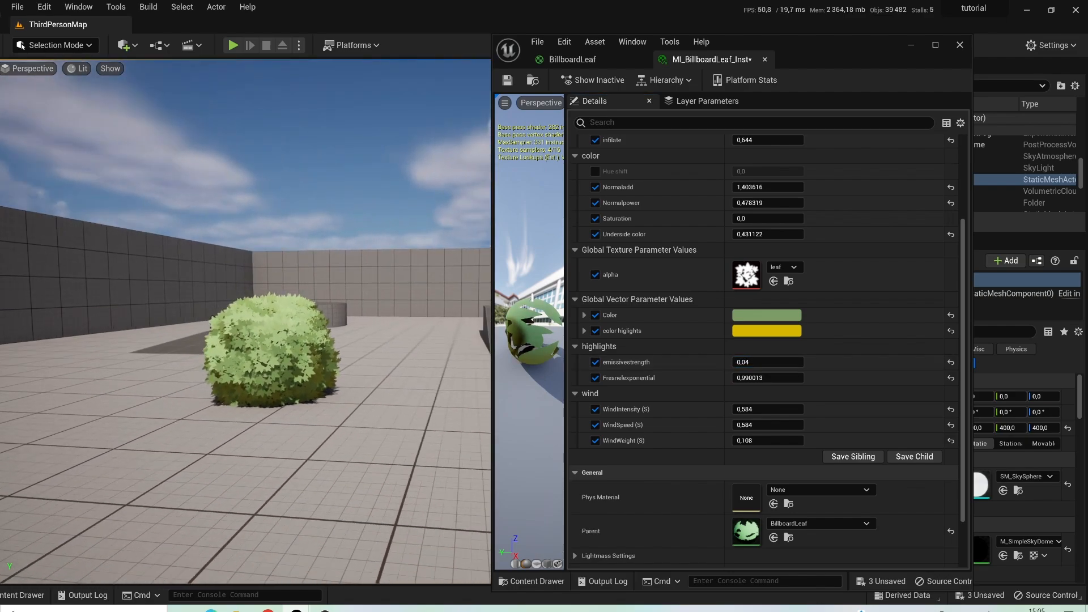
pyautogui.moveTo(274, 187)
pyautogui.mouseDown(button='right')
pyautogui.moveTo(363, 192)
pyautogui.moveTo(284, 190)
pyautogui.mouseUp(button='right')
pyautogui.moveTo(396, 391); pyautogui.dragTo(385, 323)
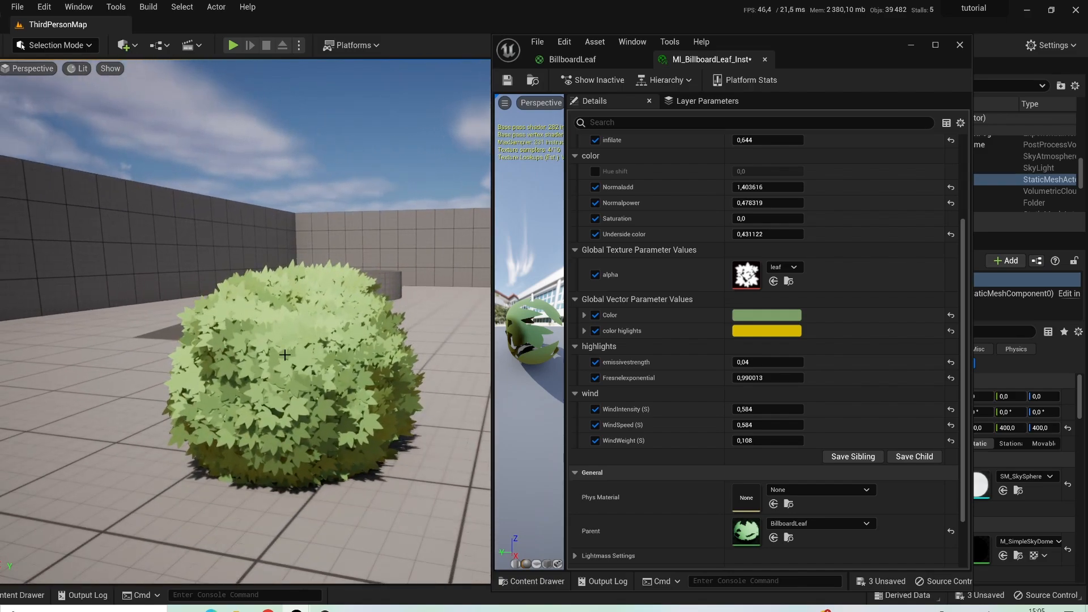
pyautogui.click(411, 395)
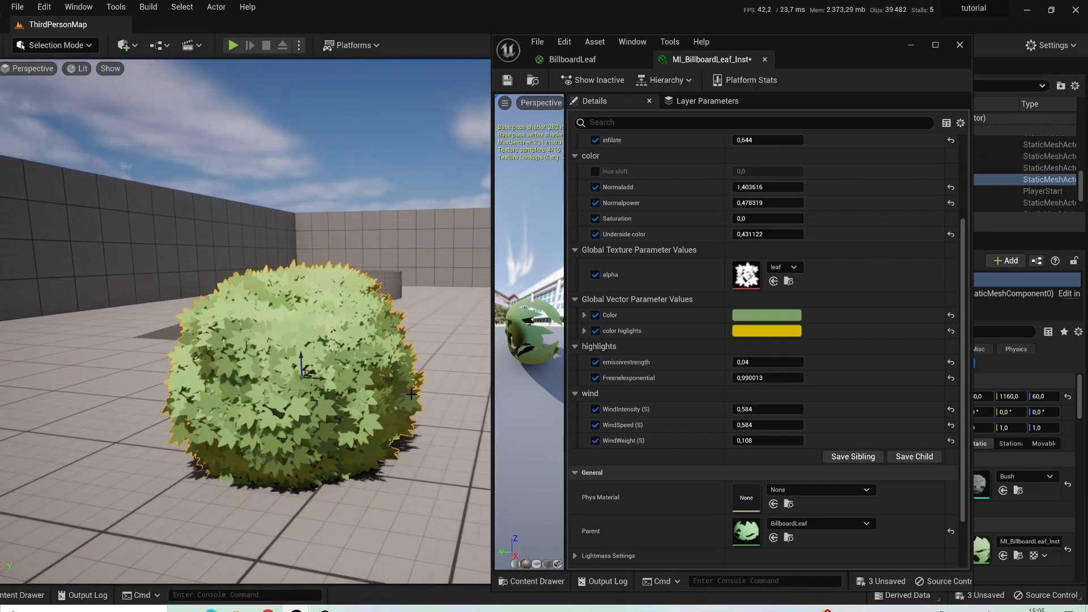
# Import the flower image from the File Explorer window into the tut content folder and put the window away
pyautogui.click(19, 598)
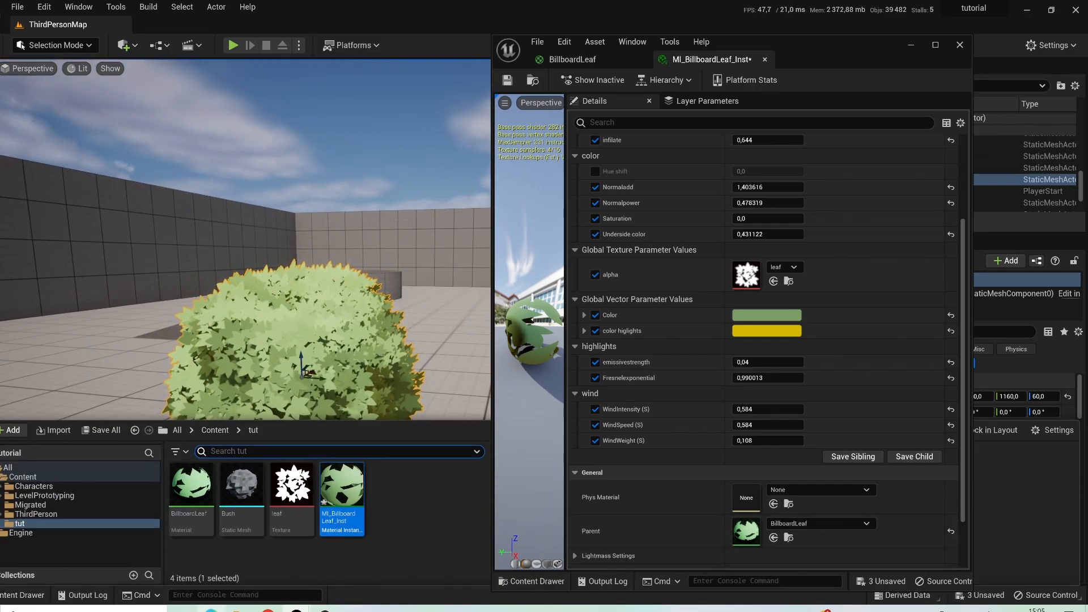
pyautogui.click(238, 610)
pyautogui.moveTo(396, 267); pyautogui.dragTo(392, 361)
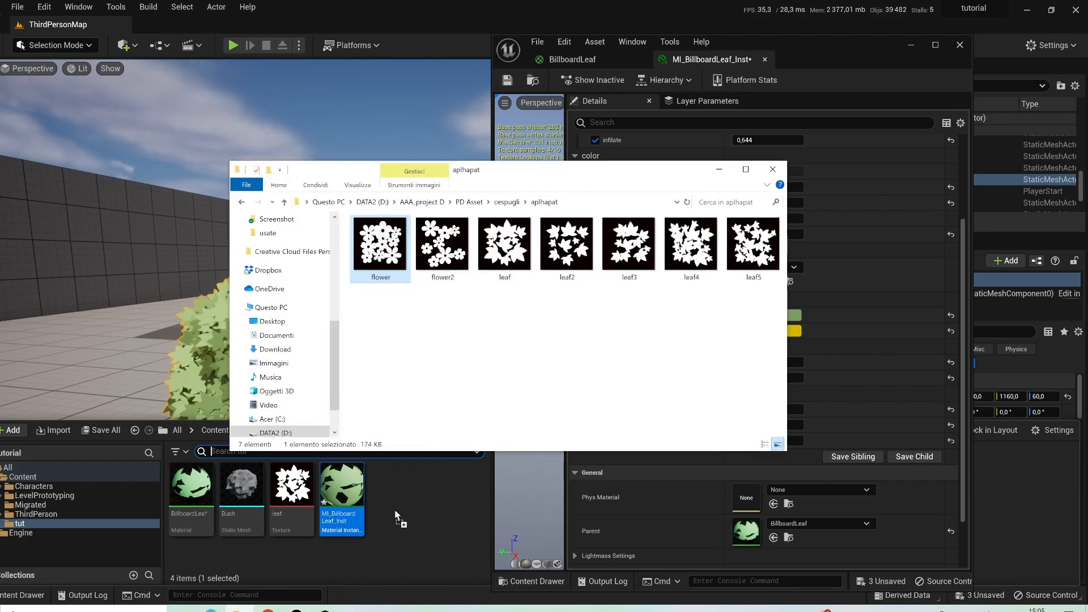
pyautogui.click(718, 169)
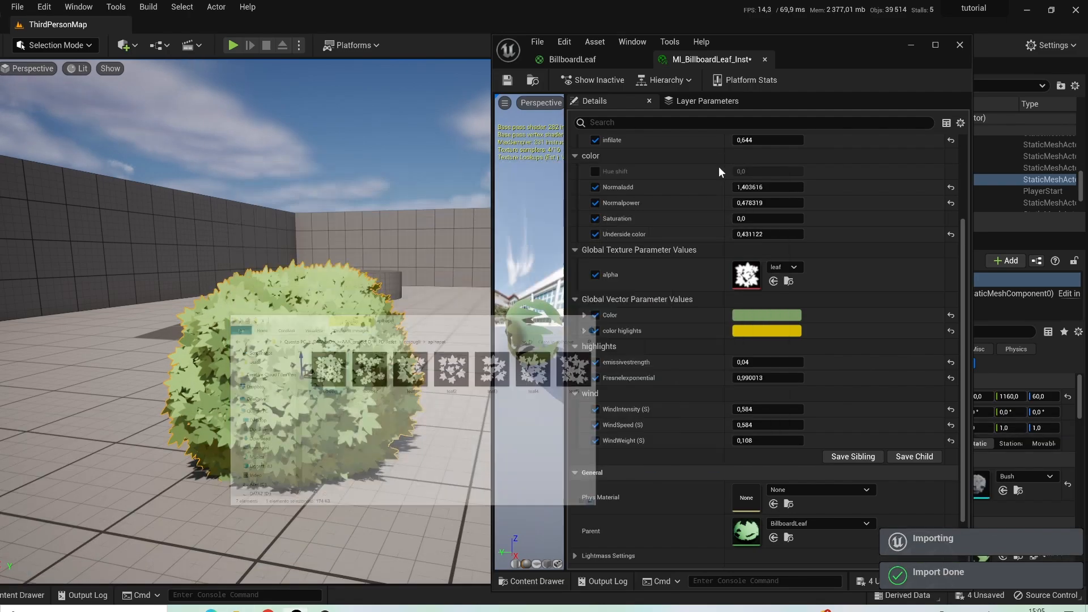